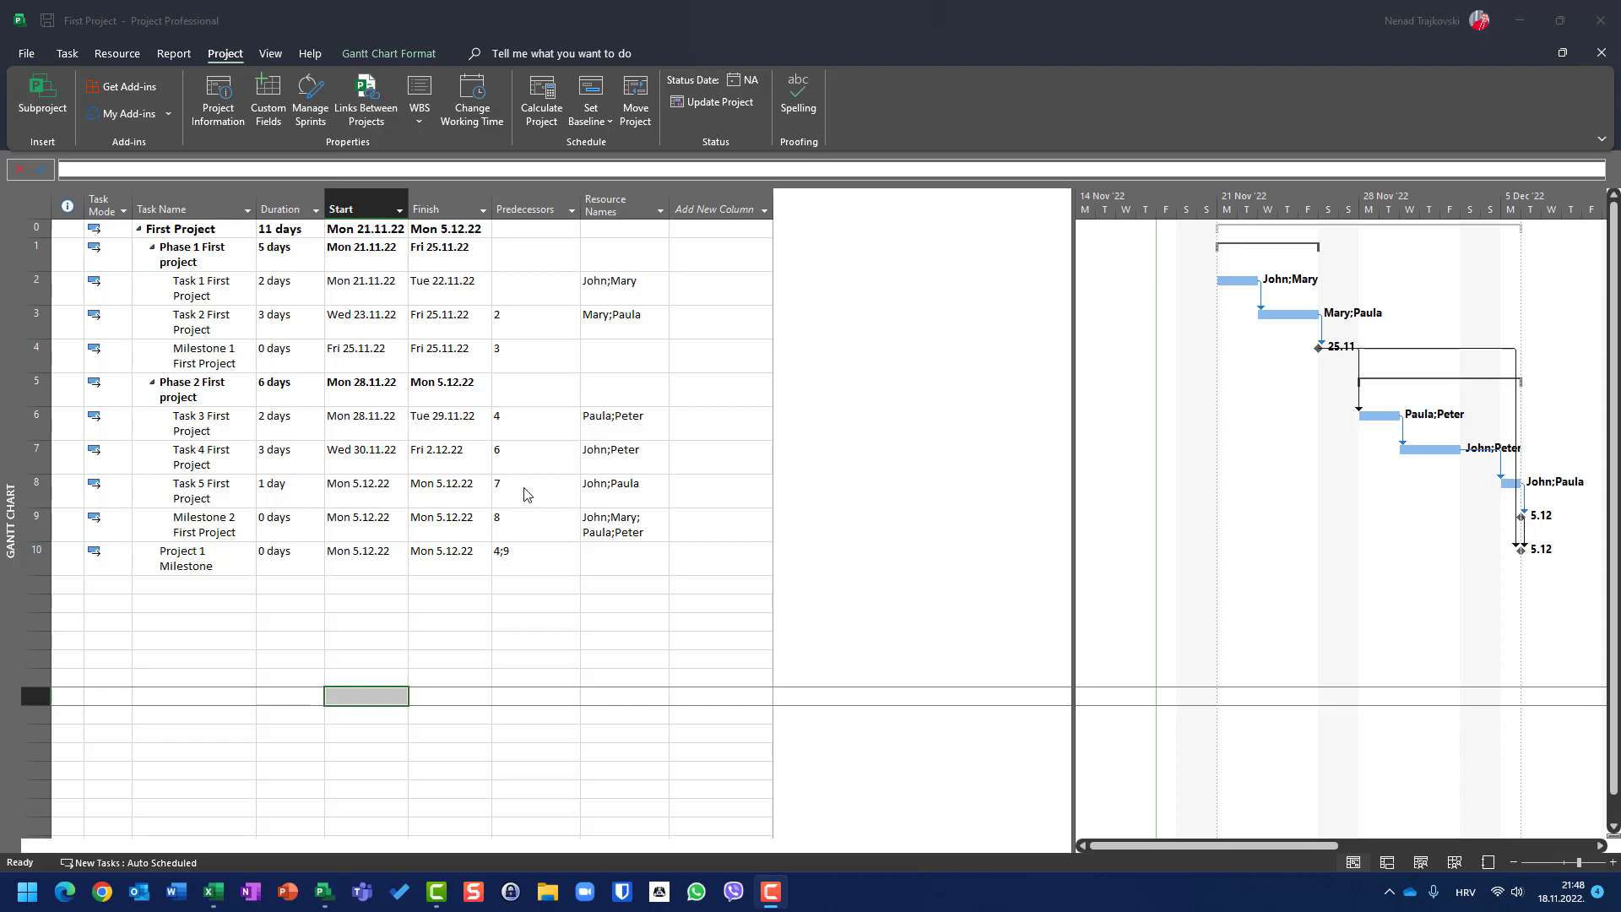
- Check the resources and their standard rates in the Resource Sheet, and return to the Gantt Chart view
left_click(282, 57)
left_click(282, 57)
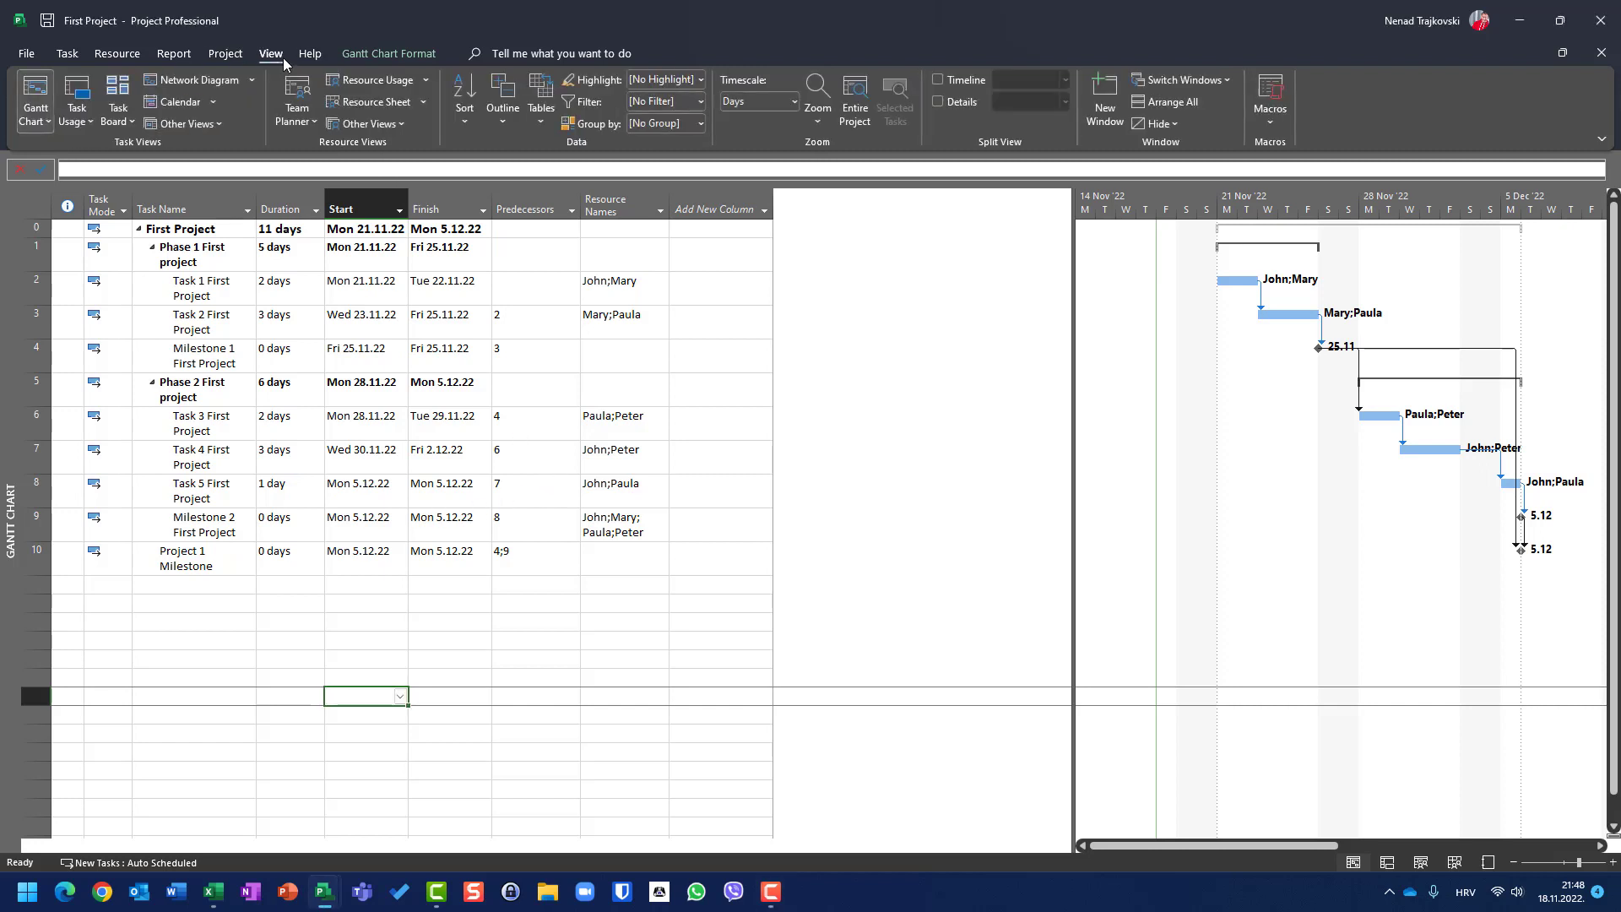
left_click(355, 103)
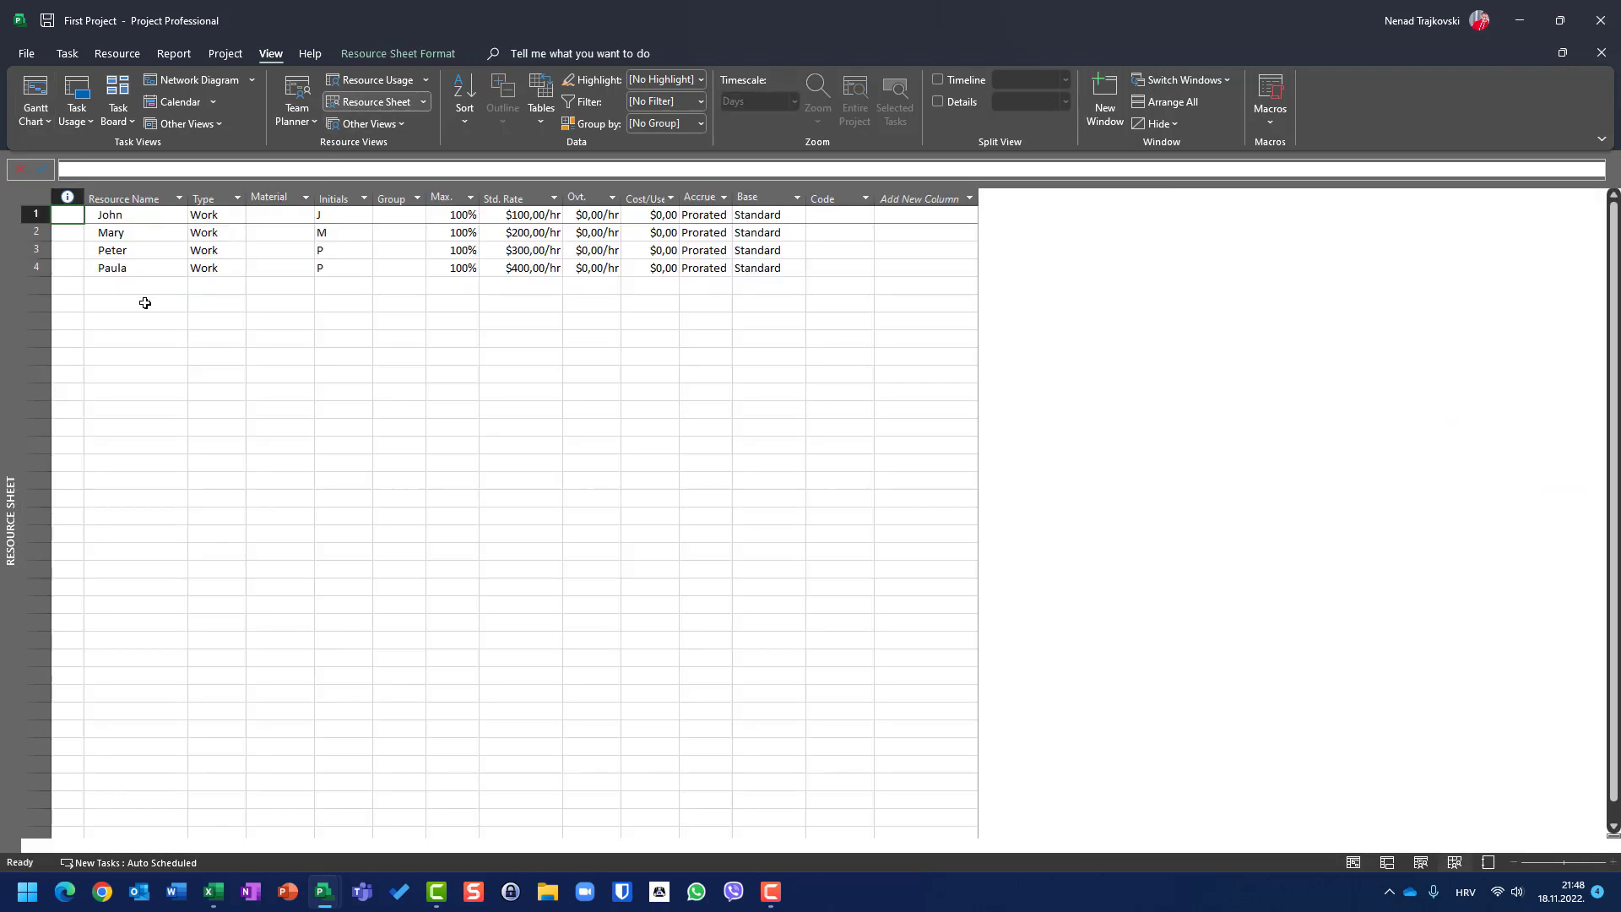
left_click(33, 95)
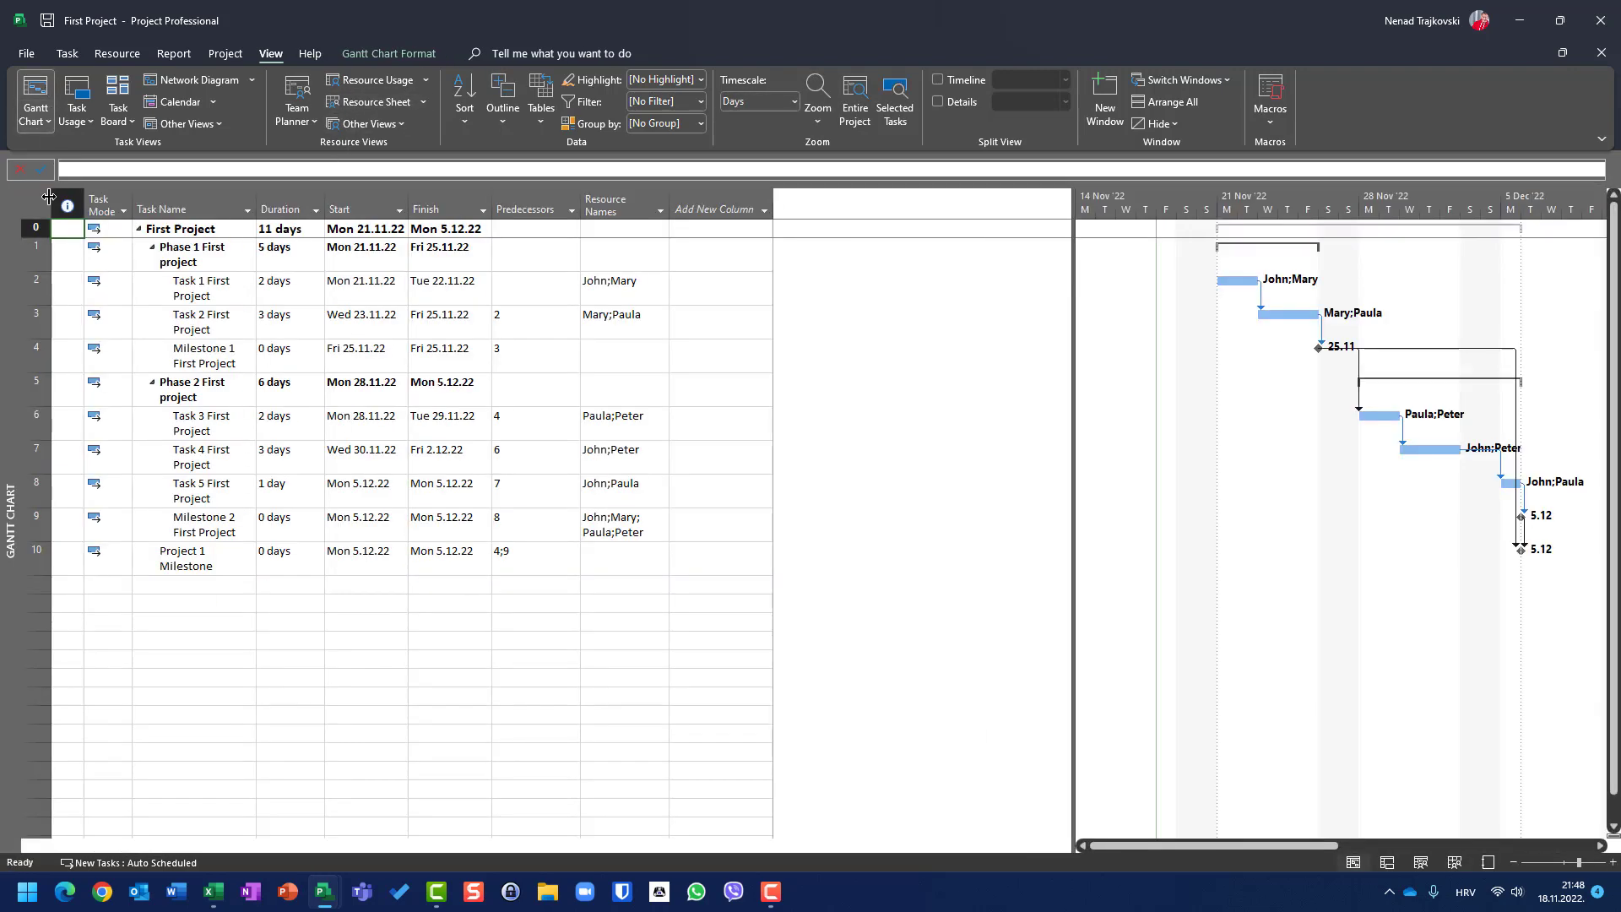
- Show the Cost table for First Project and widen the Total Cost and Variance columns to fit their amounts
right_click(38, 202)
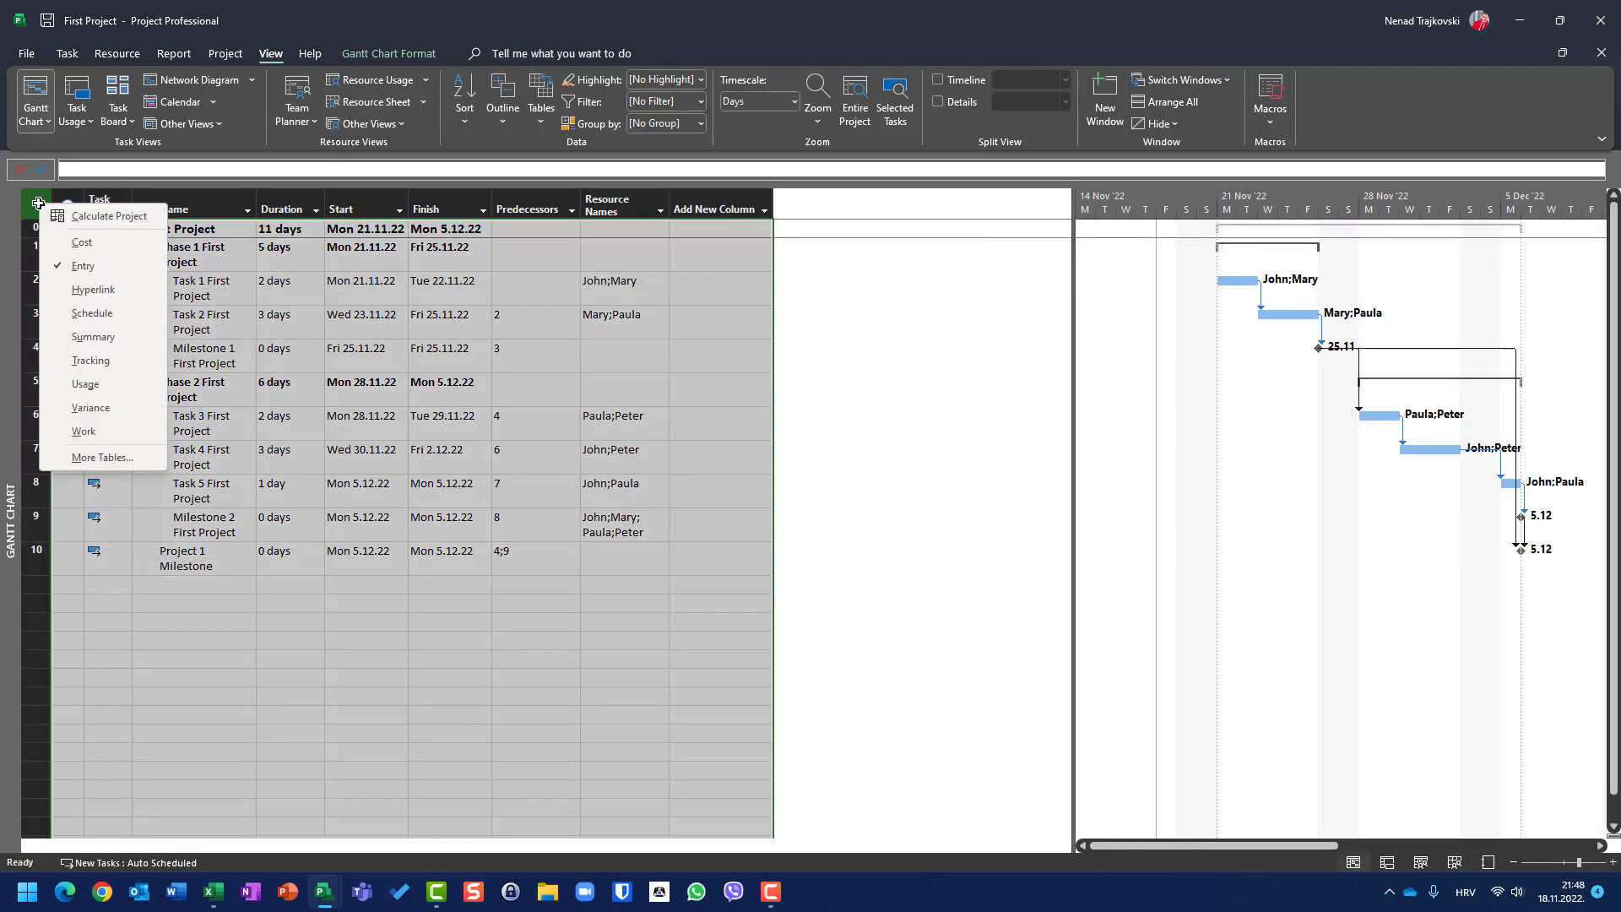
left_click(76, 241)
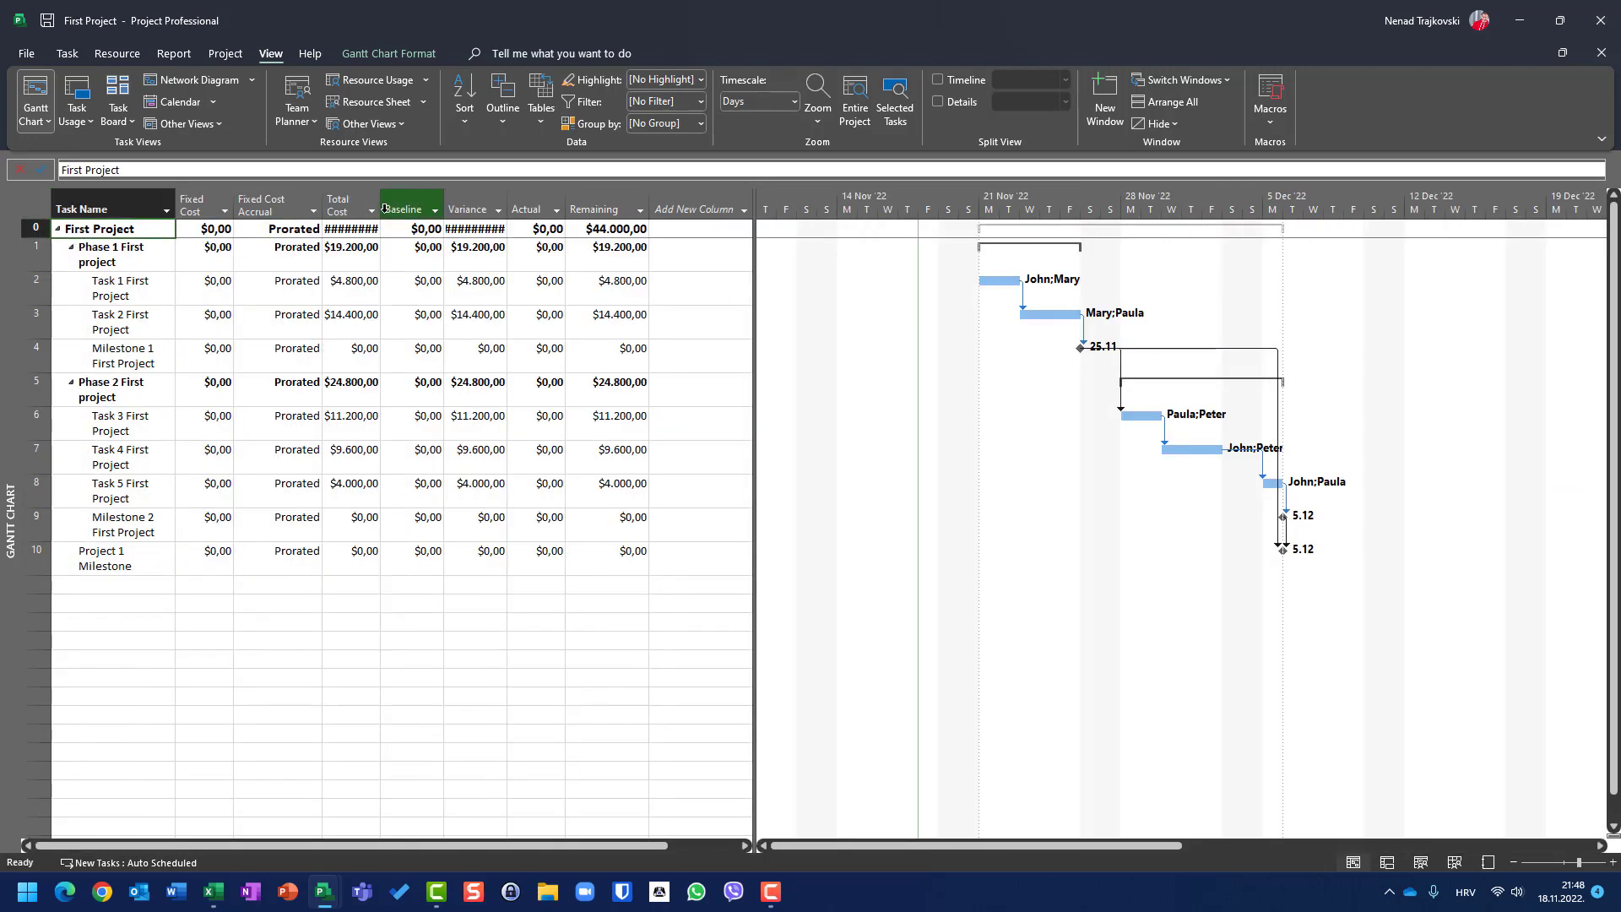
left_click_drag(383, 210, 399, 211)
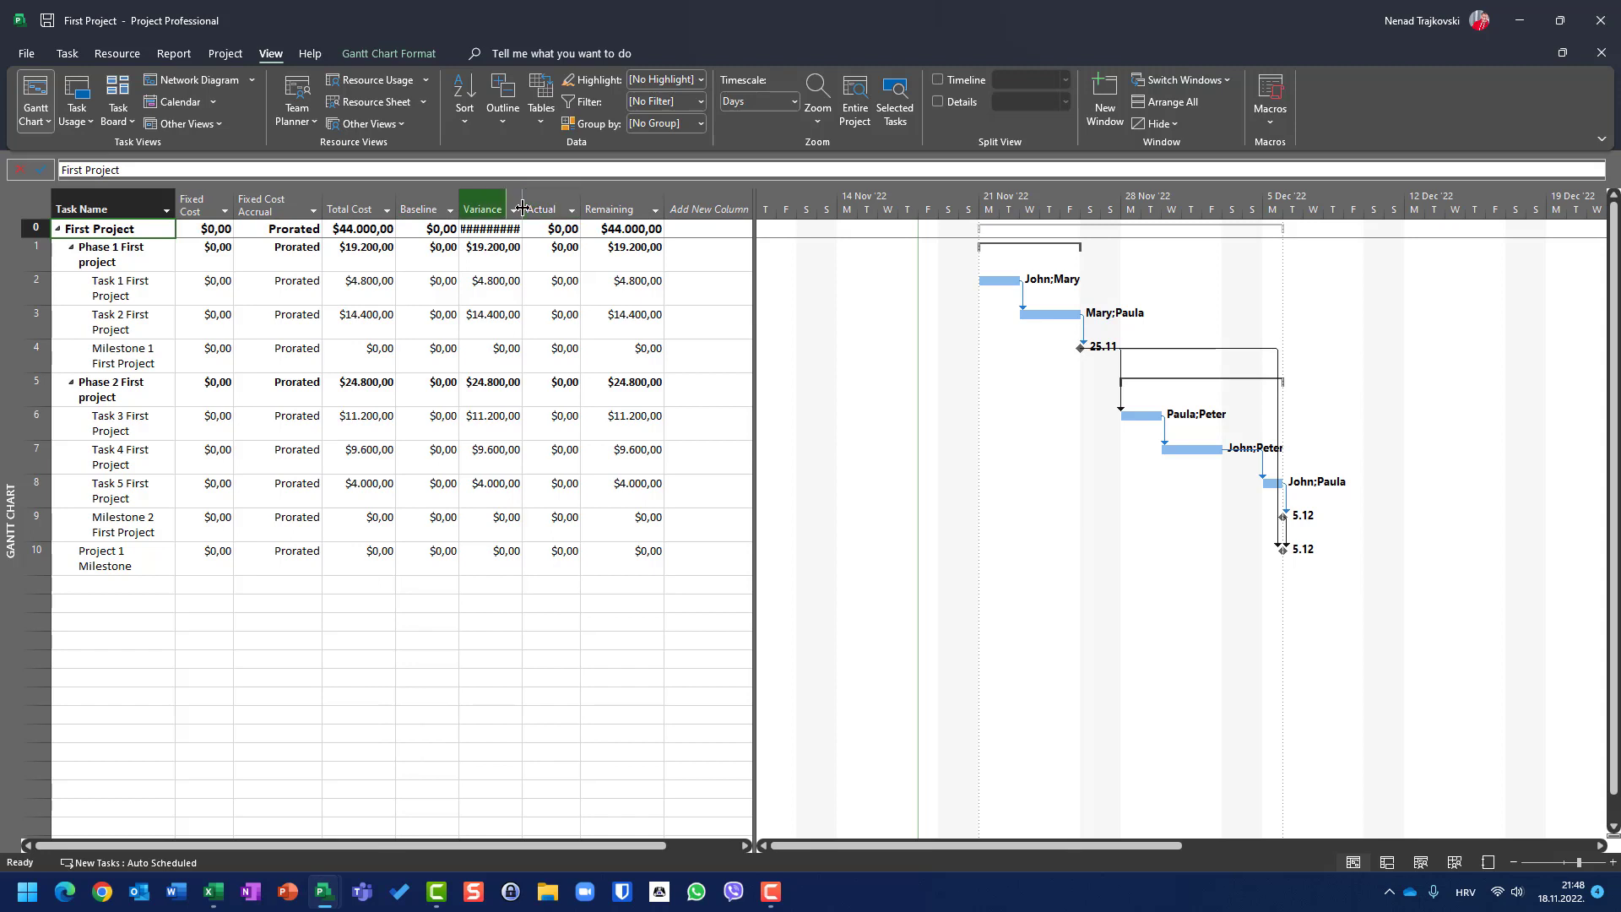
left_click_drag(522, 208, 543, 209)
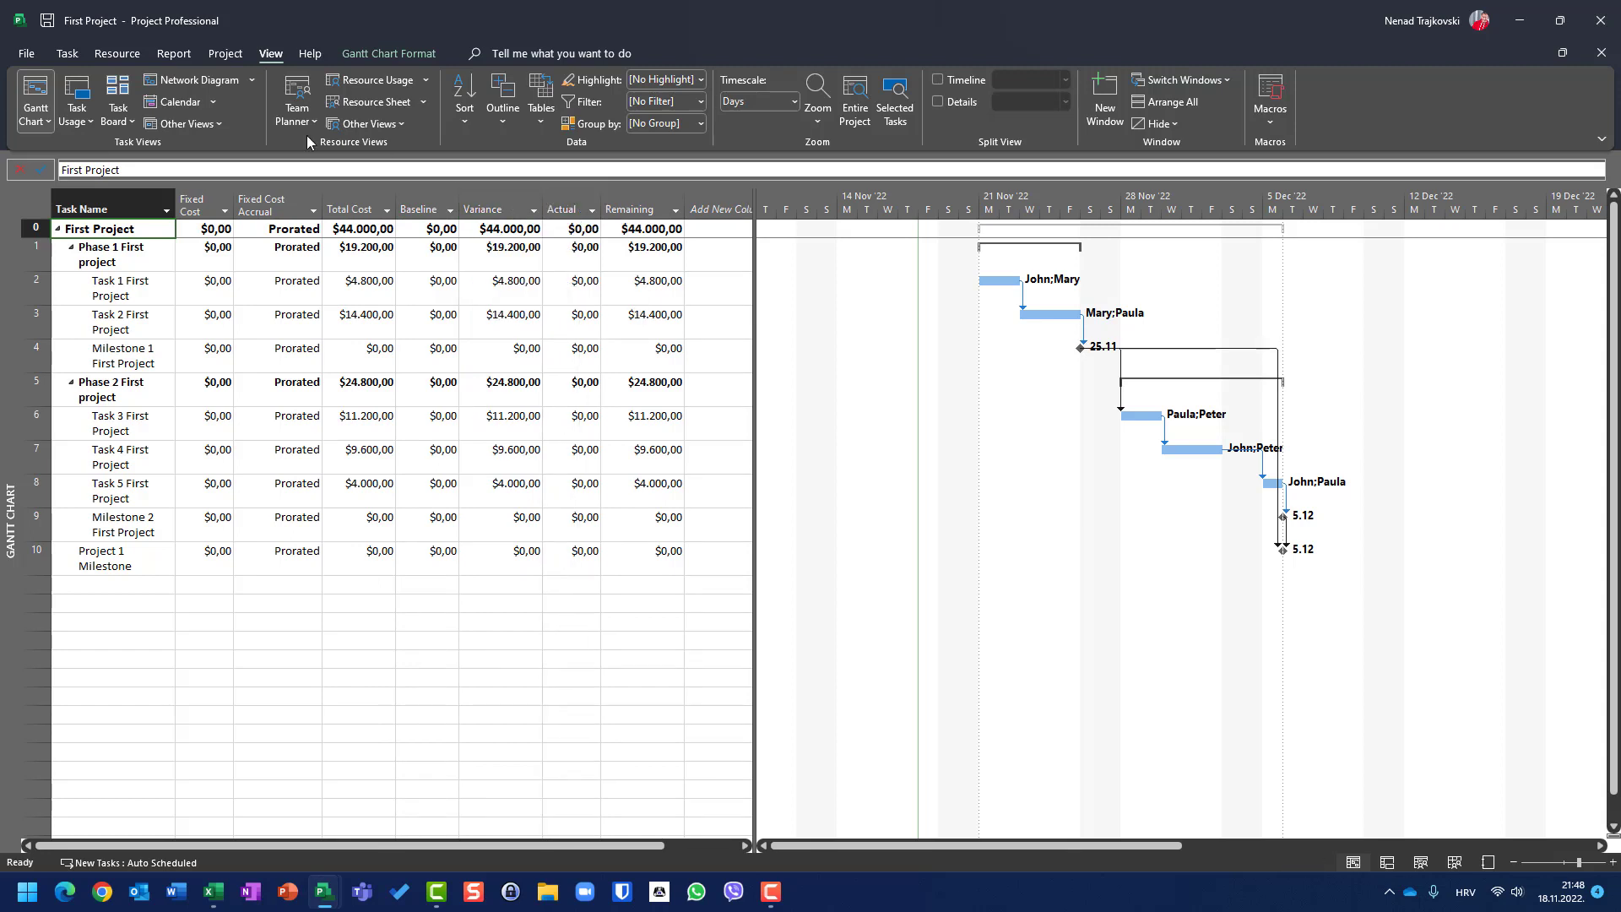
- Set the baseline for the entire First Project and widen the Baseline column to fit its amounts
left_click(225, 53)
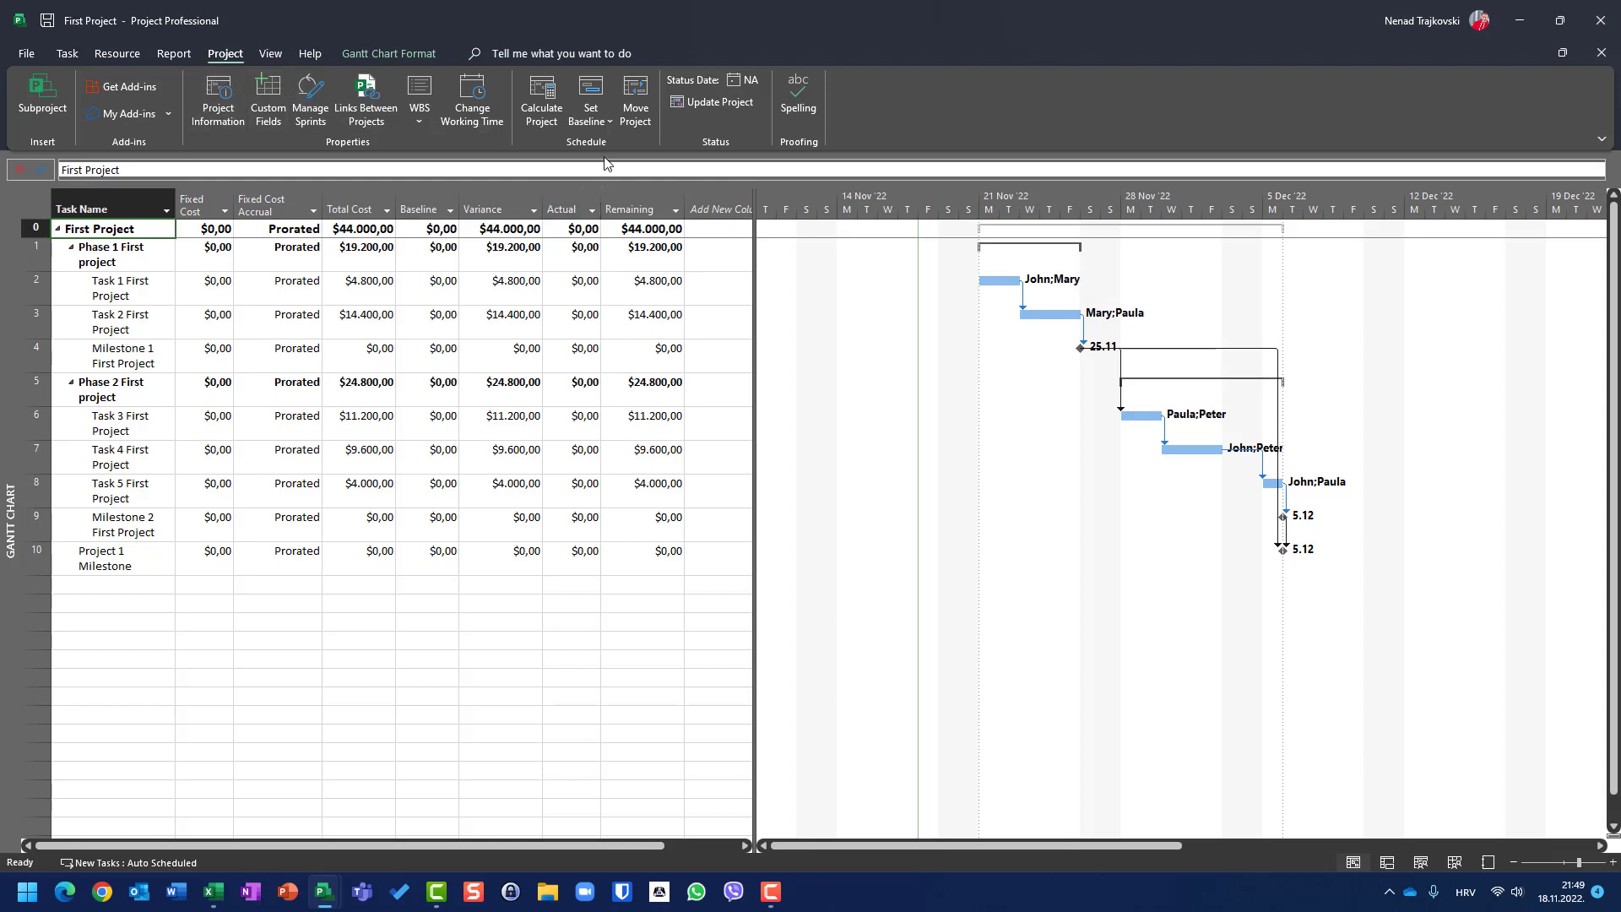
left_click(591, 116)
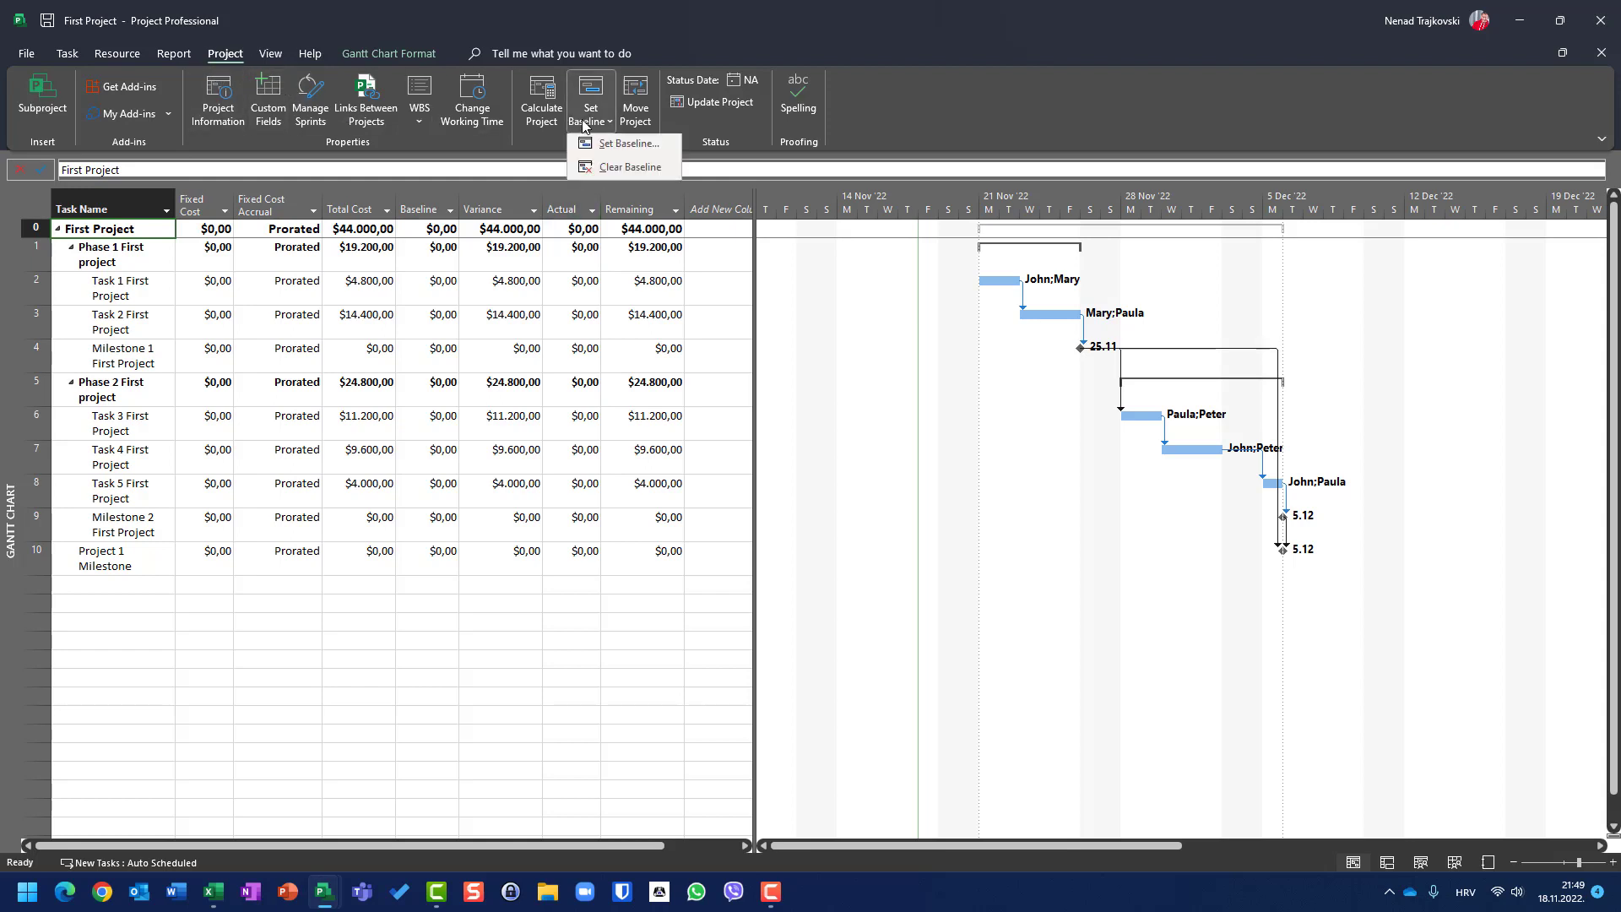
left_click(621, 147)
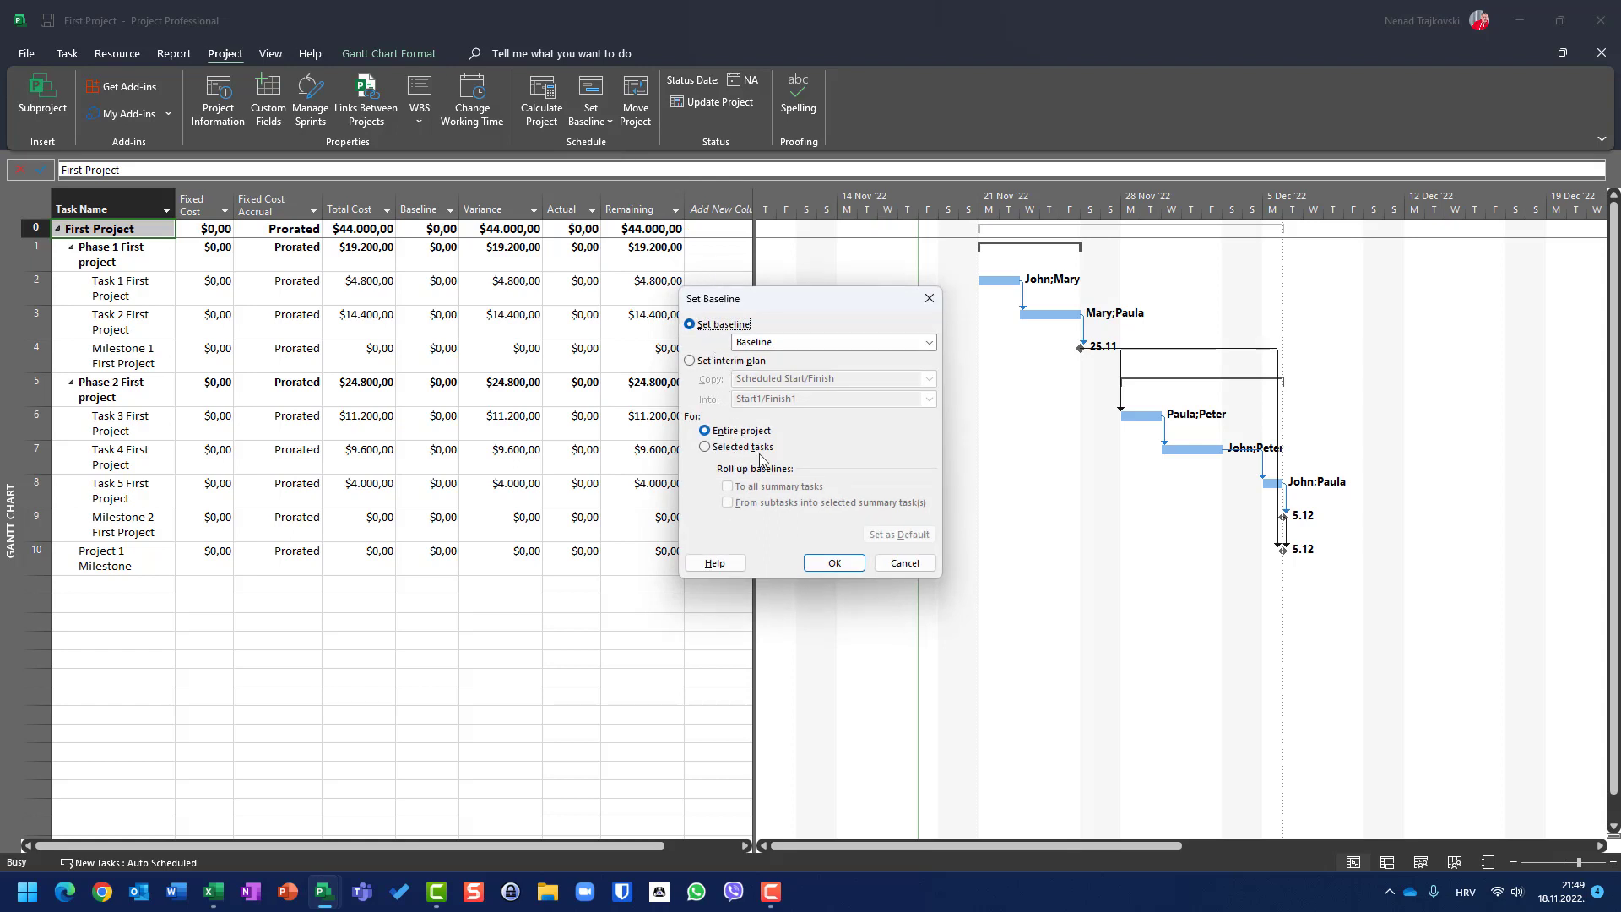
left_click(832, 564)
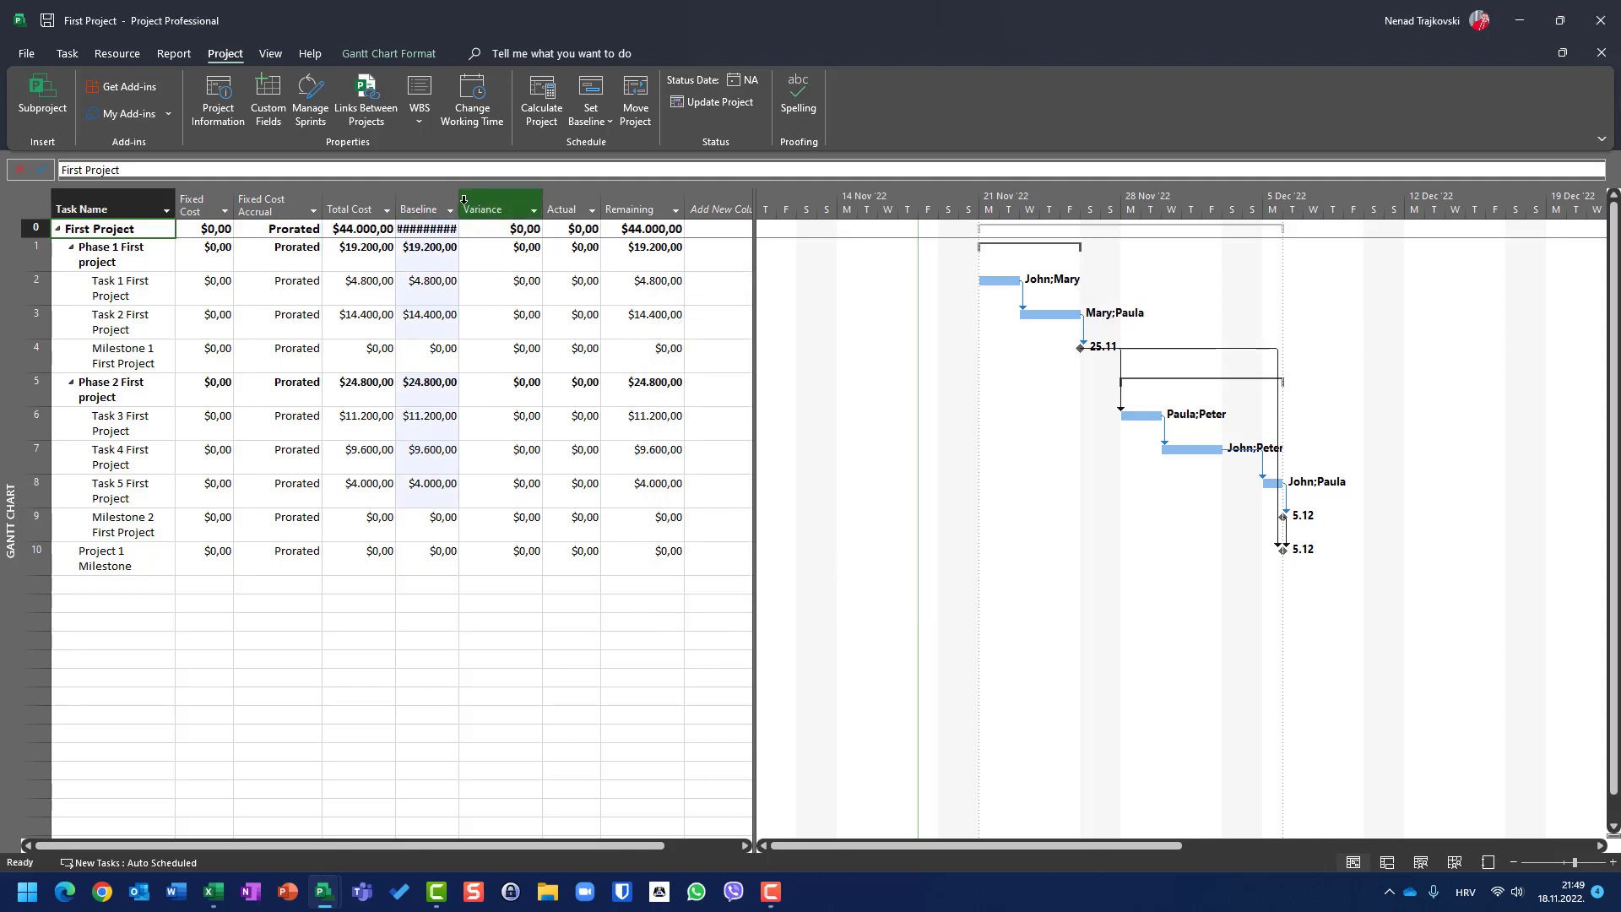
left_click_drag(463, 202, 492, 202)
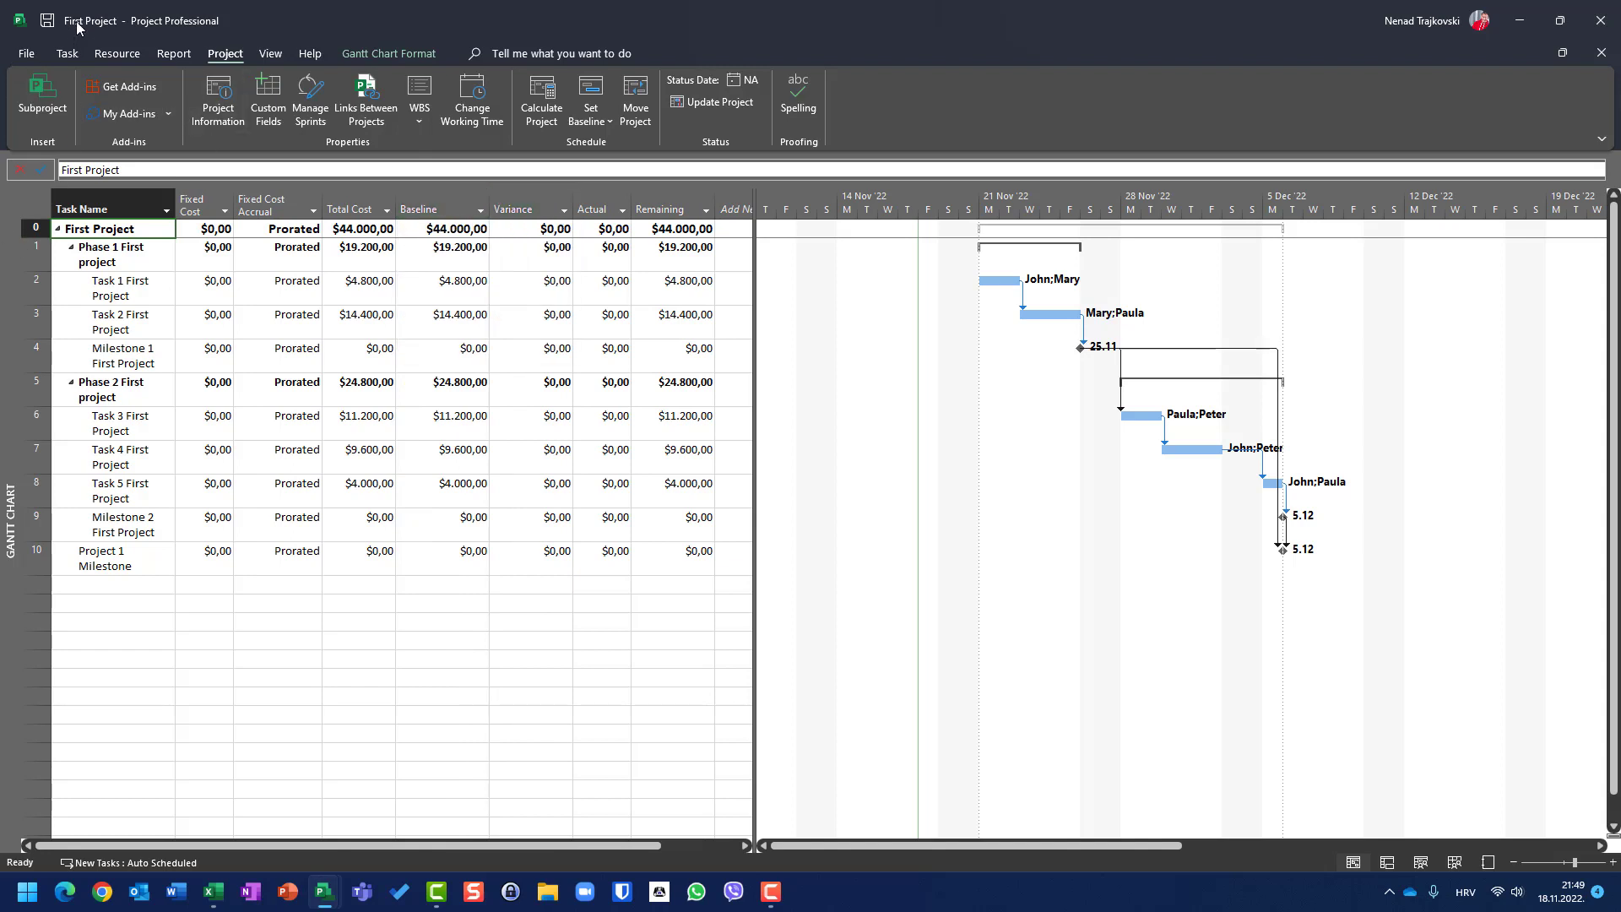
- Save First Project and switch to the Second Project file
left_click(28, 54)
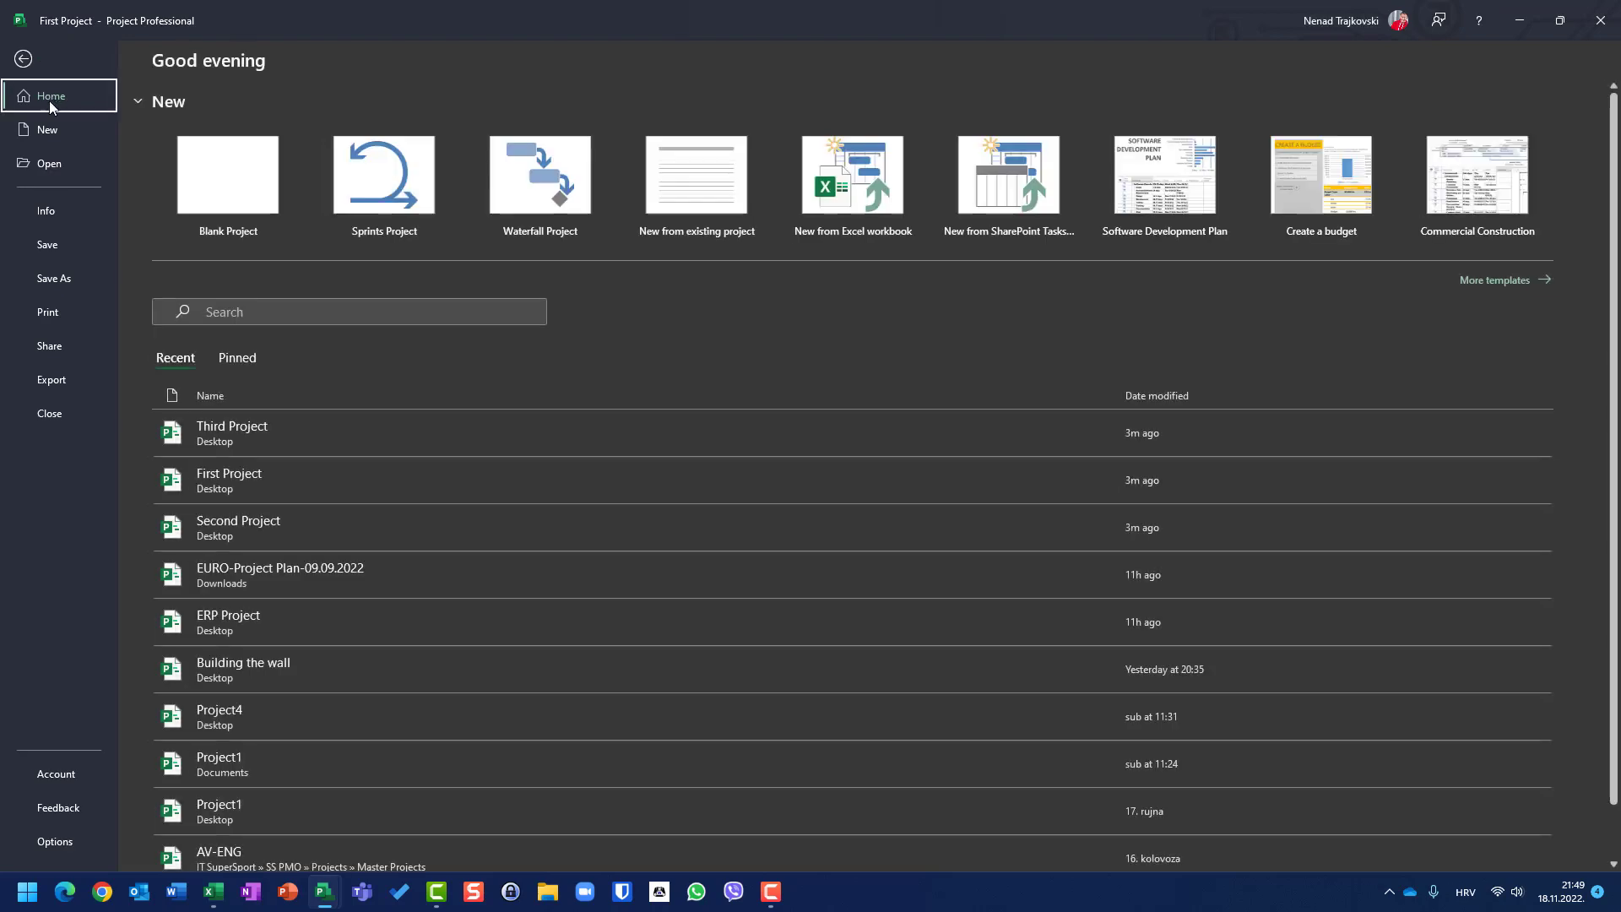
left_click(54, 246)
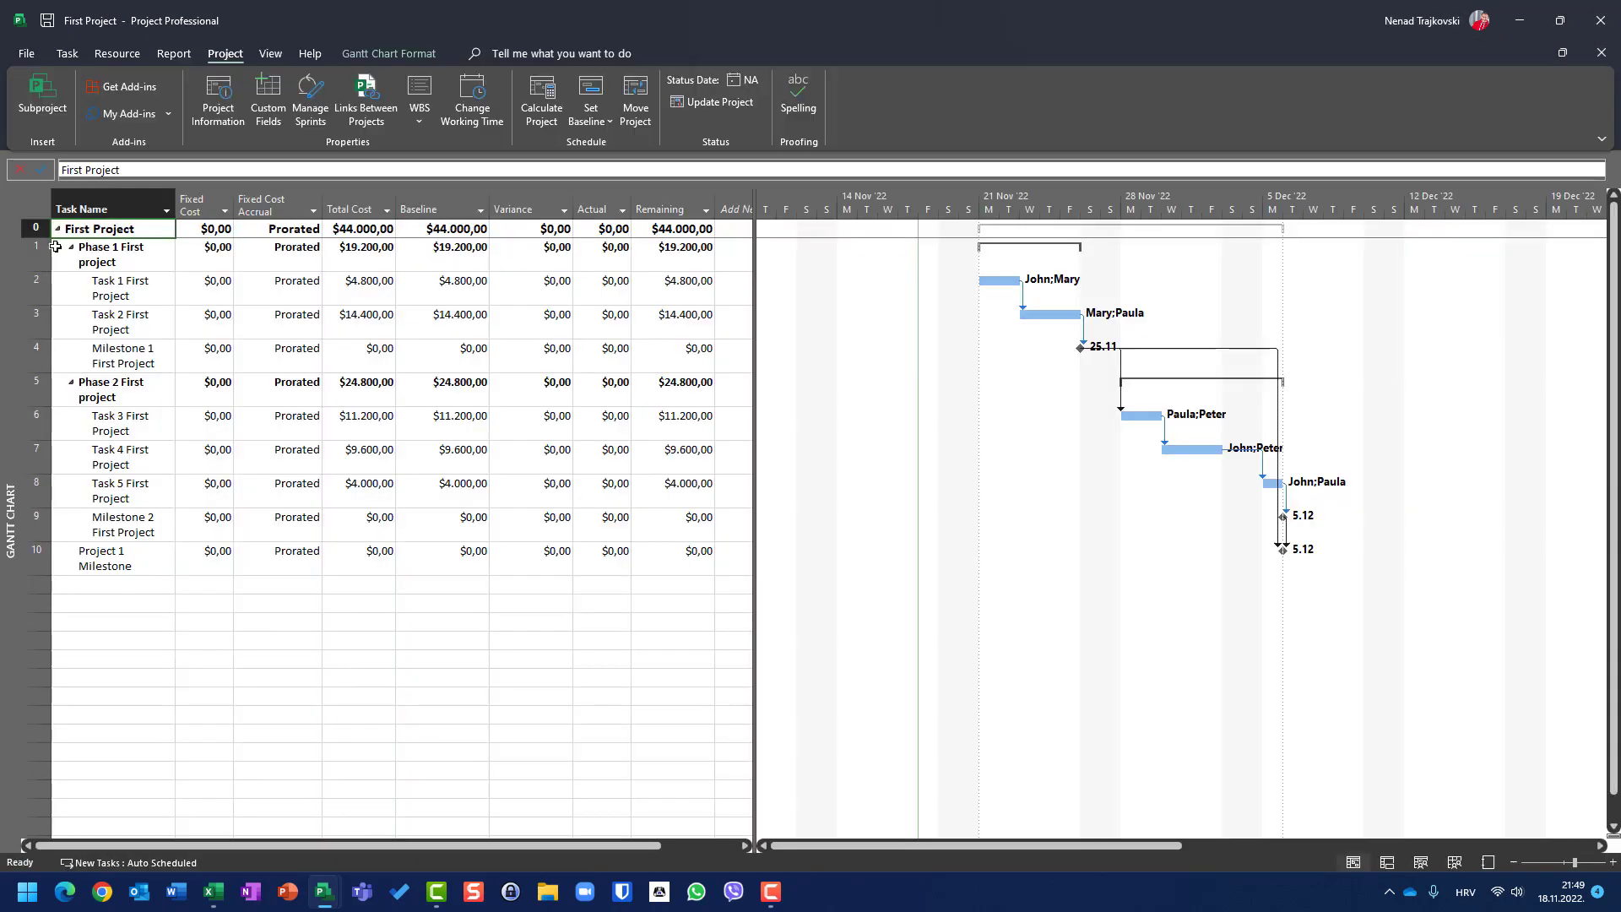
mouse_move(322, 897)
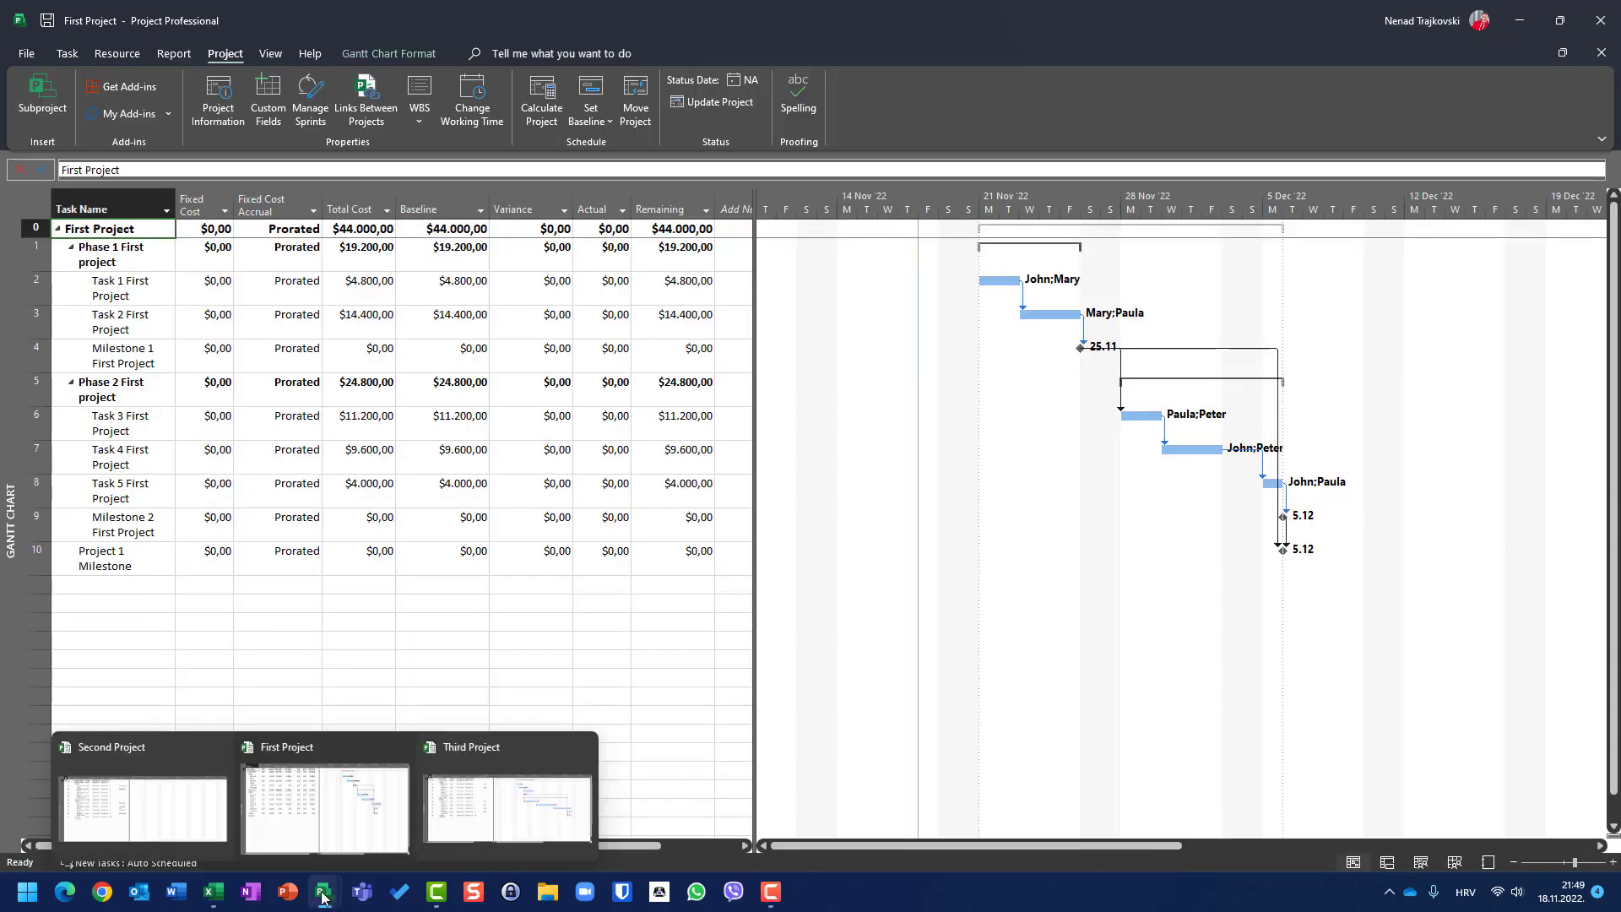
left_click(144, 806)
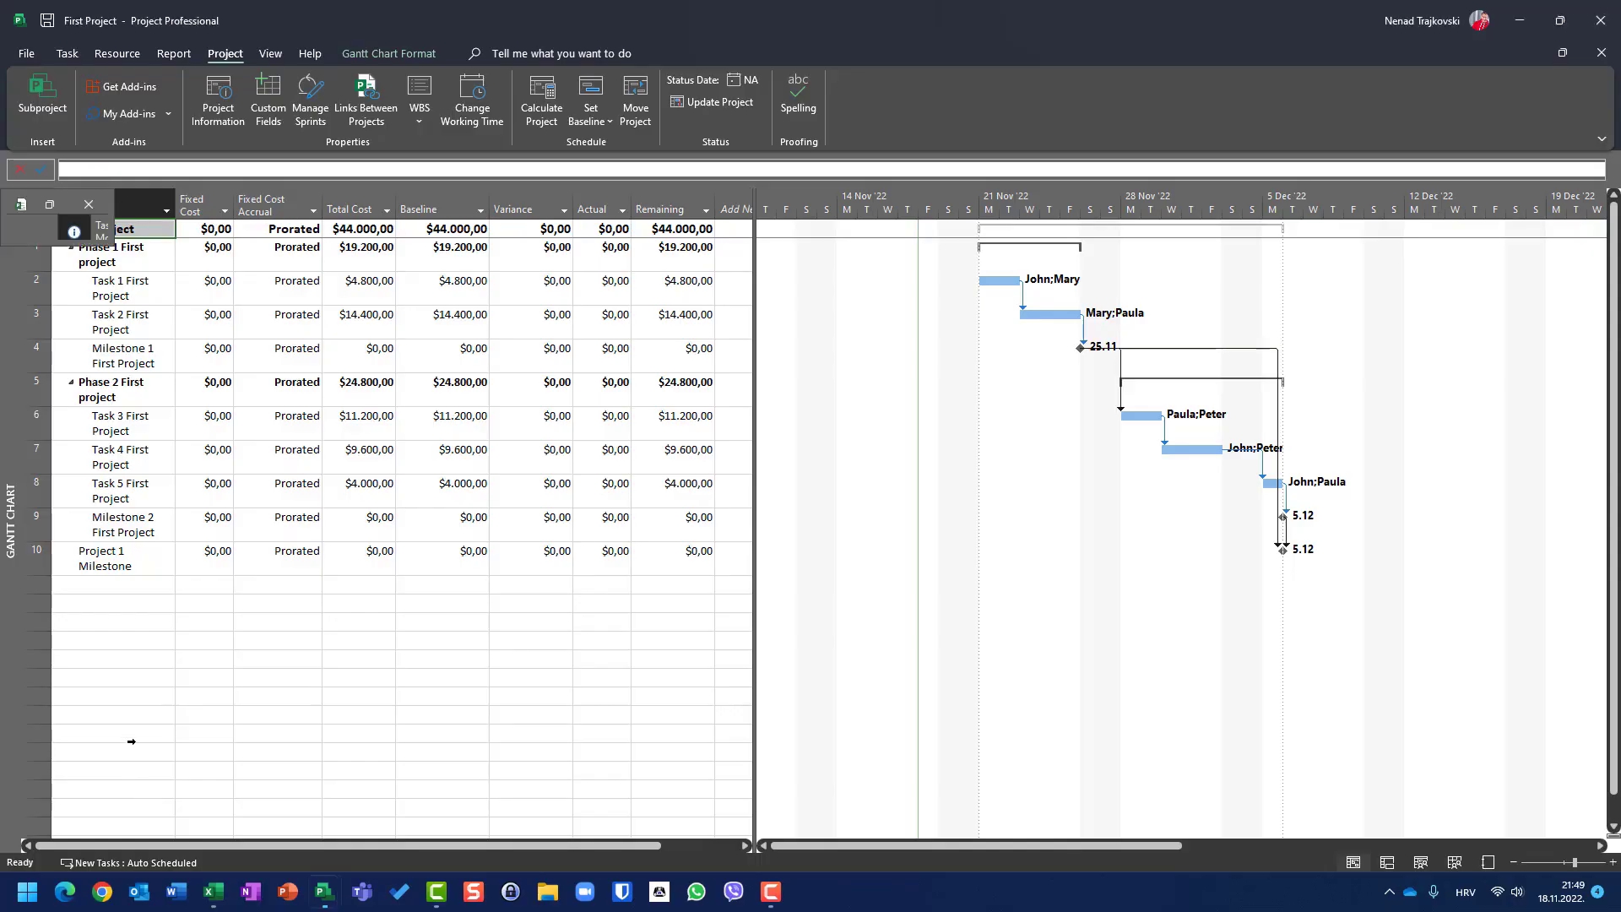
- Show the Cost table for Second Project and widen the Total Cost and Variance columns to fit their amounts
right_click(37, 207)
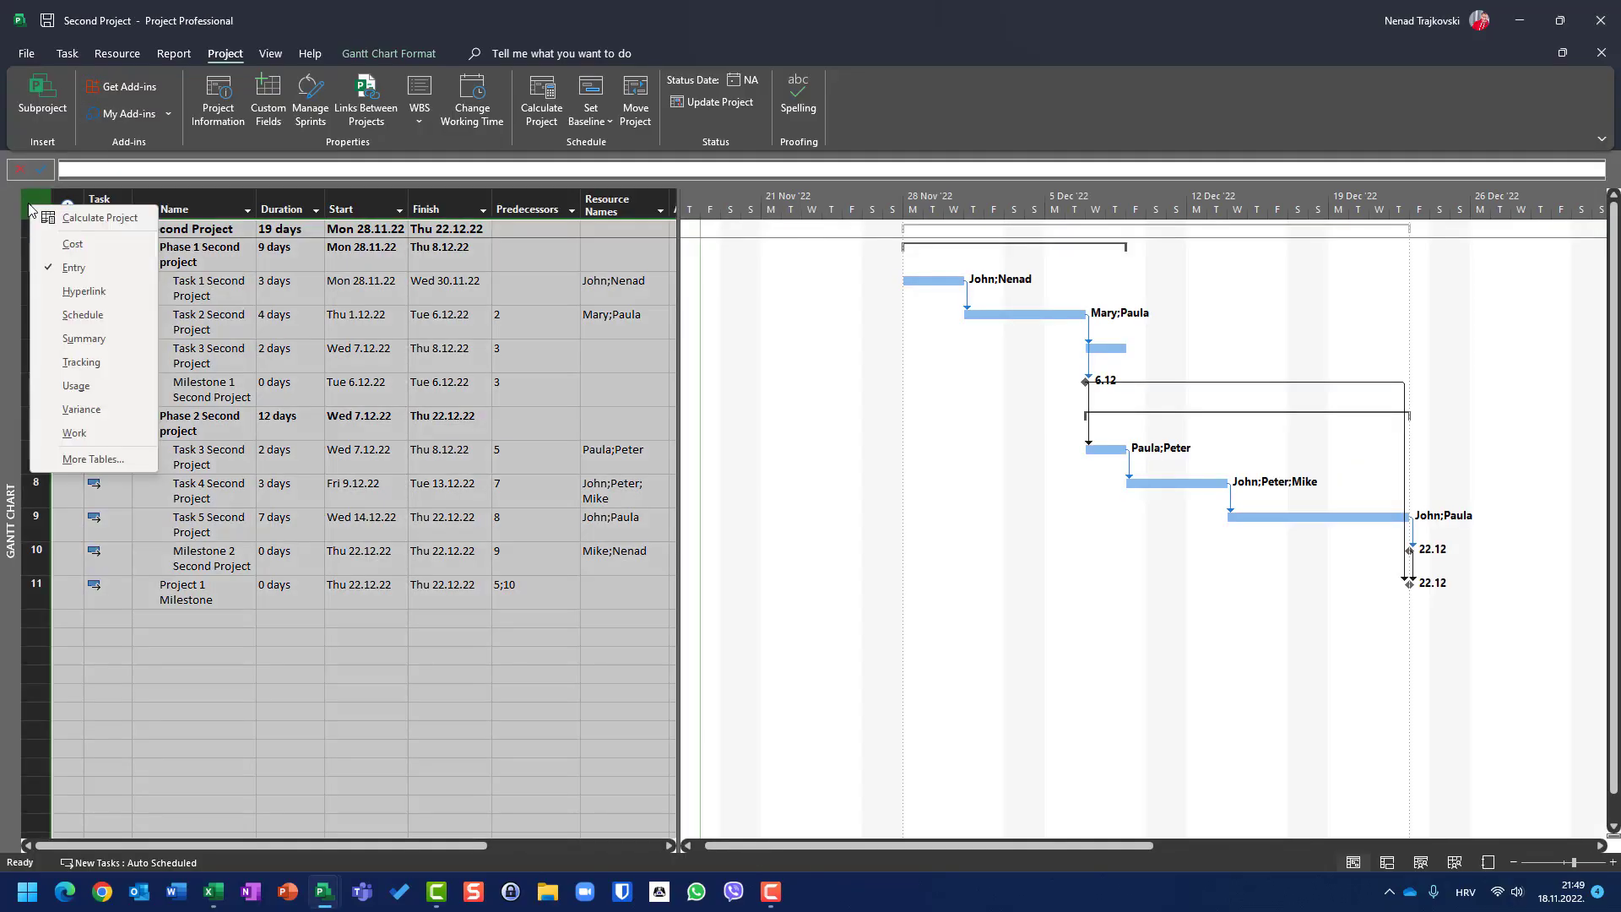
left_click(64, 243)
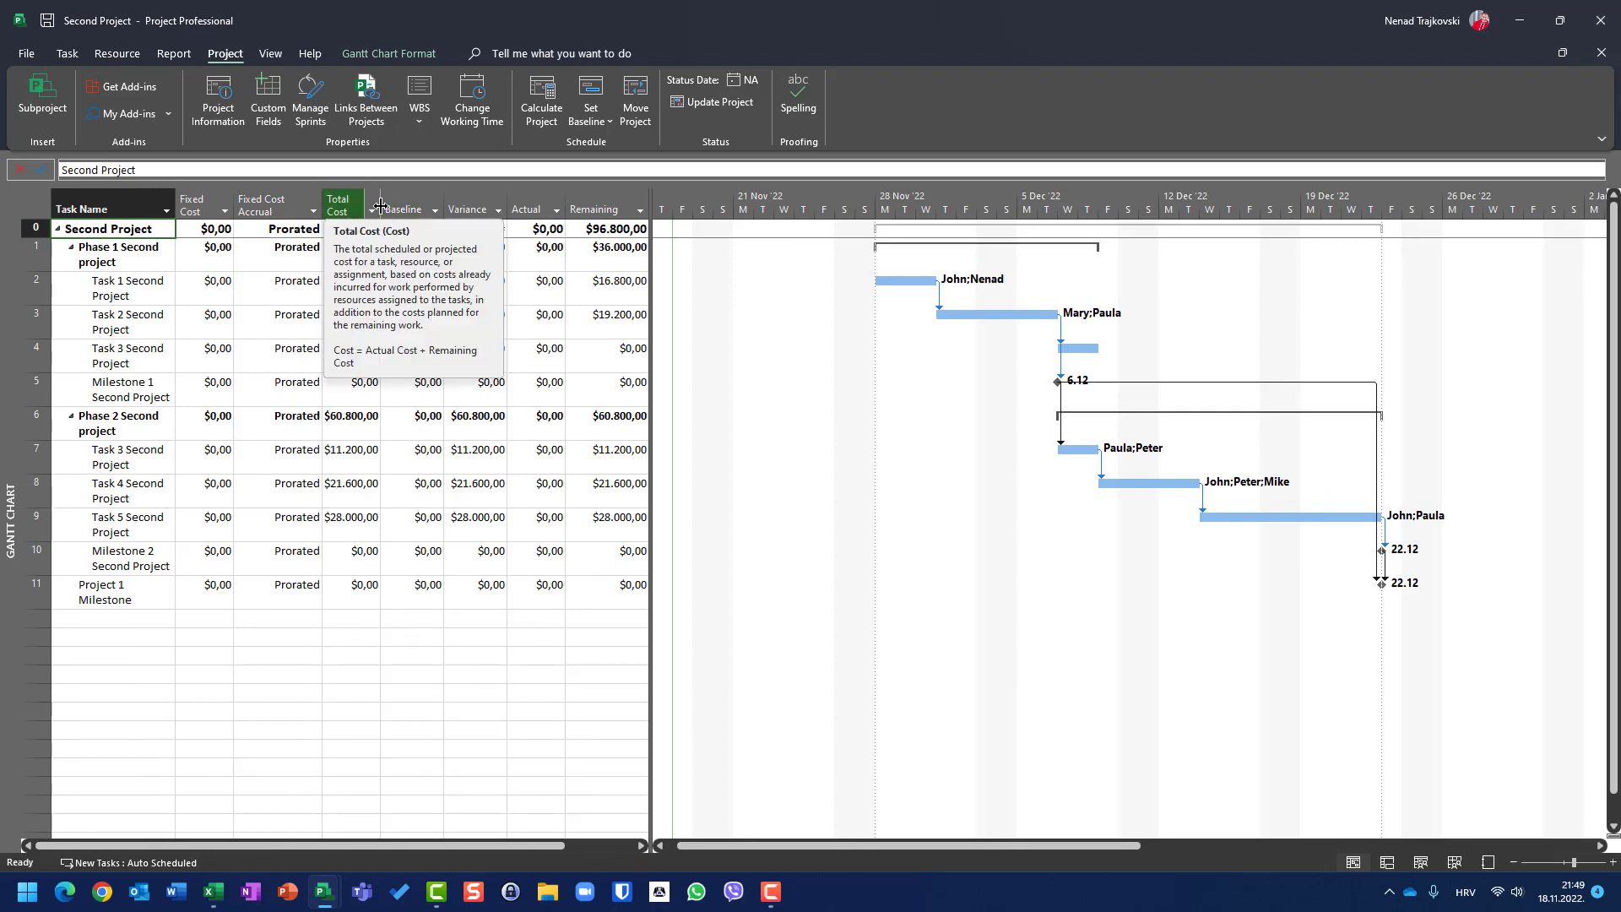
left_click_drag(382, 207, 395, 207)
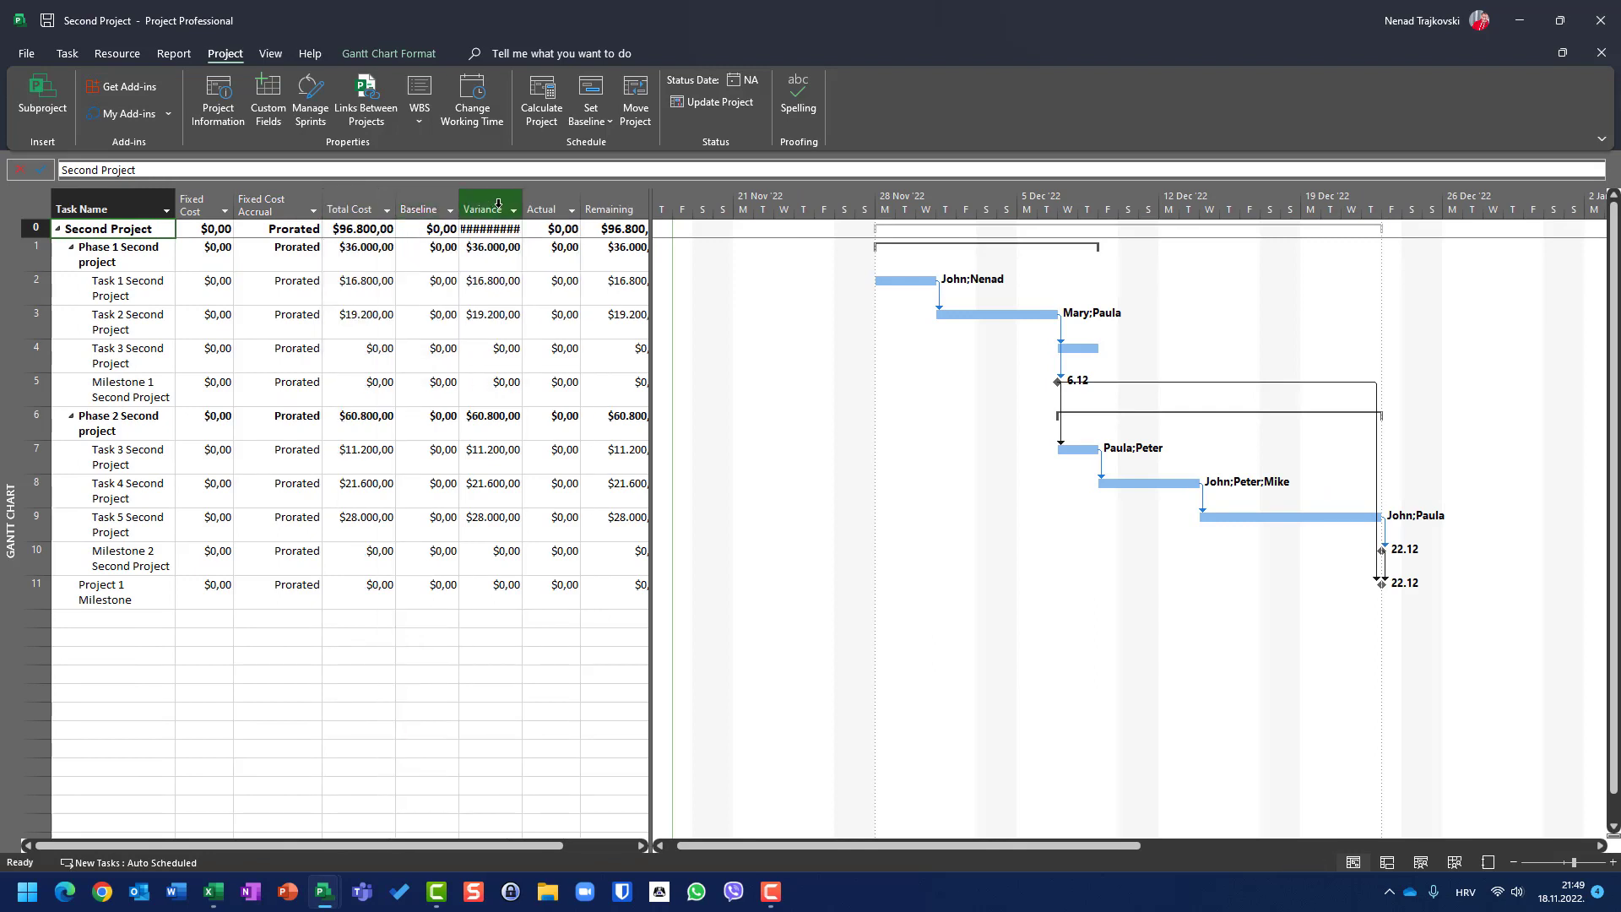
left_click_drag(524, 209, 548, 209)
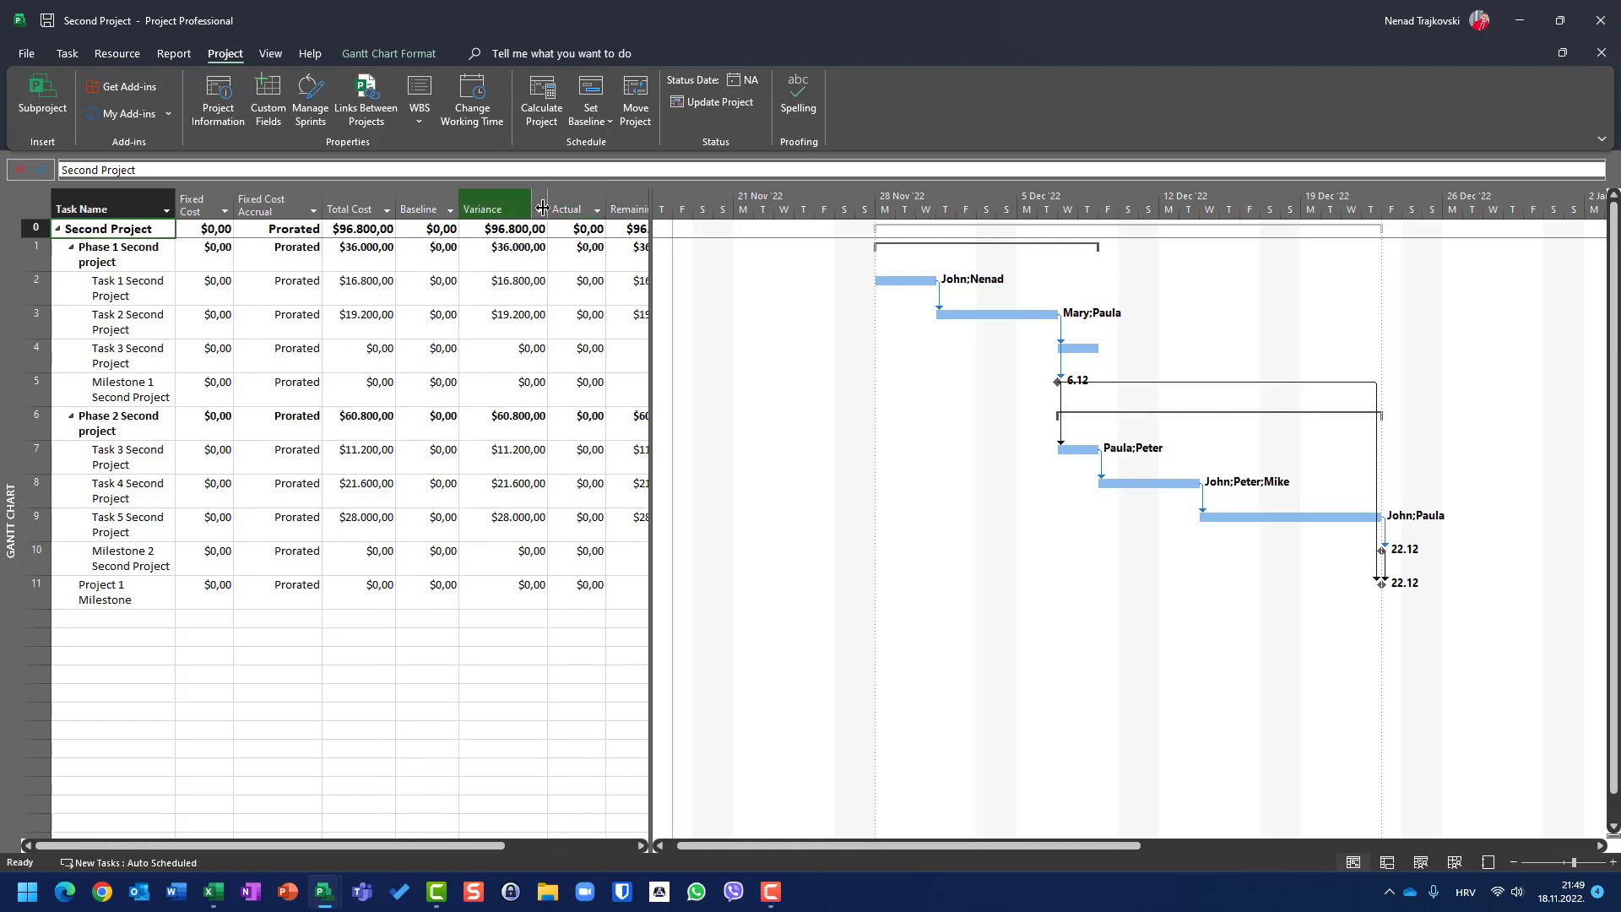
- Set the baseline for the entire Second Project and widen its Baseline column to fit the amounts
left_click(599, 114)
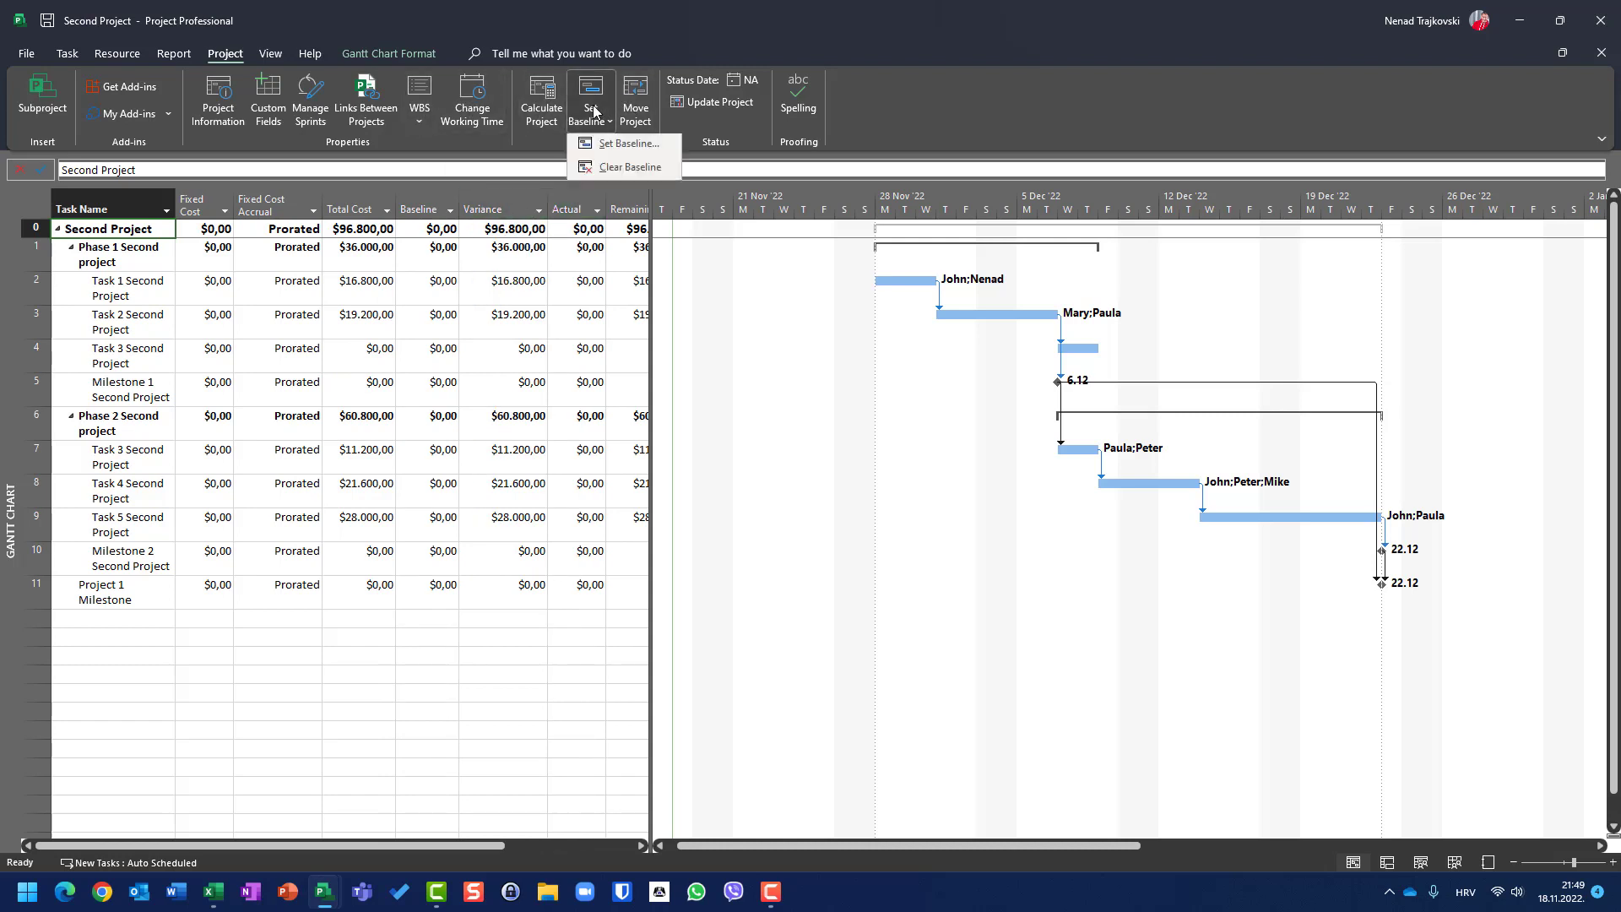
left_click(606, 149)
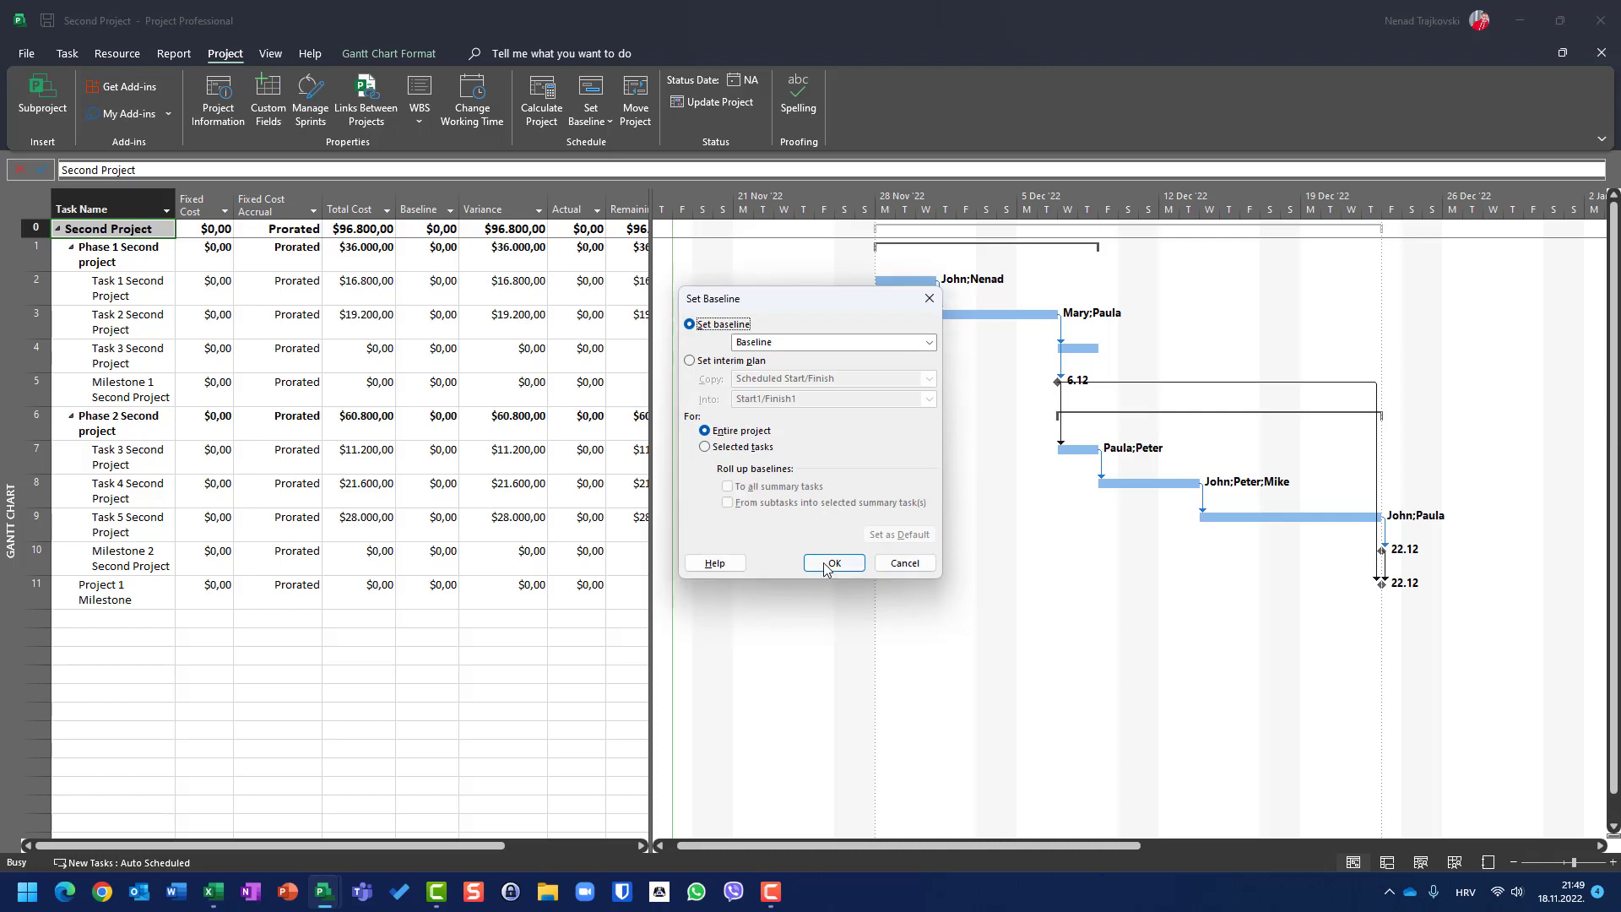
left_click(831, 563)
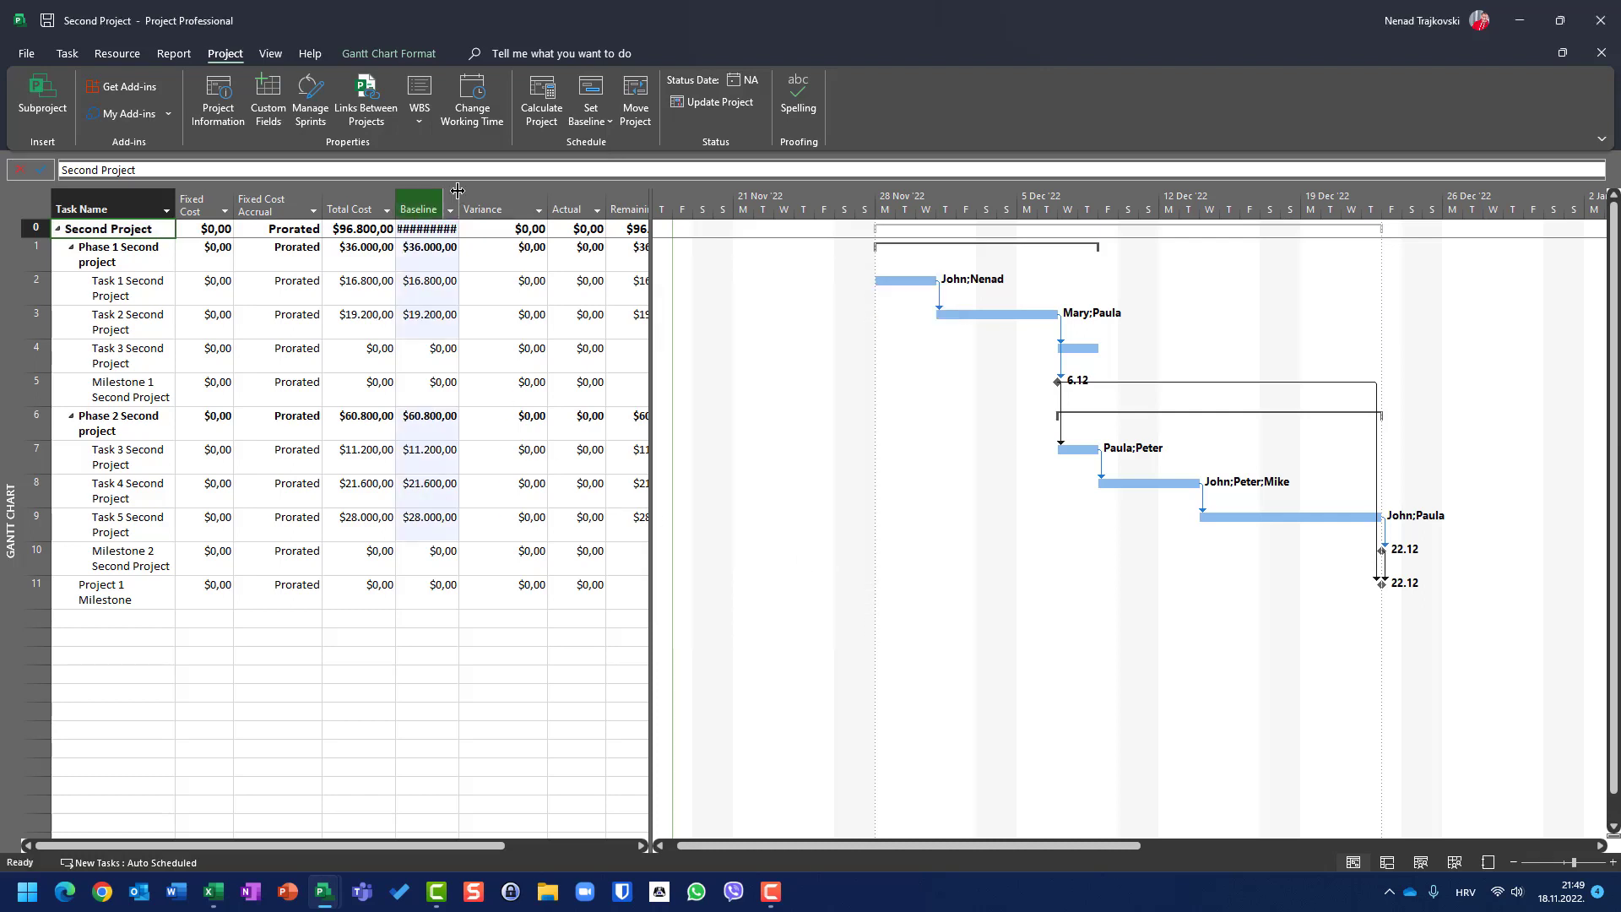
left_click_drag(456, 190, 485, 191)
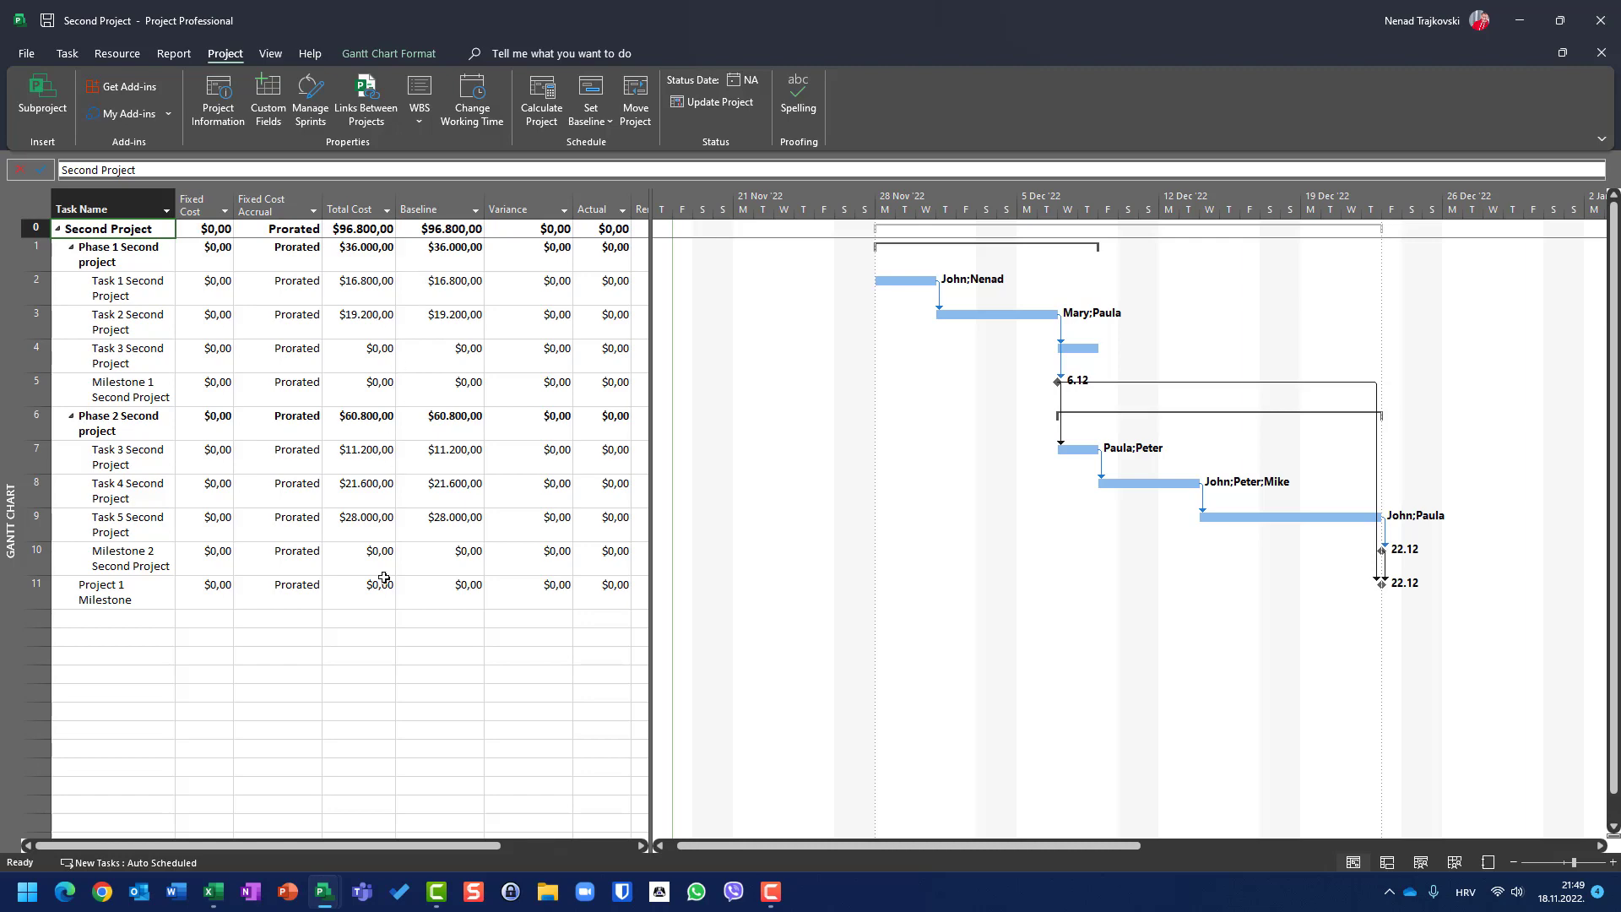
- Check the baseline costs in First Project again and switch to the Third Project file
mouse_move(322, 893)
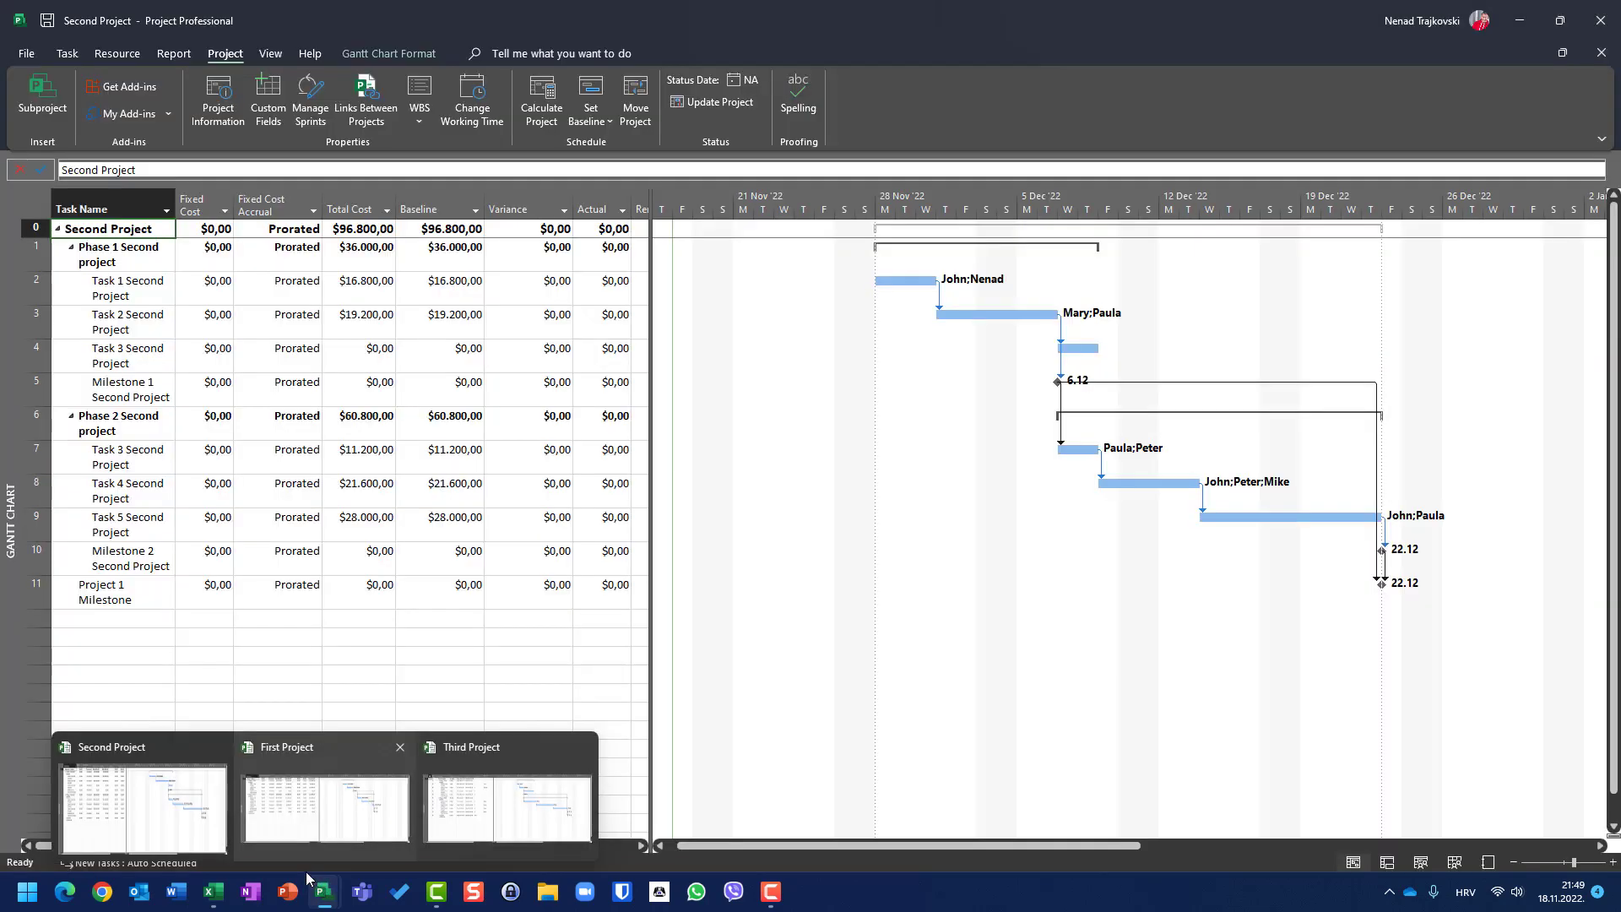
left_click(301, 813)
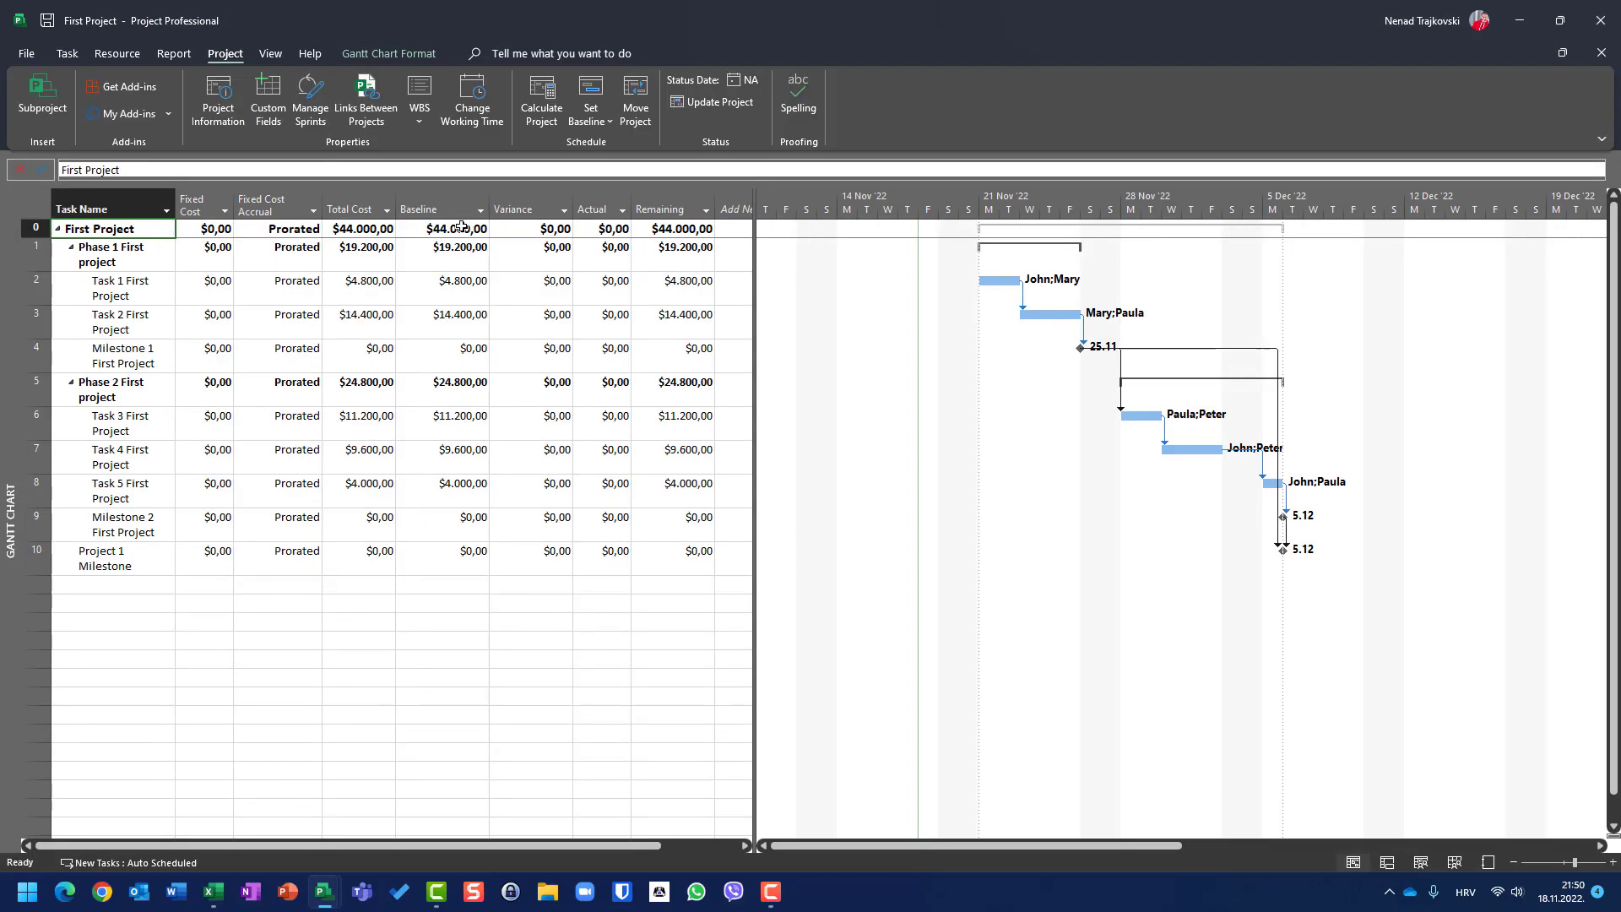
mouse_move(328, 892)
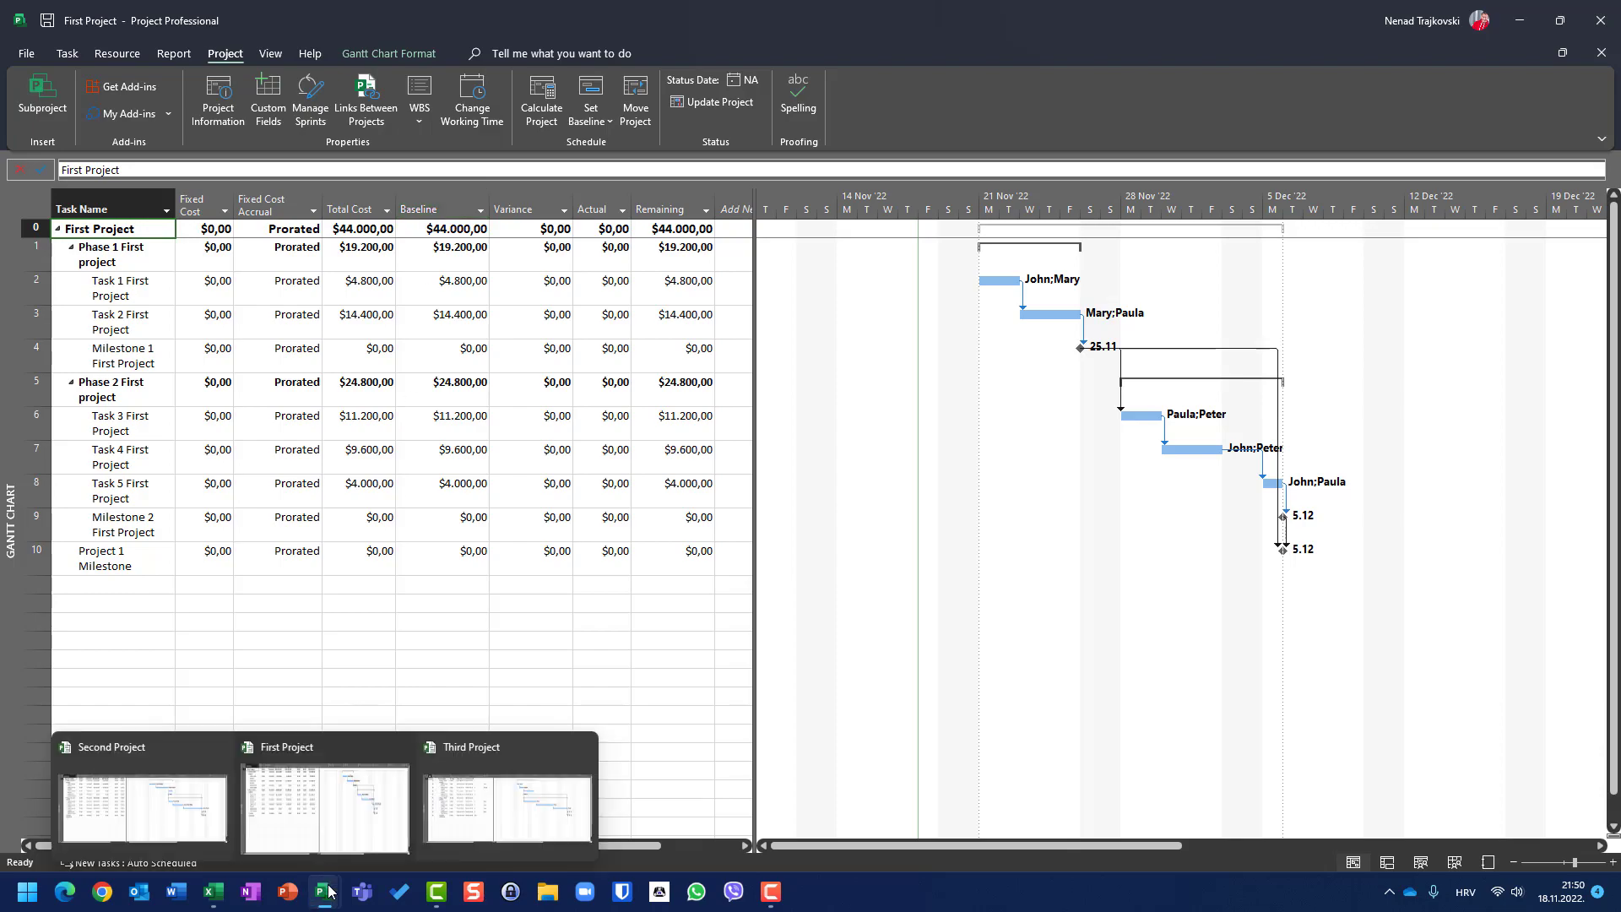
left_click(507, 798)
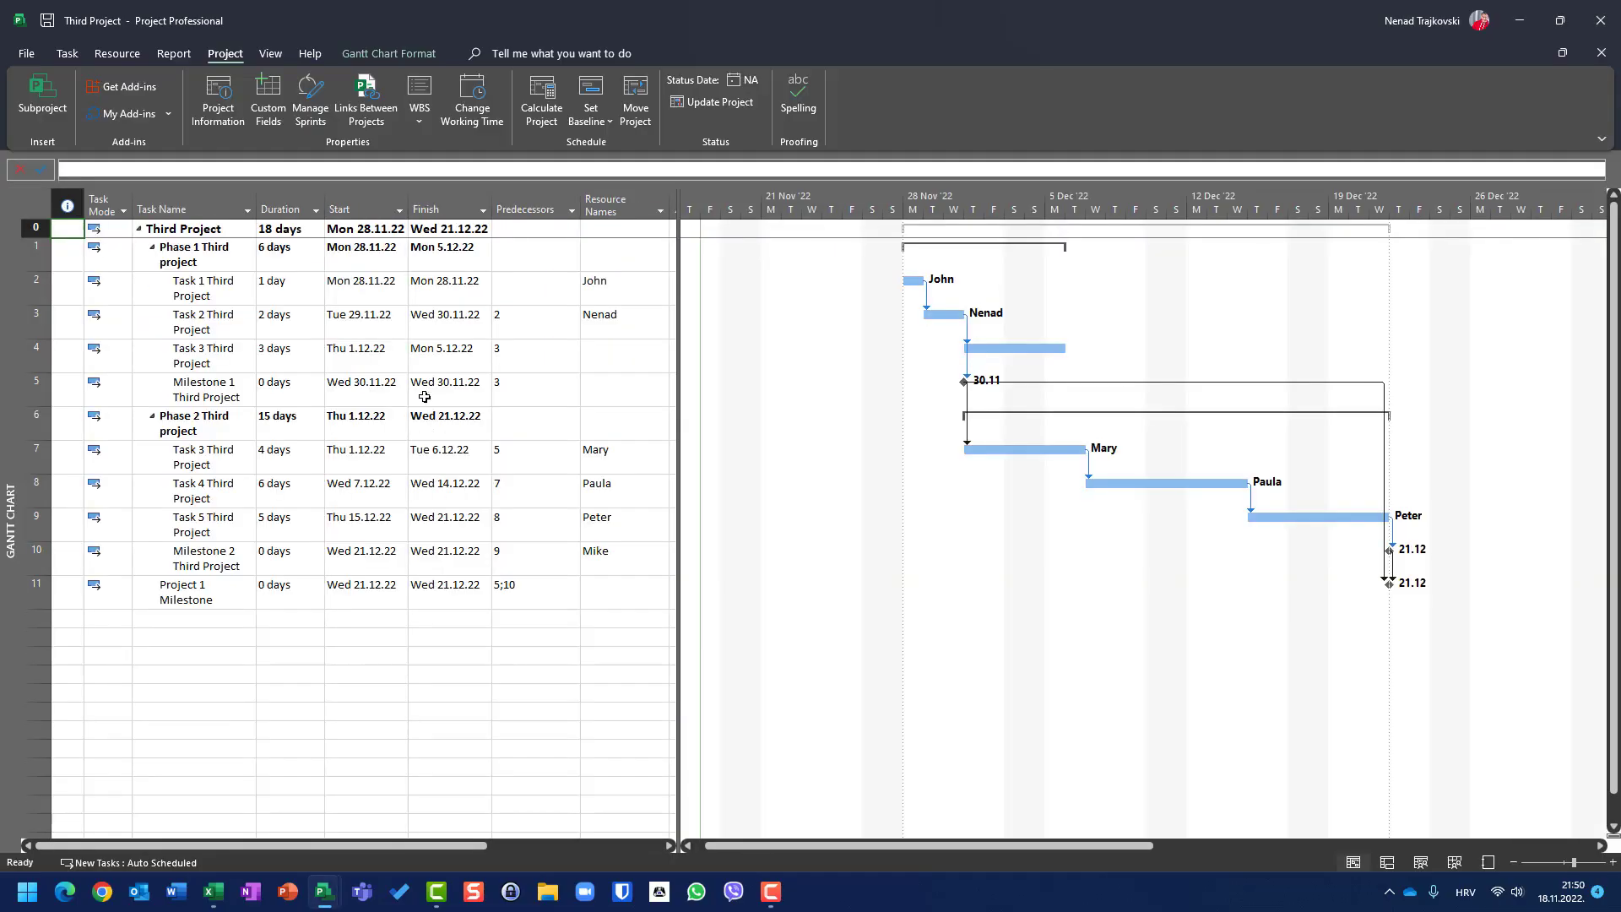
- Show the Cost table for Third Project and widen the Variance column to fit its amounts
right_click(42, 208)
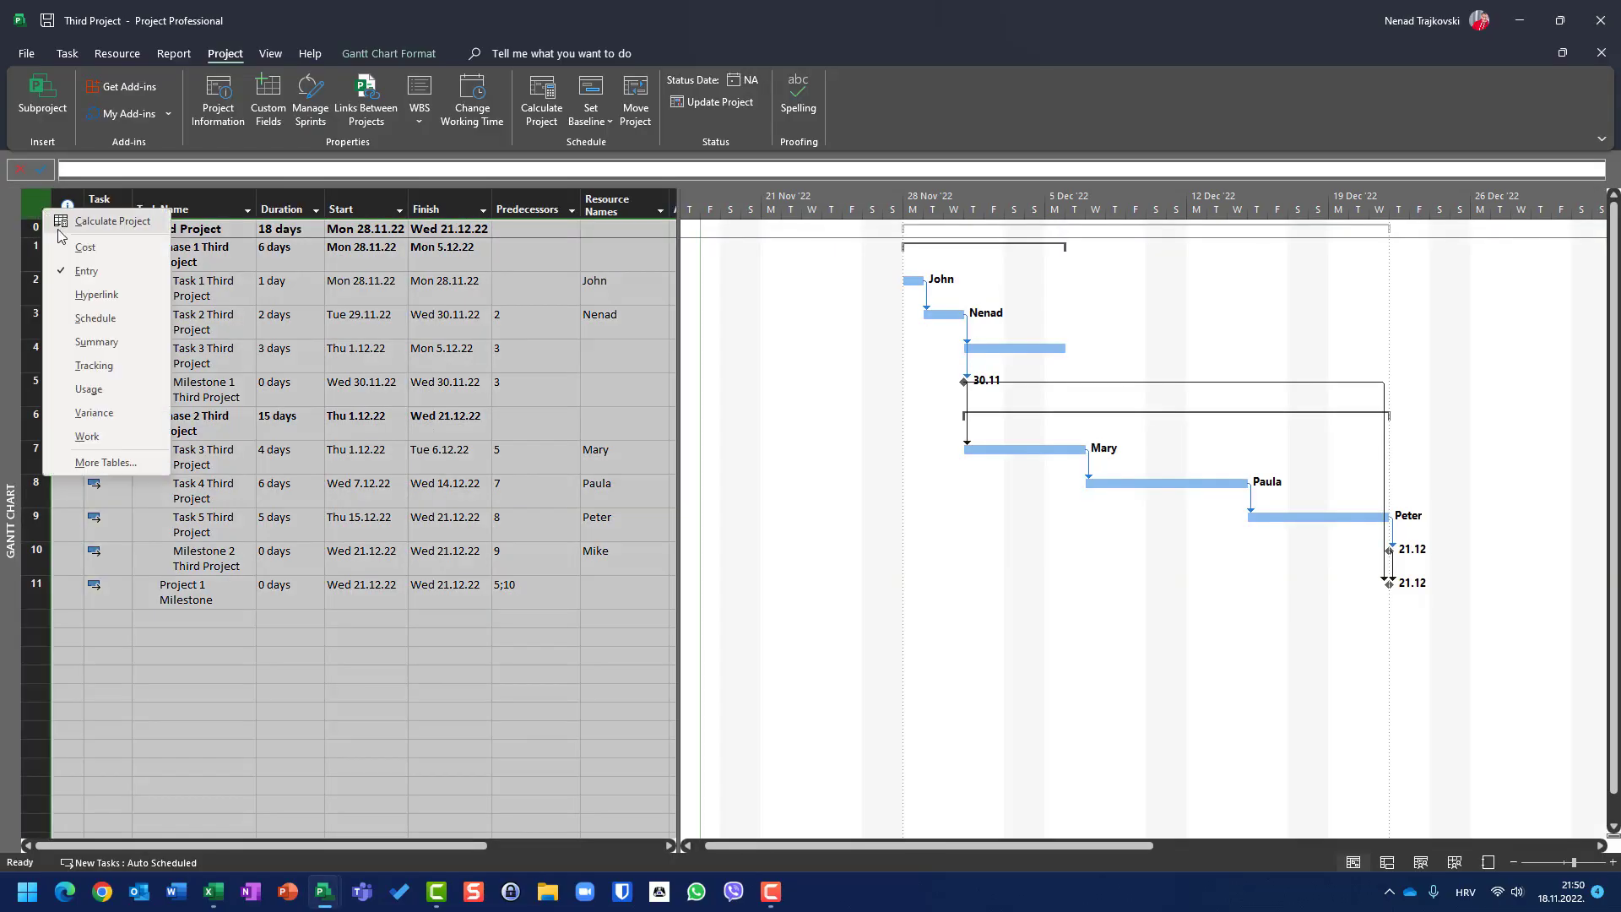
left_click(93, 243)
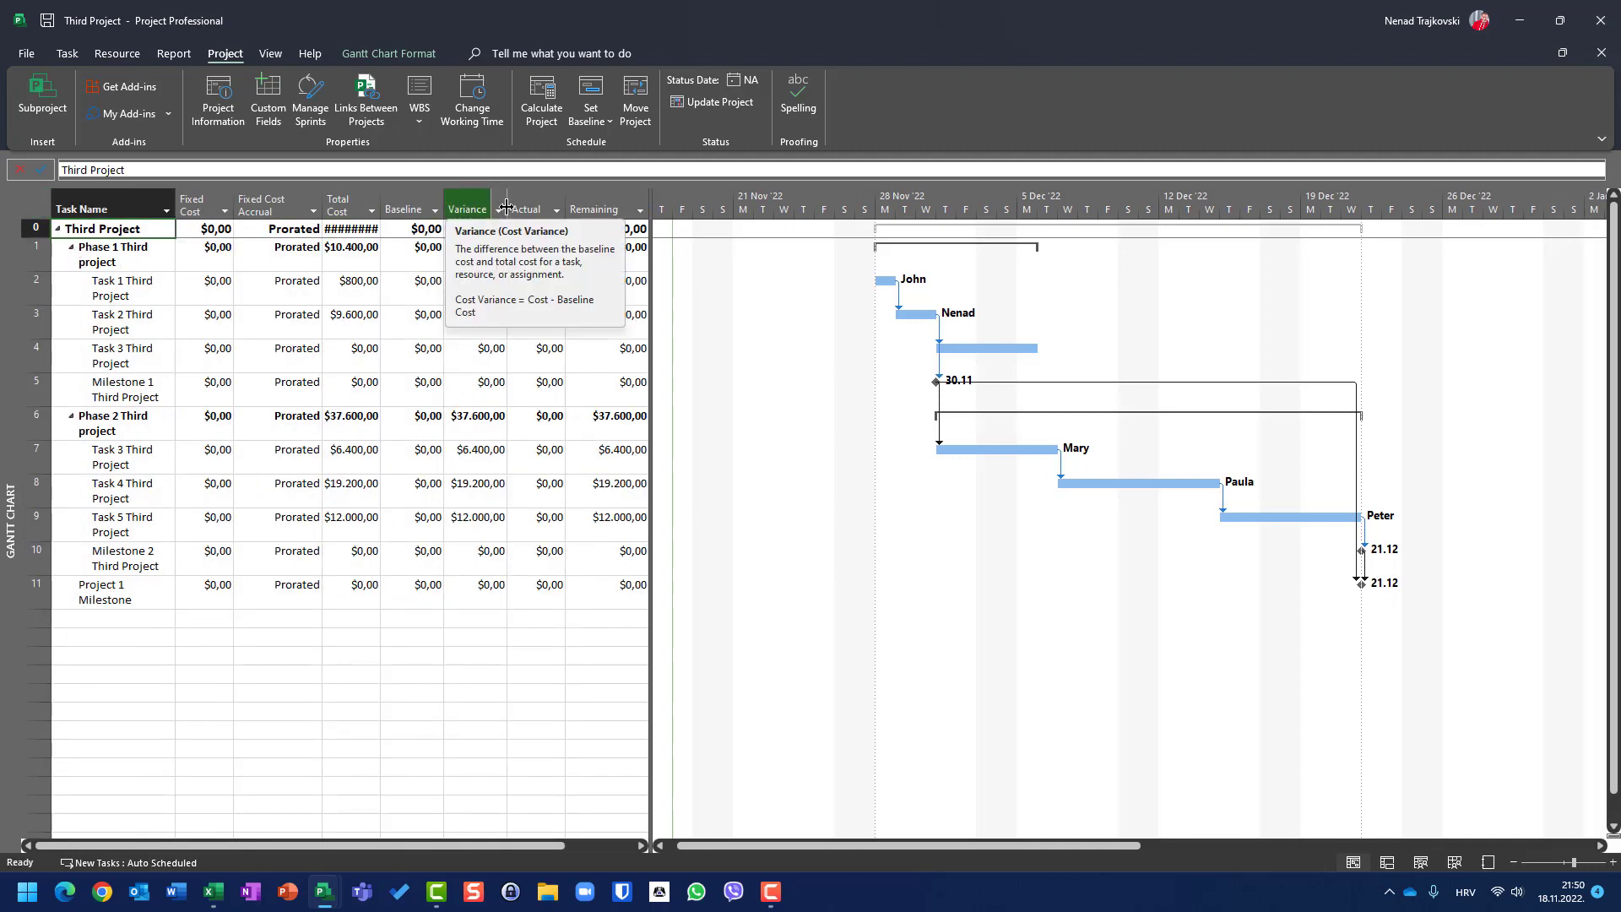
mouse_move(506, 207)
left_mouse_down()
mouse_move(566, 205)
mouse_move(533, 200)
left_mouse_up()
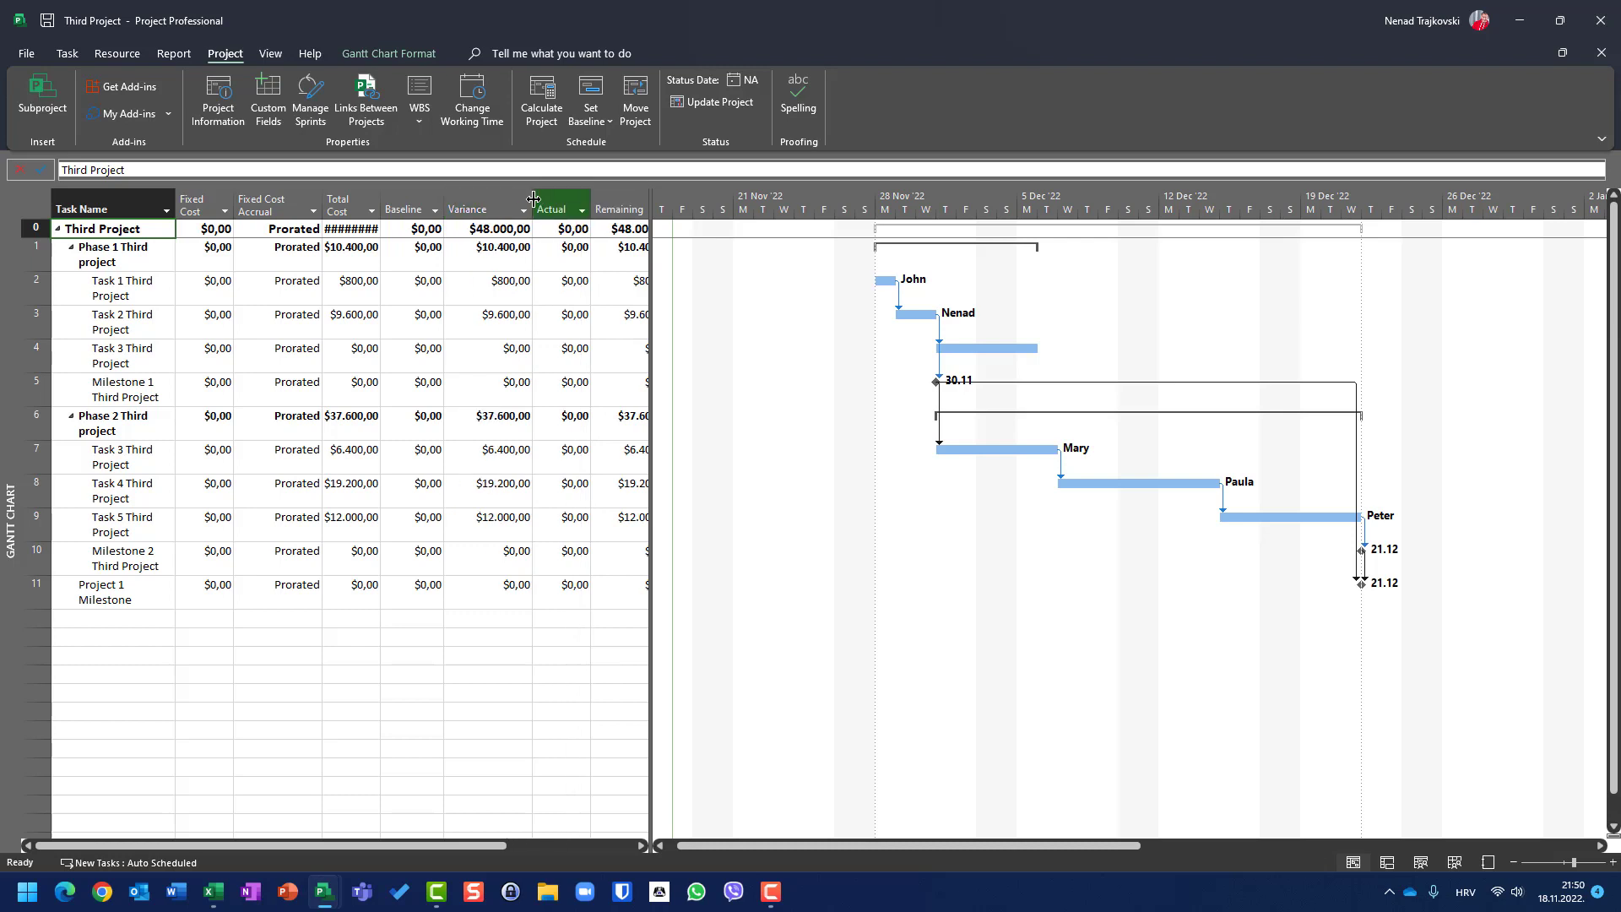
- Set the baseline for the entire Third Project and save the file
left_click(590, 109)
left_click(604, 146)
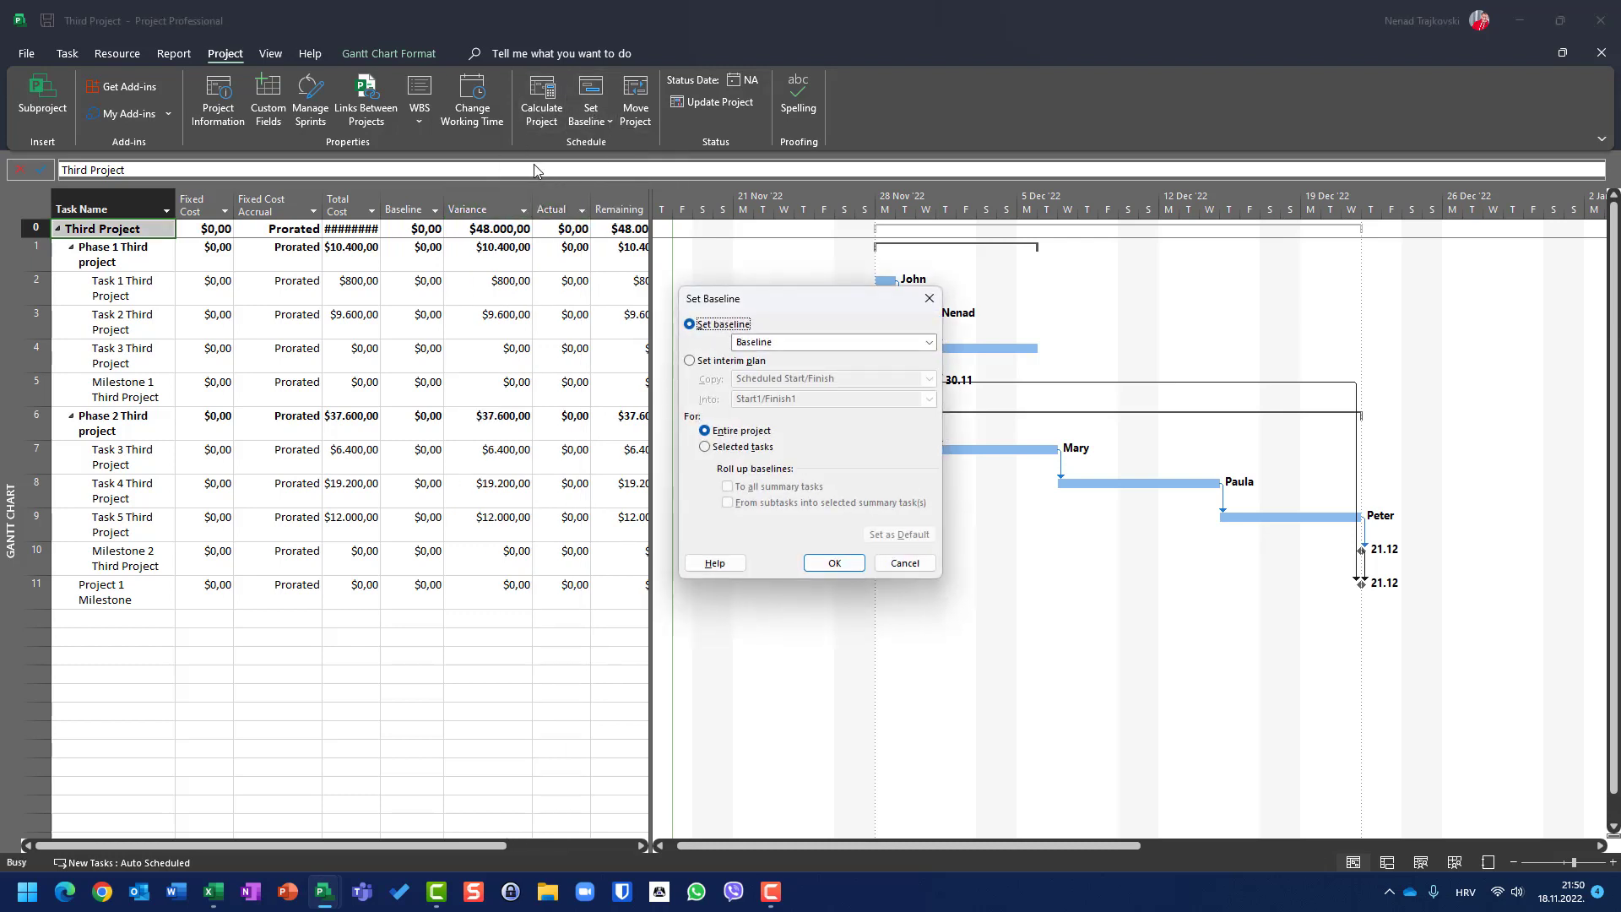
left_click(835, 562)
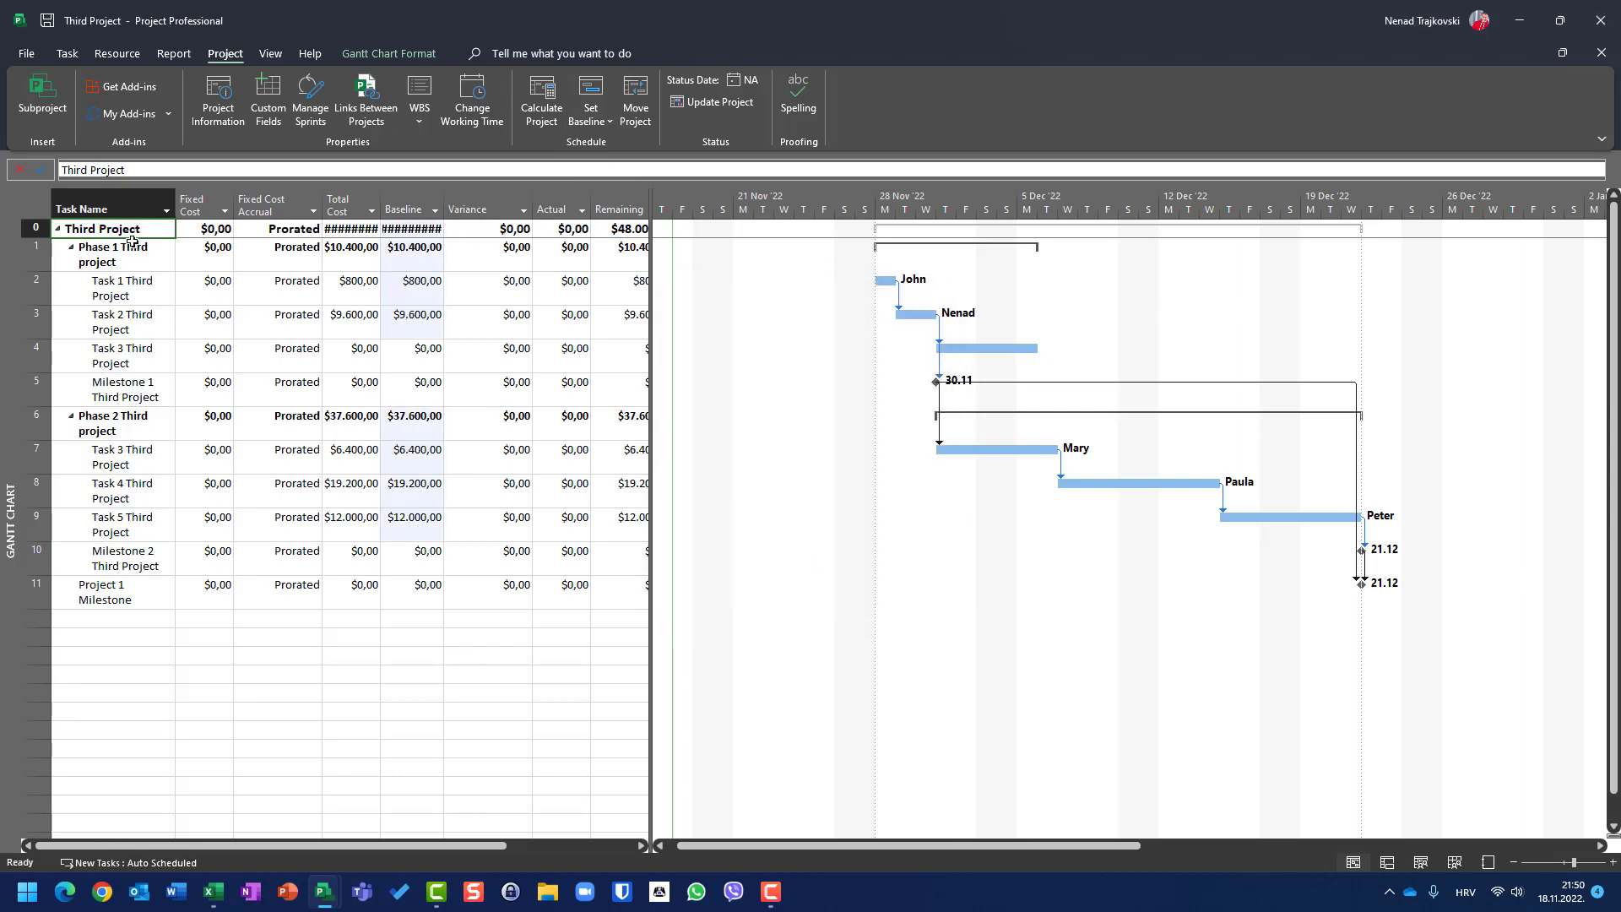
left_click(39, 53)
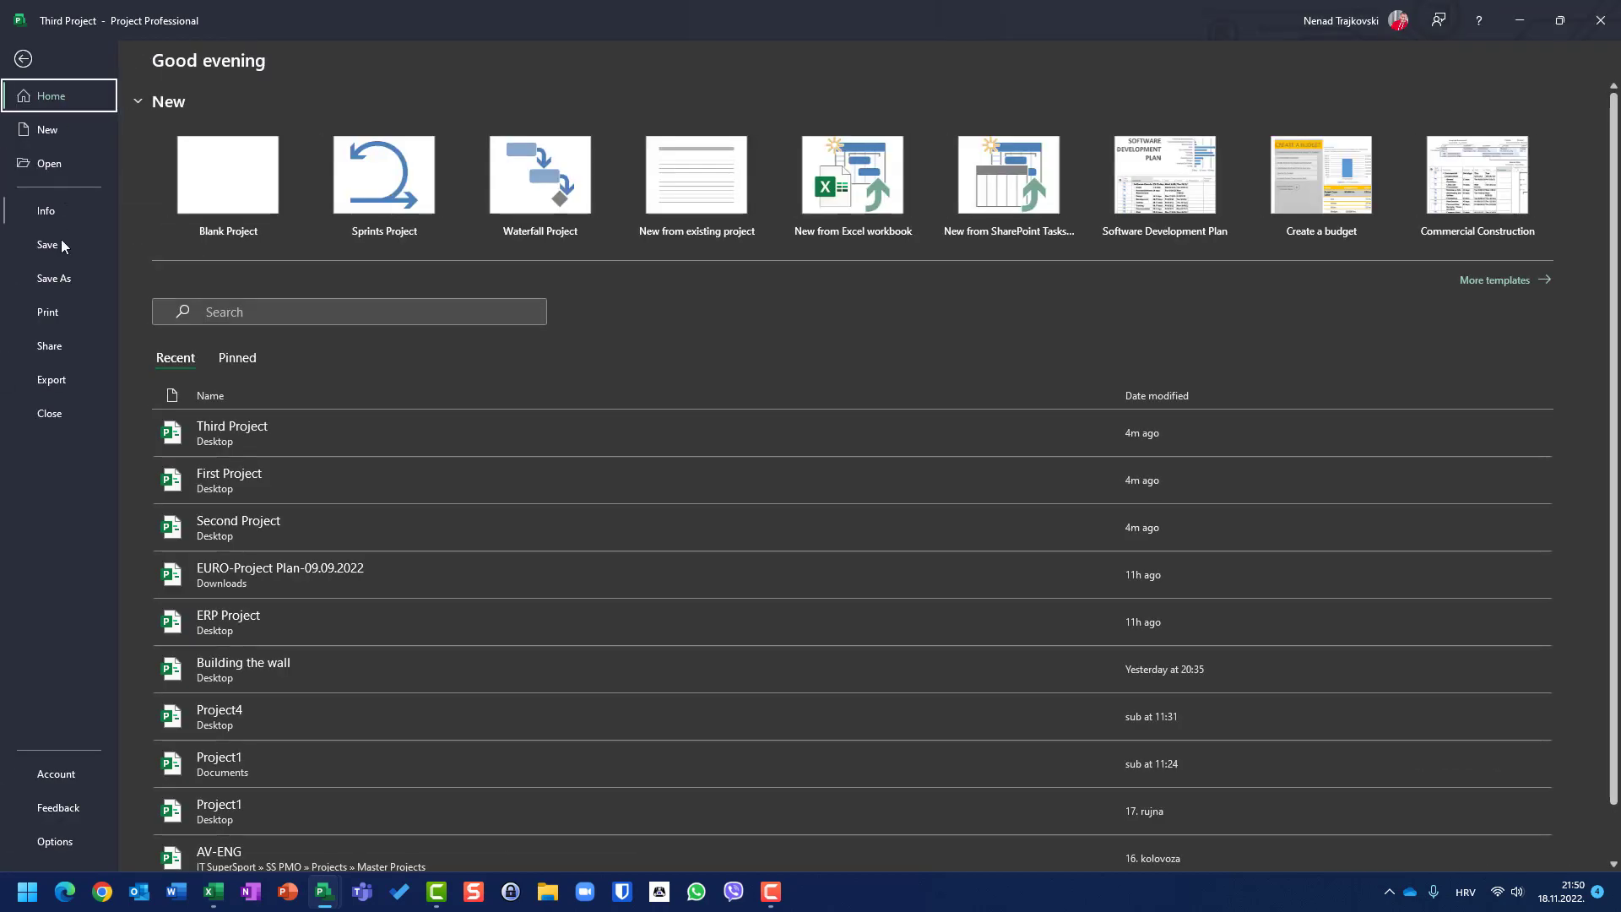
left_click(43, 251)
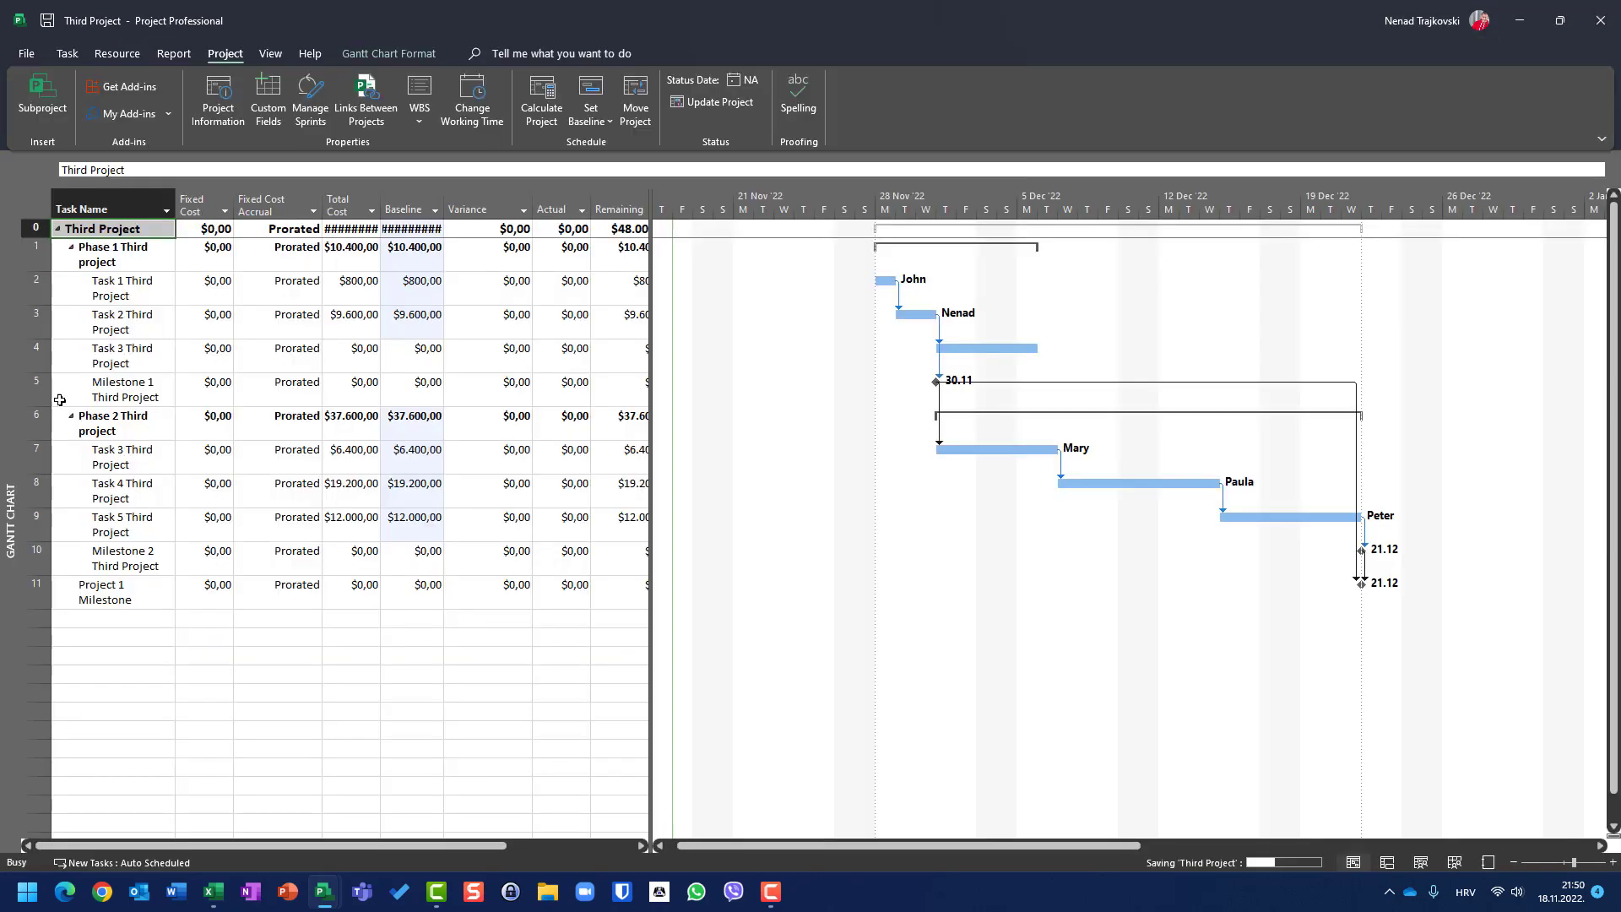
- Switch to the Second Project file and save it
mouse_move(328, 893)
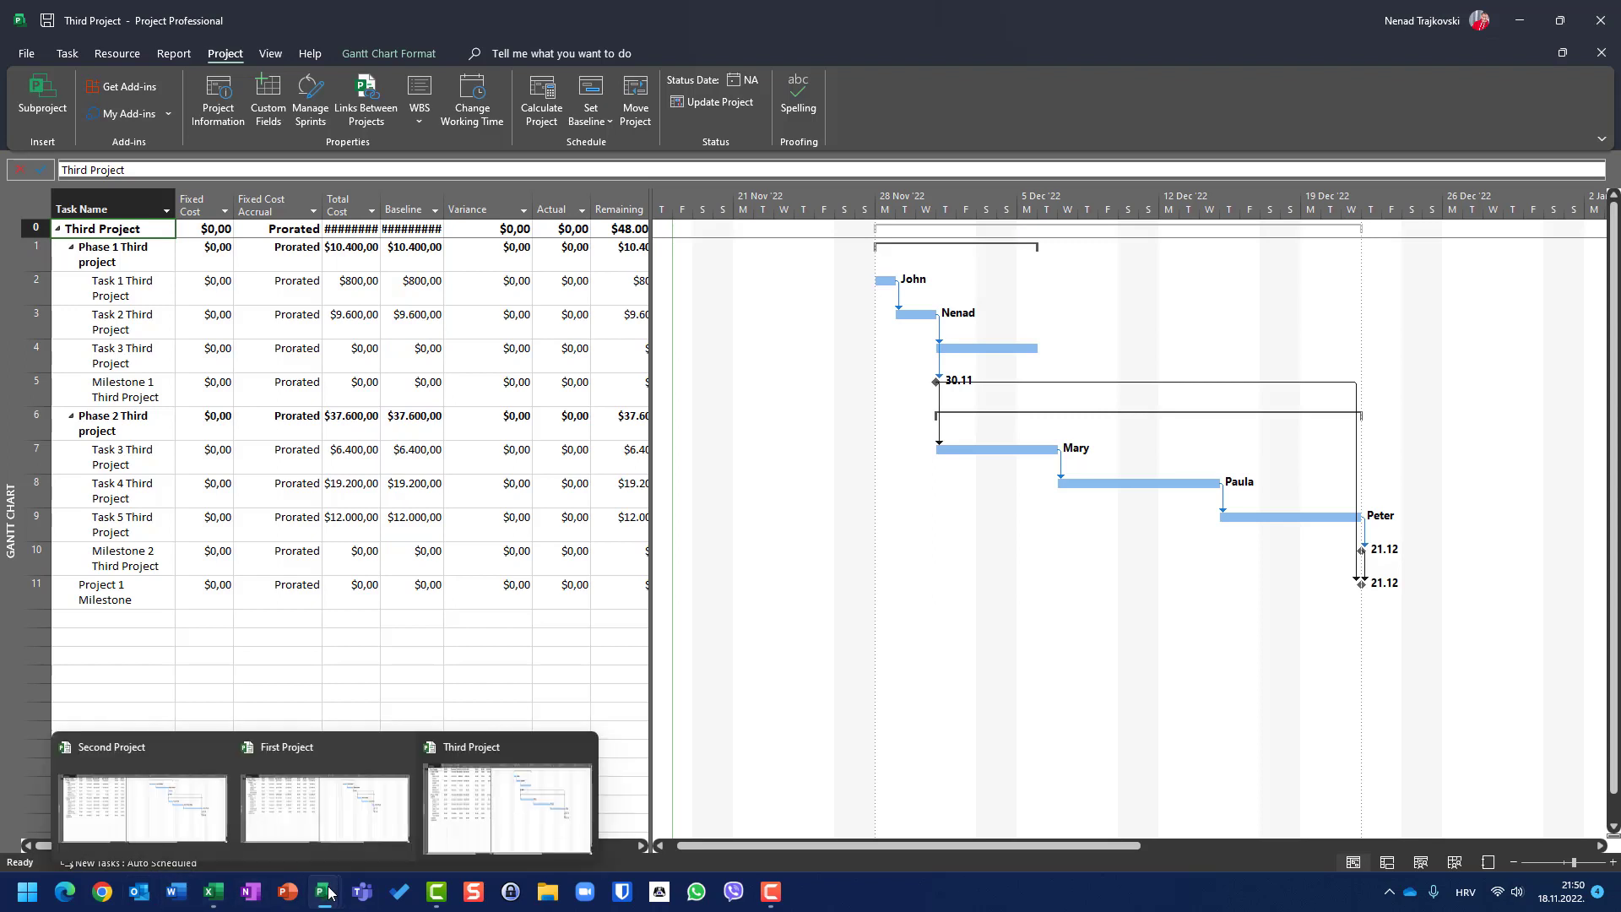
left_click(150, 802)
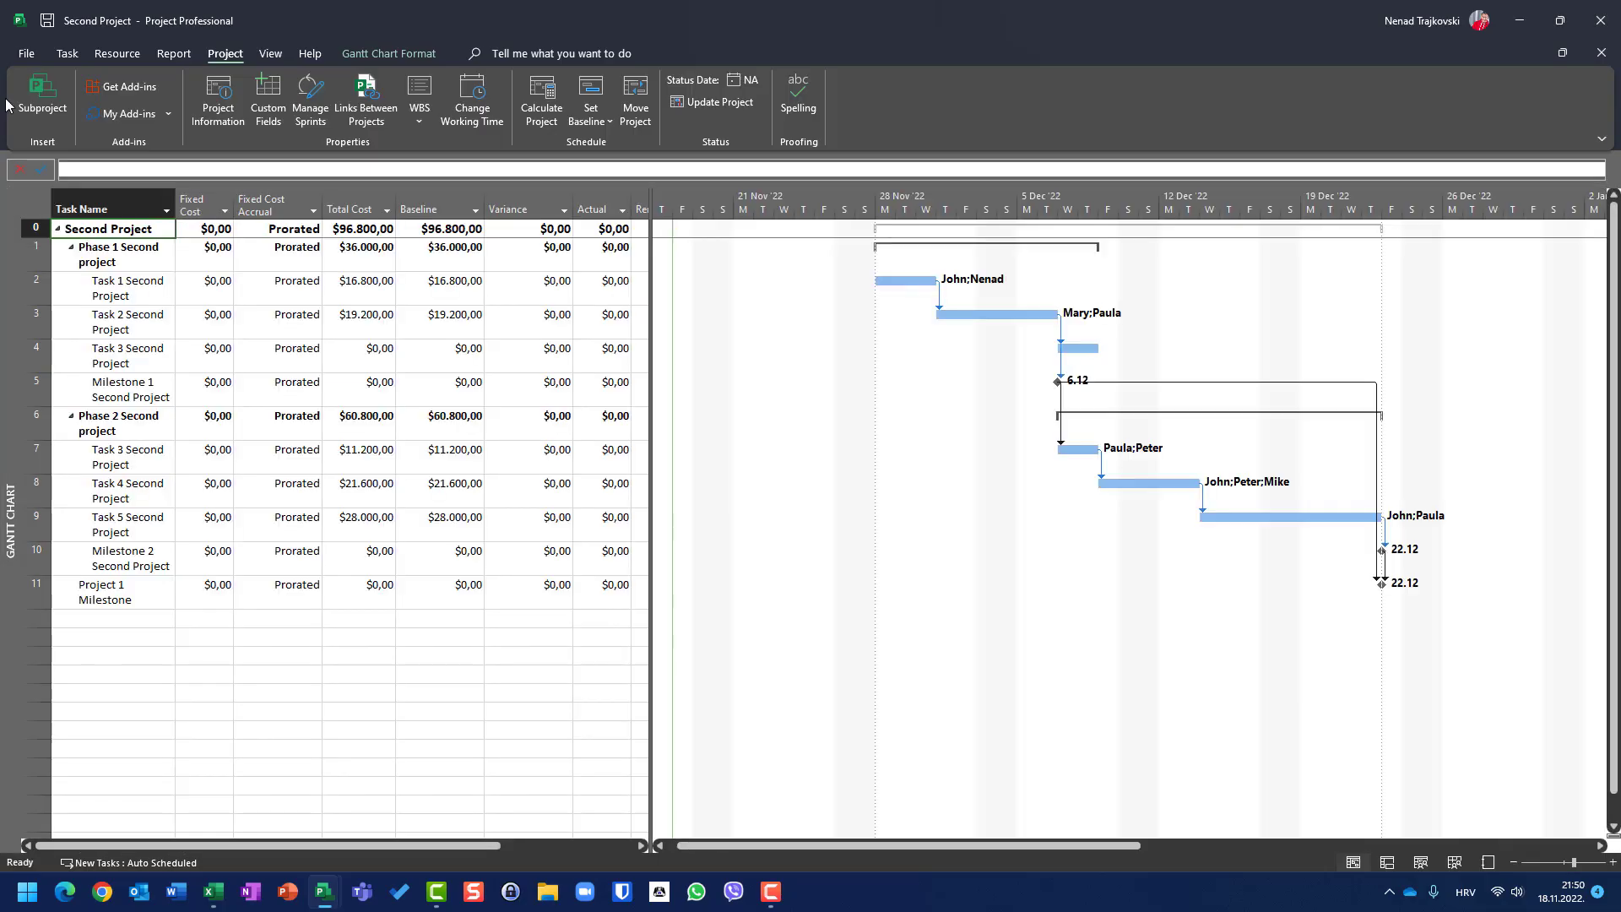
left_click(34, 52)
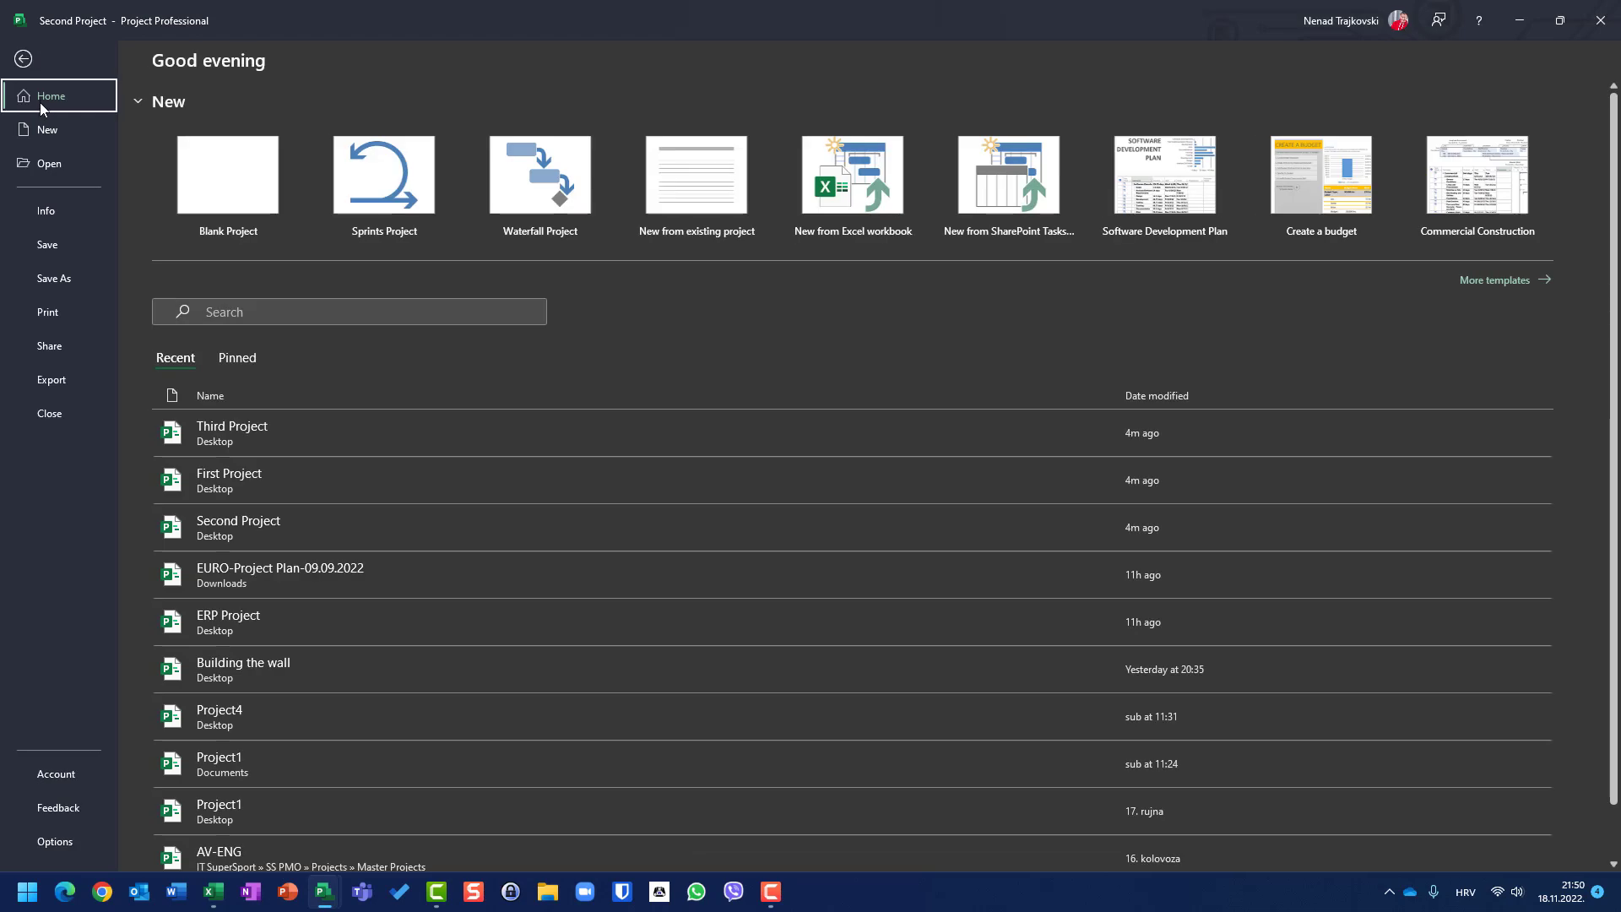
left_click(44, 250)
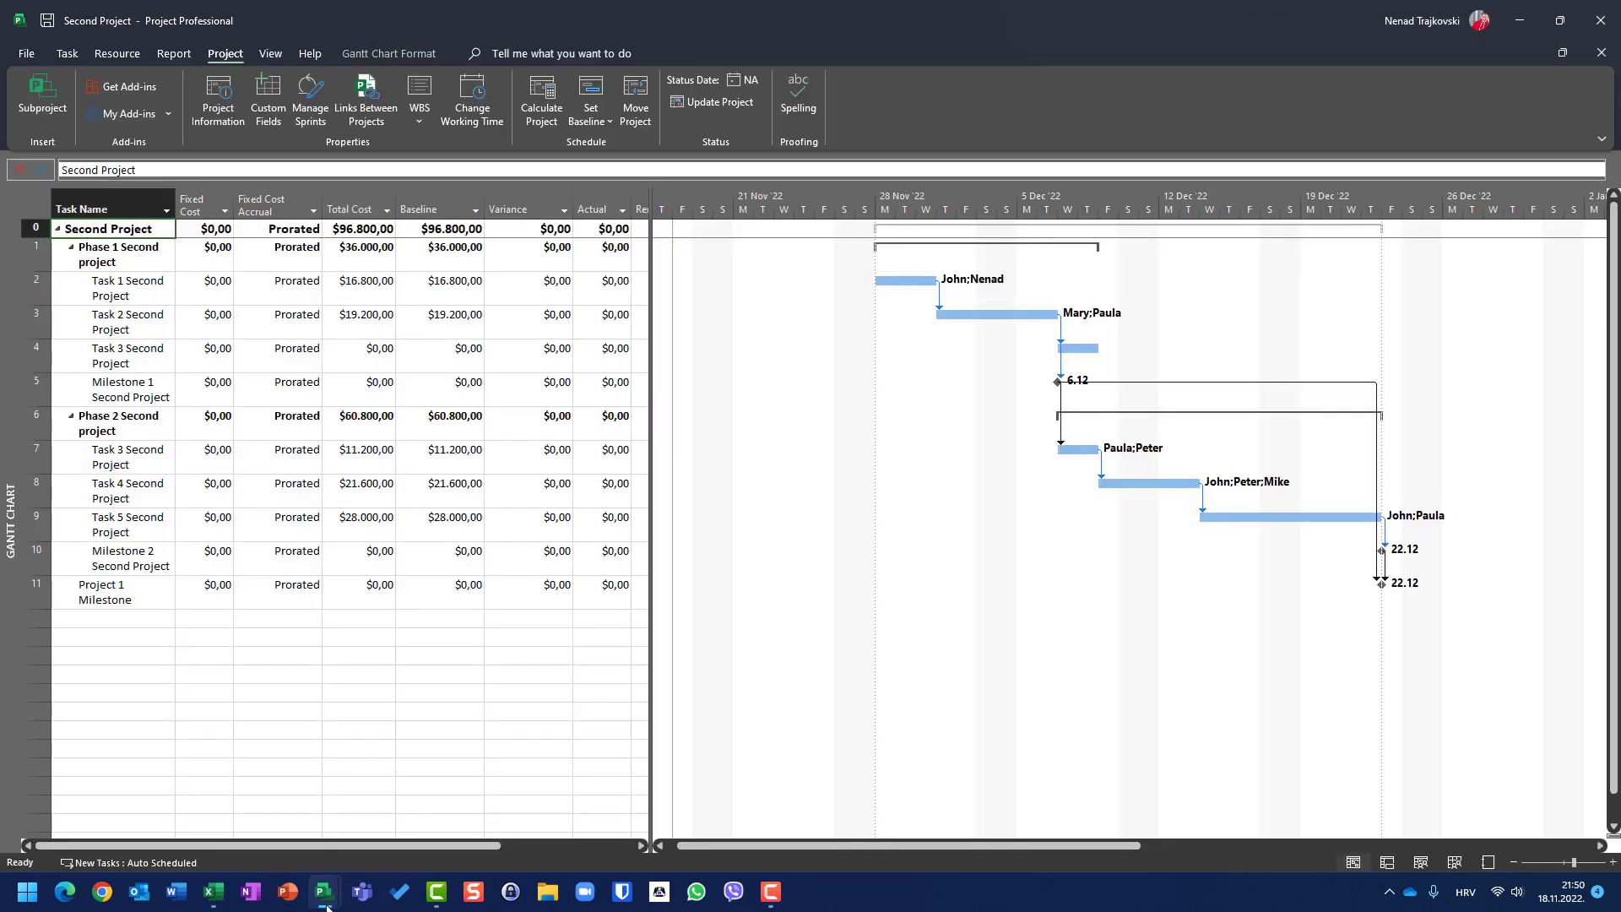
mouse_move(324, 891)
left_click(327, 645)
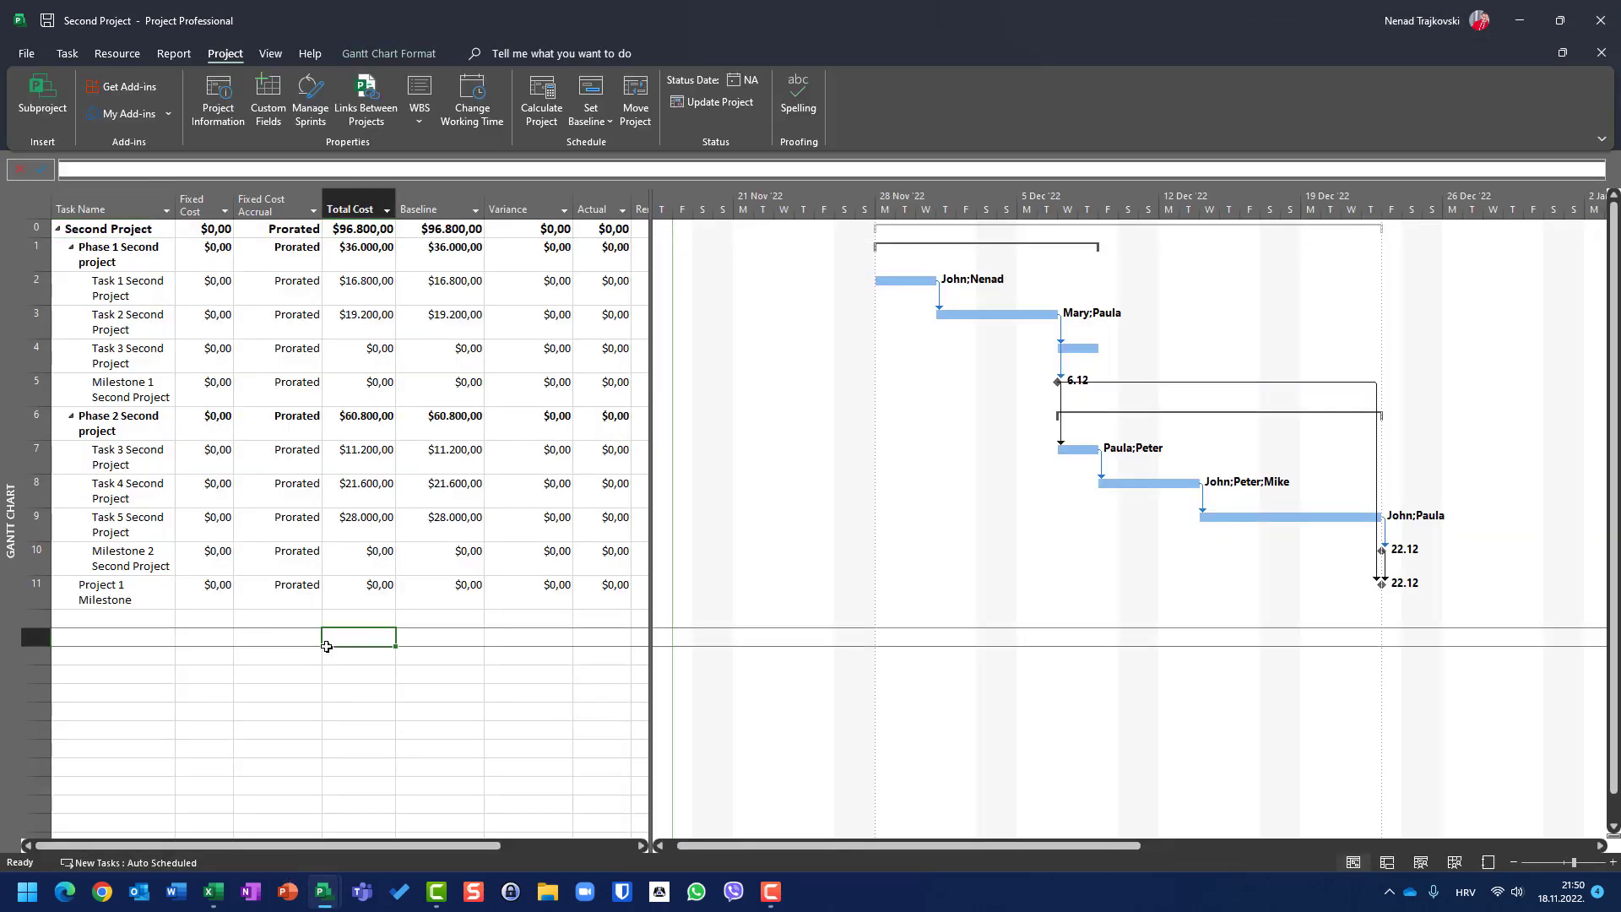
- Create a new blank project and hide its timeline
key("ctrl+n")
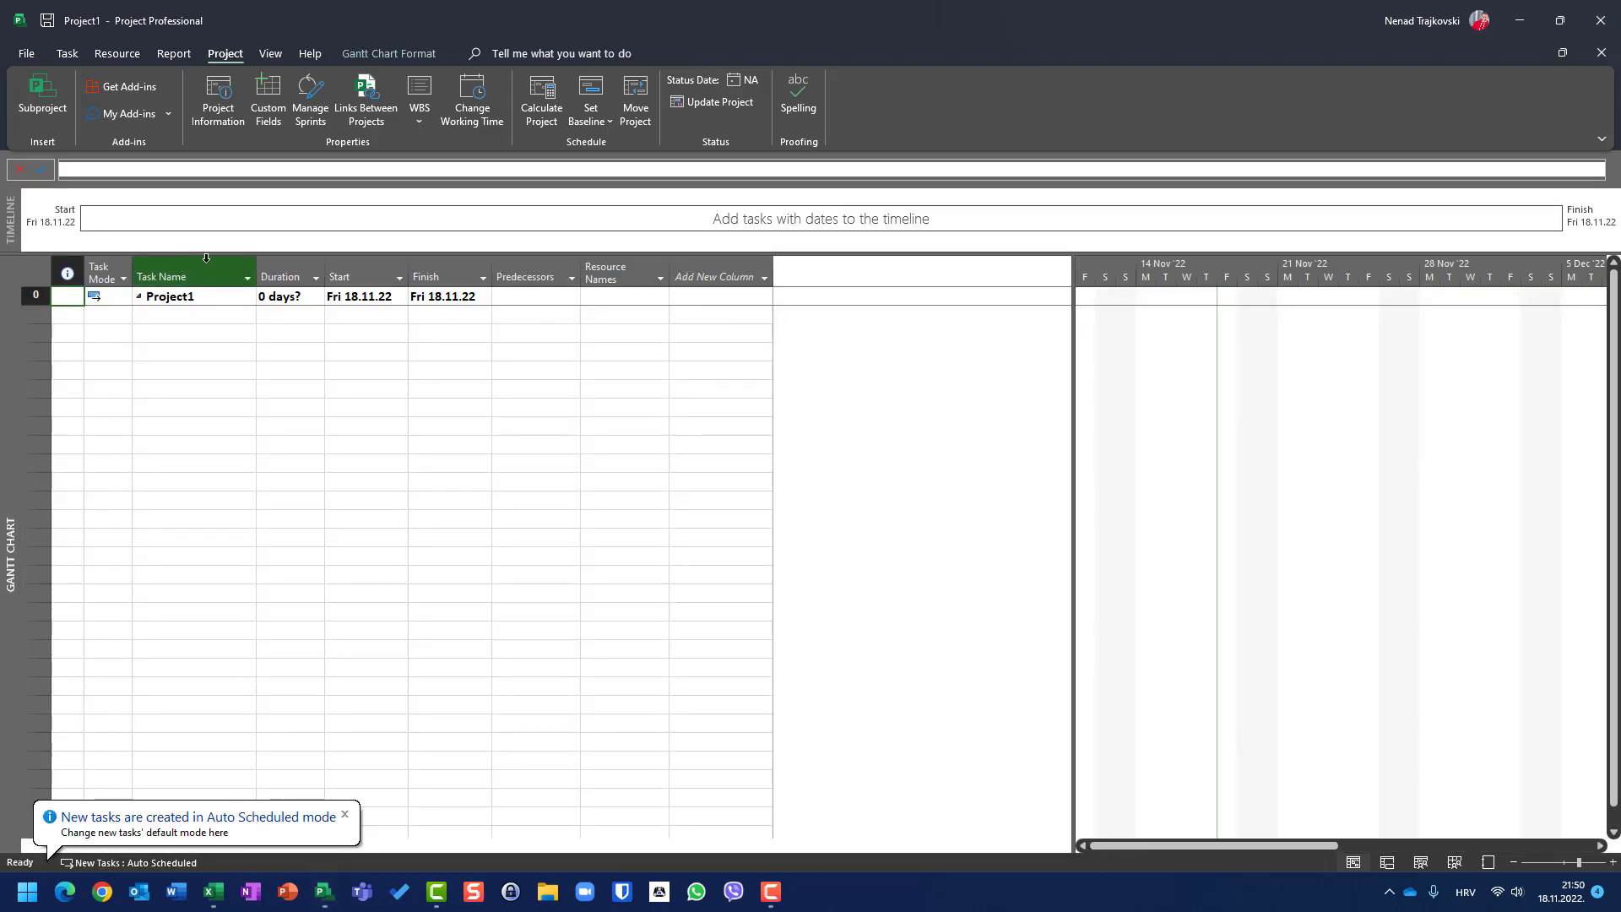
left_click(259, 54)
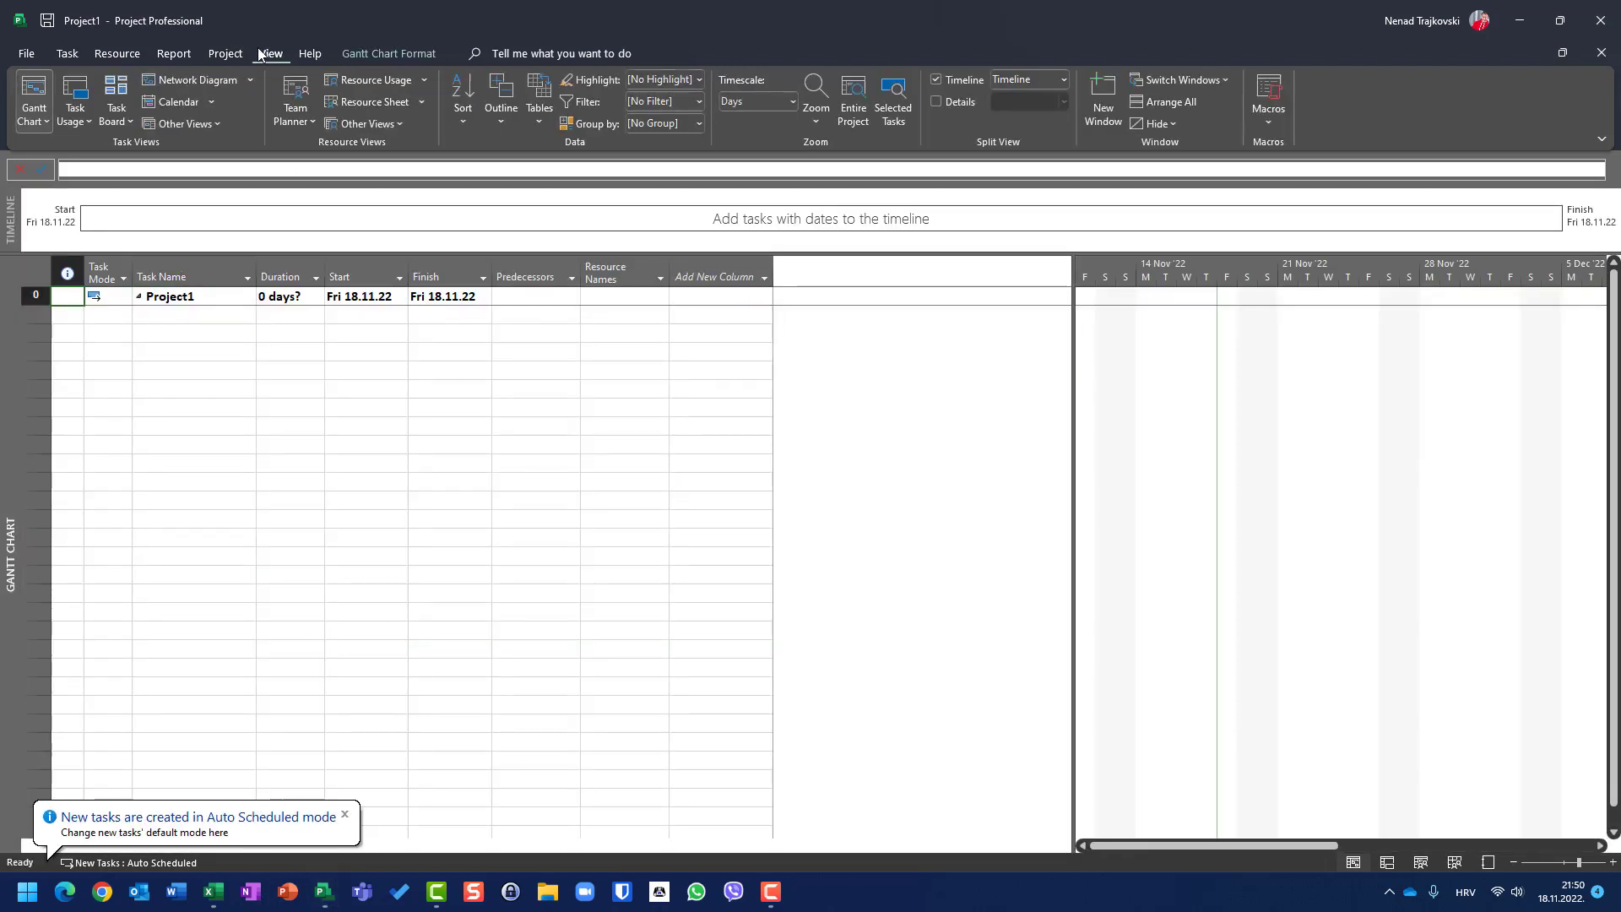
left_click(942, 78)
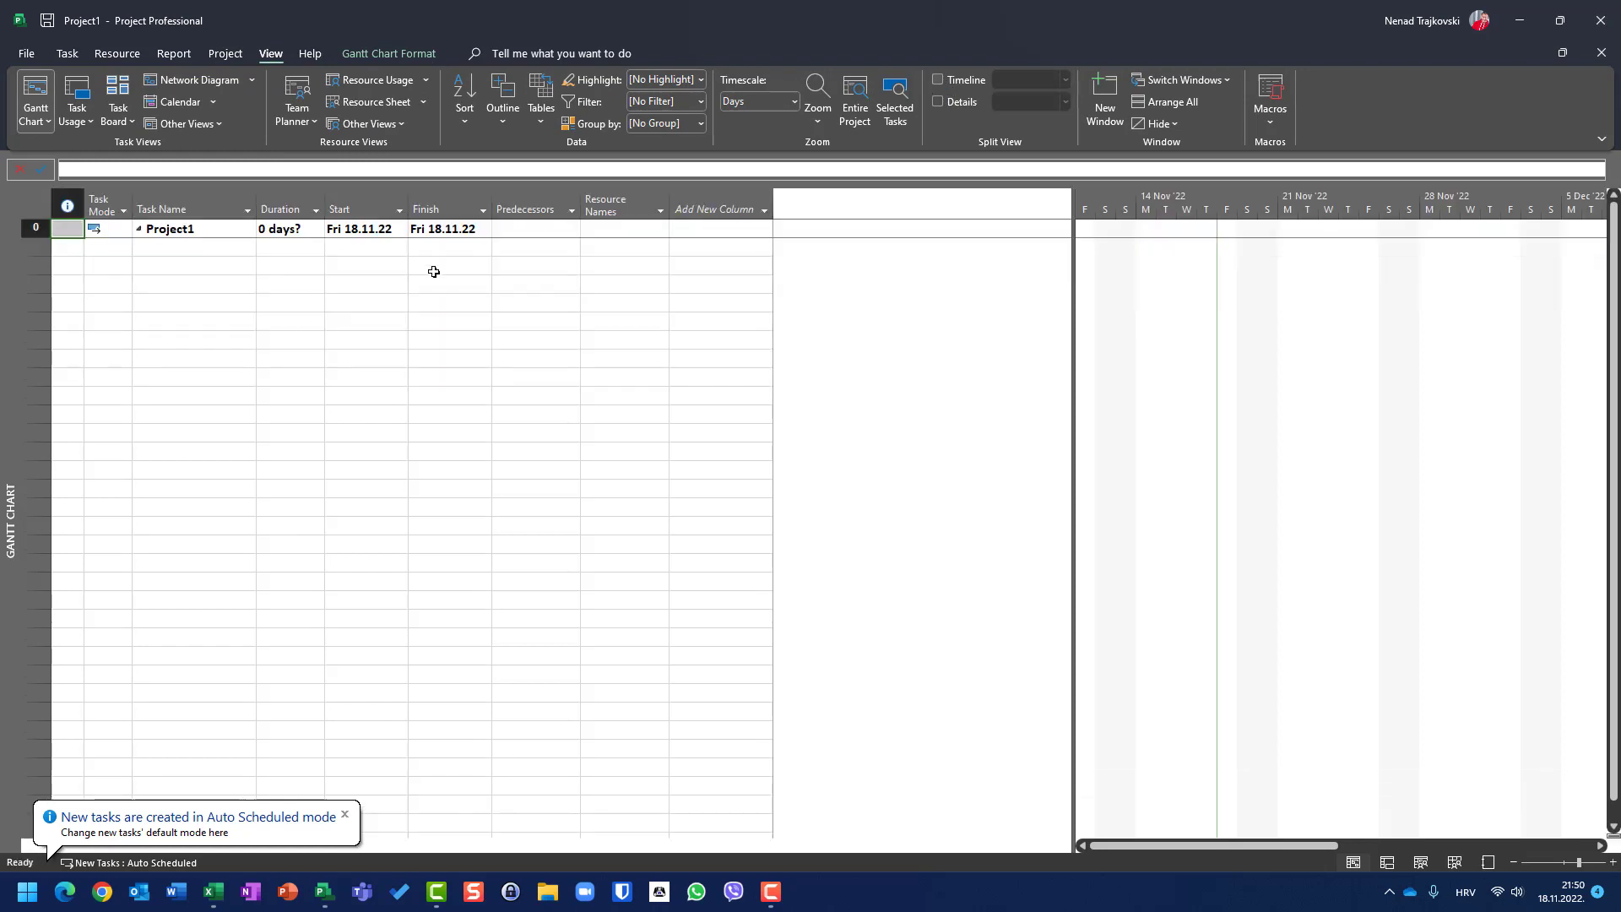
- Rename the project summary task of the new project as Master Project
left_click(186, 228)
type("Mas")
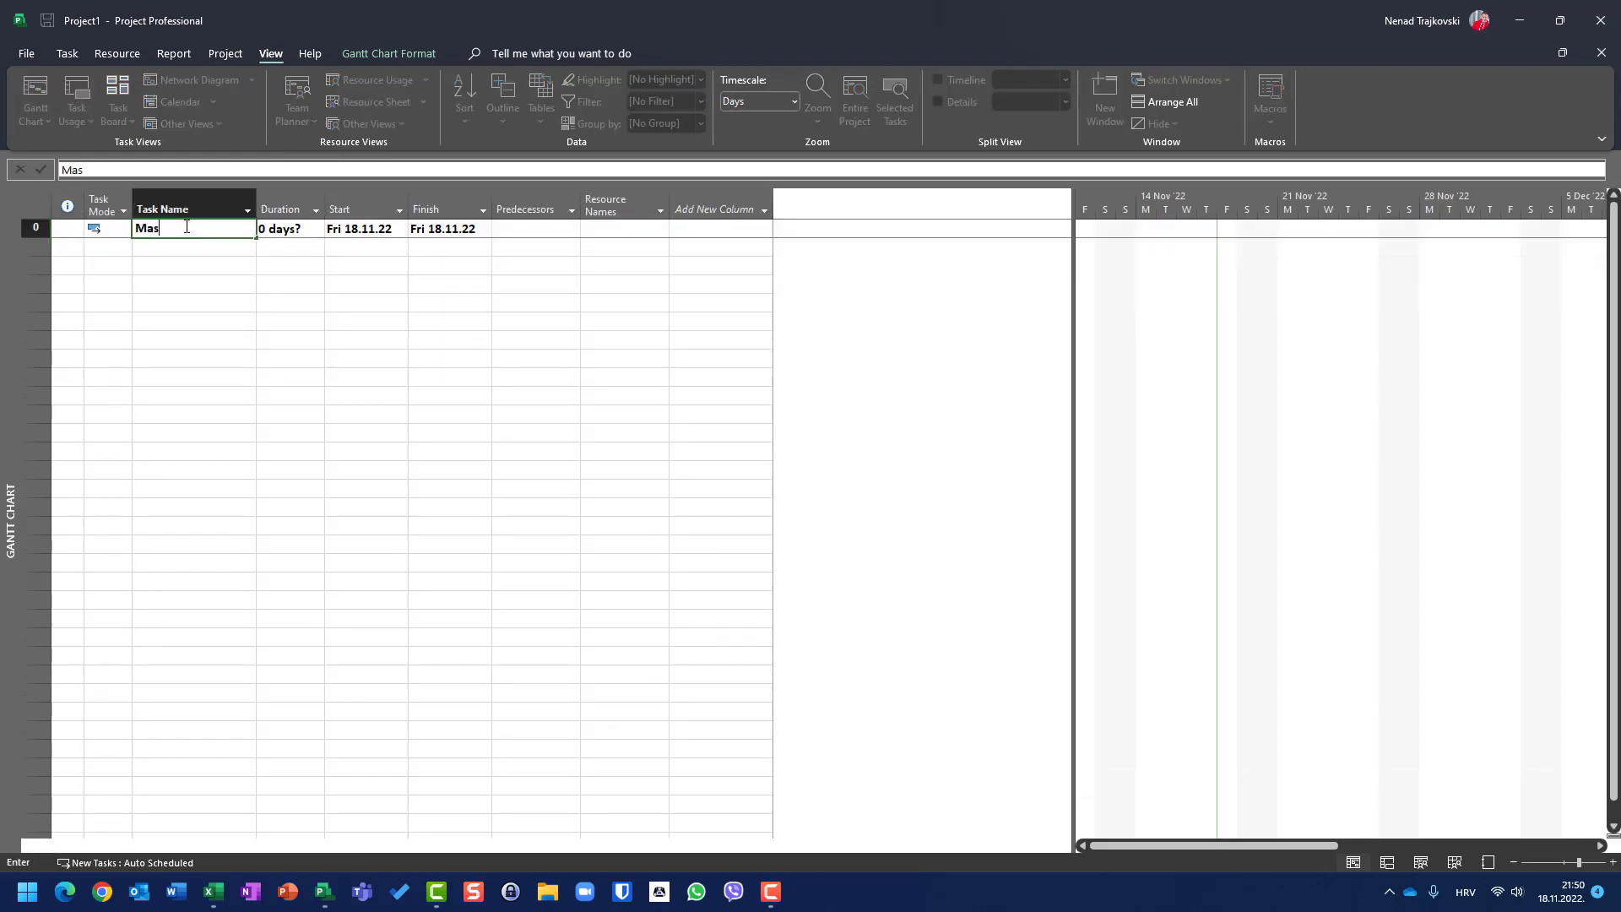
type("ter Project")
key("Return")
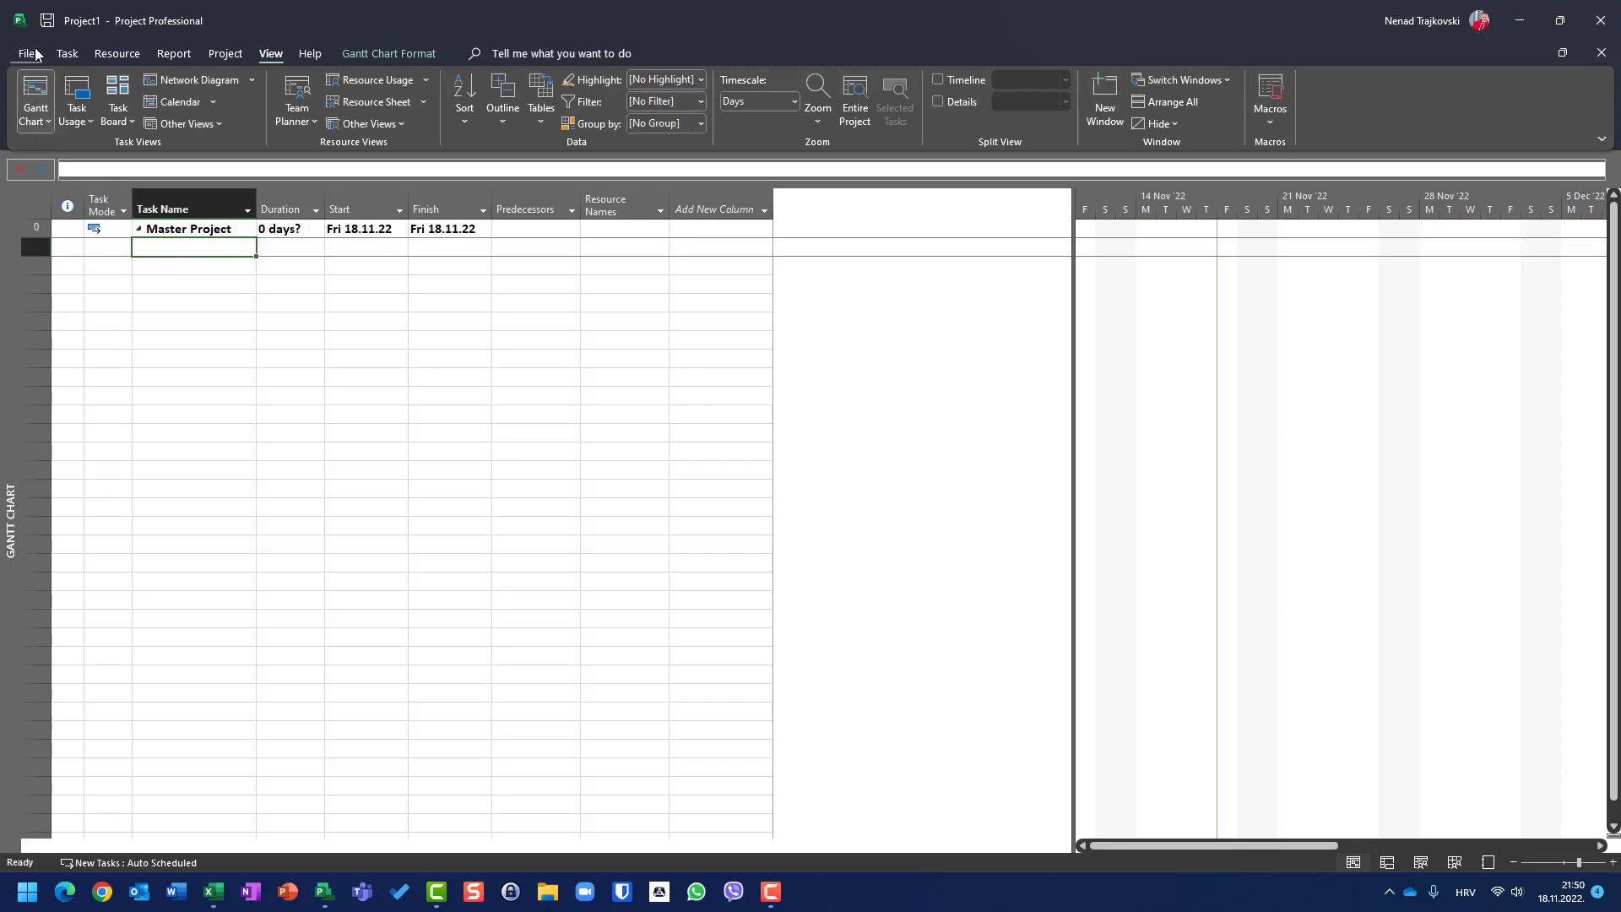
- Set the currency of the new project to USD in the display options
left_click(31, 54)
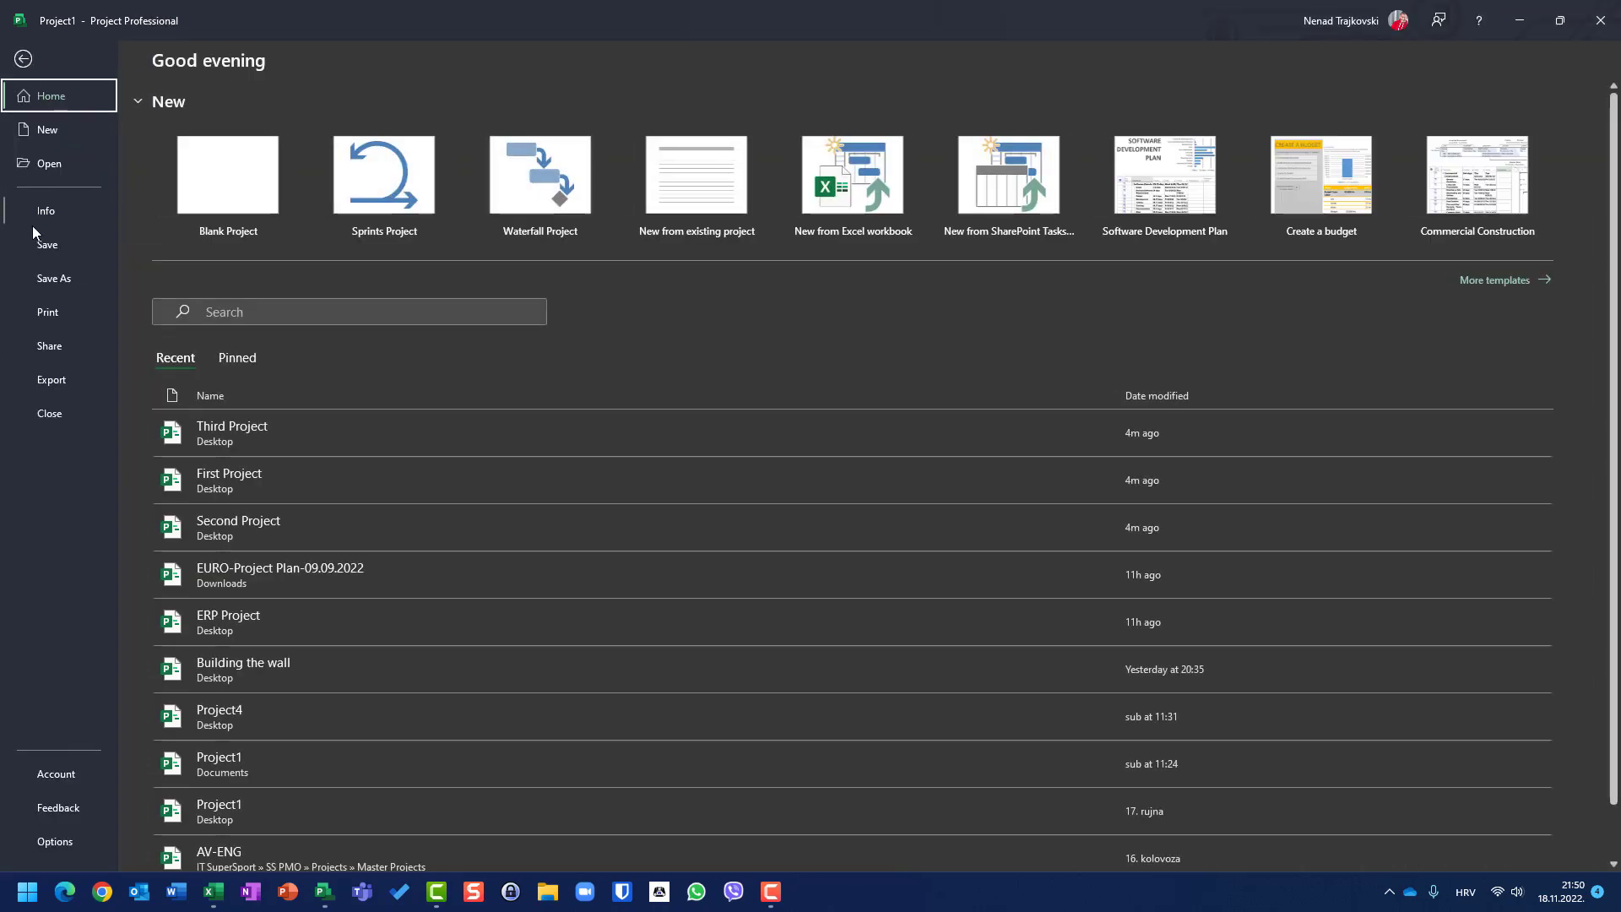
left_click(39, 837)
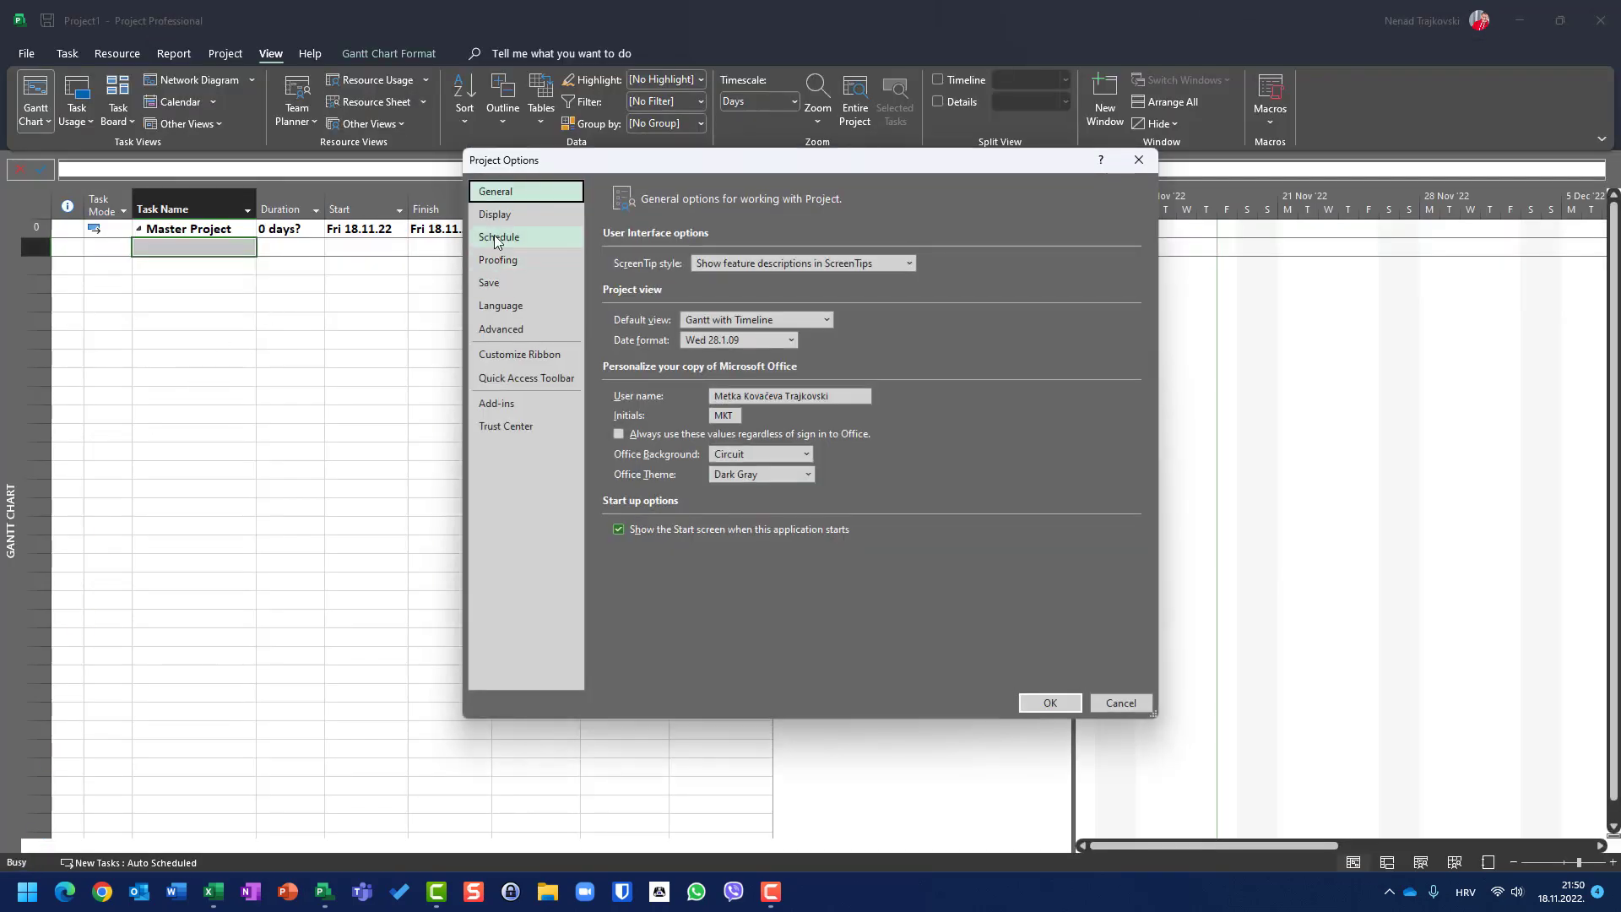
left_click(497, 214)
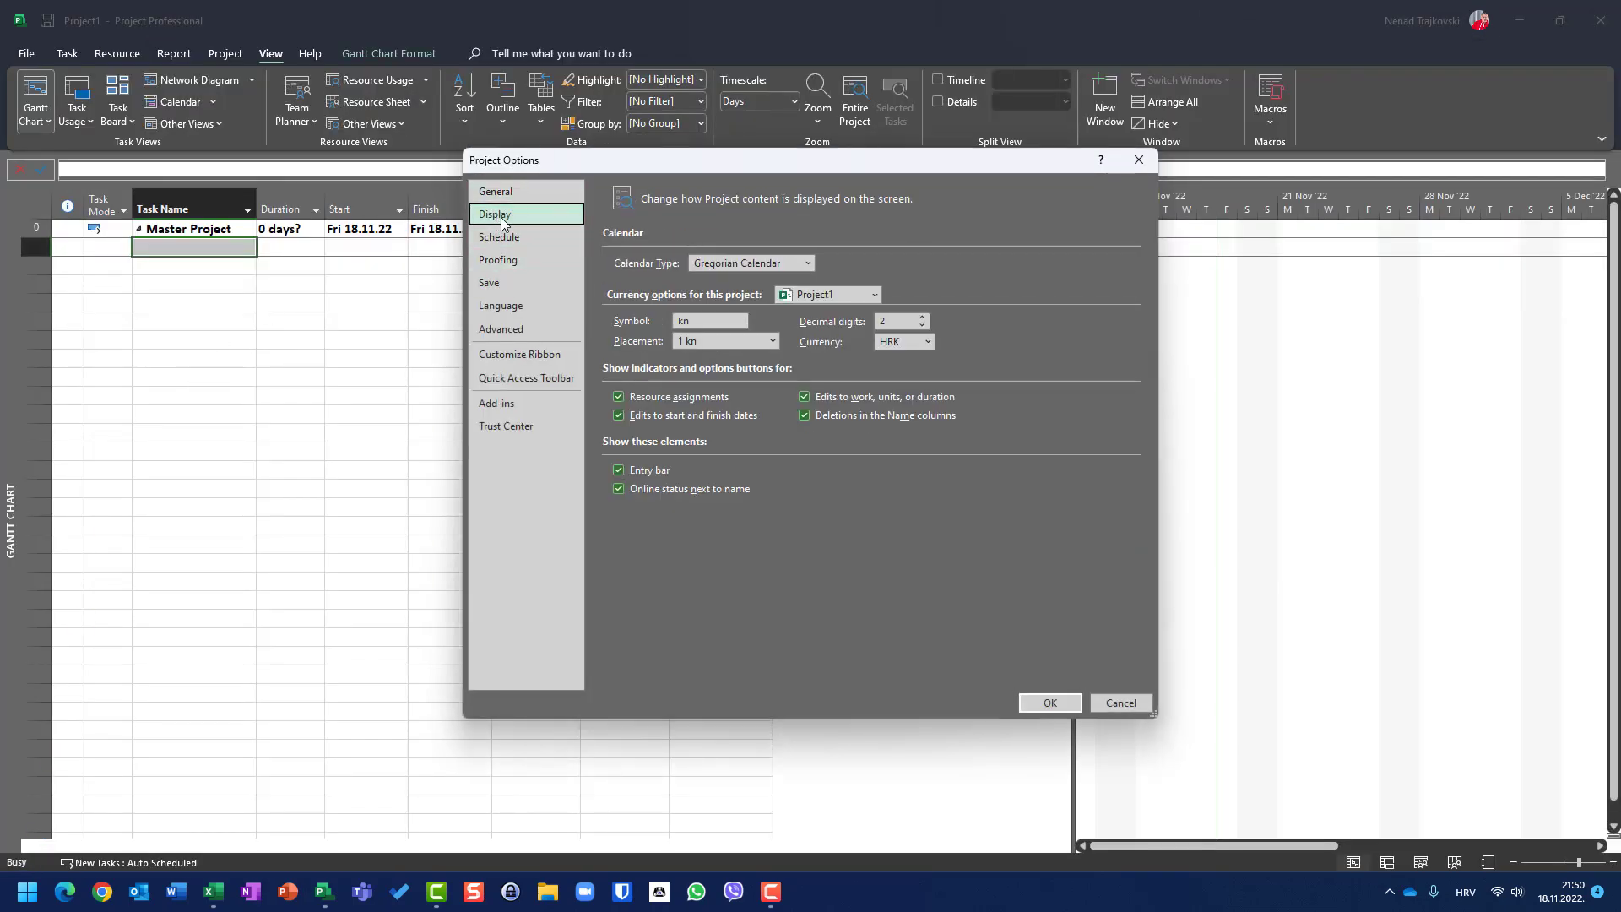
left_click(904, 336)
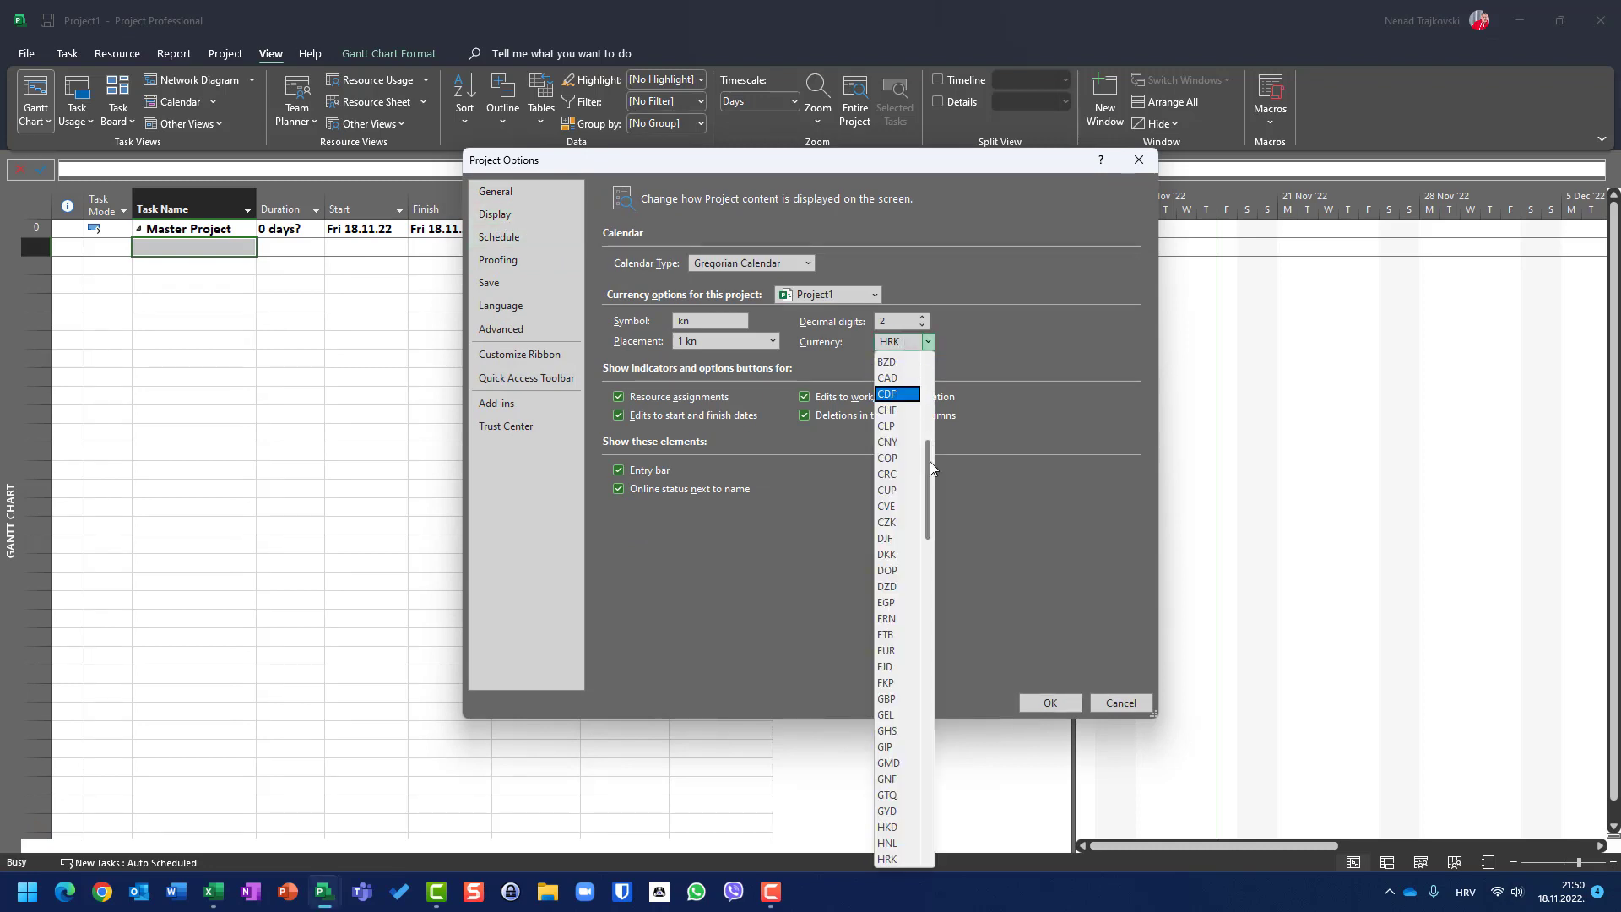
left_click_drag(930, 461, 927, 768)
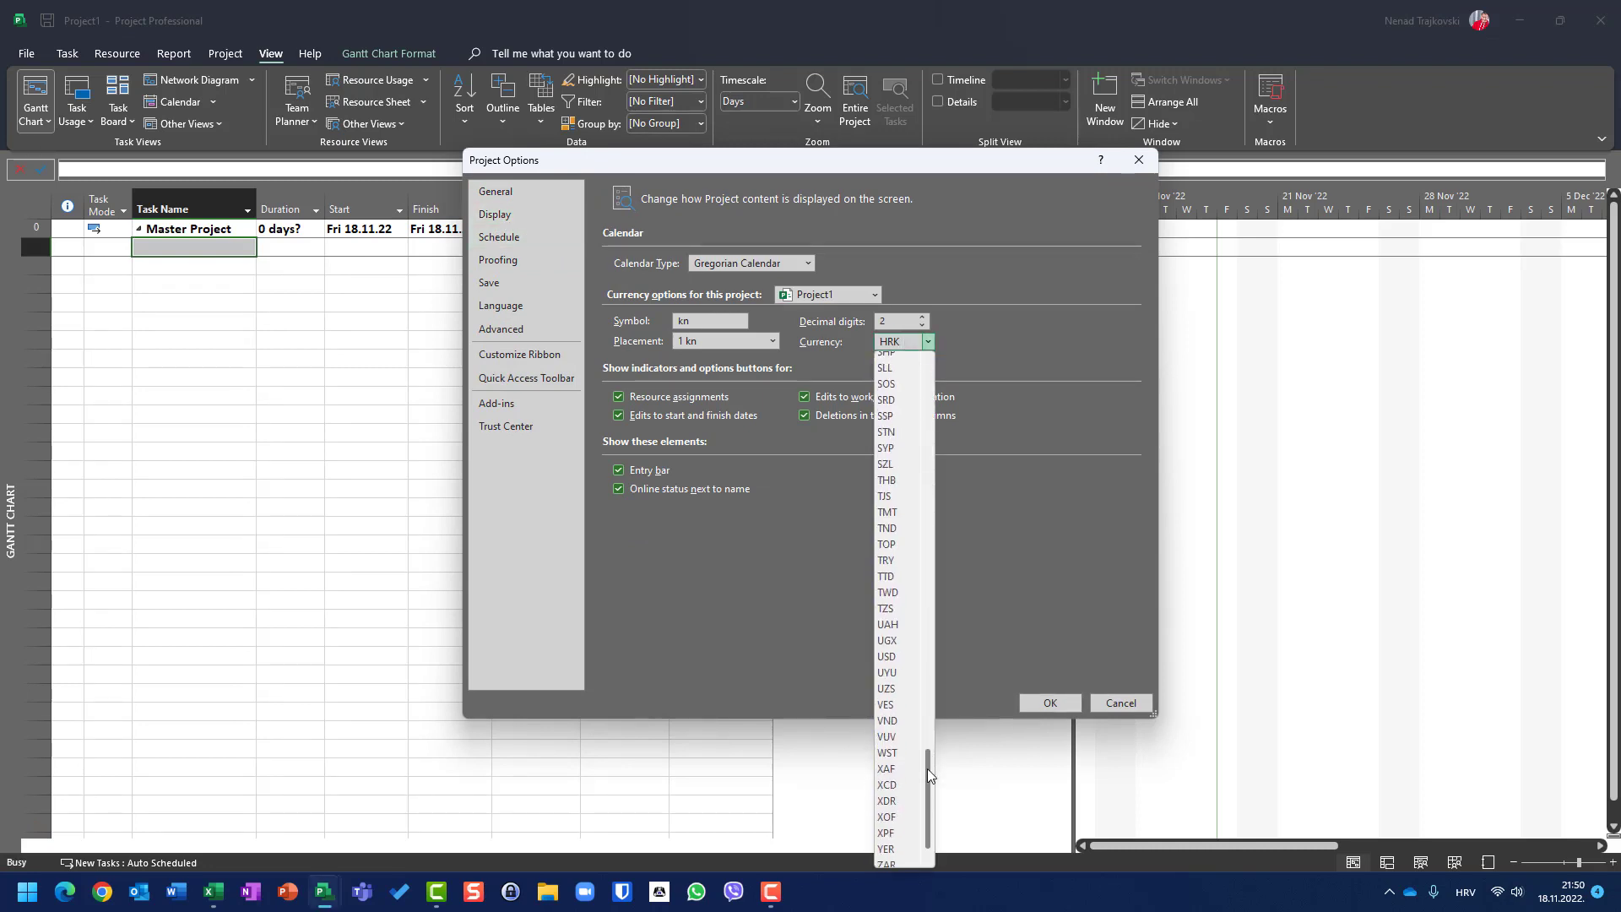
left_click(887, 656)
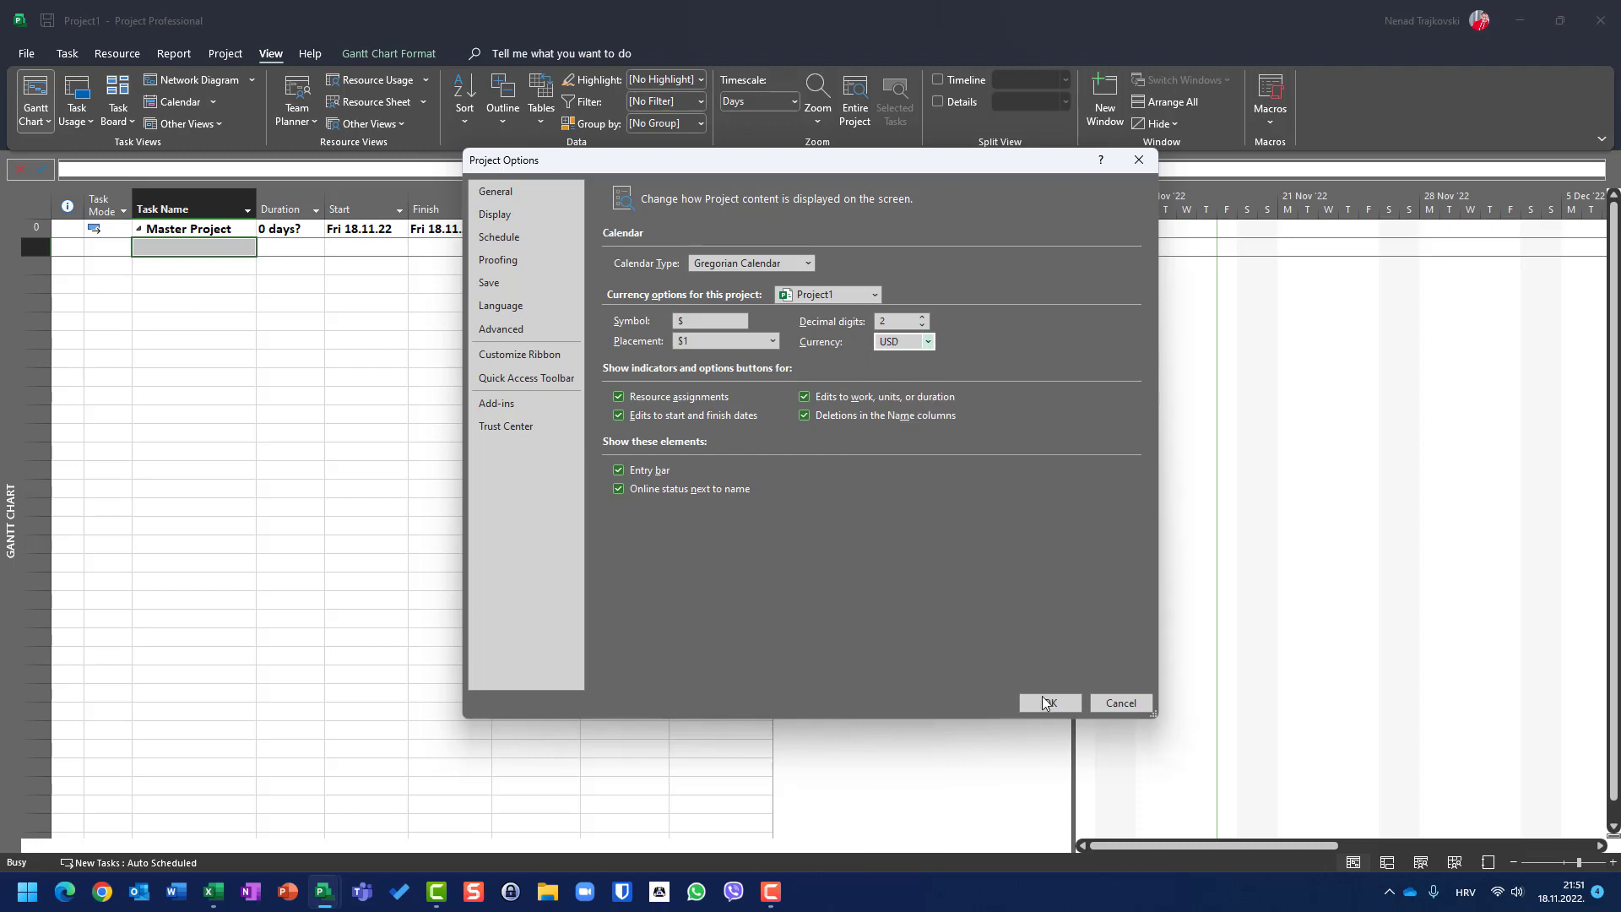
left_click(1045, 703)
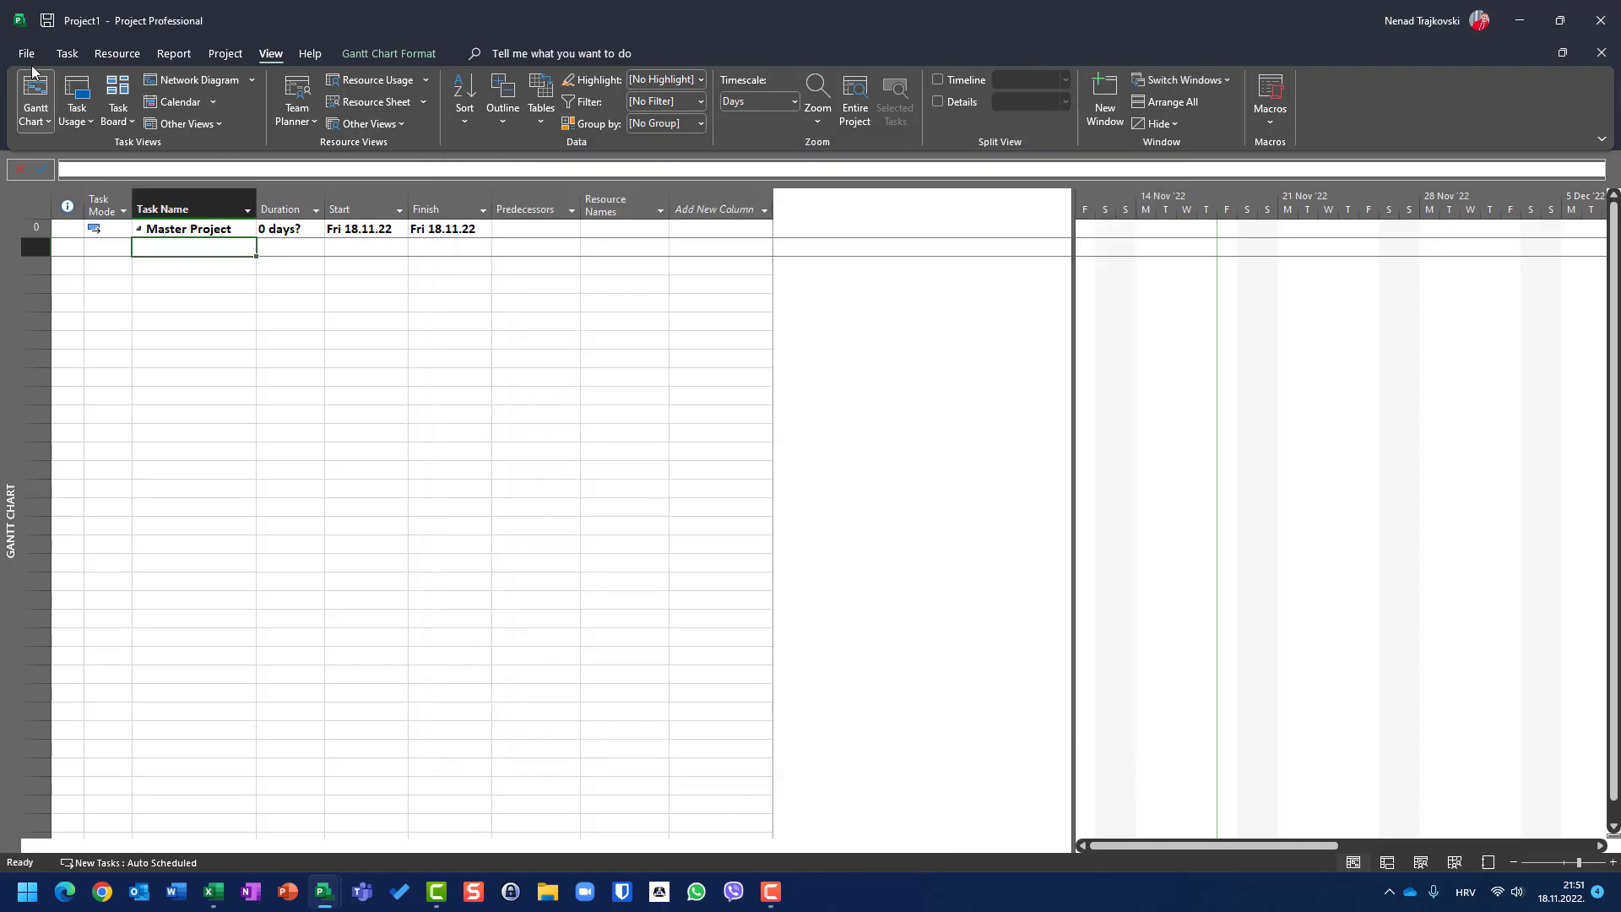
- Insert the First Project file from the This PC desktop folder as a linked subproject under Master Project
left_click(225, 53)
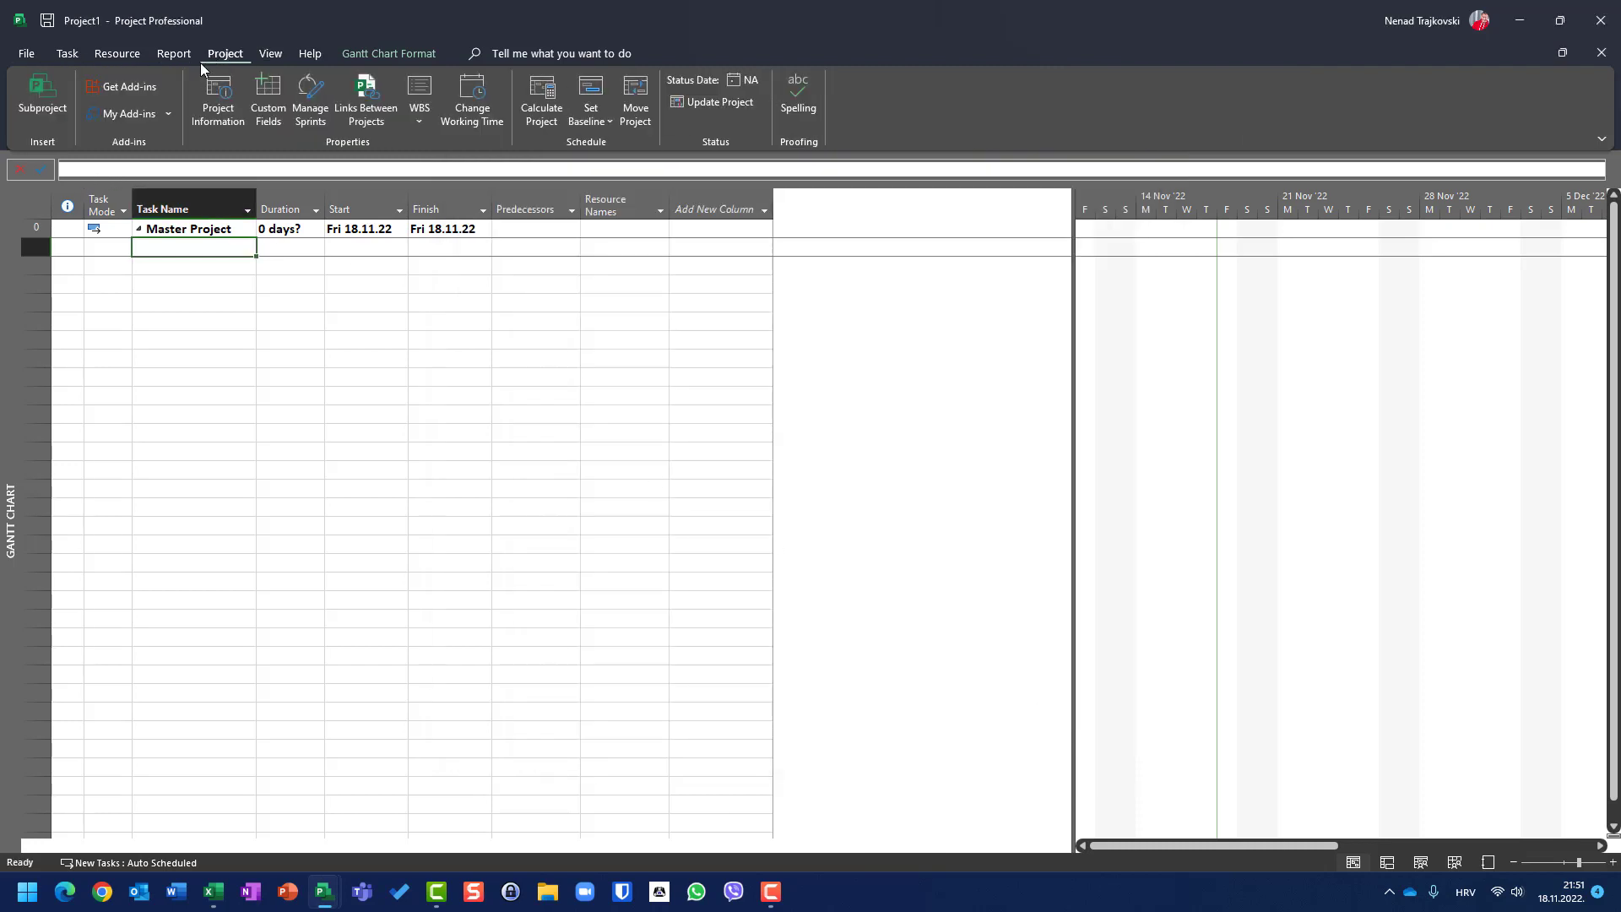
left_click(44, 109)
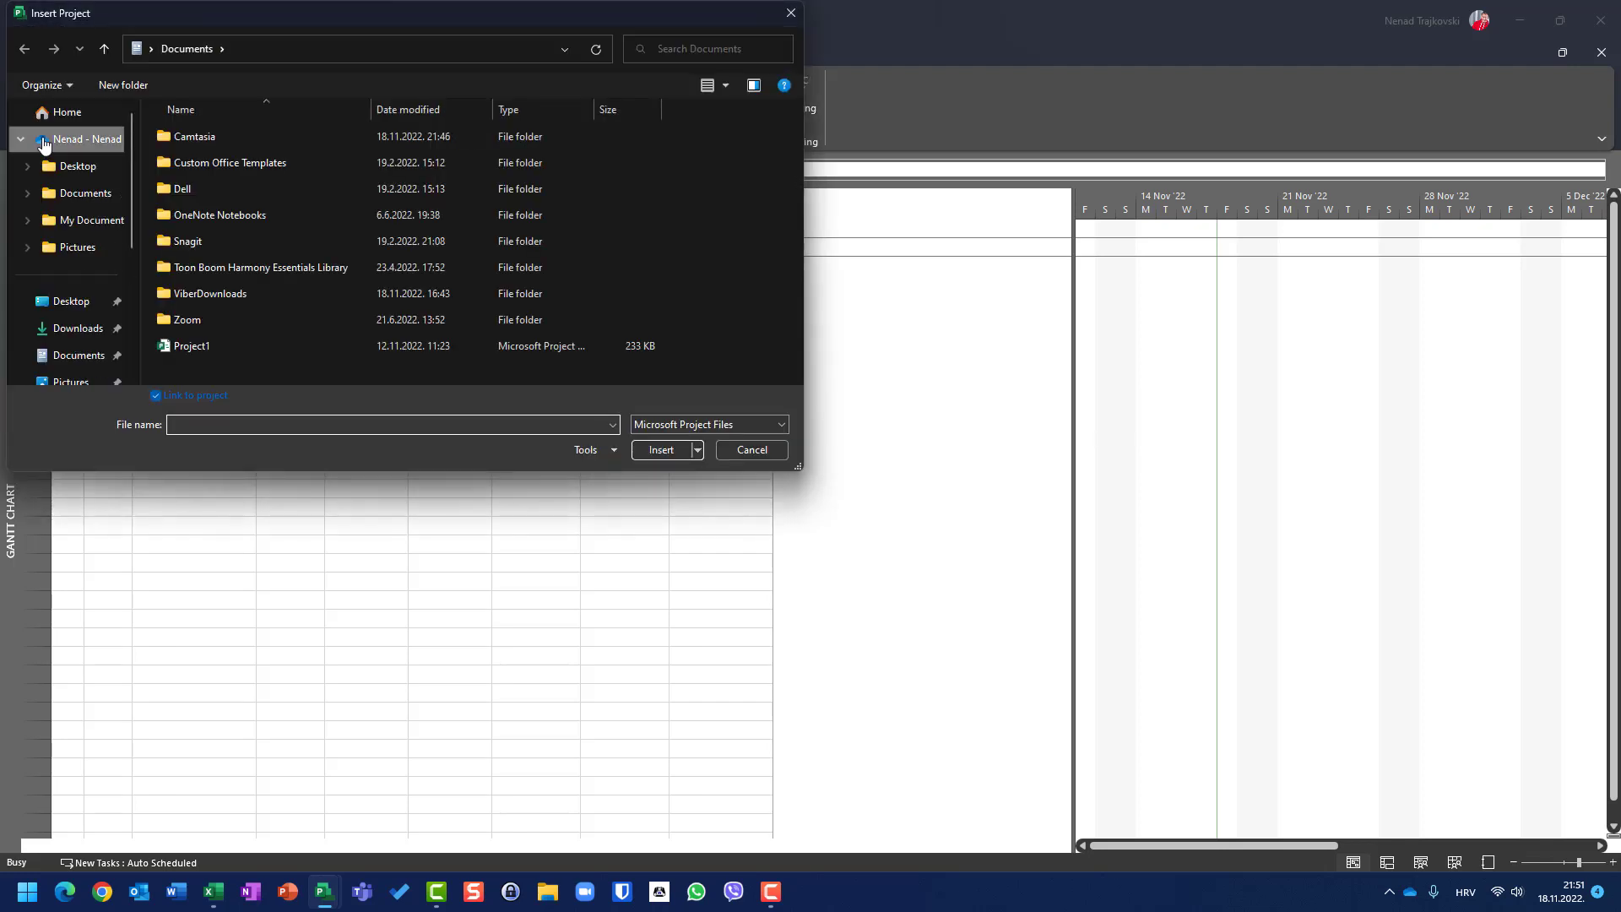
left_click(51, 165)
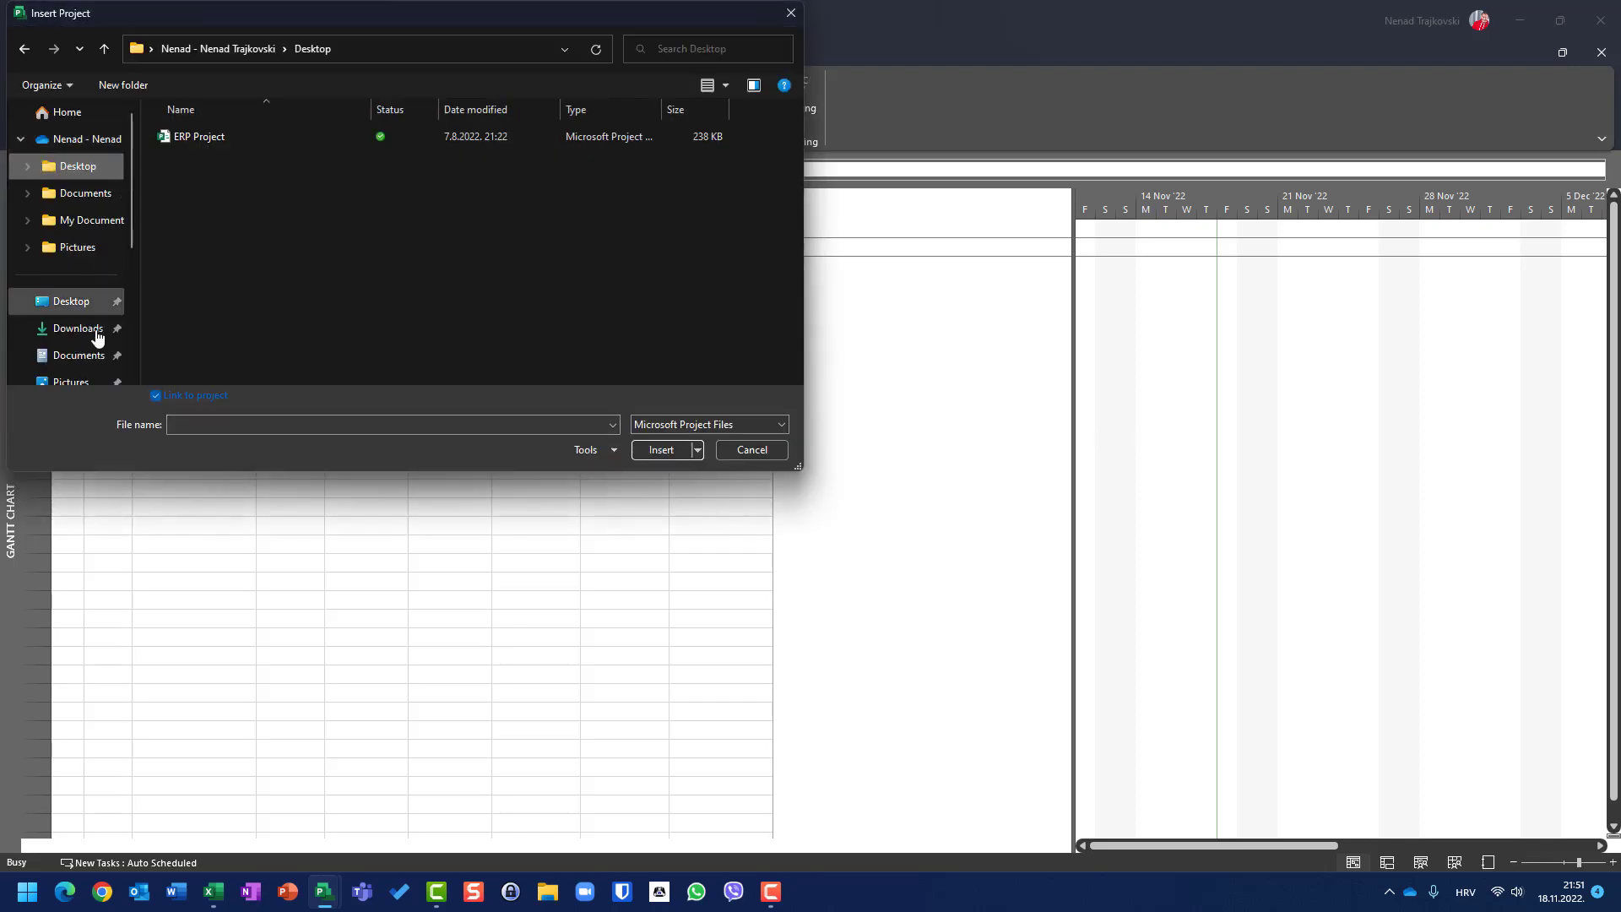
left_click(88, 303)
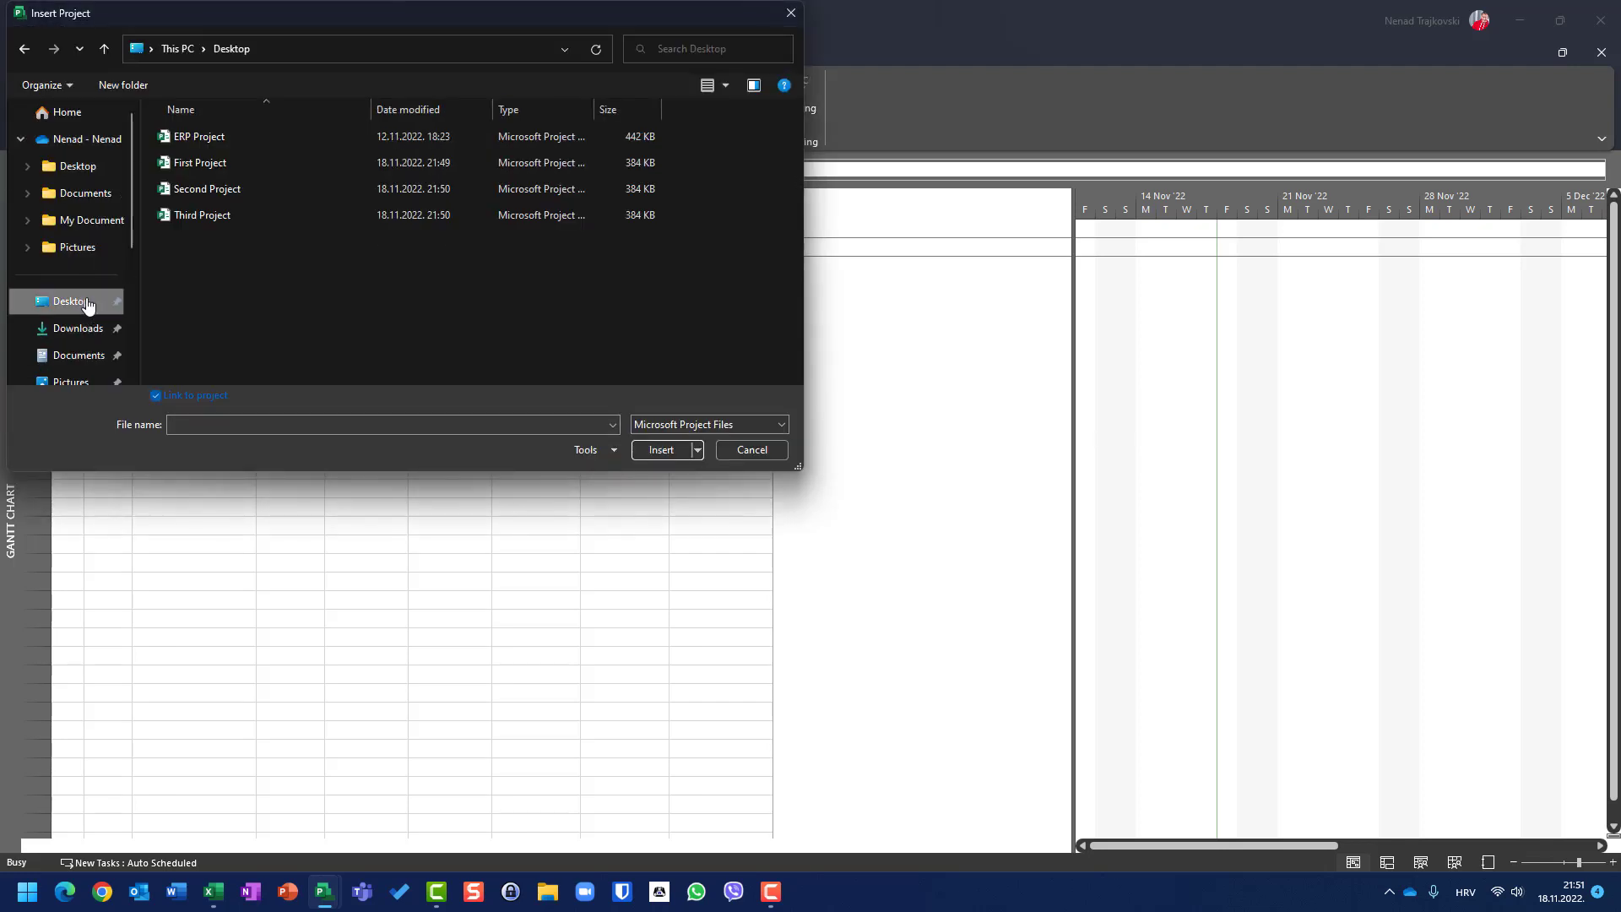
left_click(196, 160)
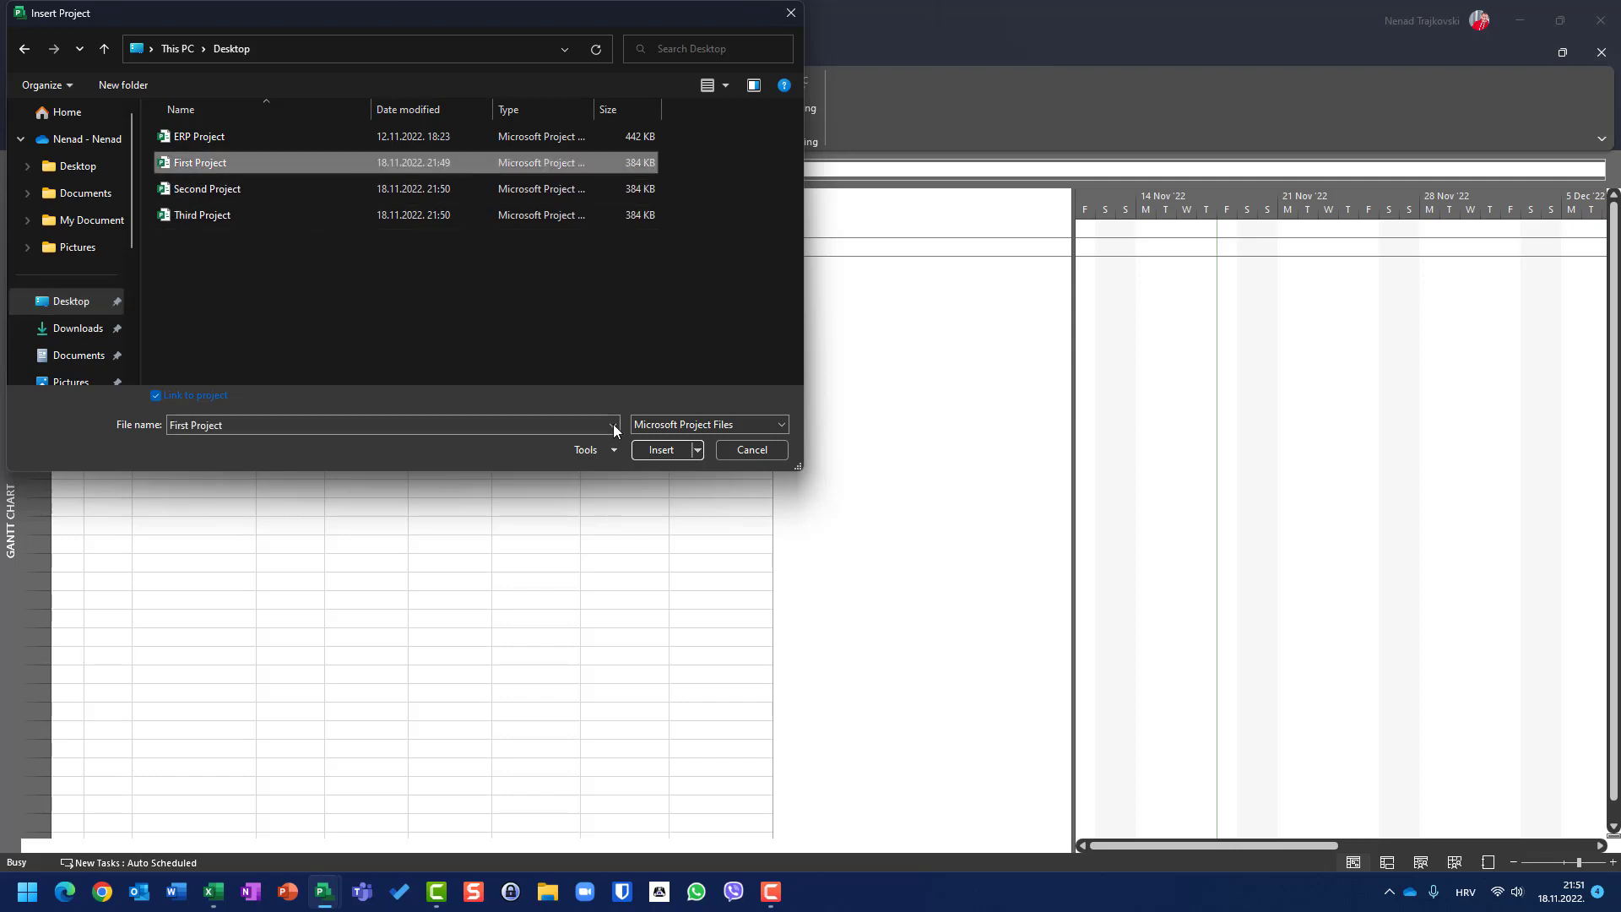
left_click(657, 450)
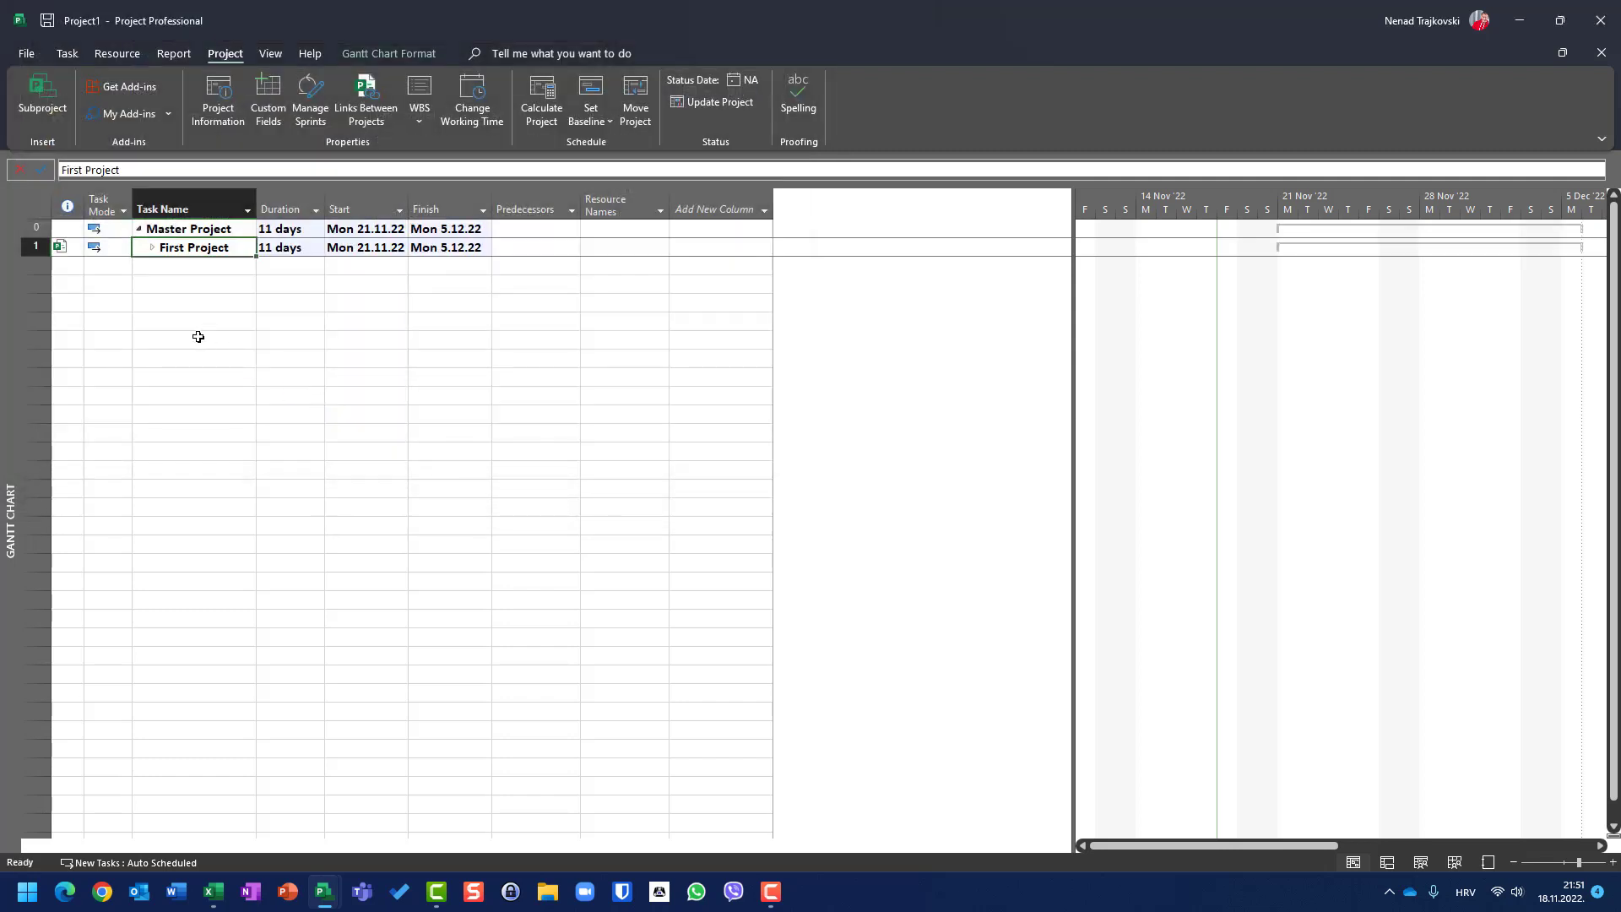
- Insert Second Project as a linked subproject in the row below First Project and expand the tasks of both subprojects
left_click(164, 269)
left_click(30, 115)
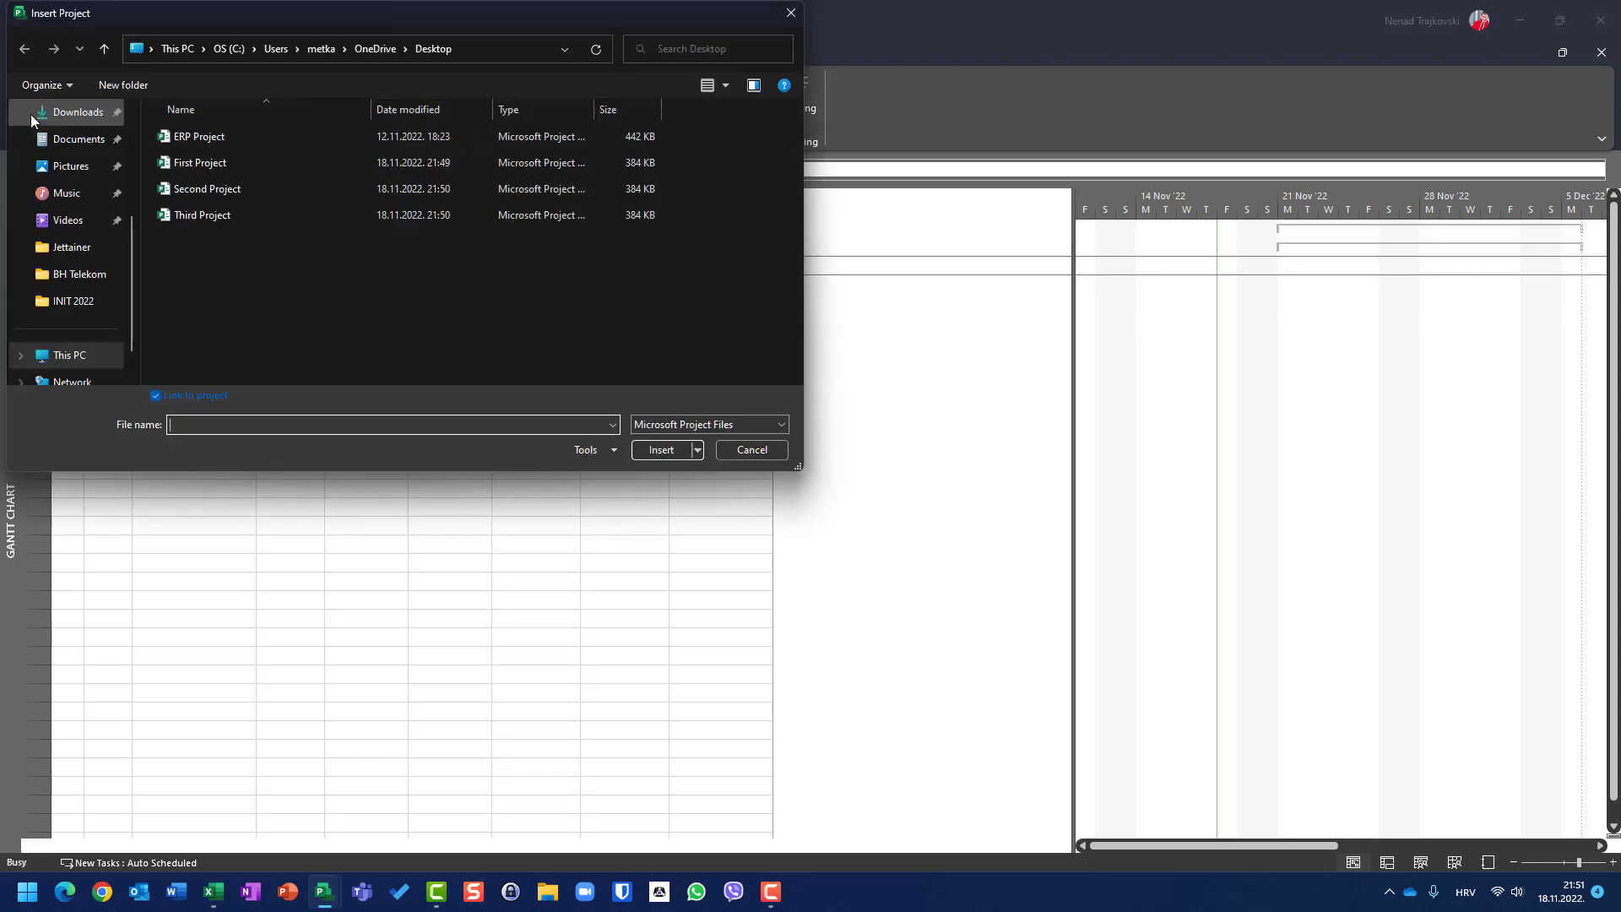
left_click(198, 189)
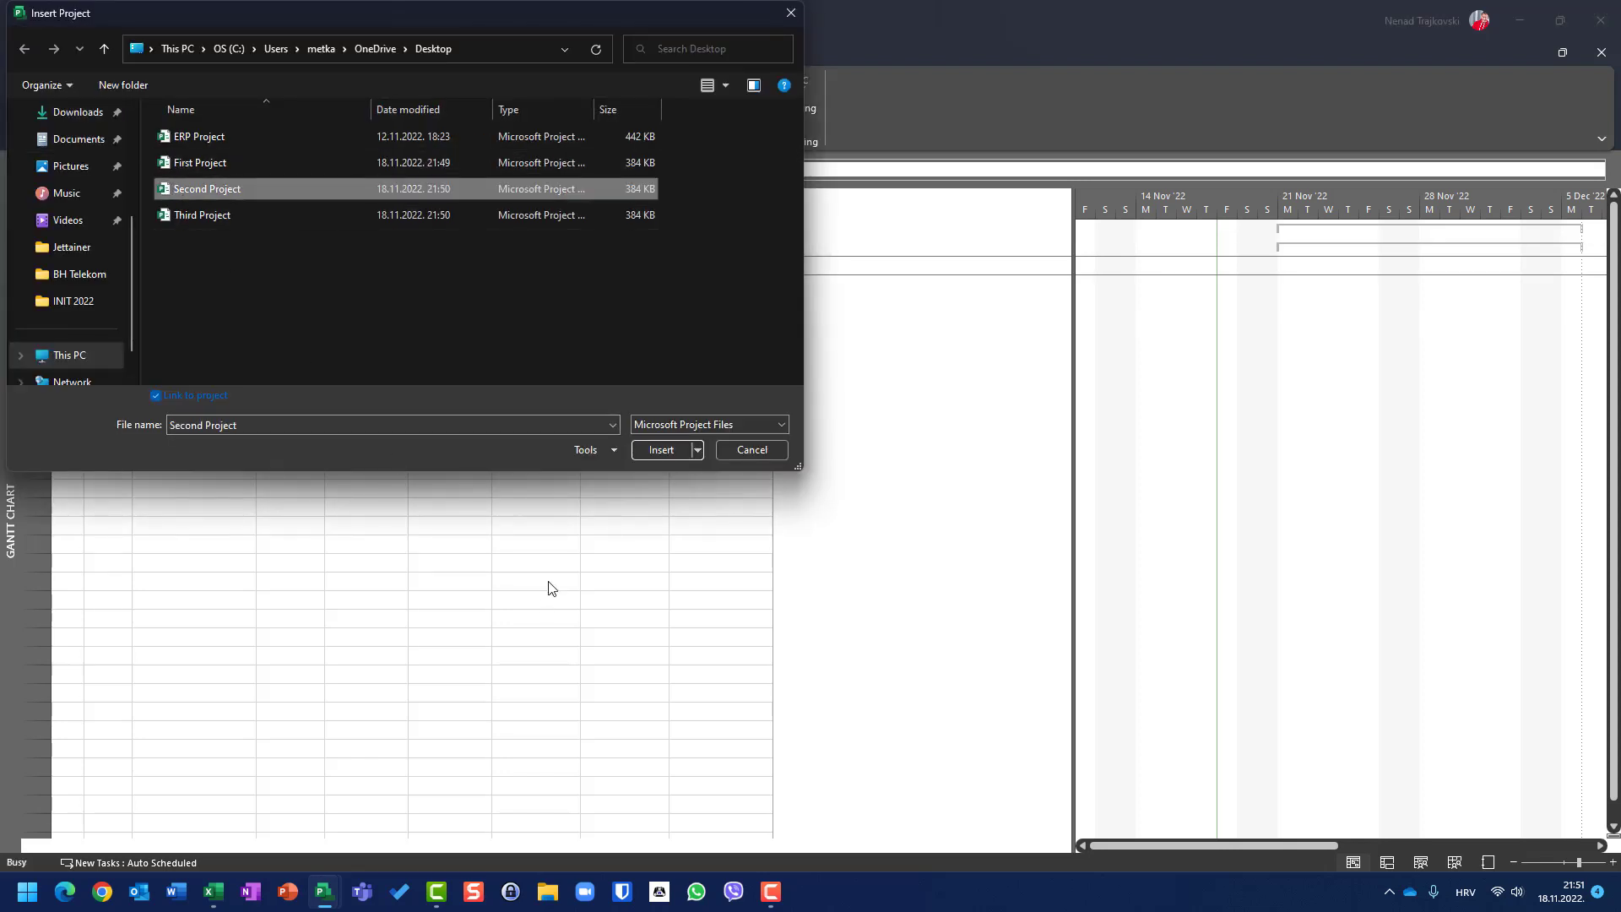
left_click(659, 449)
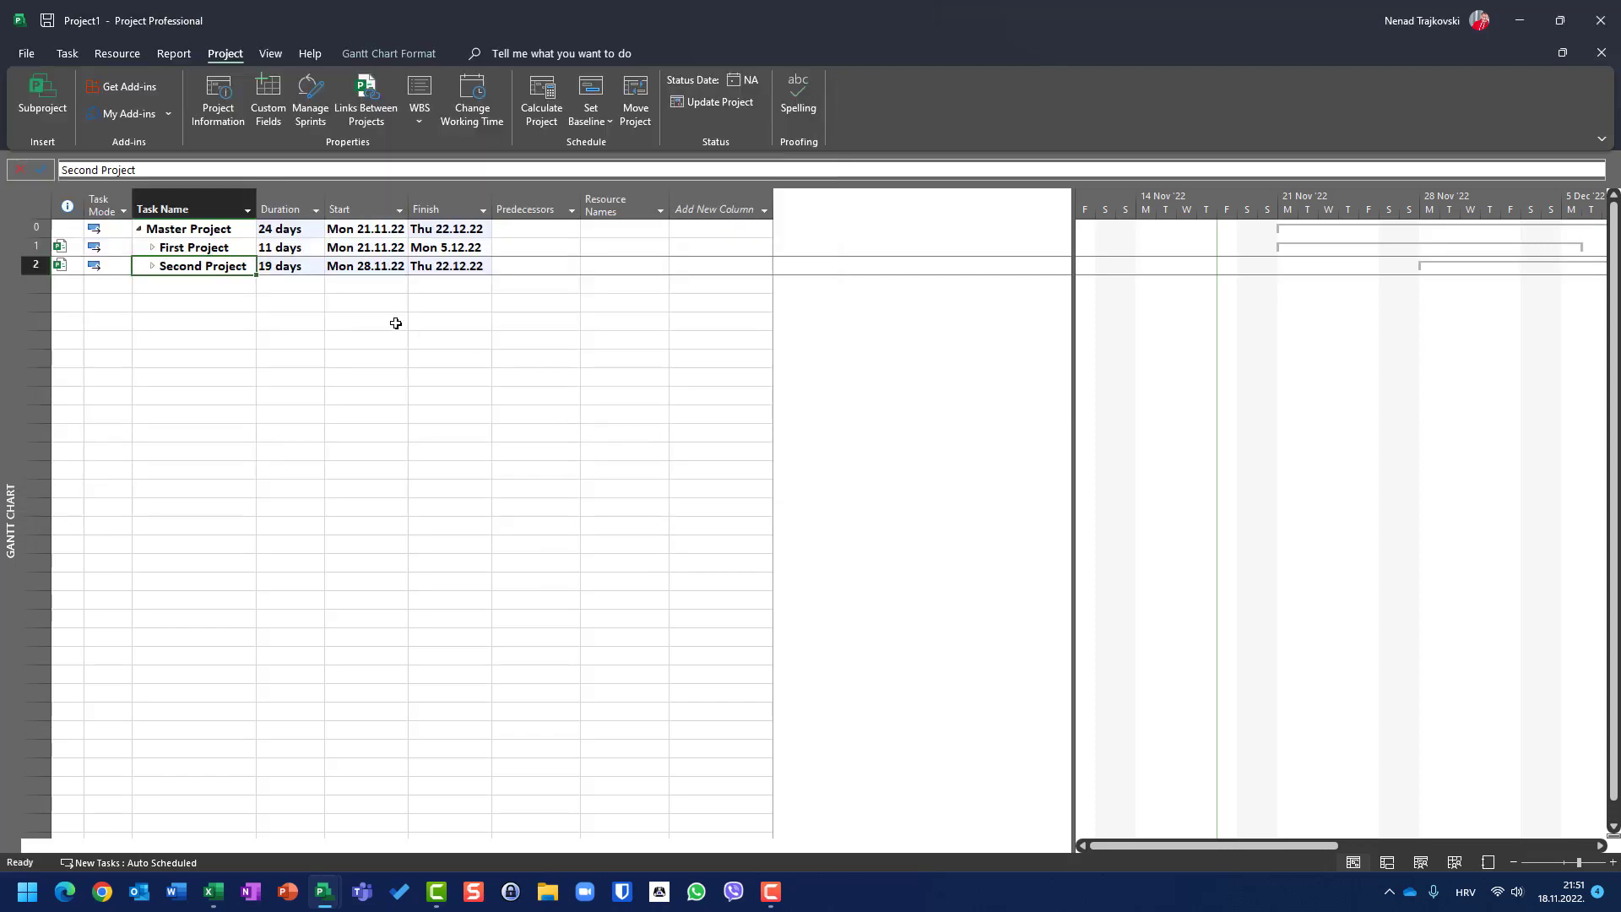
left_click(153, 247)
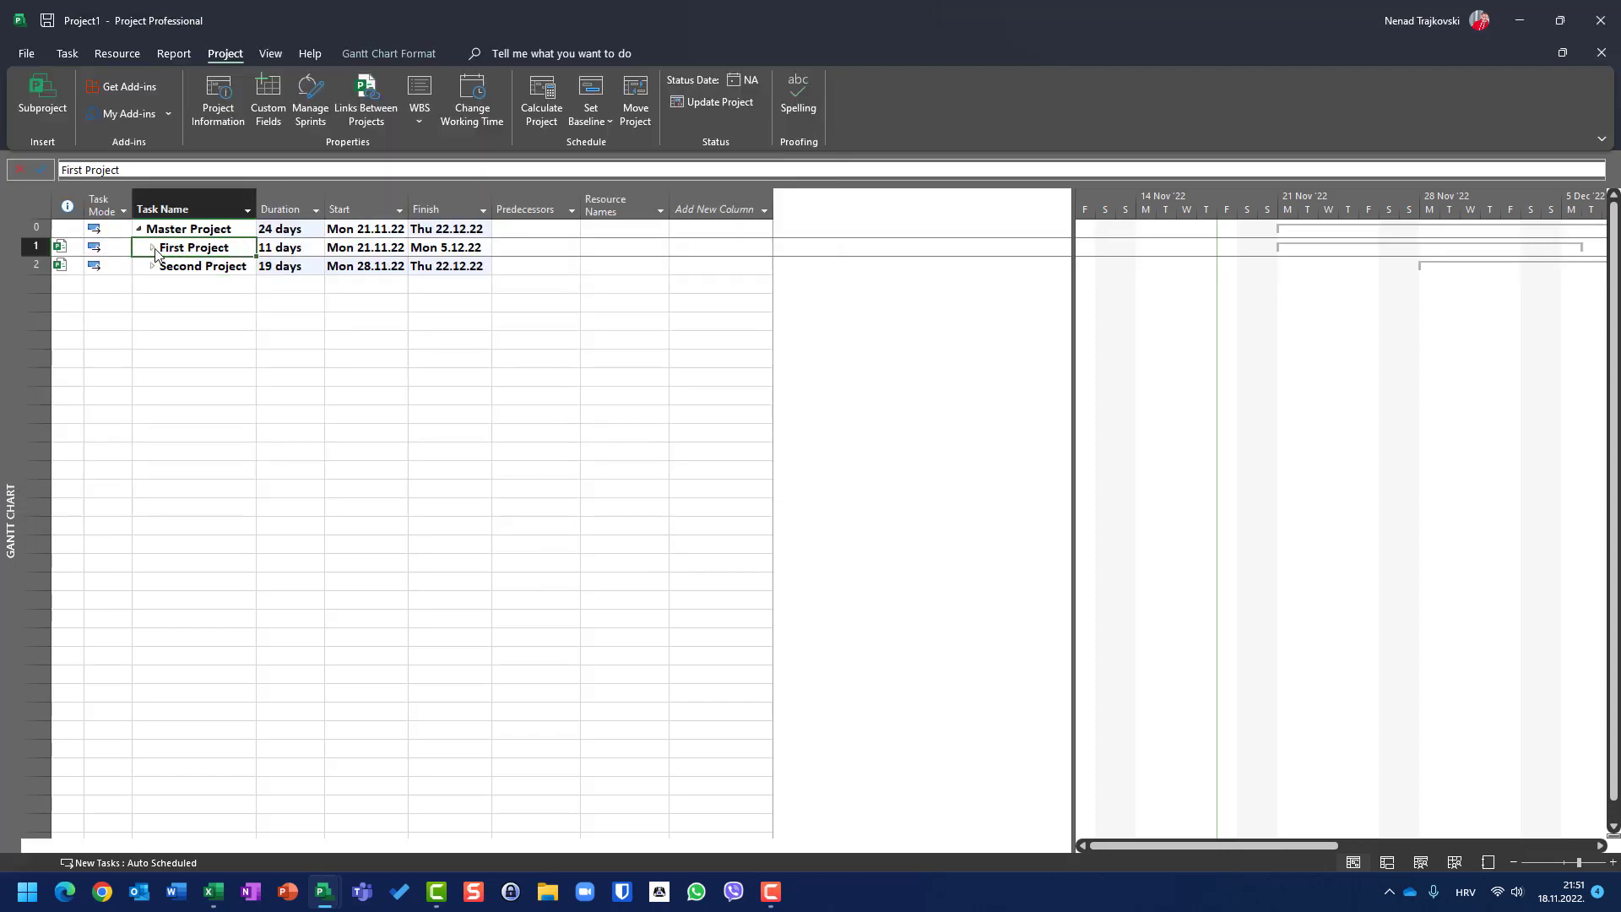
left_click(151, 455)
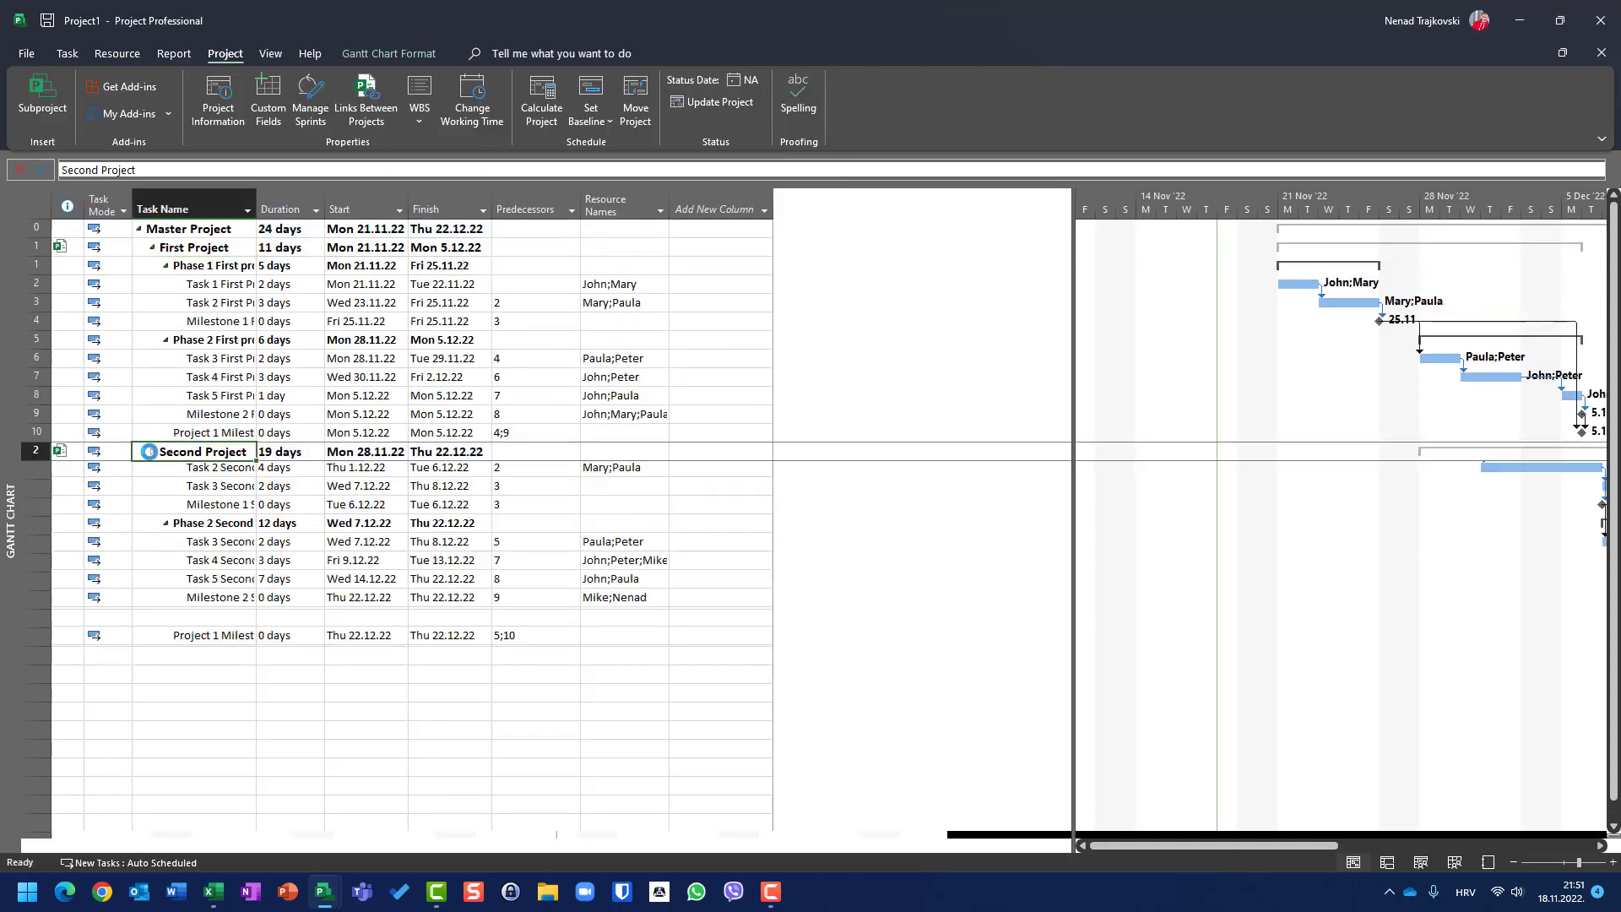
- Show the Cost table for the master project and widen the Total Cost and Variance columns to fit their amounts
right_click(38, 206)
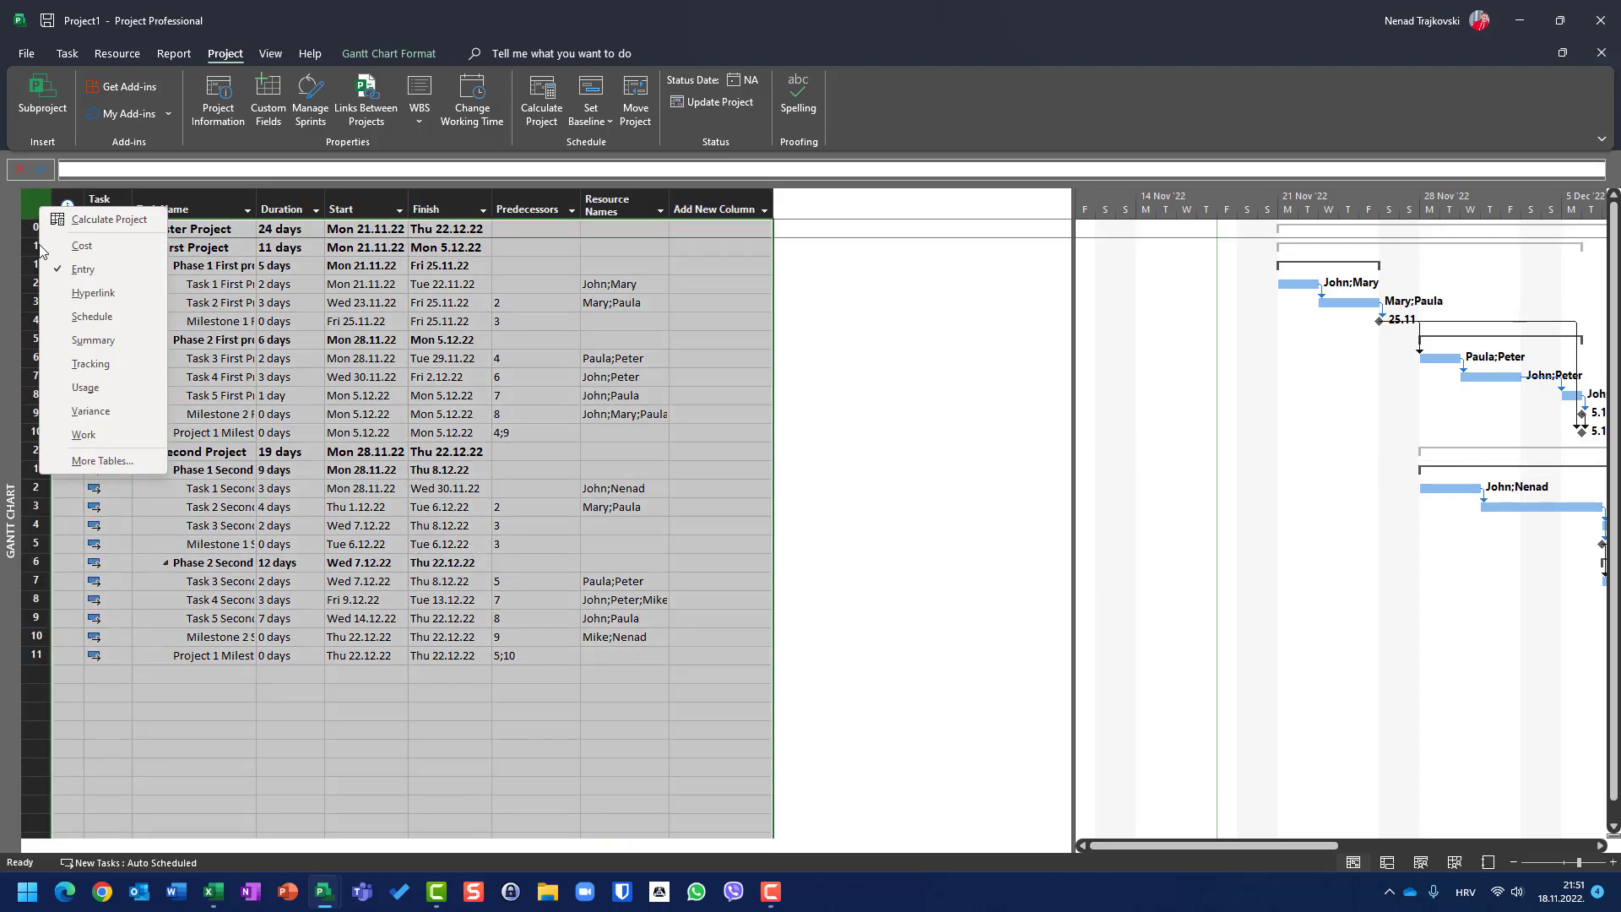
left_click(50, 246)
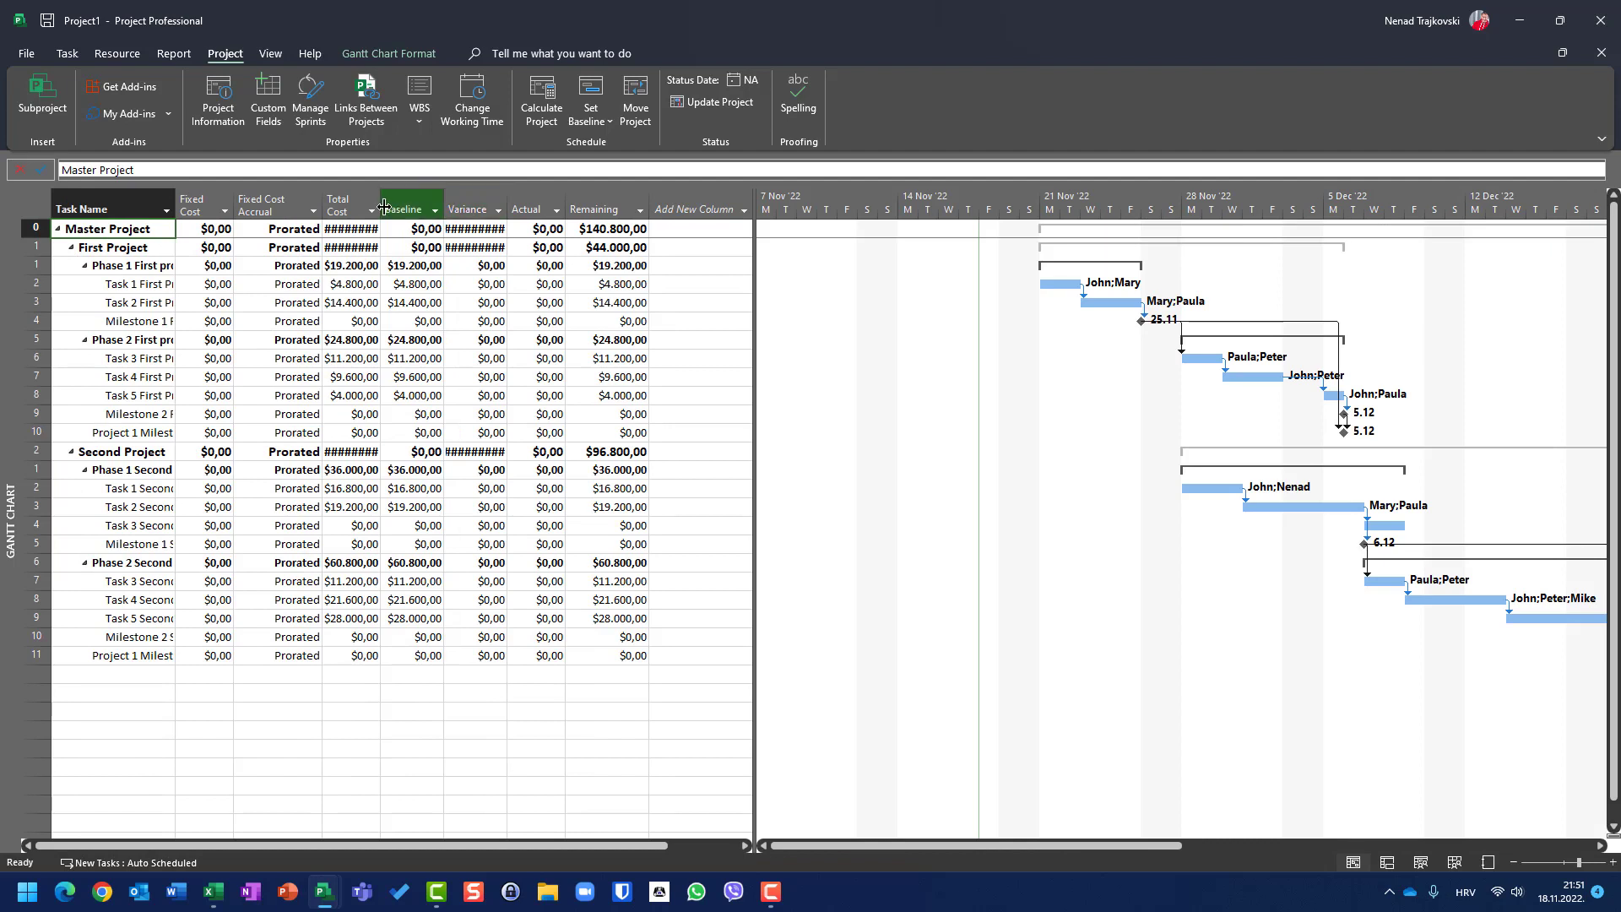
left_click_drag(383, 205, 412, 206)
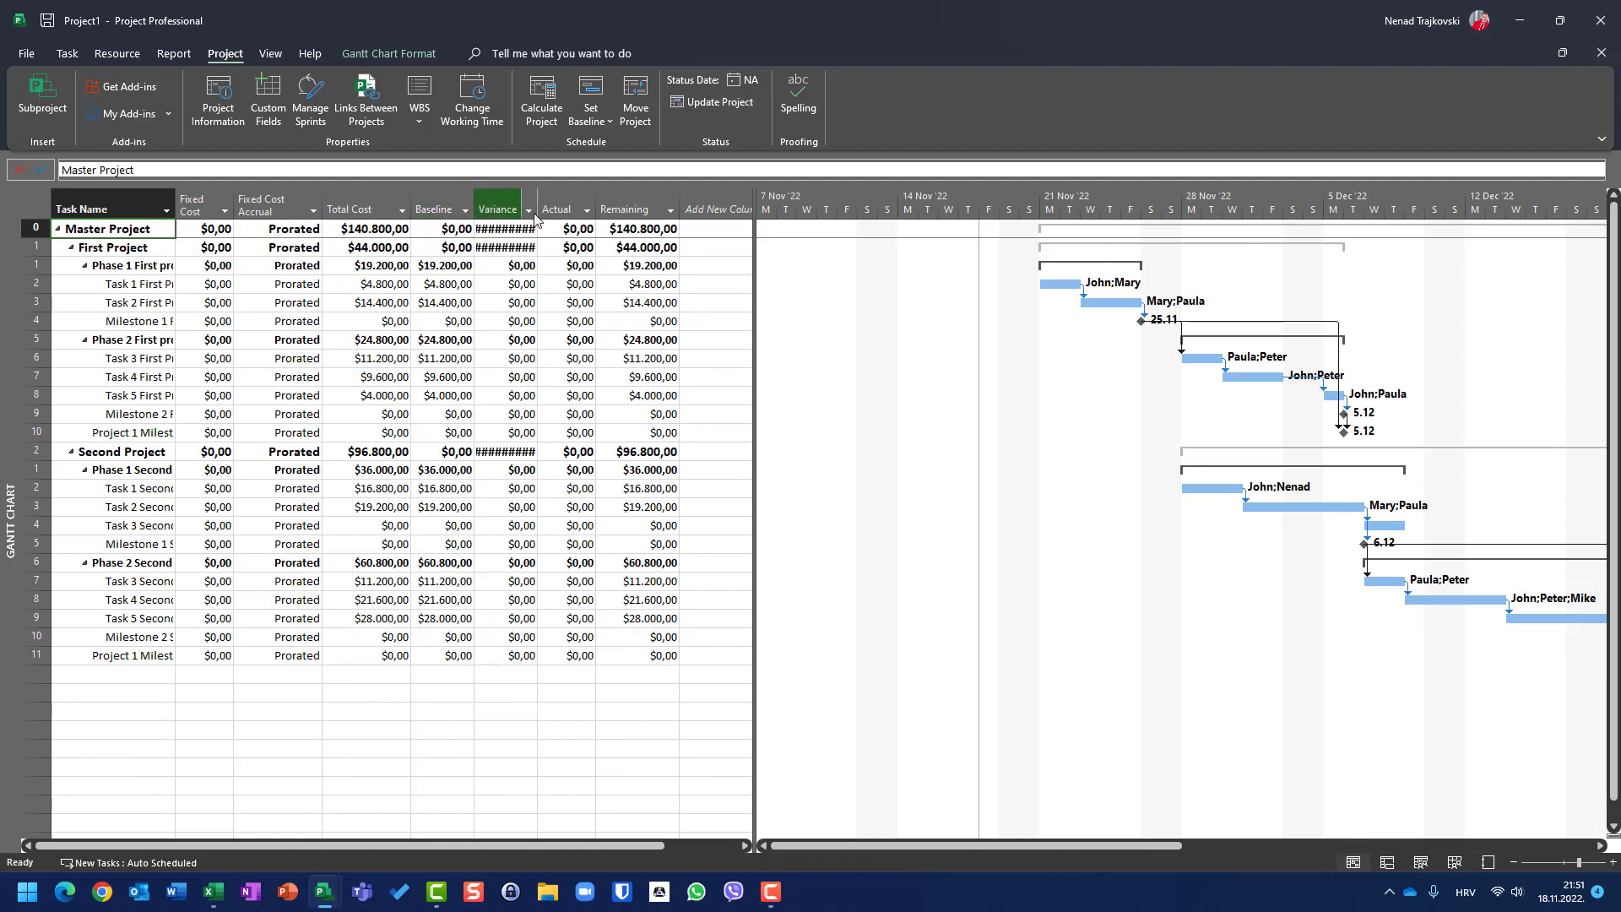
left_click_drag(537, 210, 583, 209)
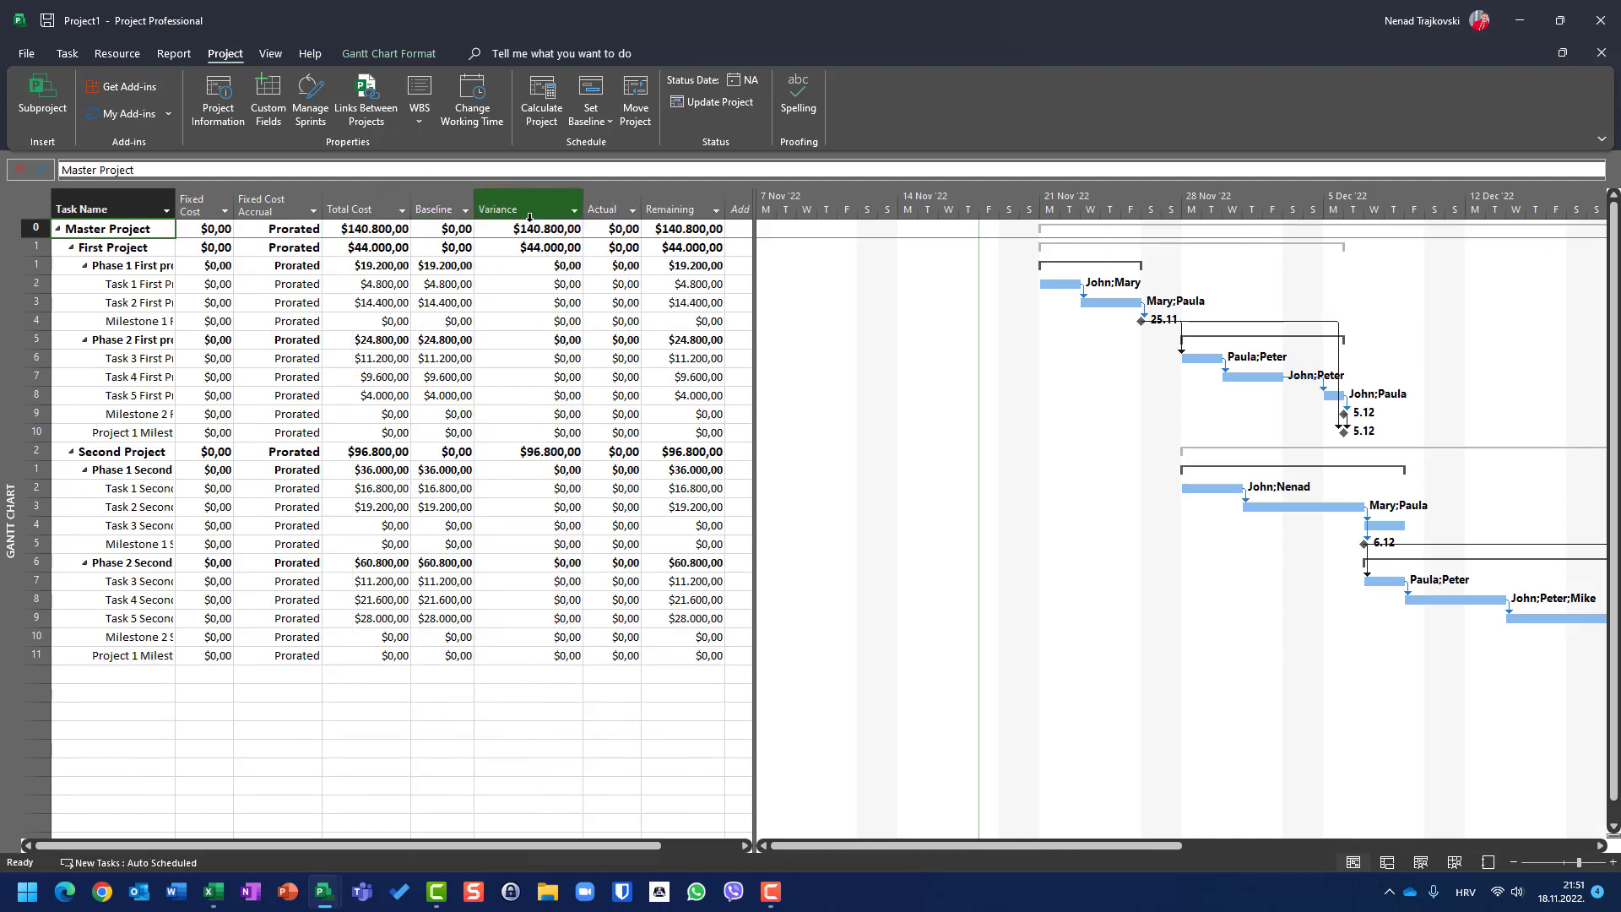
- Compare First Project's total and baseline costs in the master project with those in its own file, and return to the master project
left_click(368, 246)
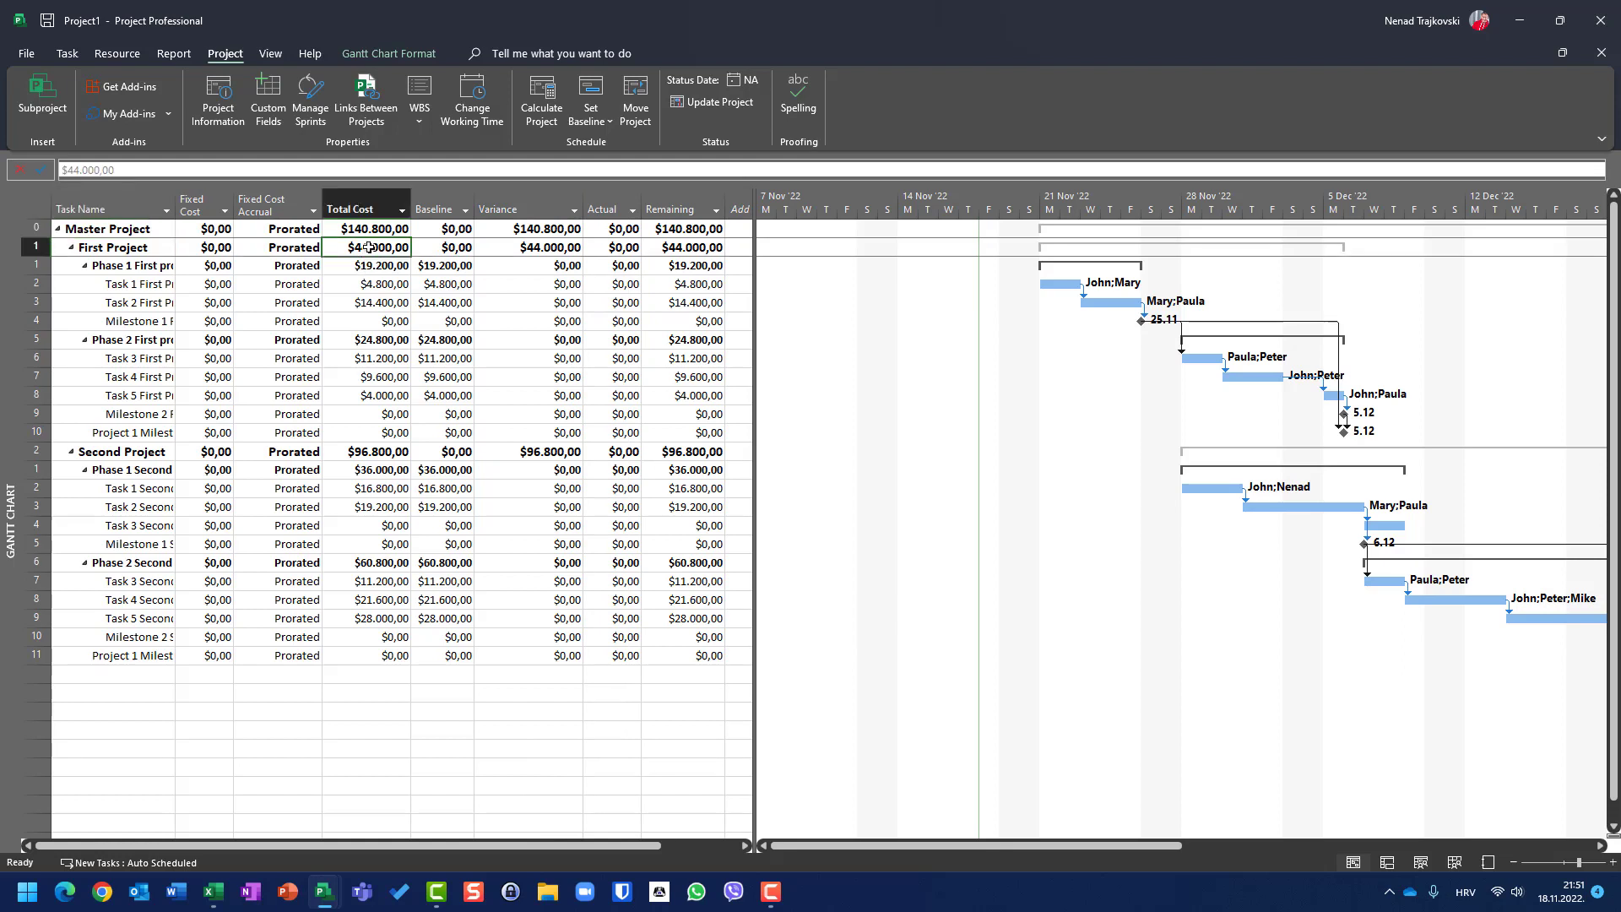
left_click(437, 267)
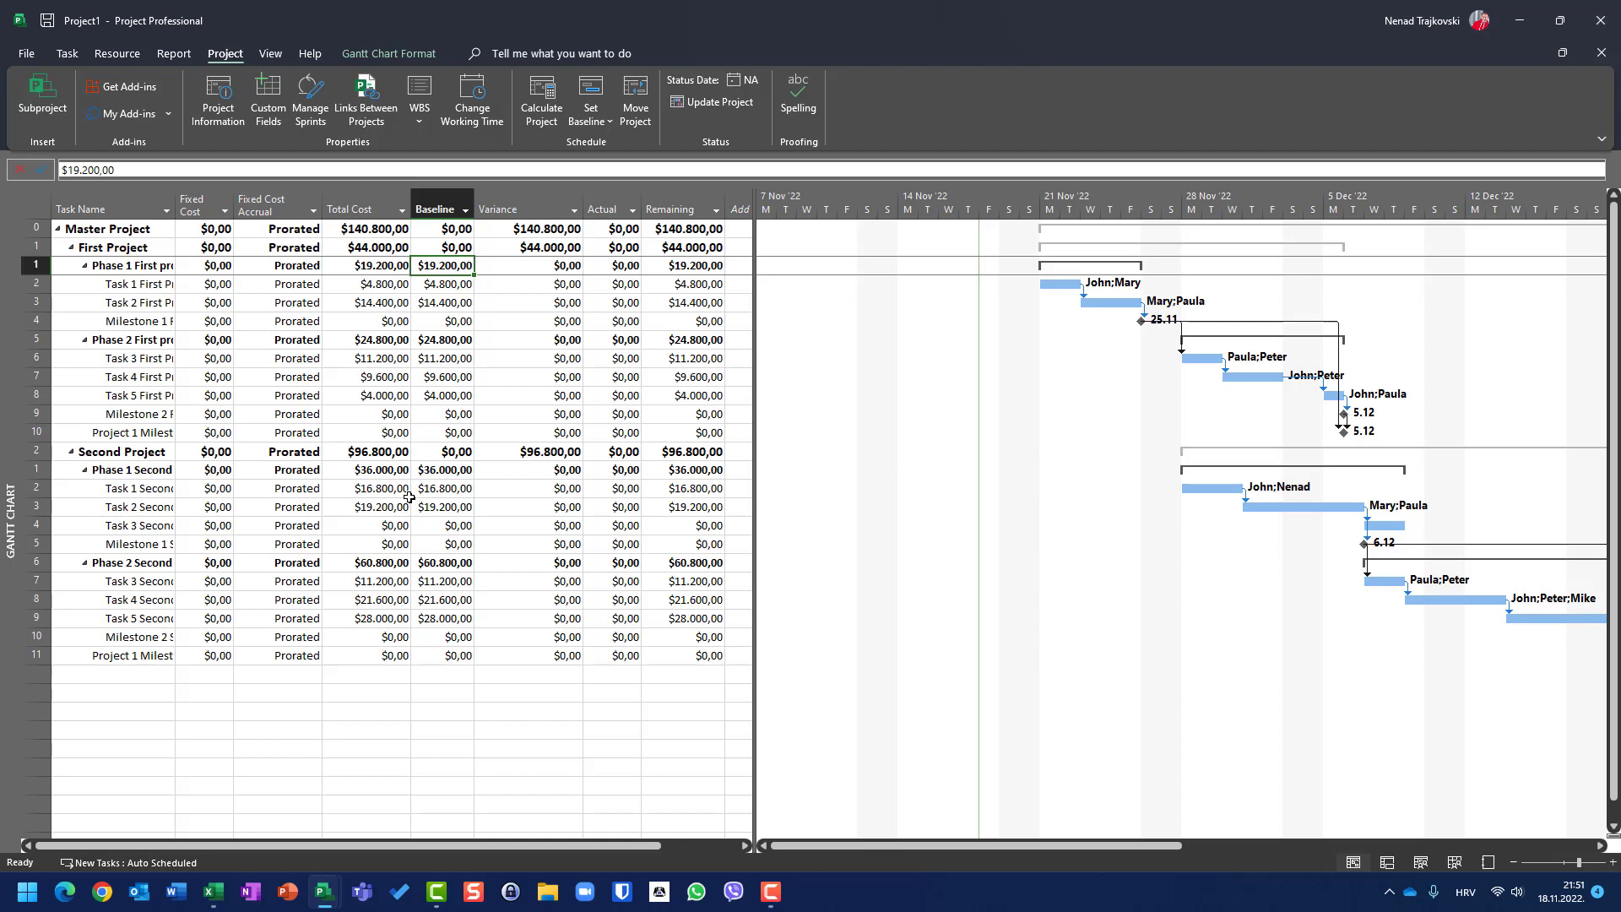
mouse_move(327, 896)
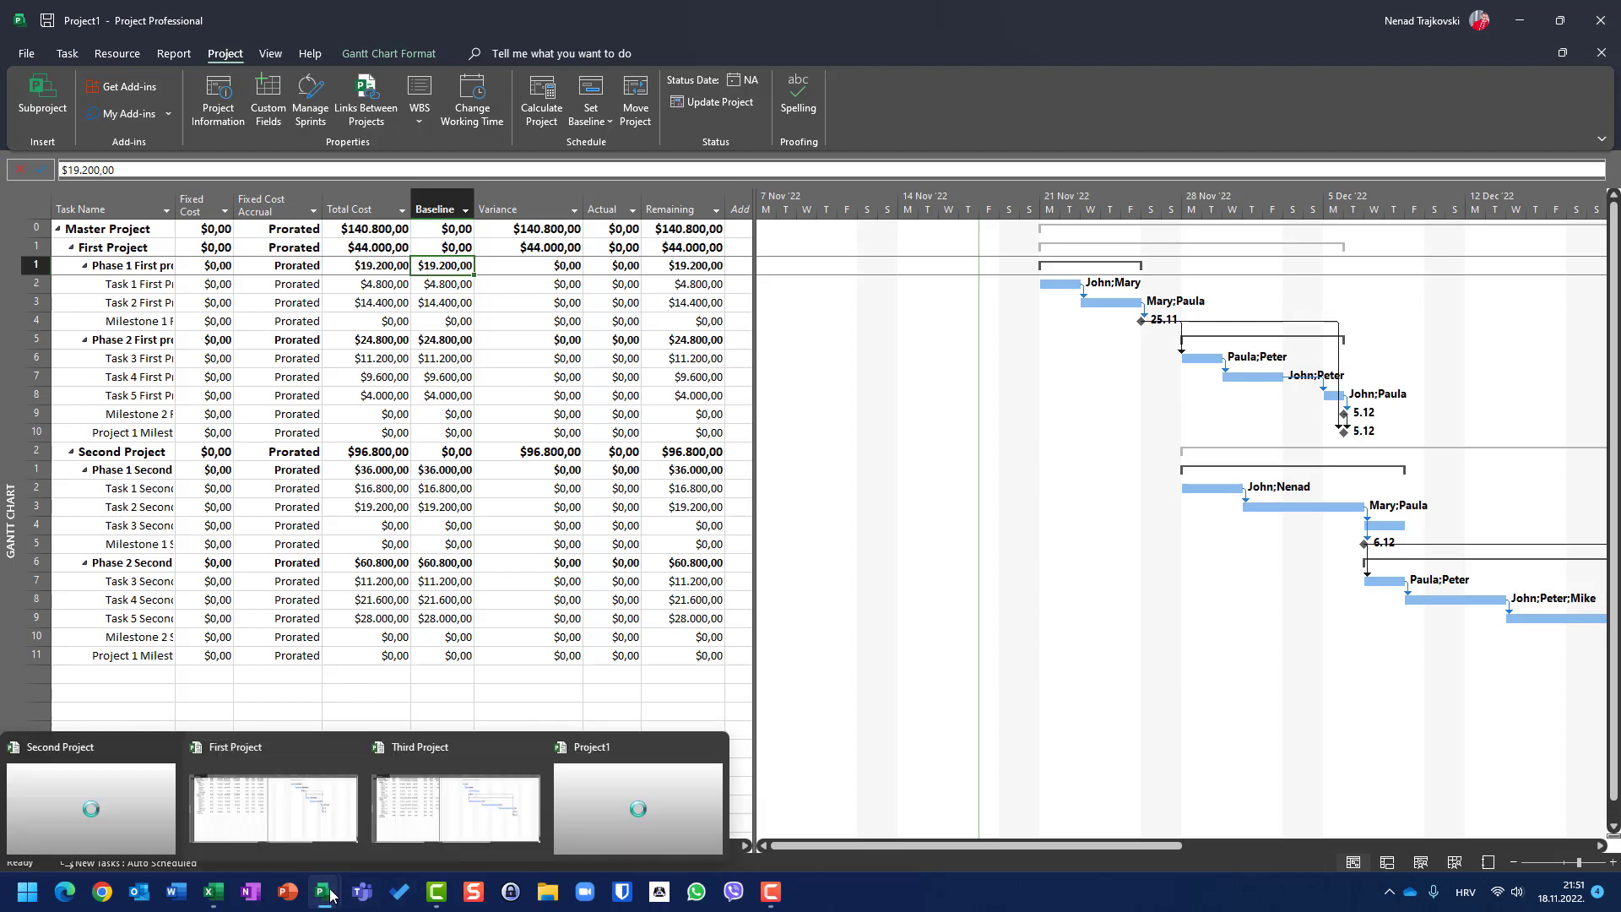
left_click(274, 805)
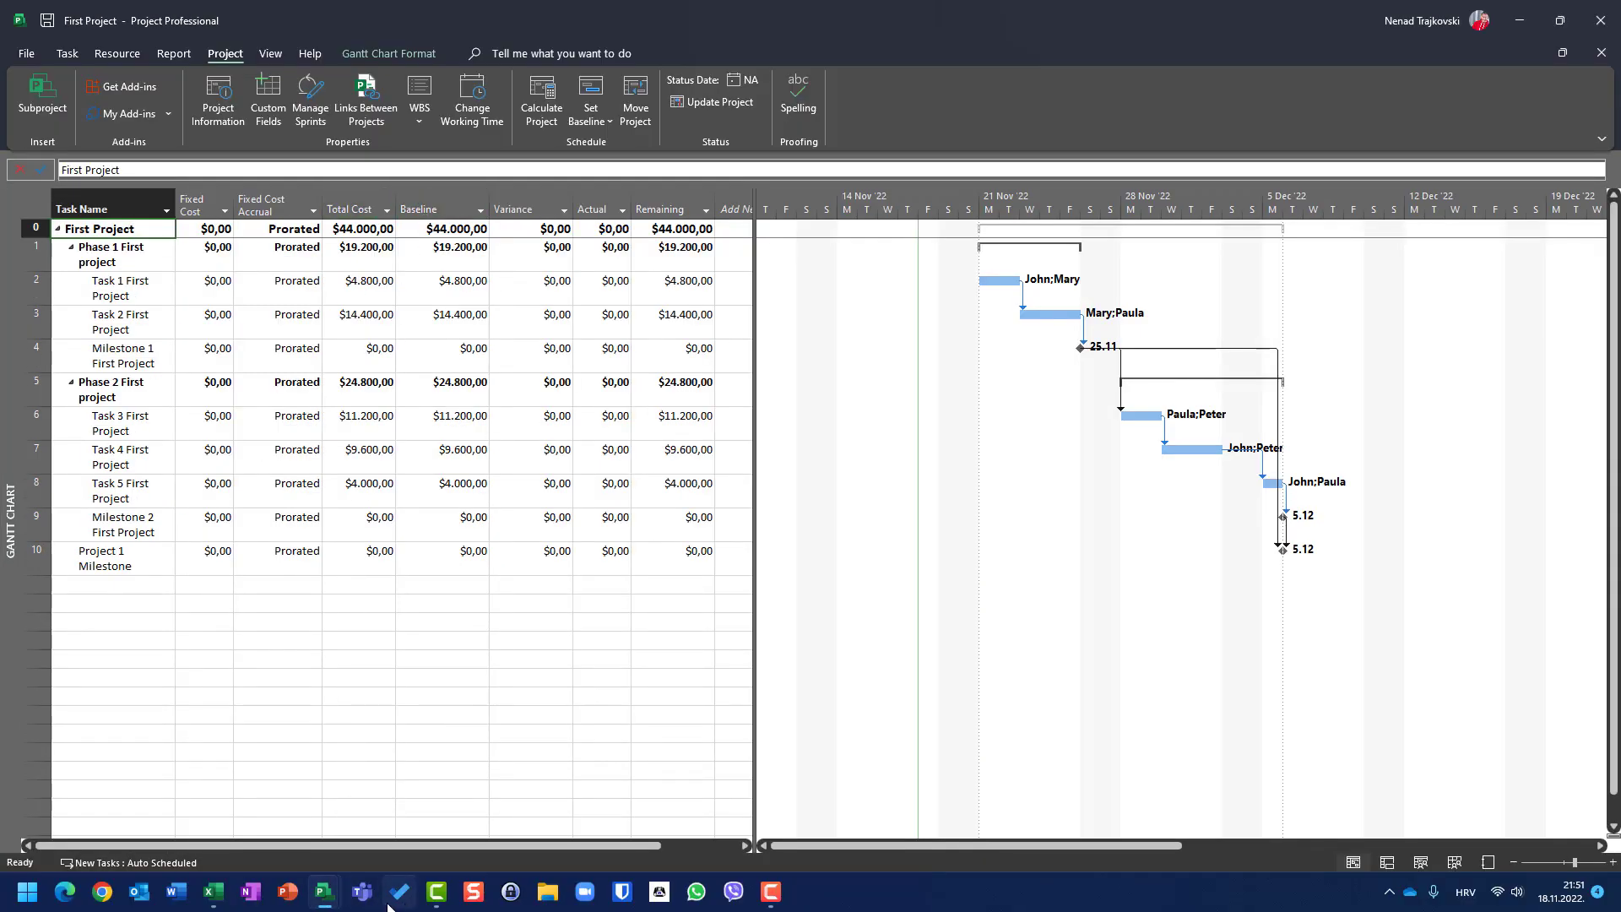
mouse_move(325, 894)
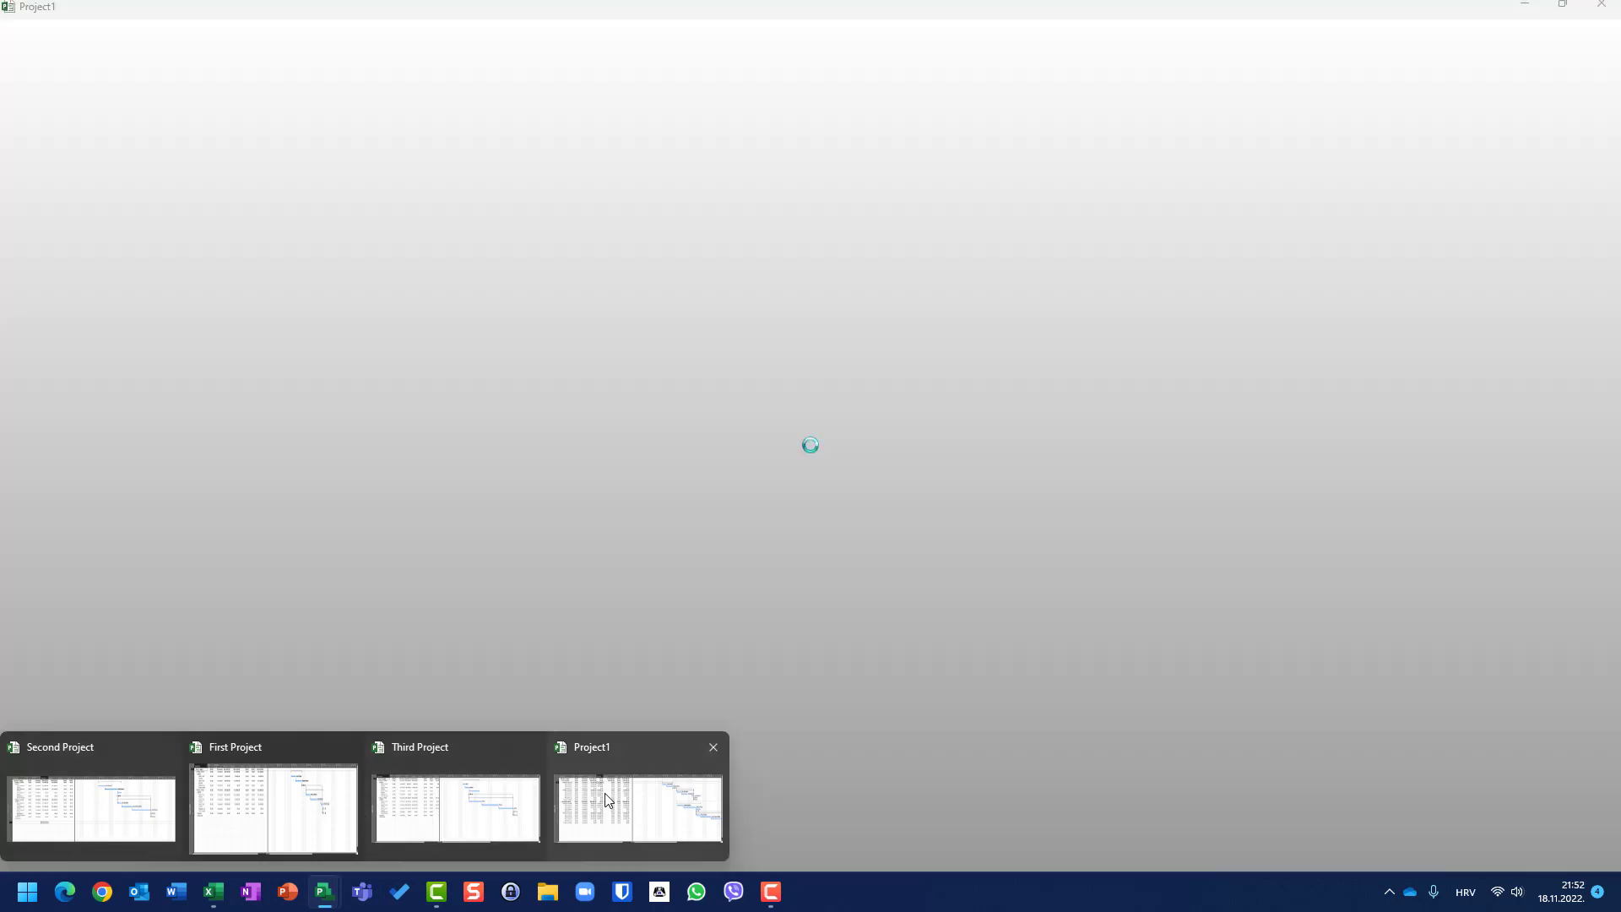
left_click(606, 799)
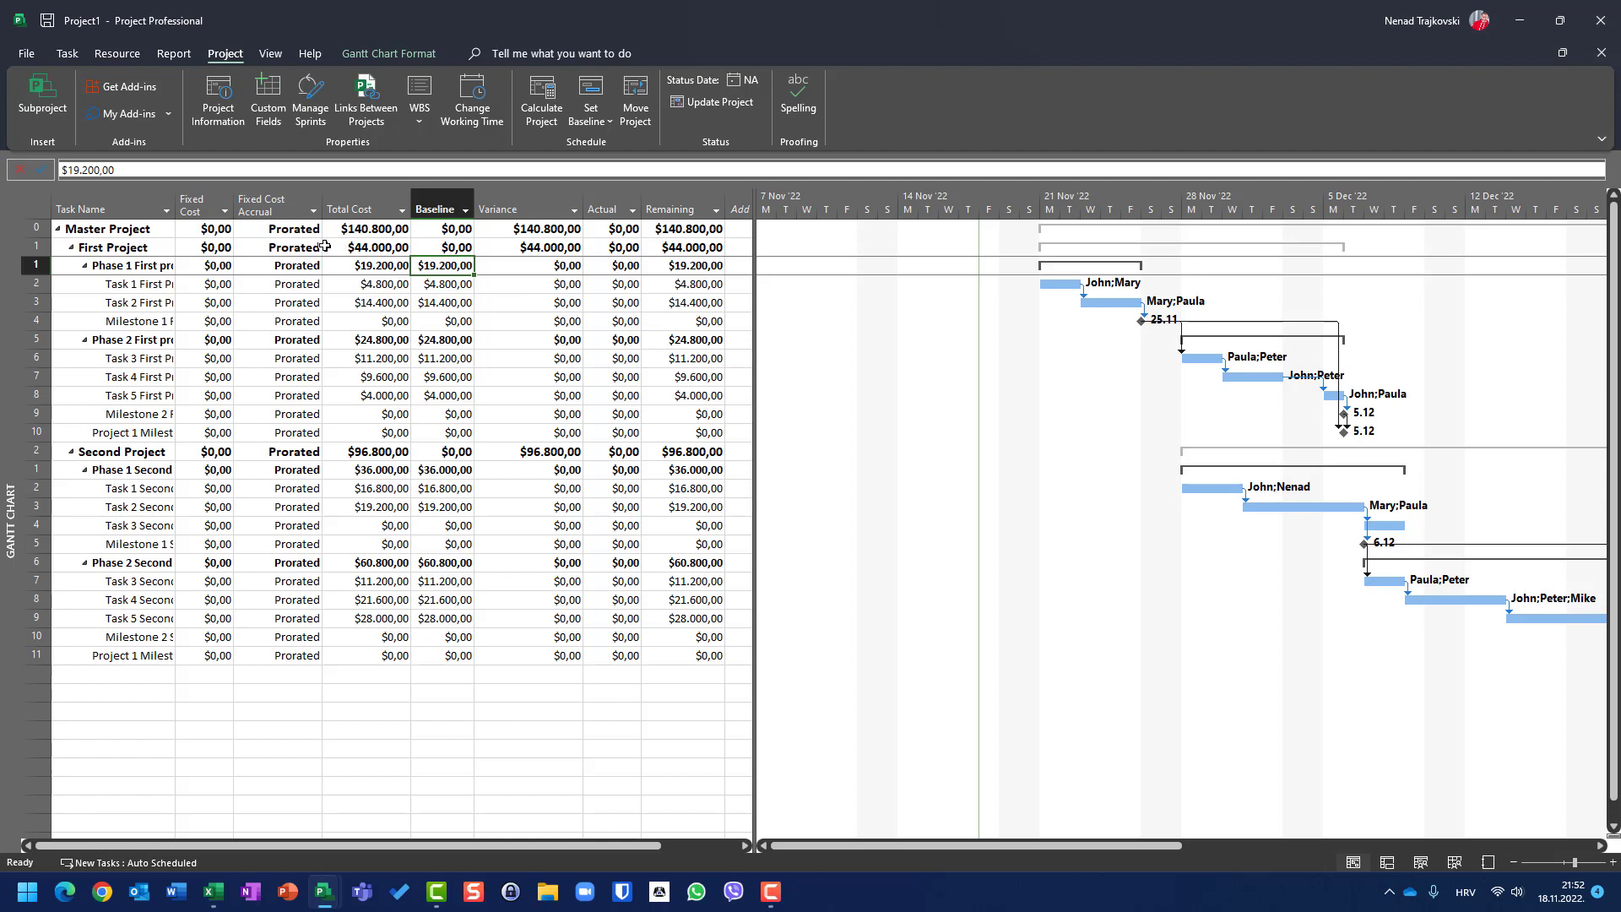
left_click(608, 123)
left_click(620, 150)
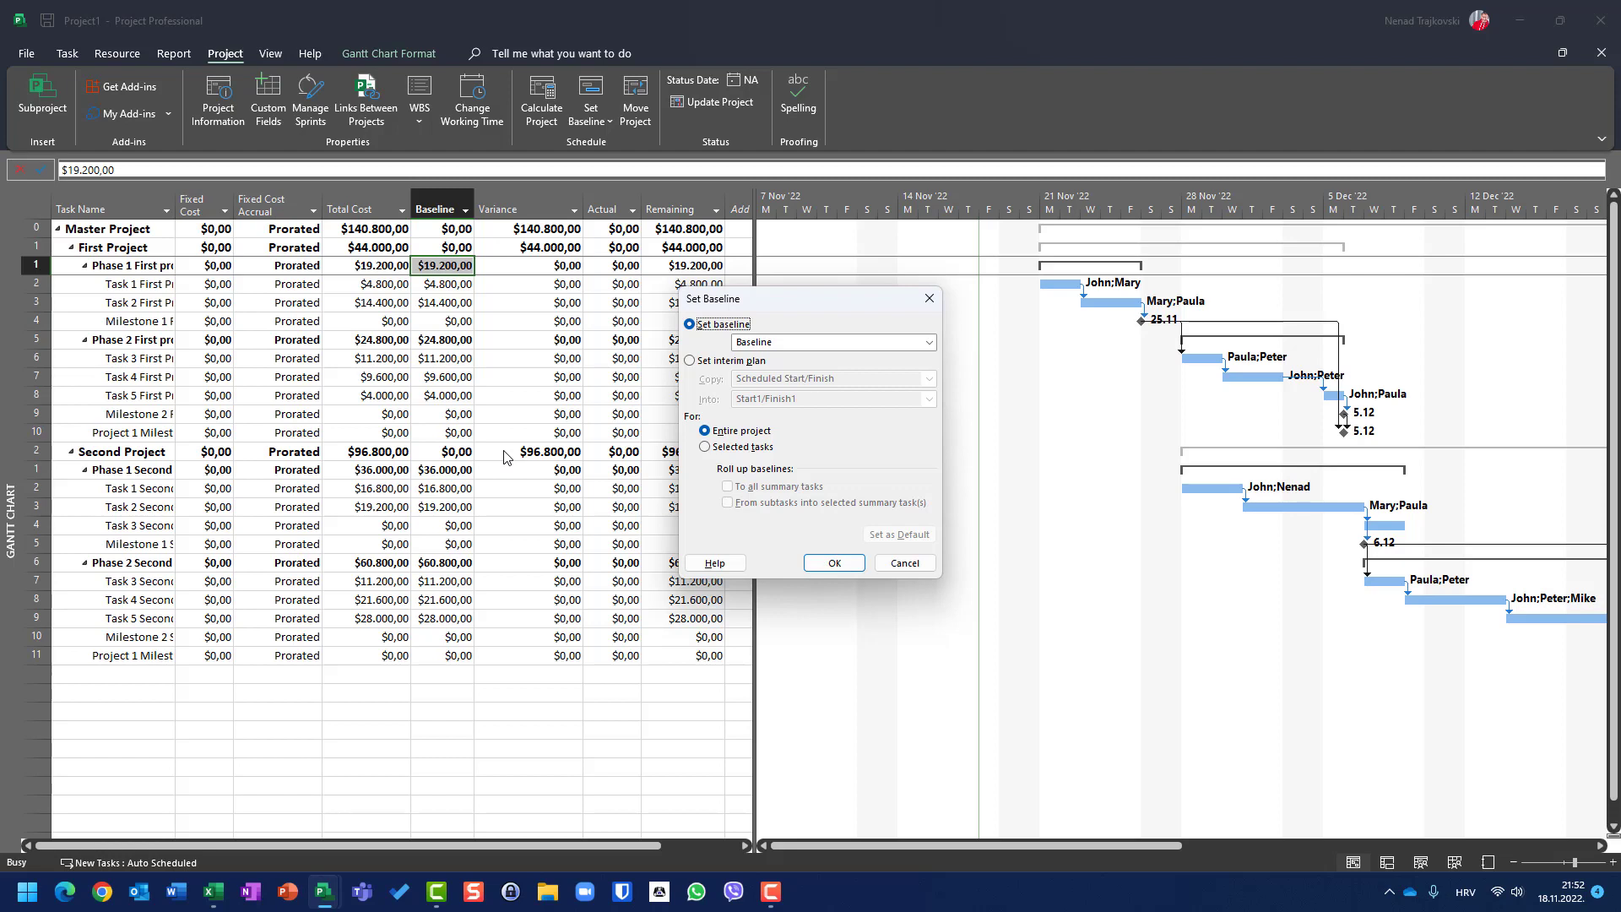
left_click(899, 565)
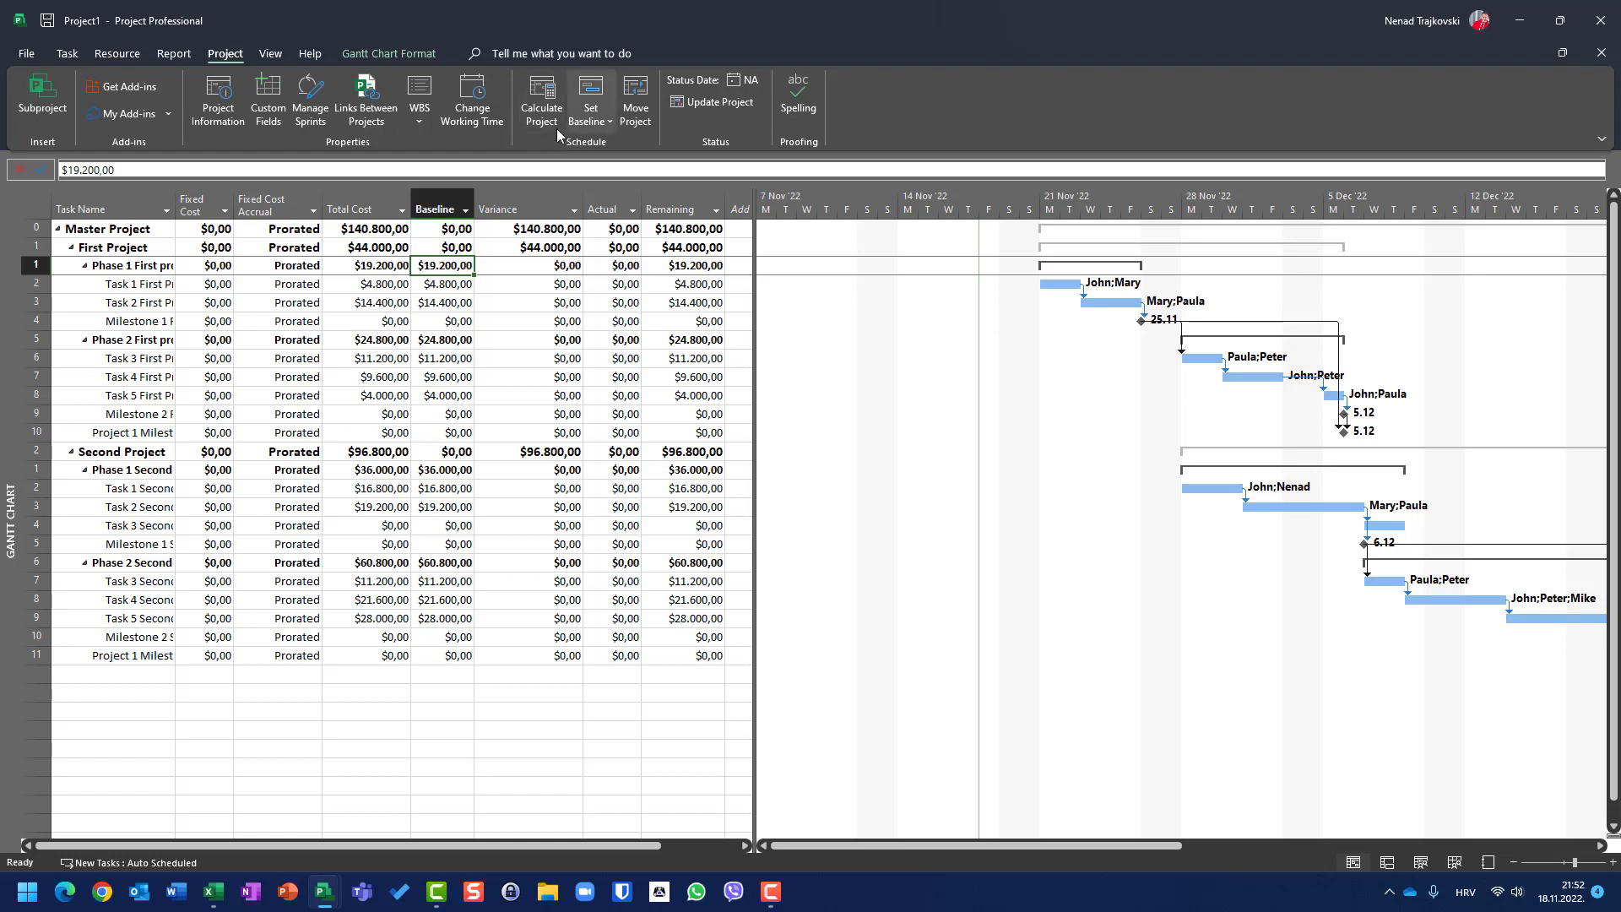
- Set the baseline for the entire master project
left_click(591, 114)
left_click(597, 148)
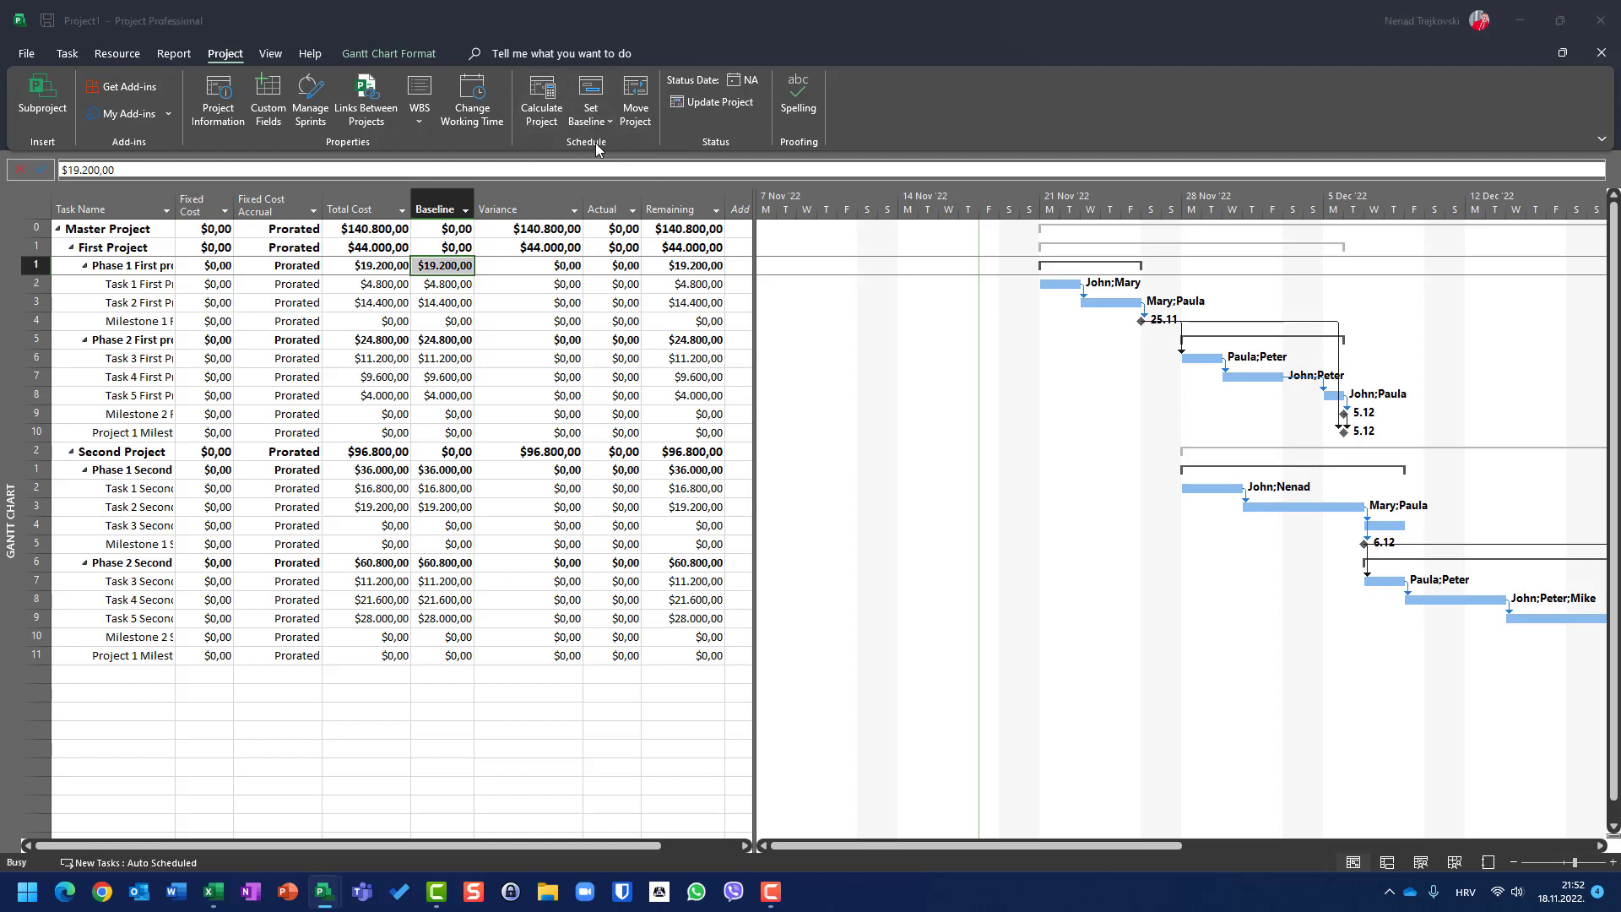
left_click(824, 563)
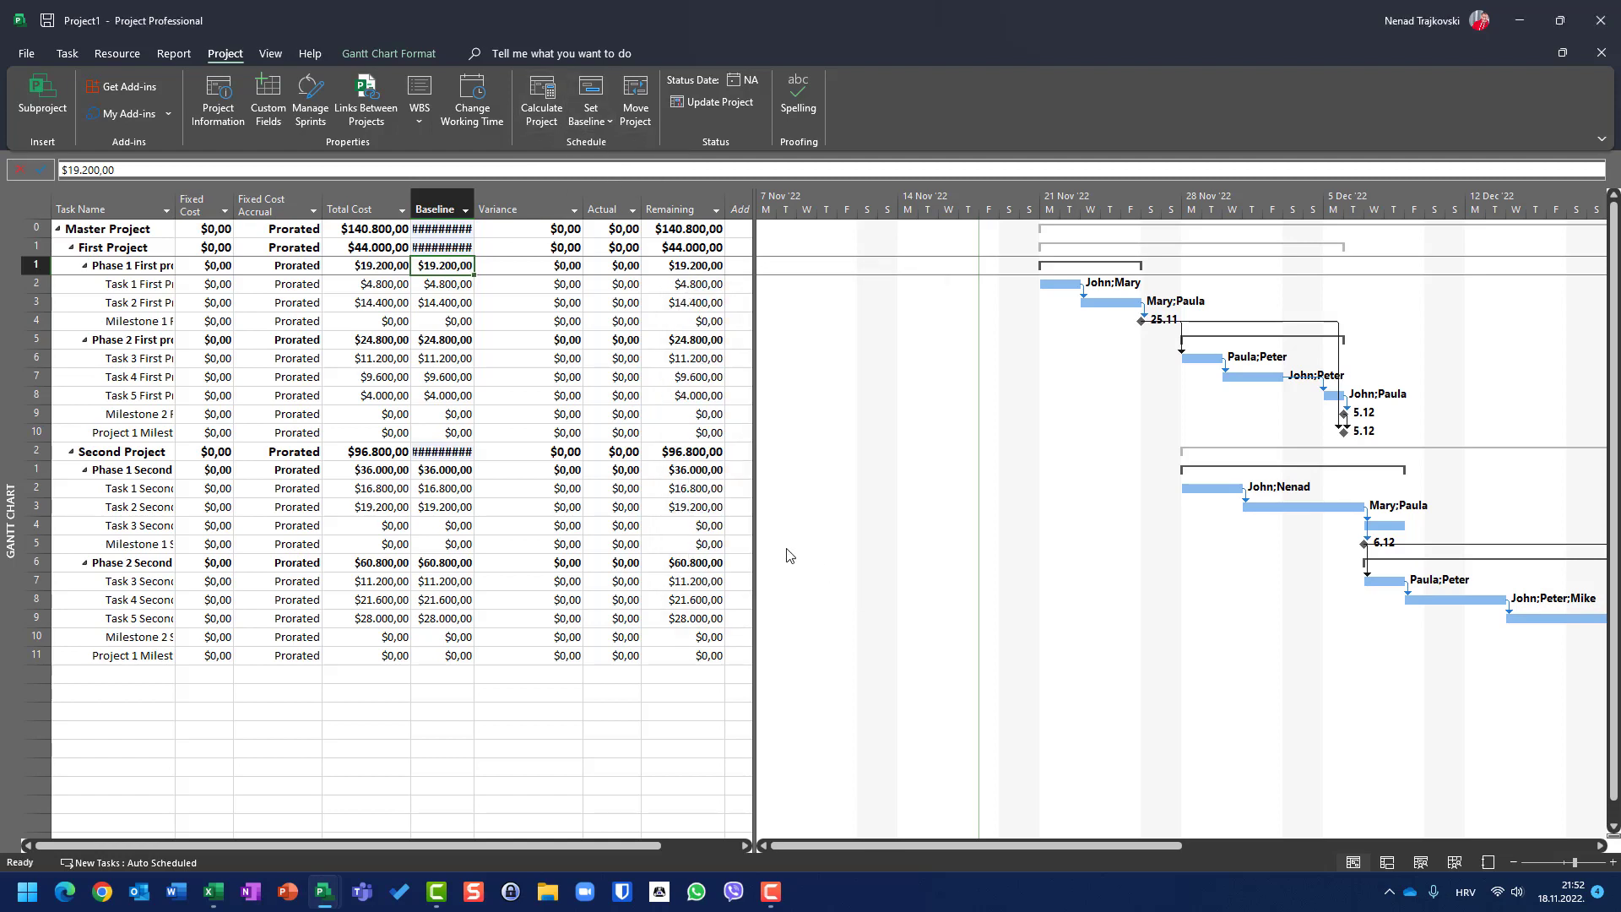
- Widen the Baseline column to fit its amounts and check the baseline costs of First Project and Second Project
left_click(503, 202)
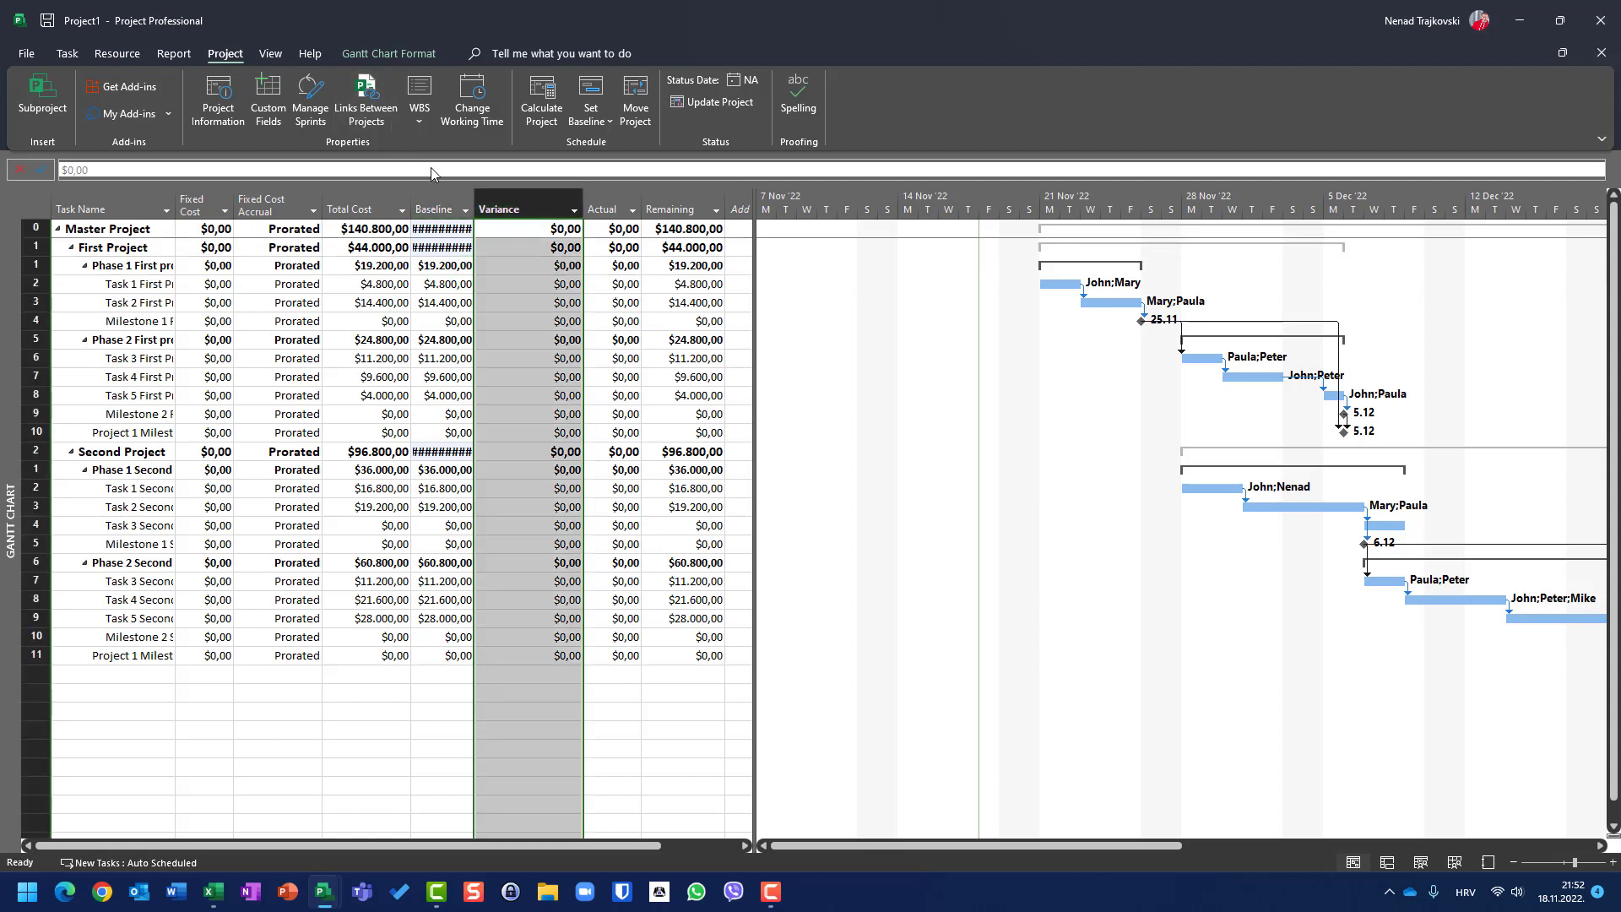
left_click_drag(475, 200, 507, 200)
left_click(472, 248)
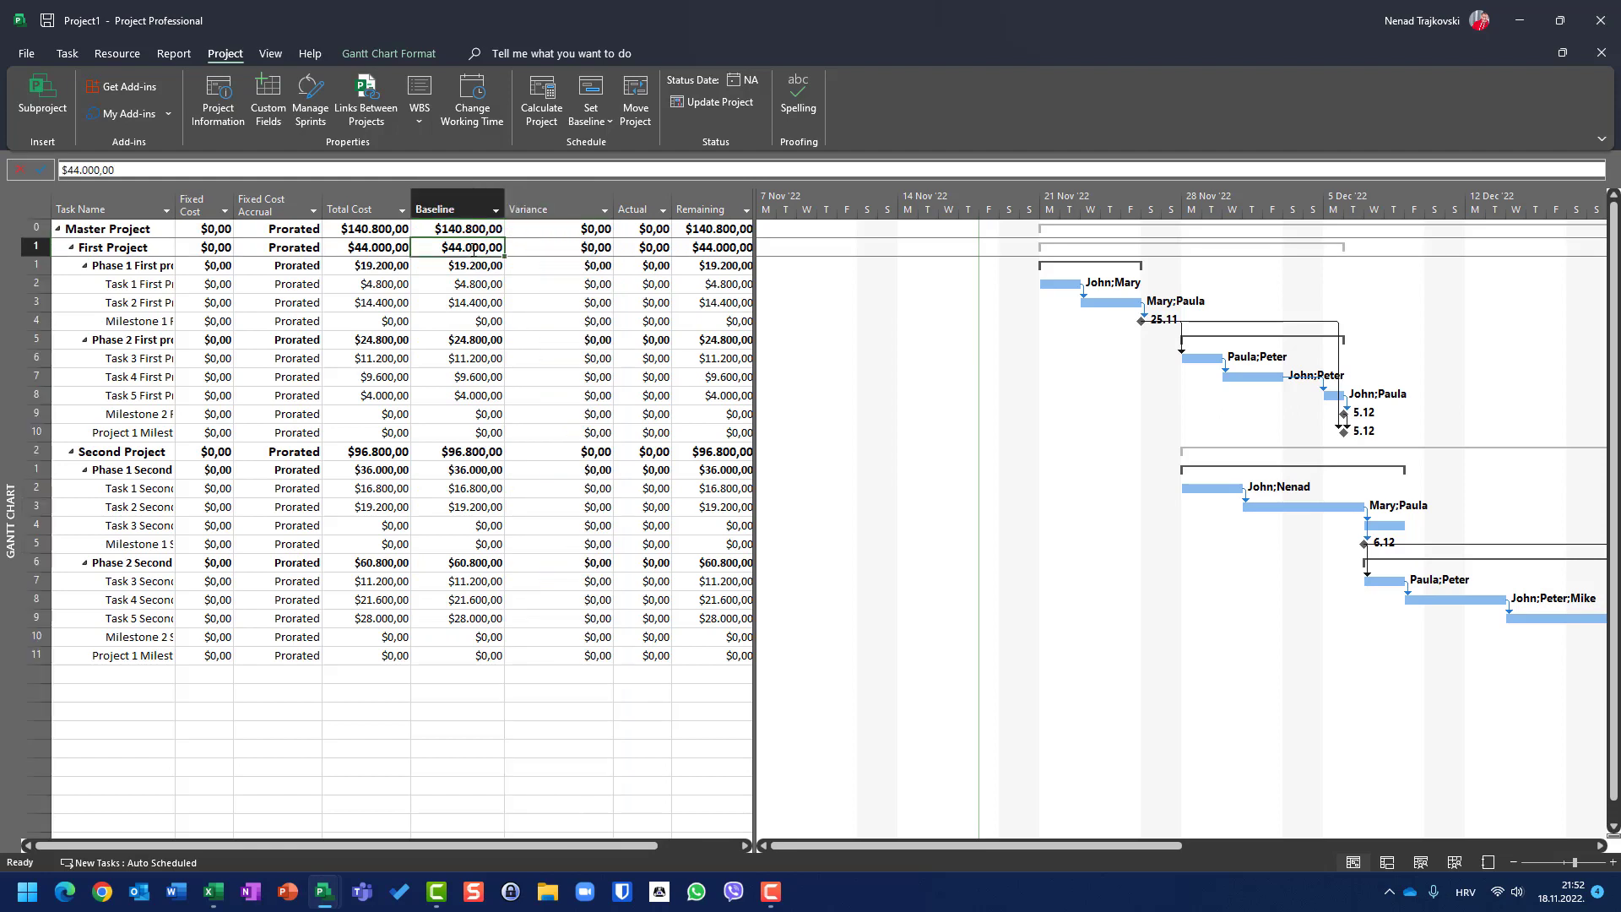
left_click(456, 453)
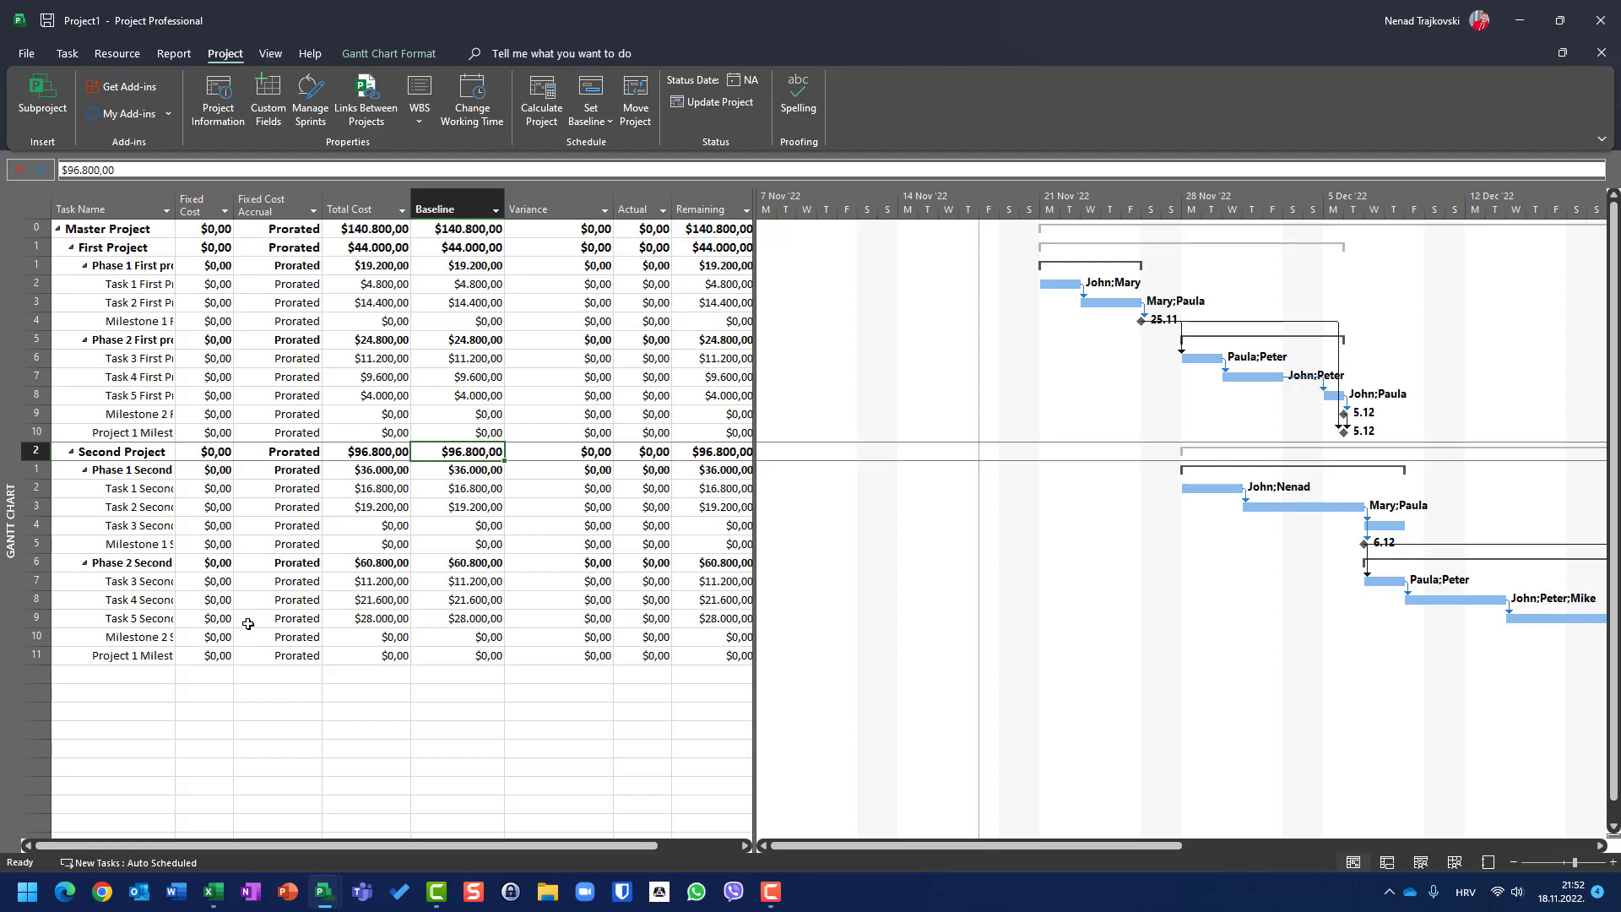
left_click(37, 101)
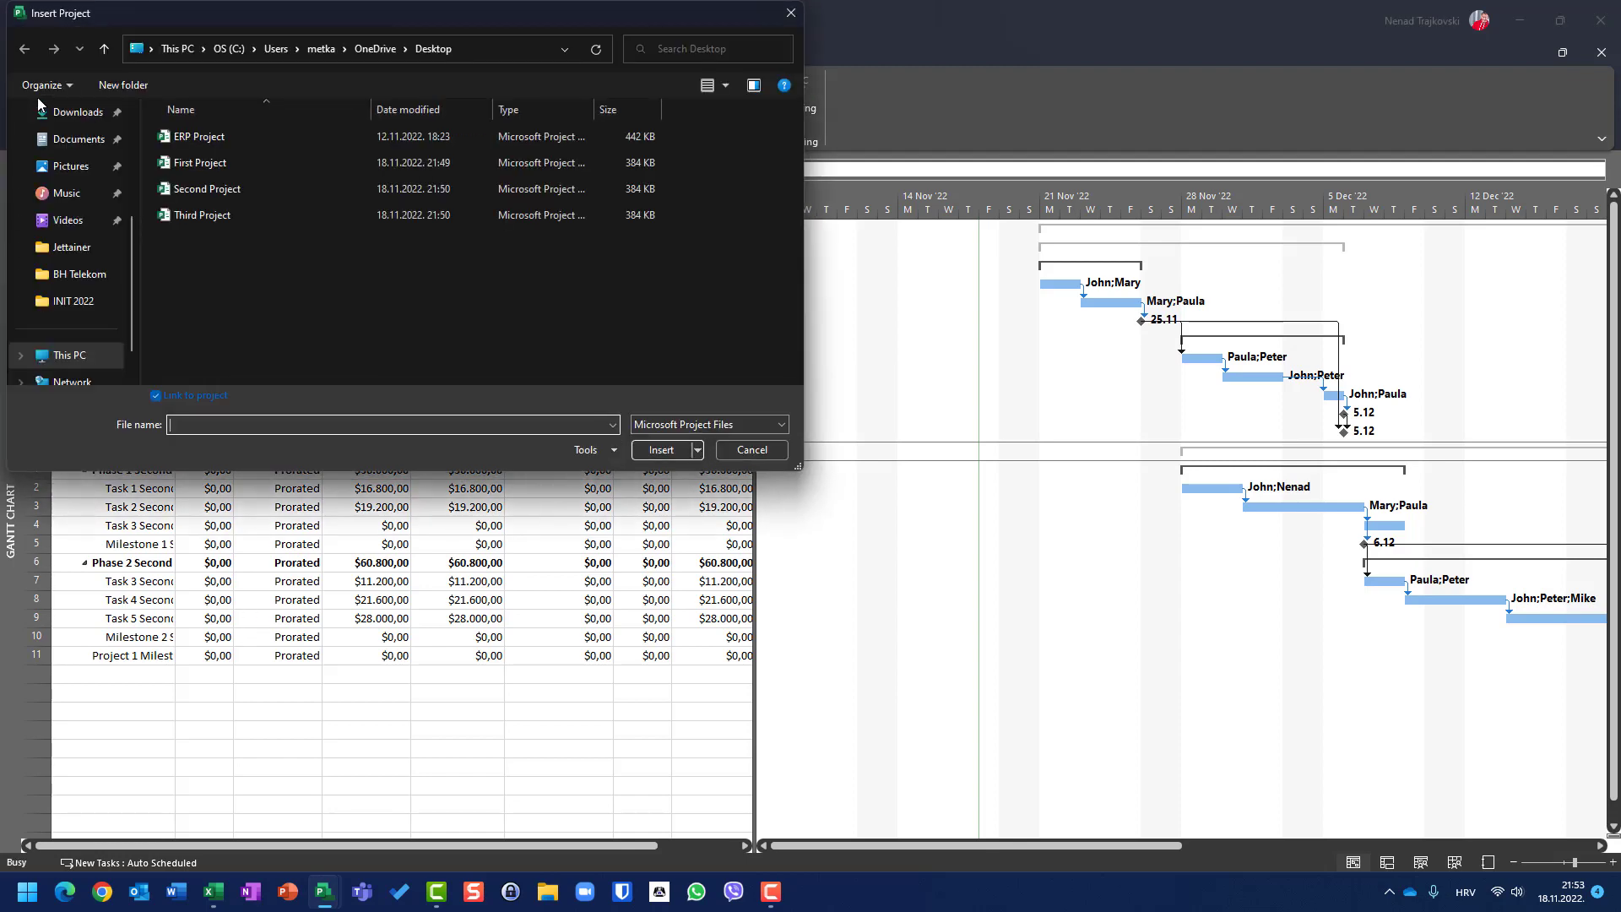
left_click(194, 215)
left_click(658, 449)
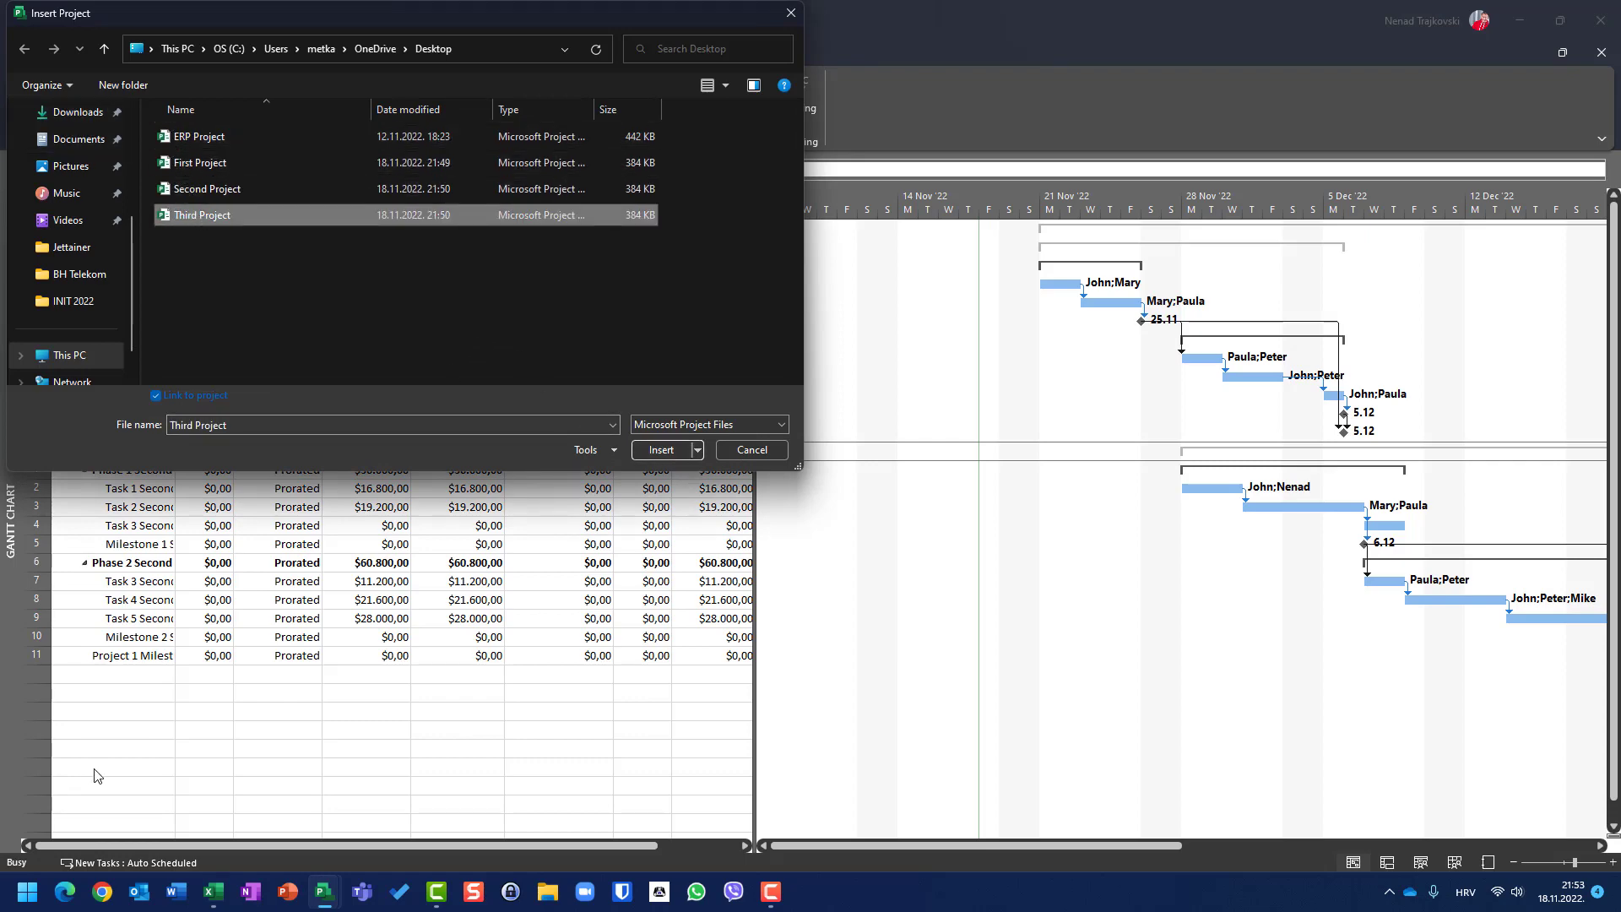
- Insert Third Project as a linked subproject in the empty row below the Second Project tasks and expand its tasks
left_click(110, 673)
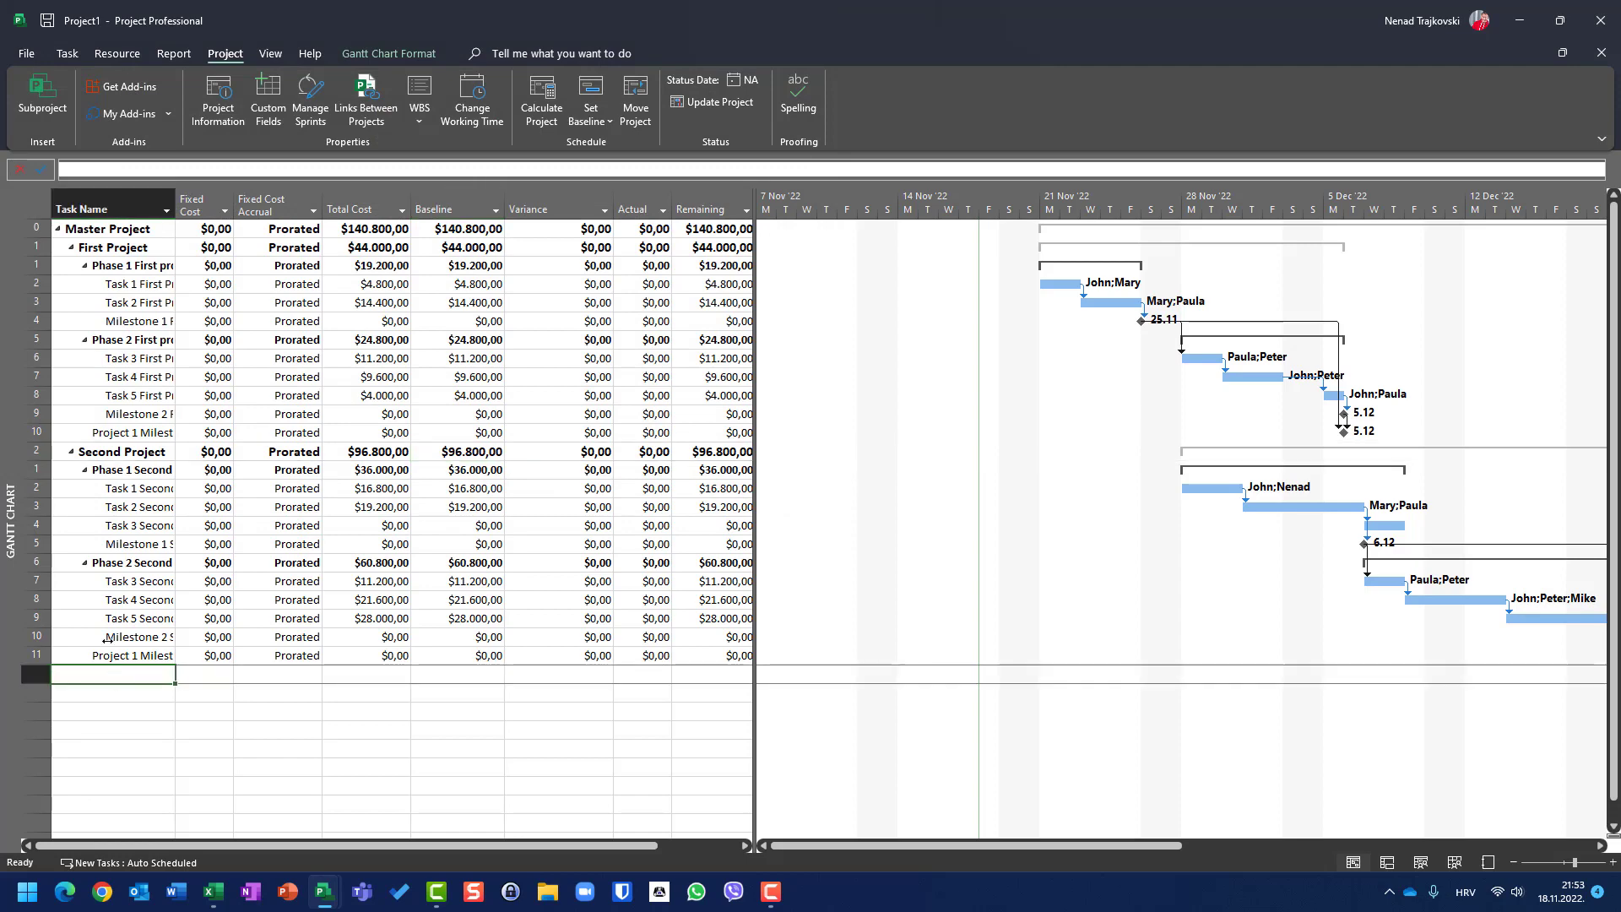
left_click(42, 97)
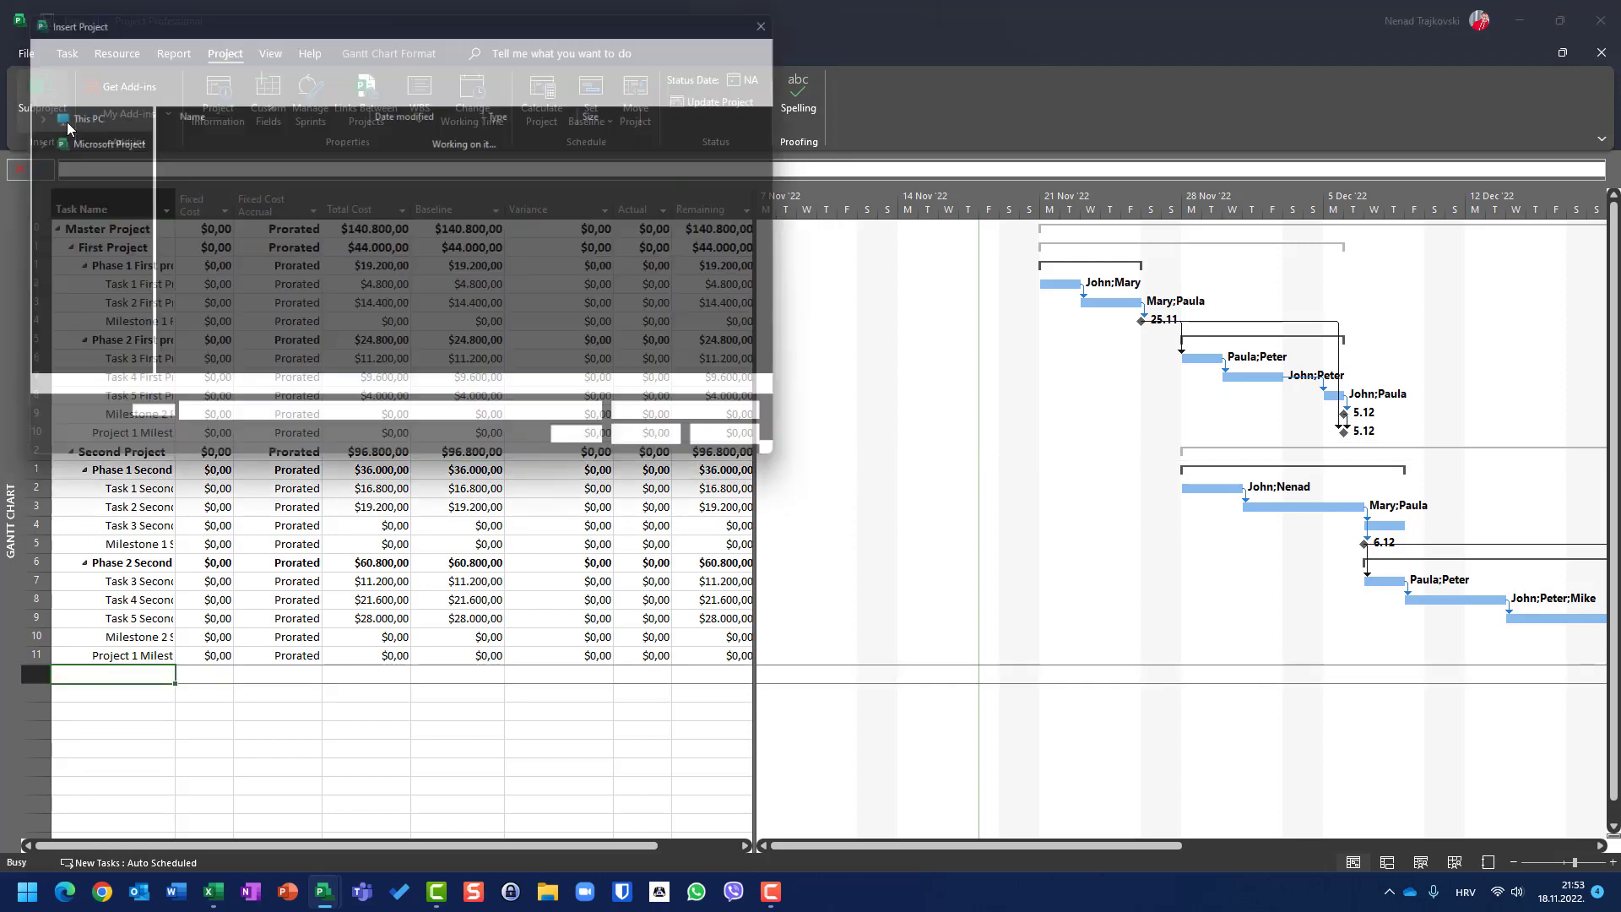
left_click(194, 215)
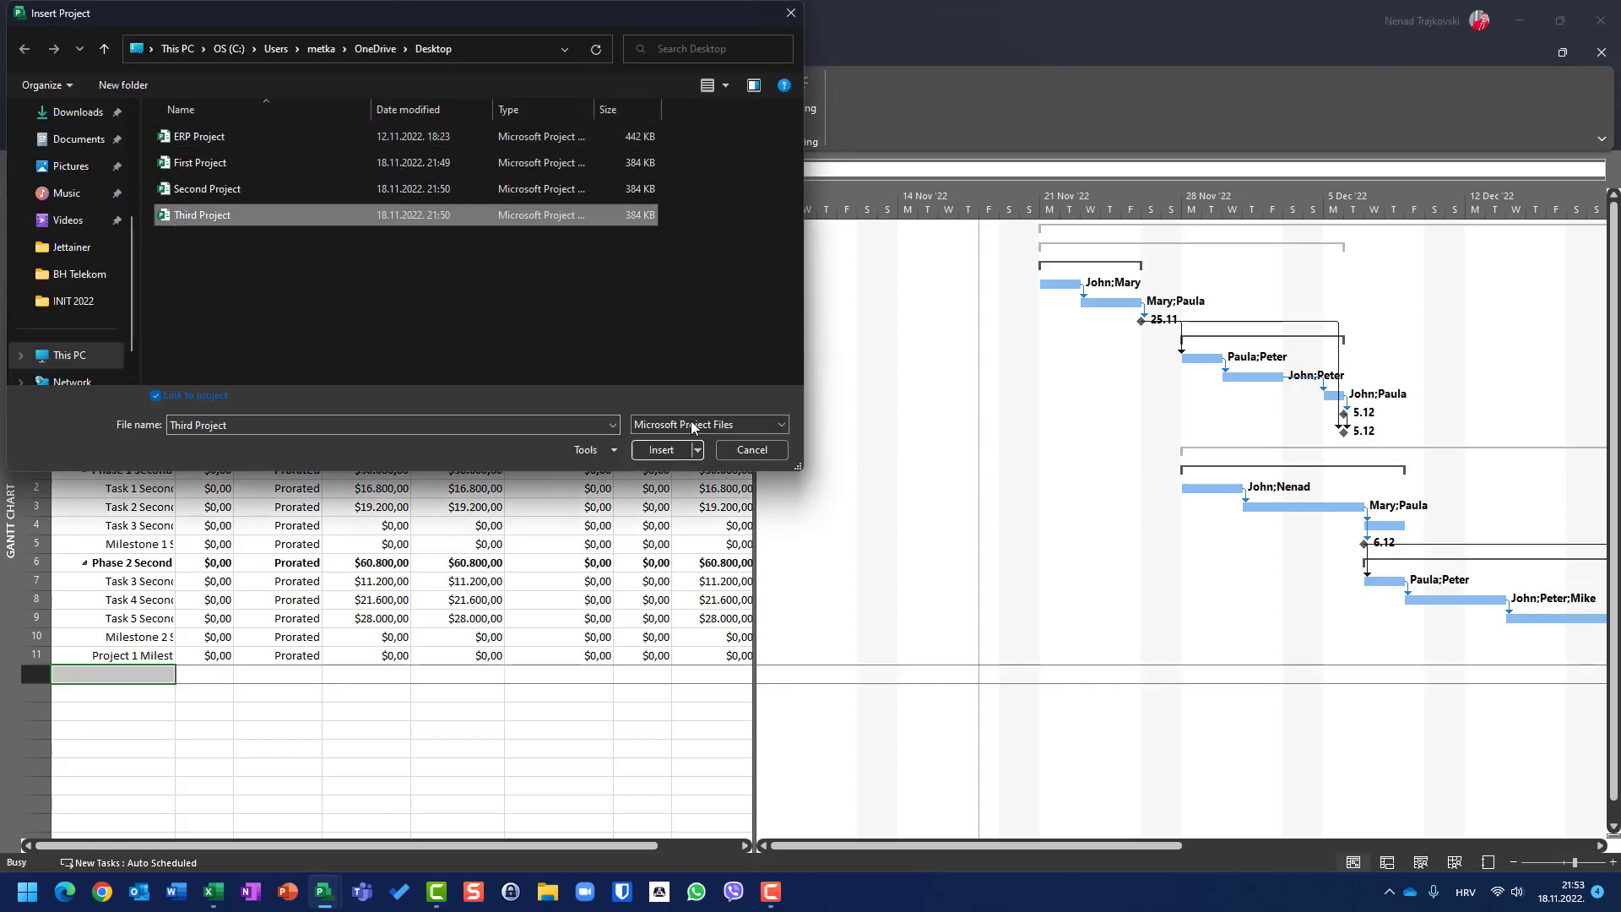
left_click(659, 450)
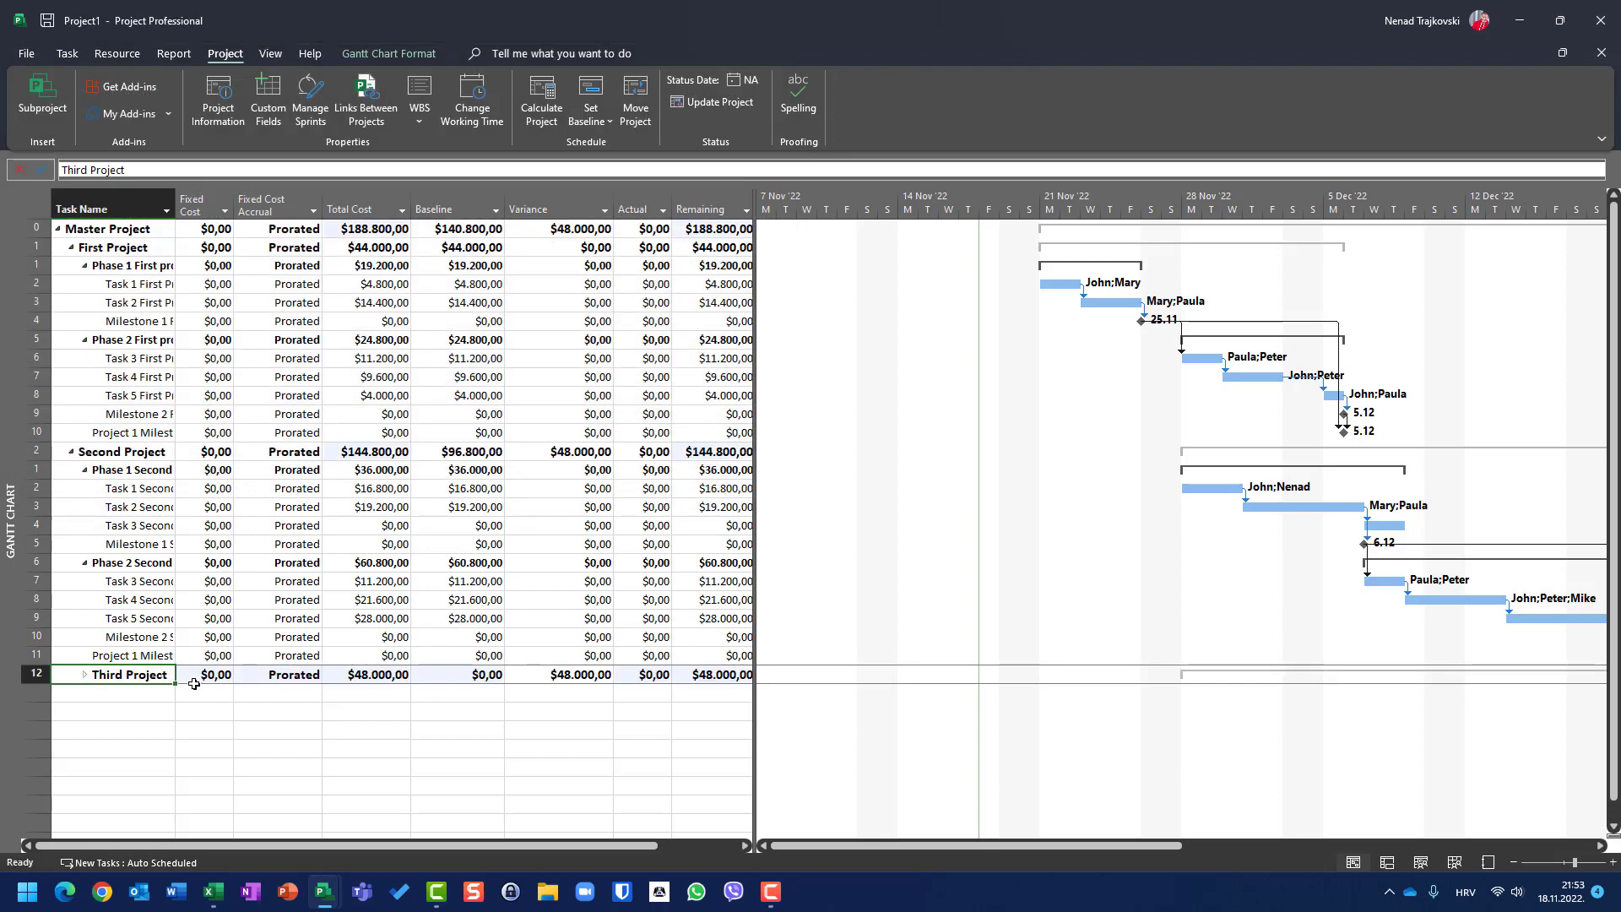
left_click(85, 675)
left_click(85, 676)
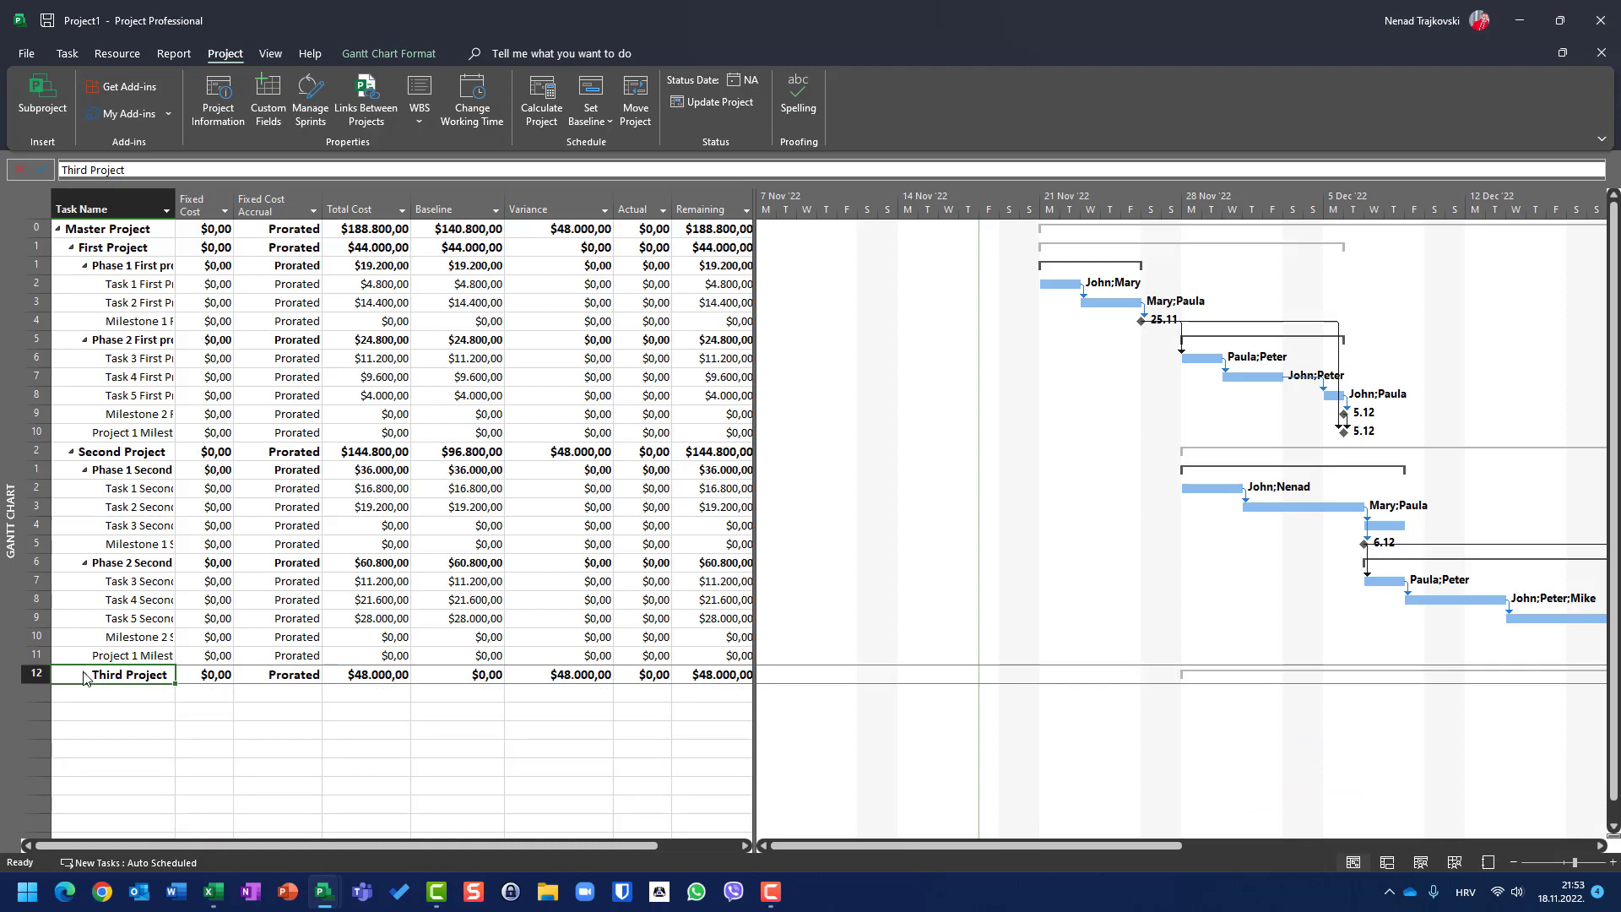
left_click(85, 676)
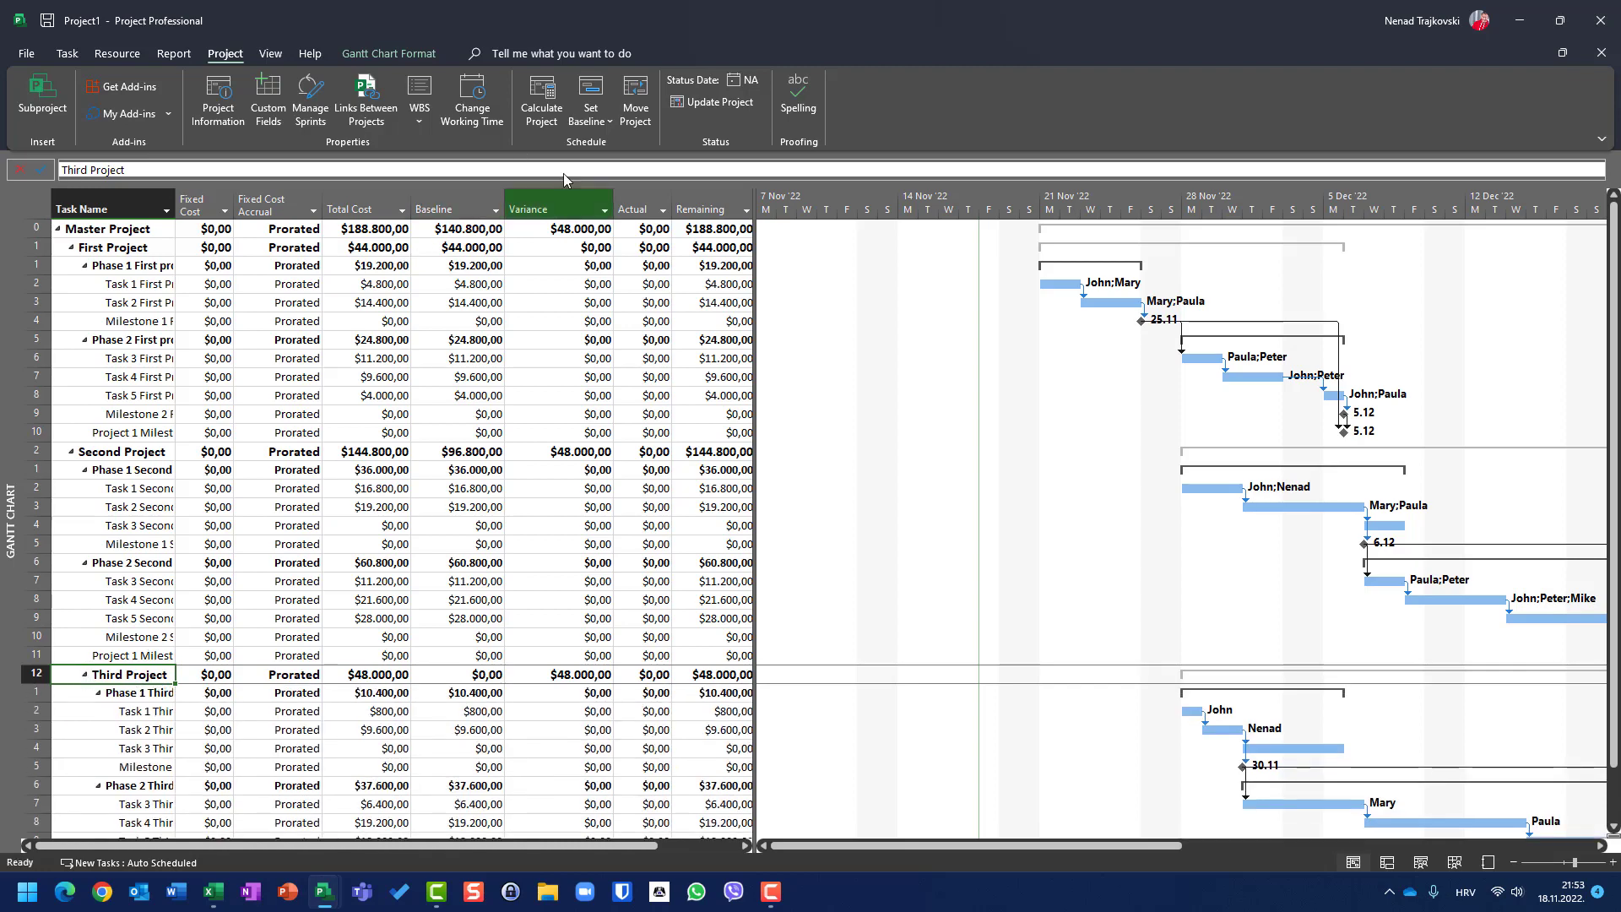
- Try to set the baseline again for the entire master project with Third Project included
left_click(593, 118)
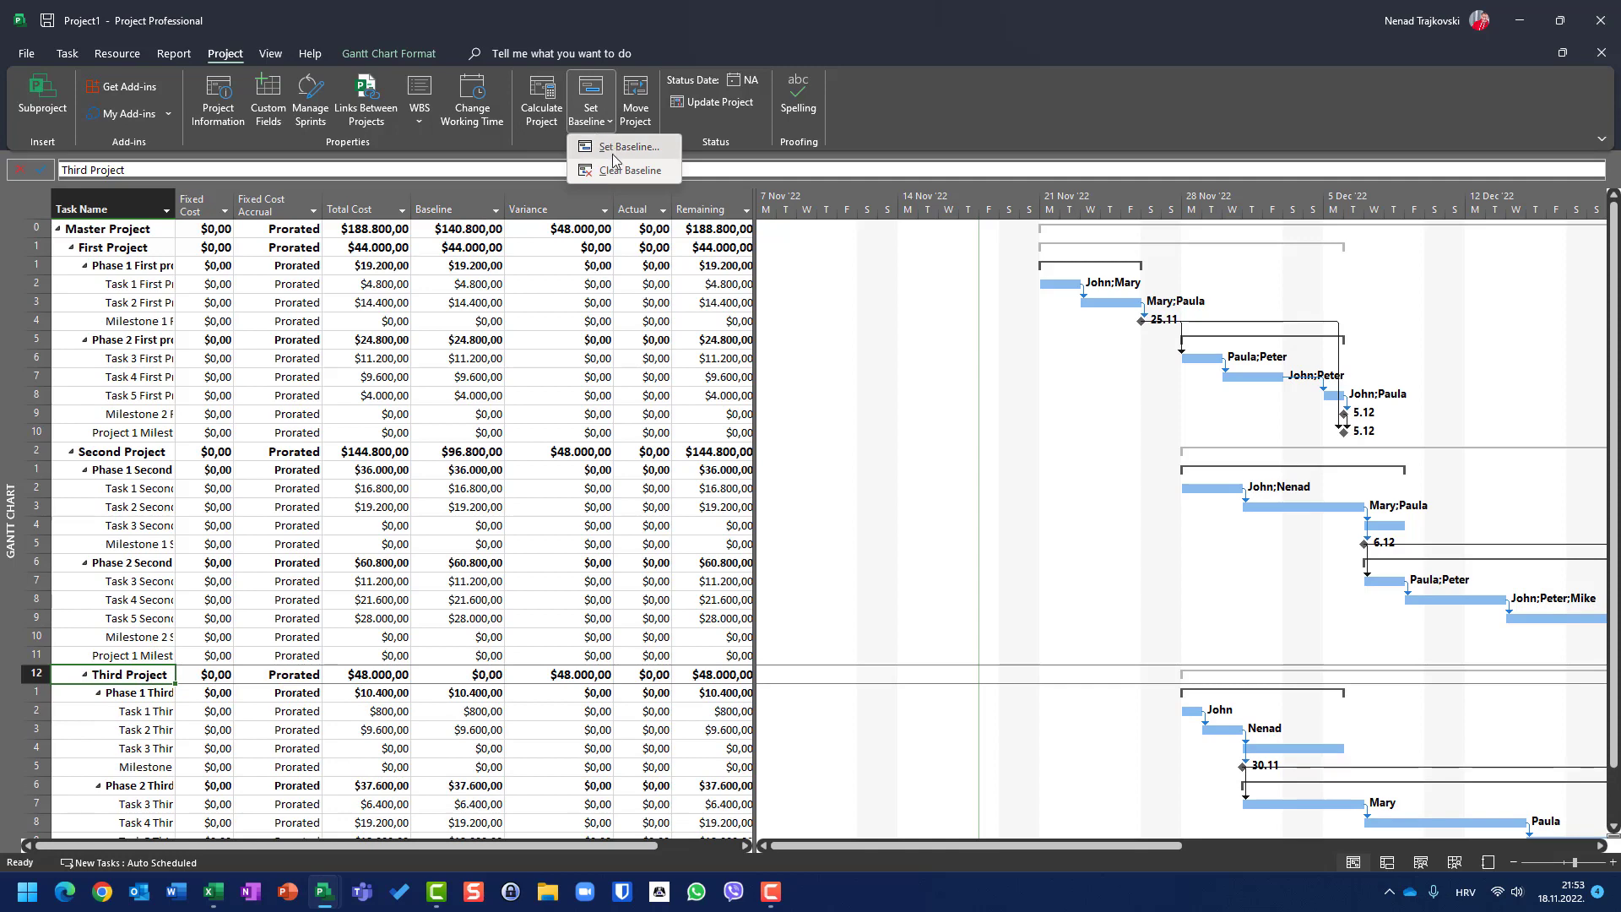
left_click(614, 156)
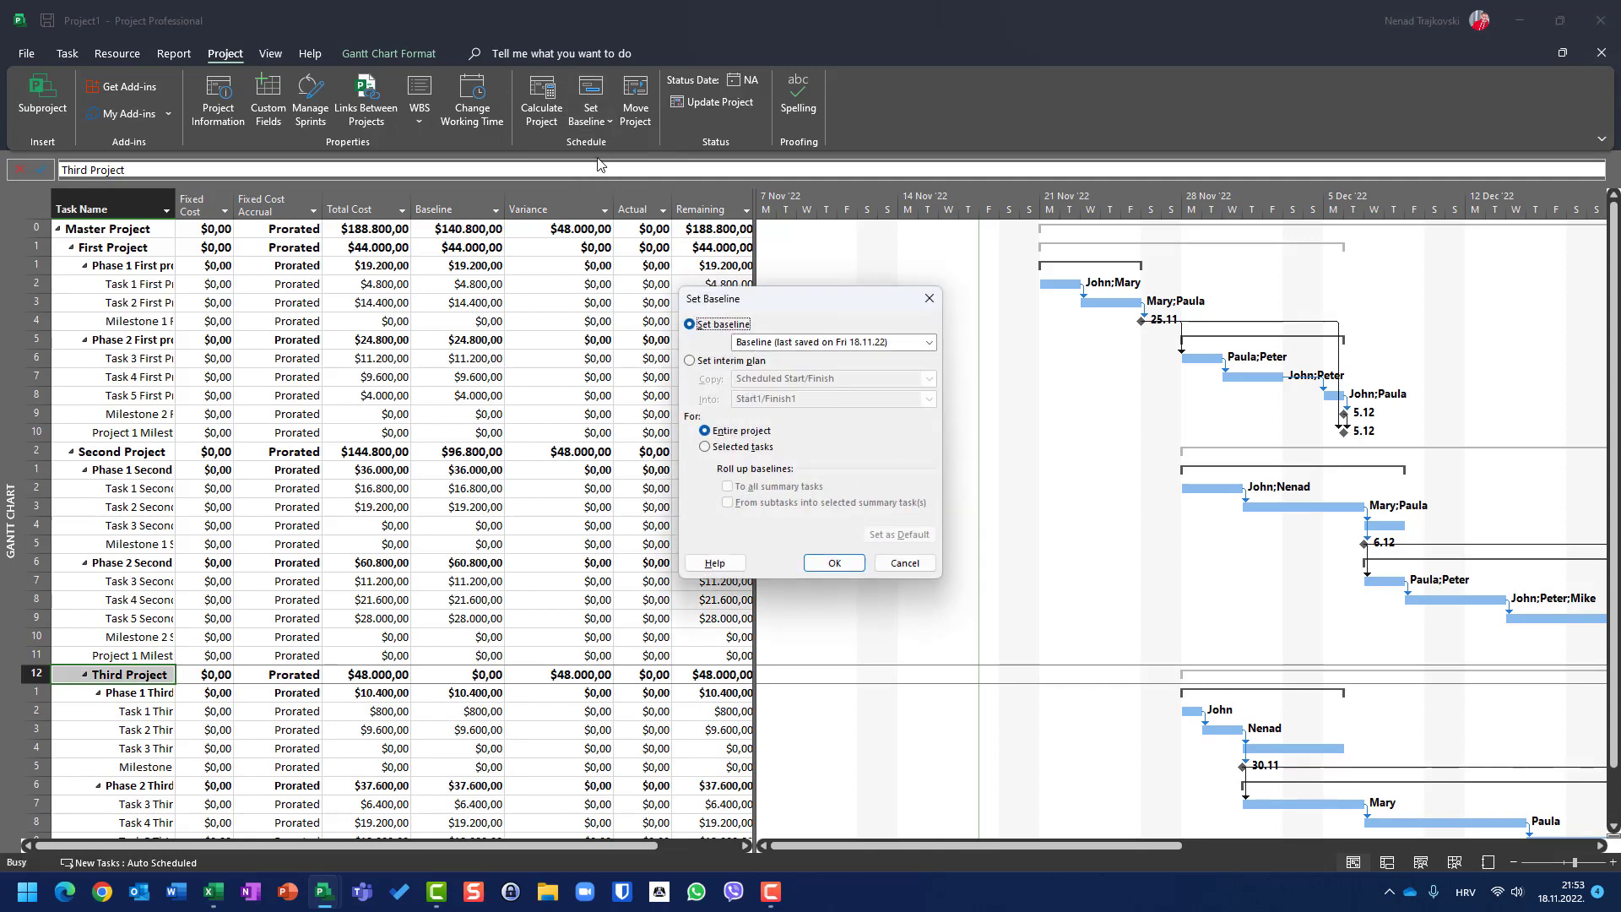
key("Return")
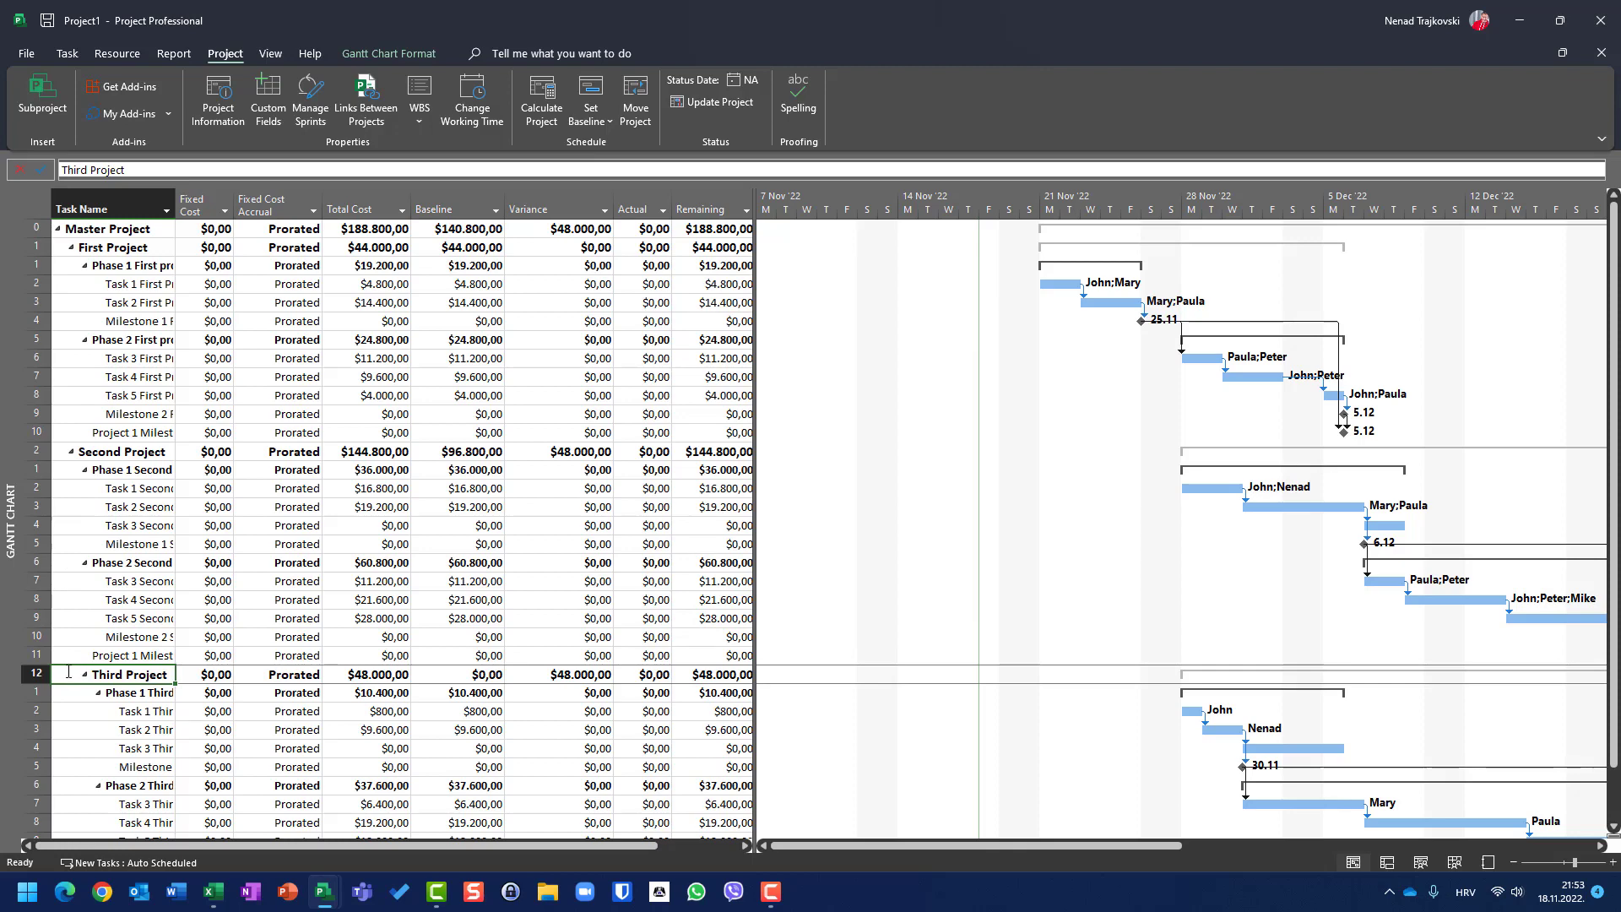
- Delete the Third Project summary row and all its subtasks from the master project
key("BackSpace")
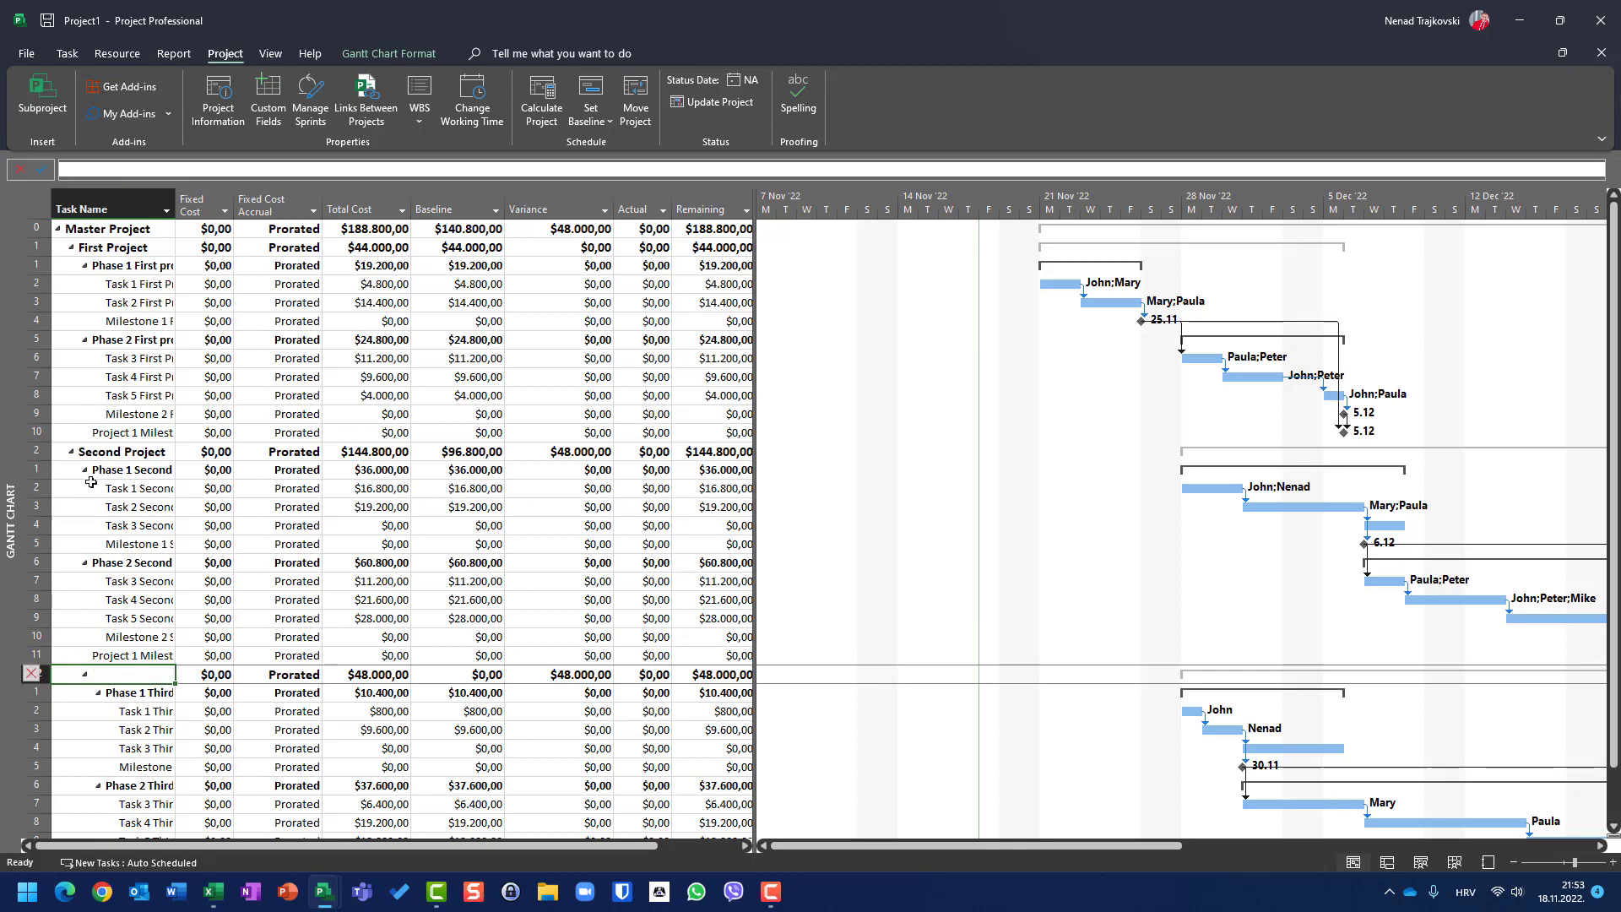
key("Escape")
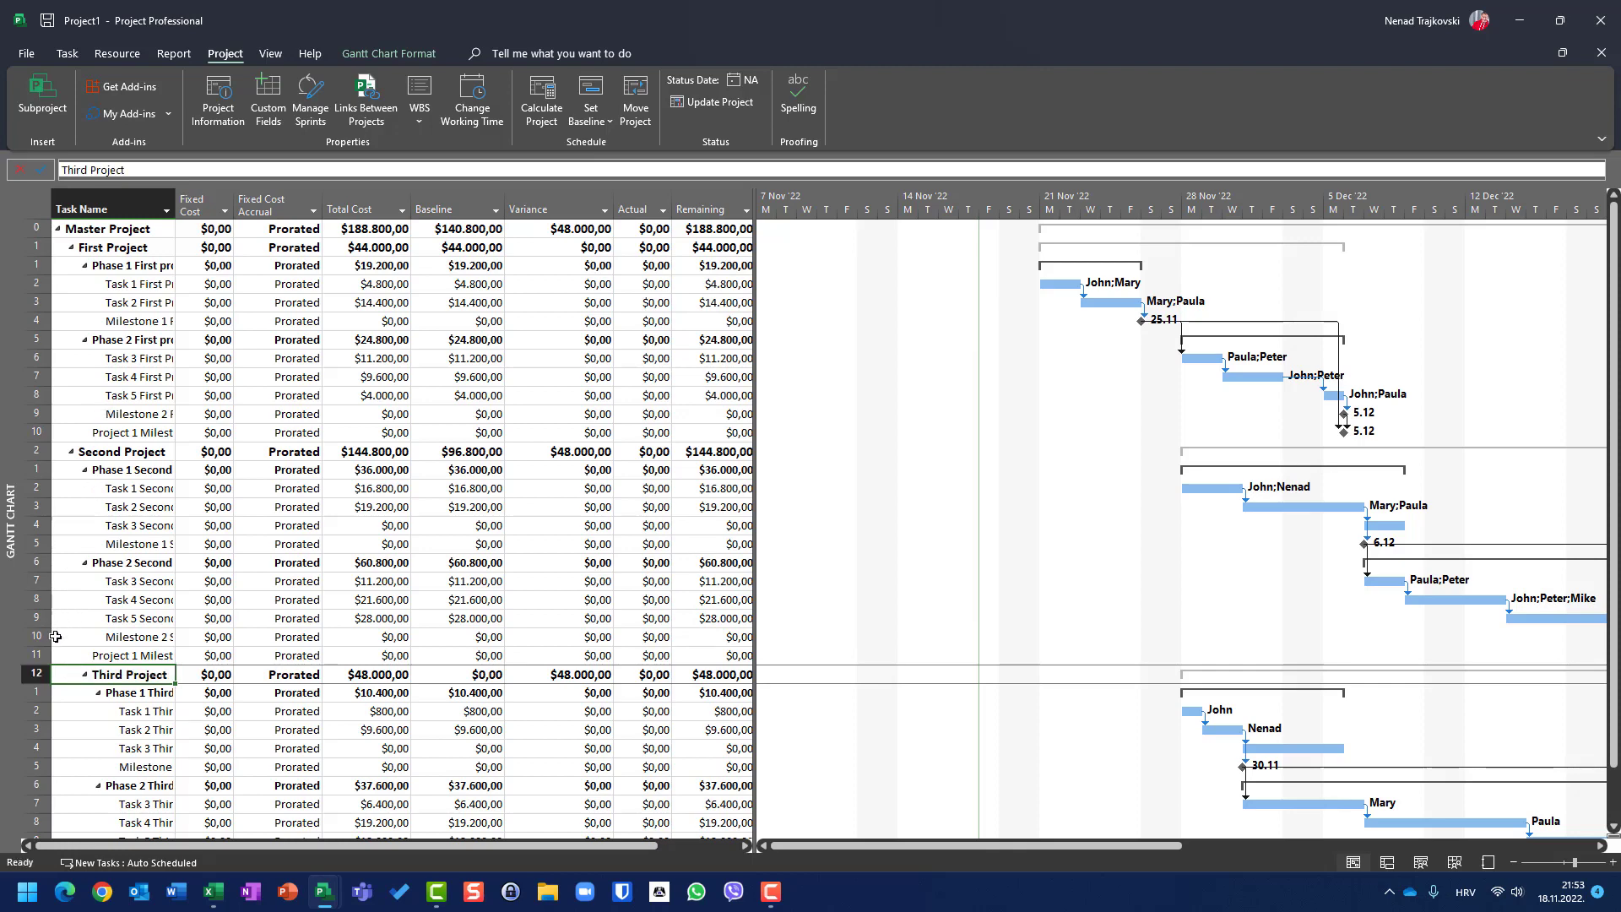
left_click(37, 673)
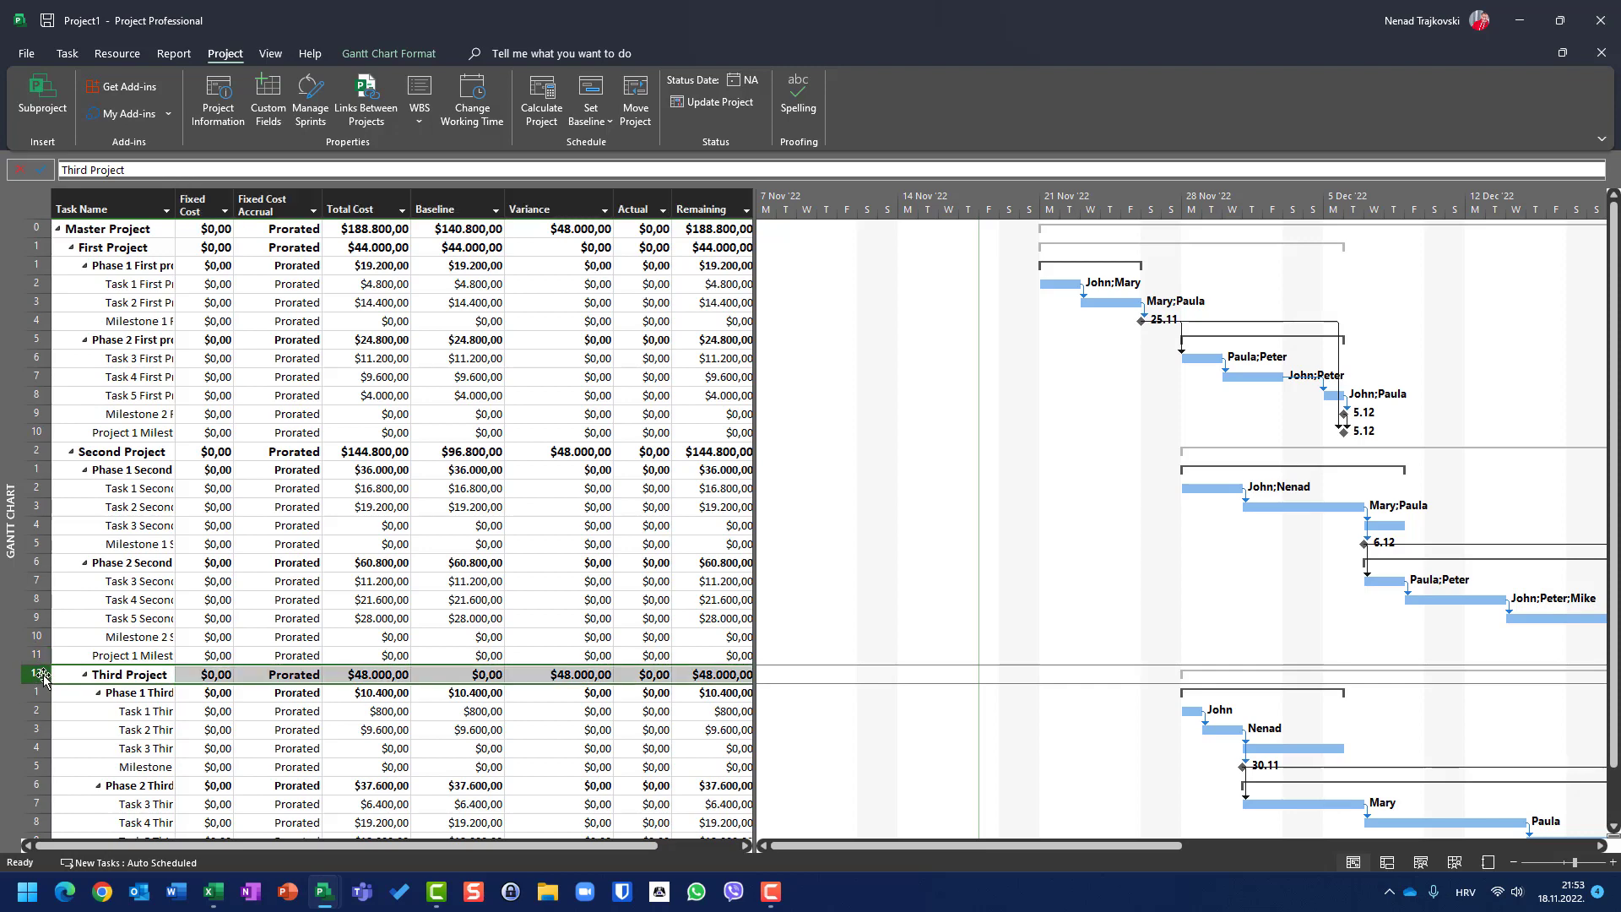
key("Delete")
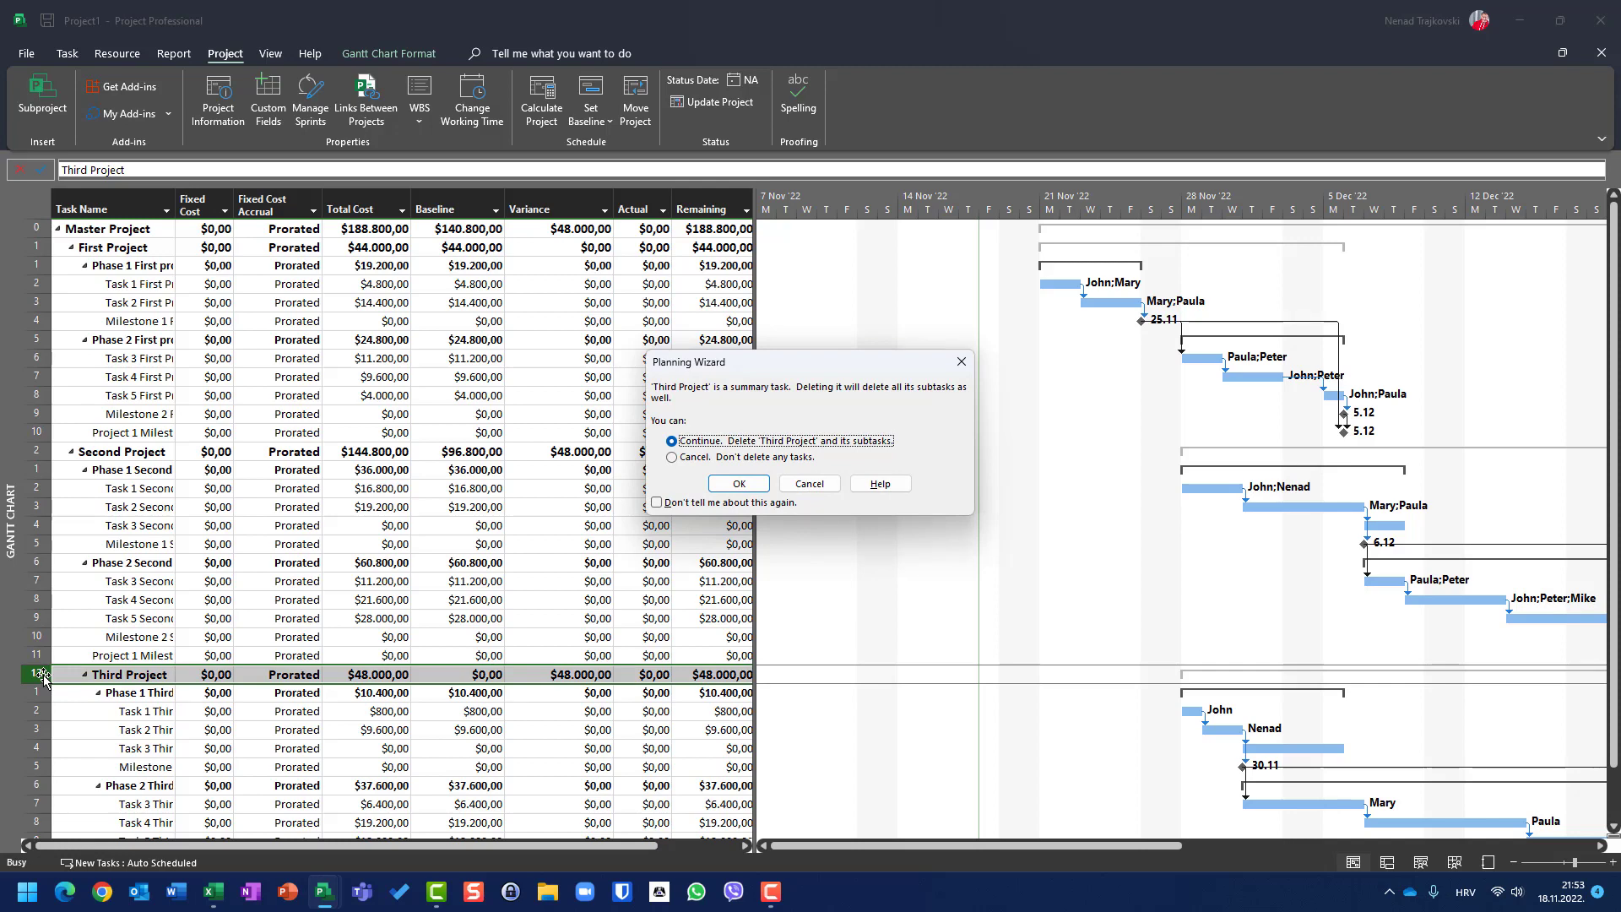
key("Return")
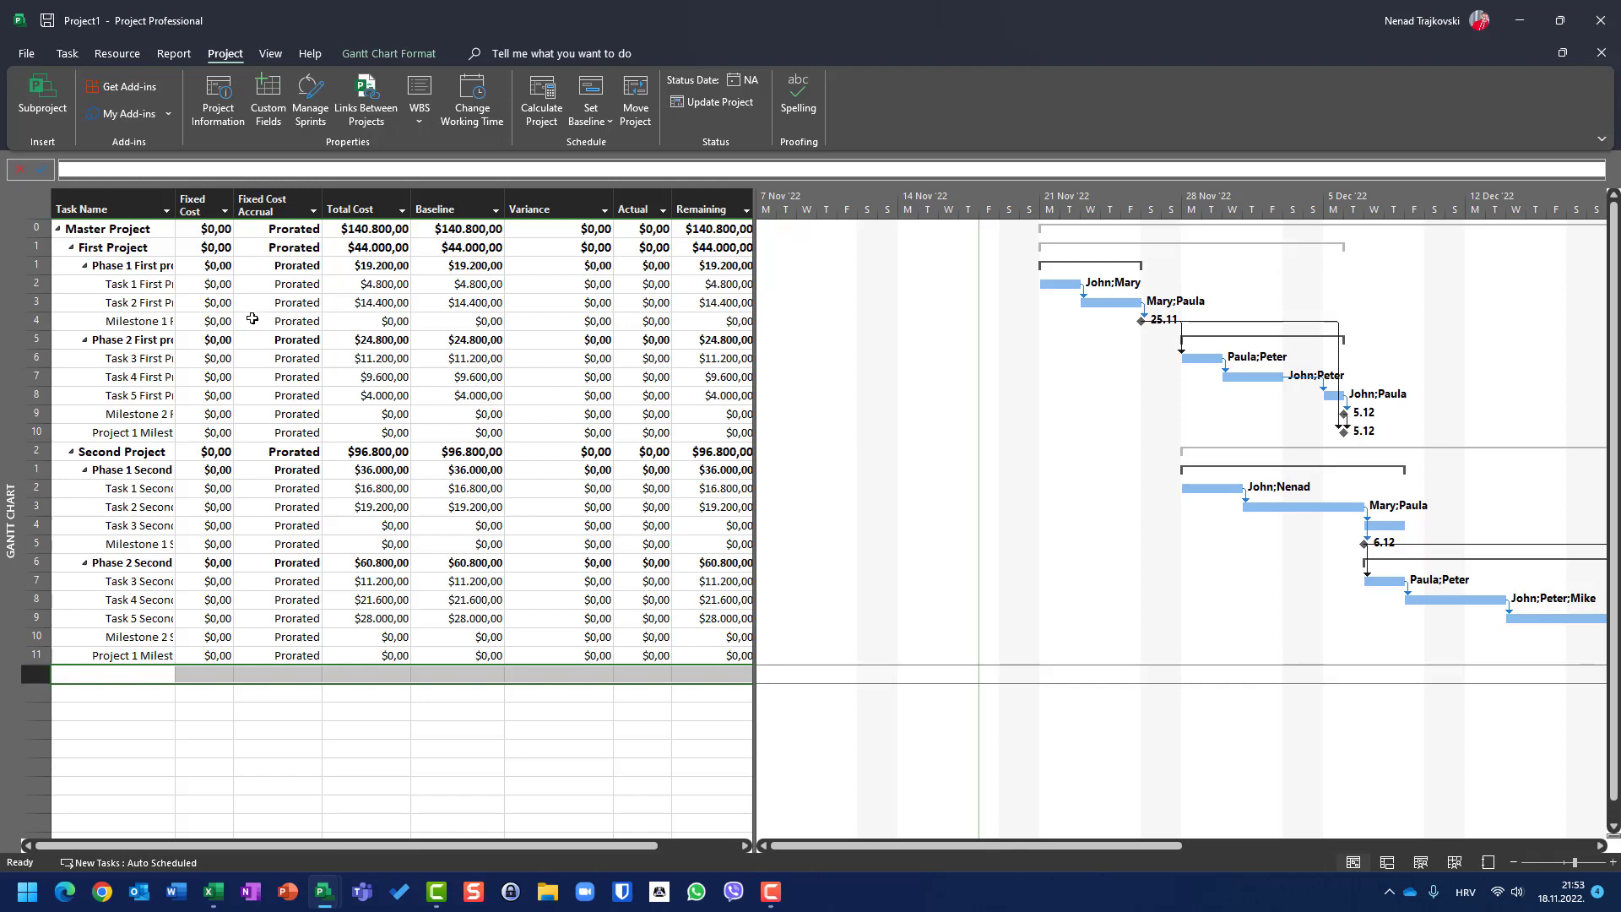
- Show the Entry table and set the duration of Task 1 in First Project to 4 days
right_click(39, 191)
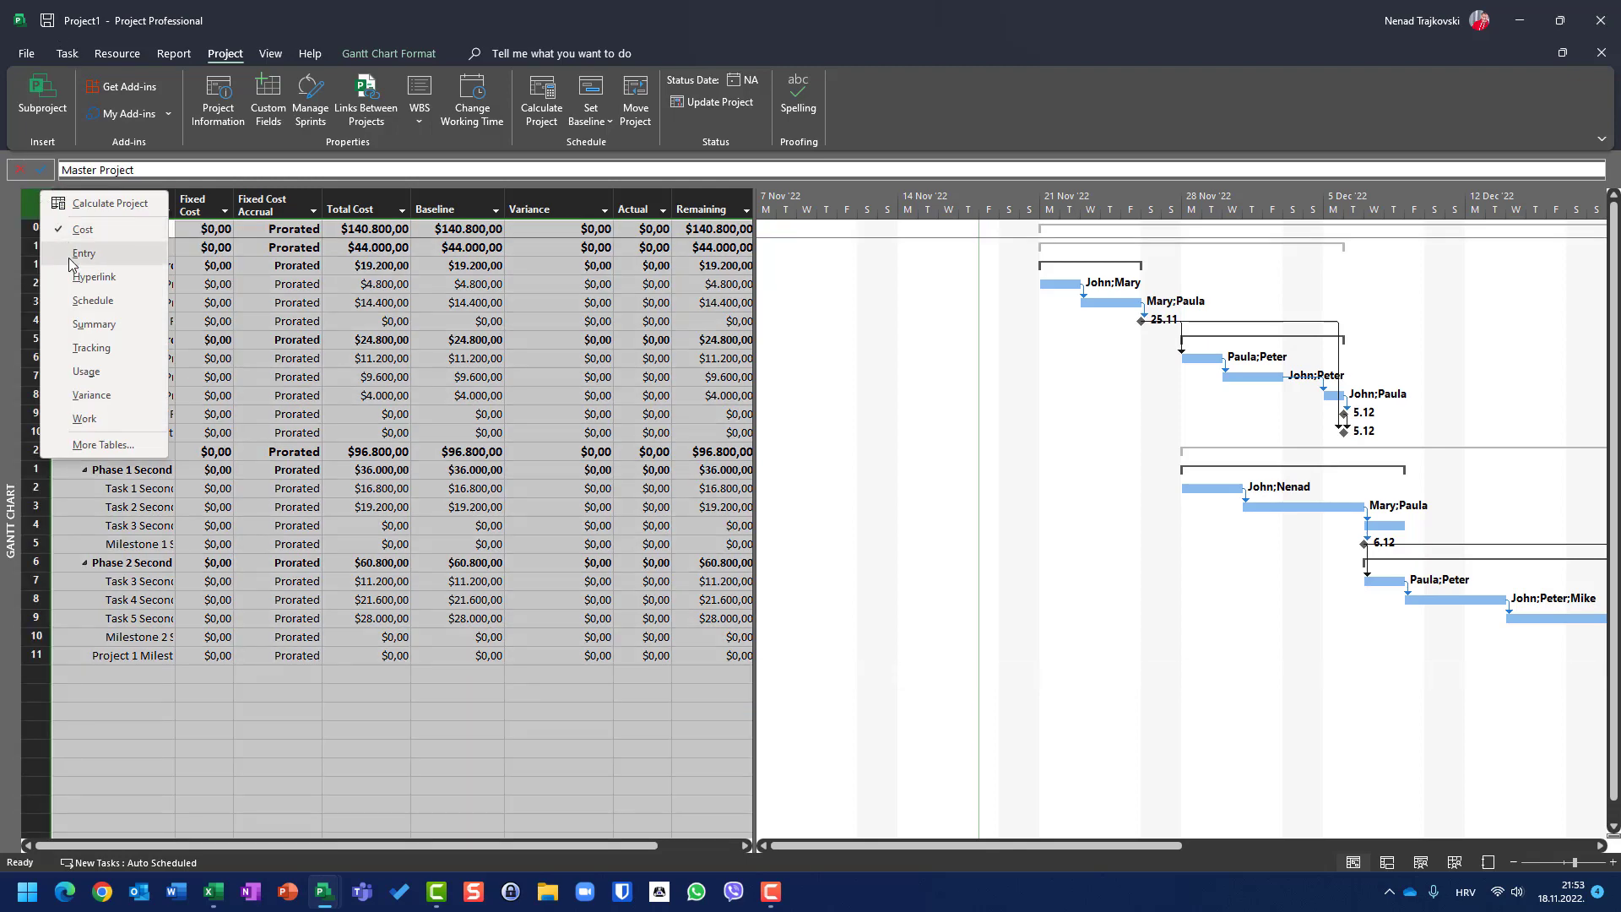
left_click(84, 253)
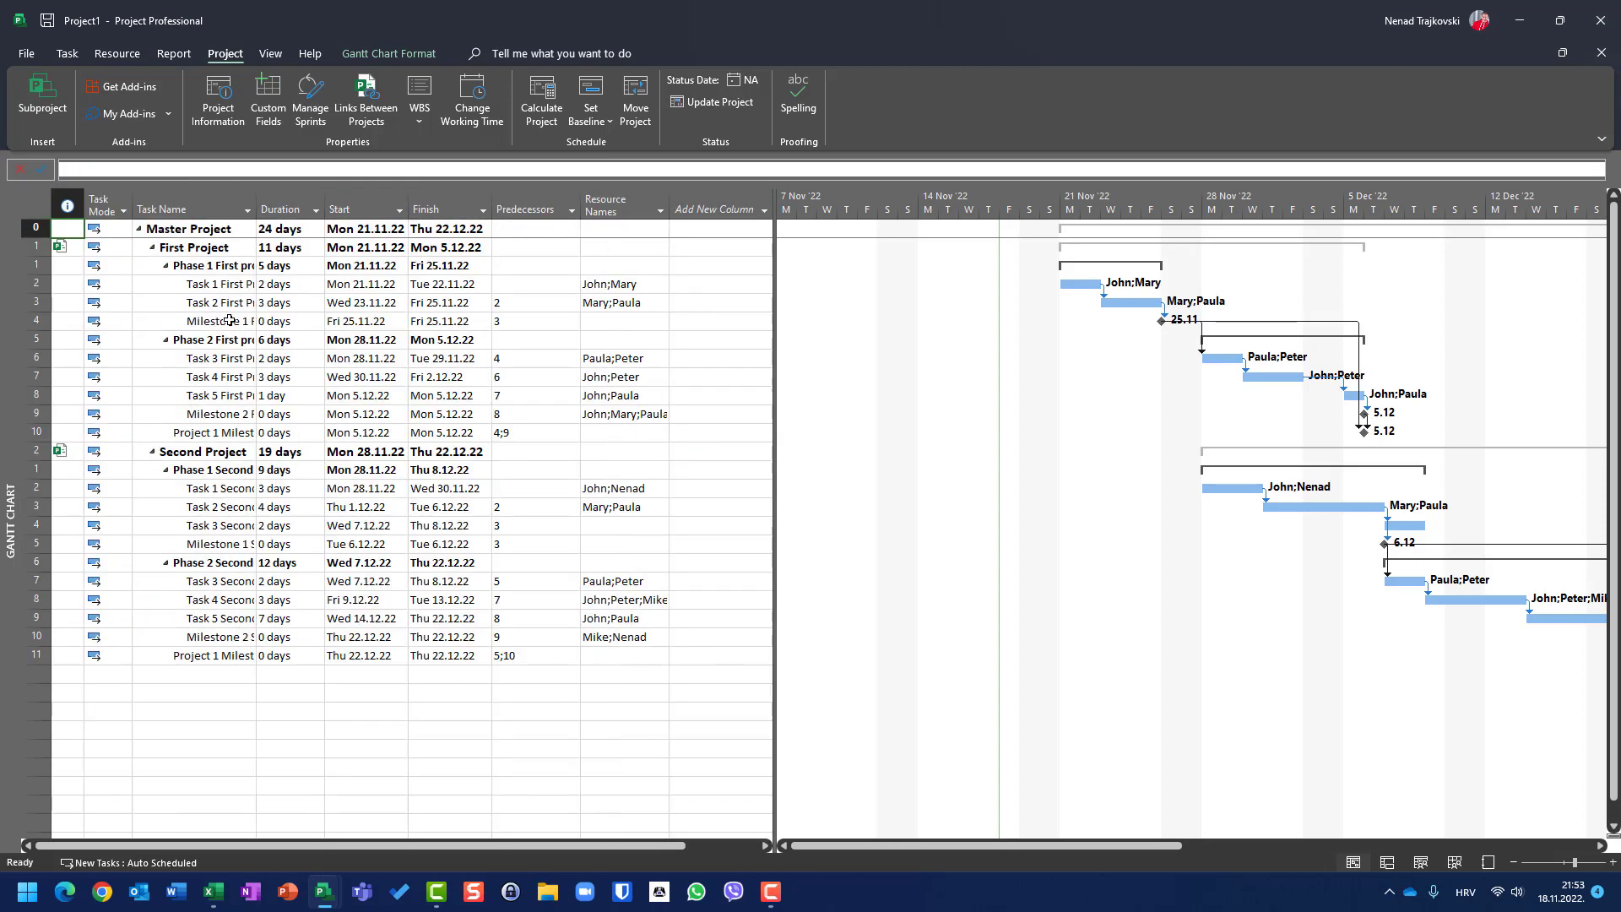
left_click(275, 289)
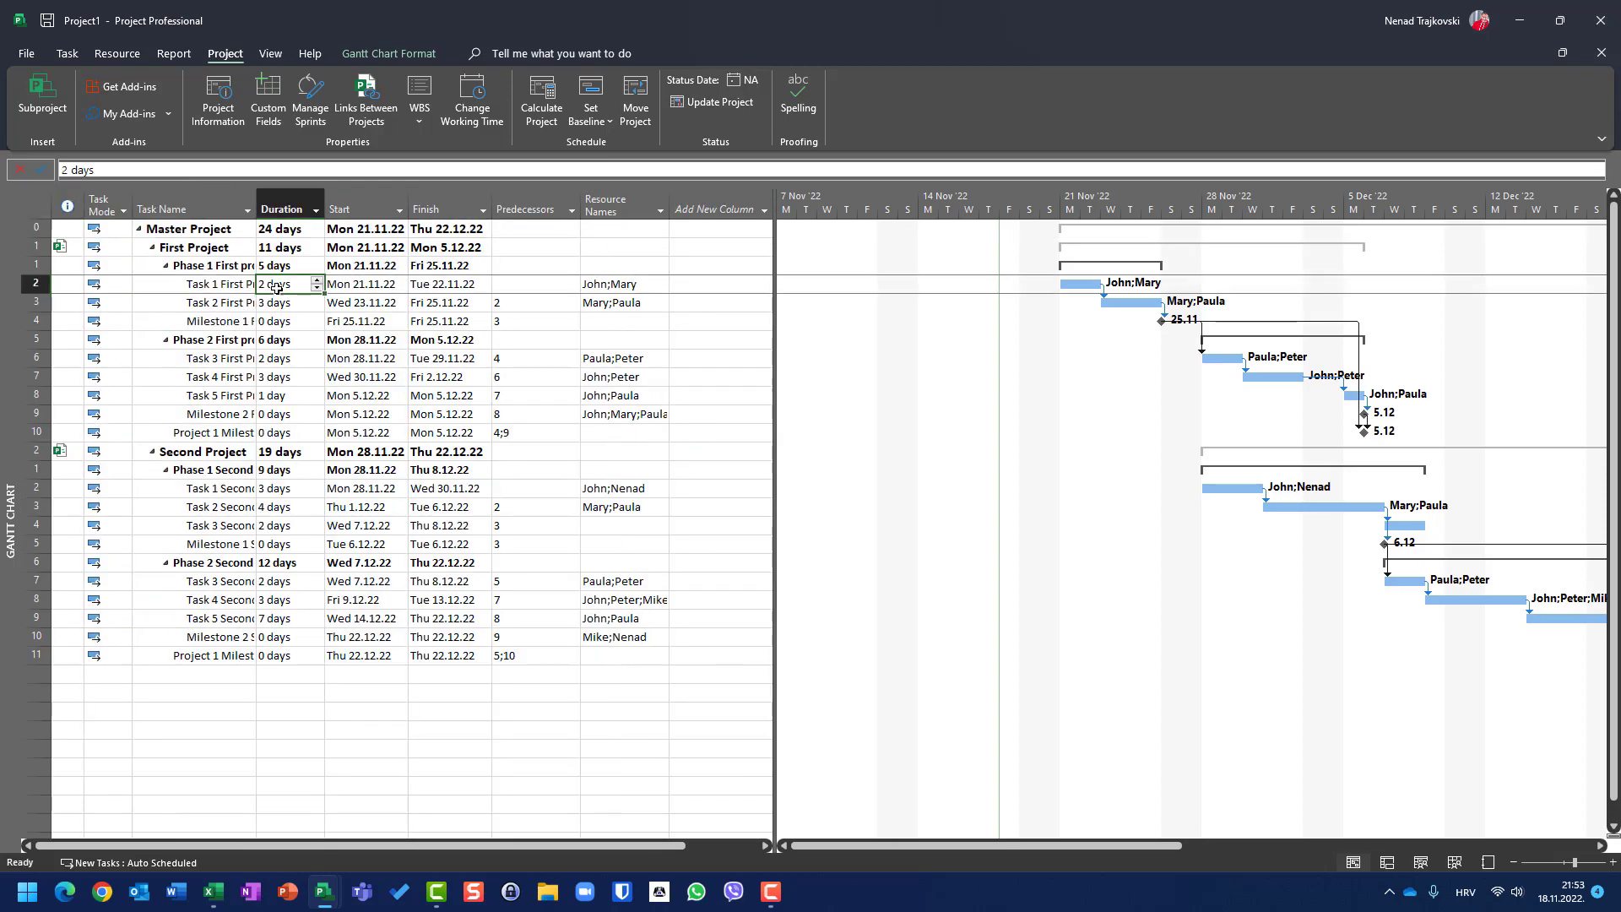
type("4")
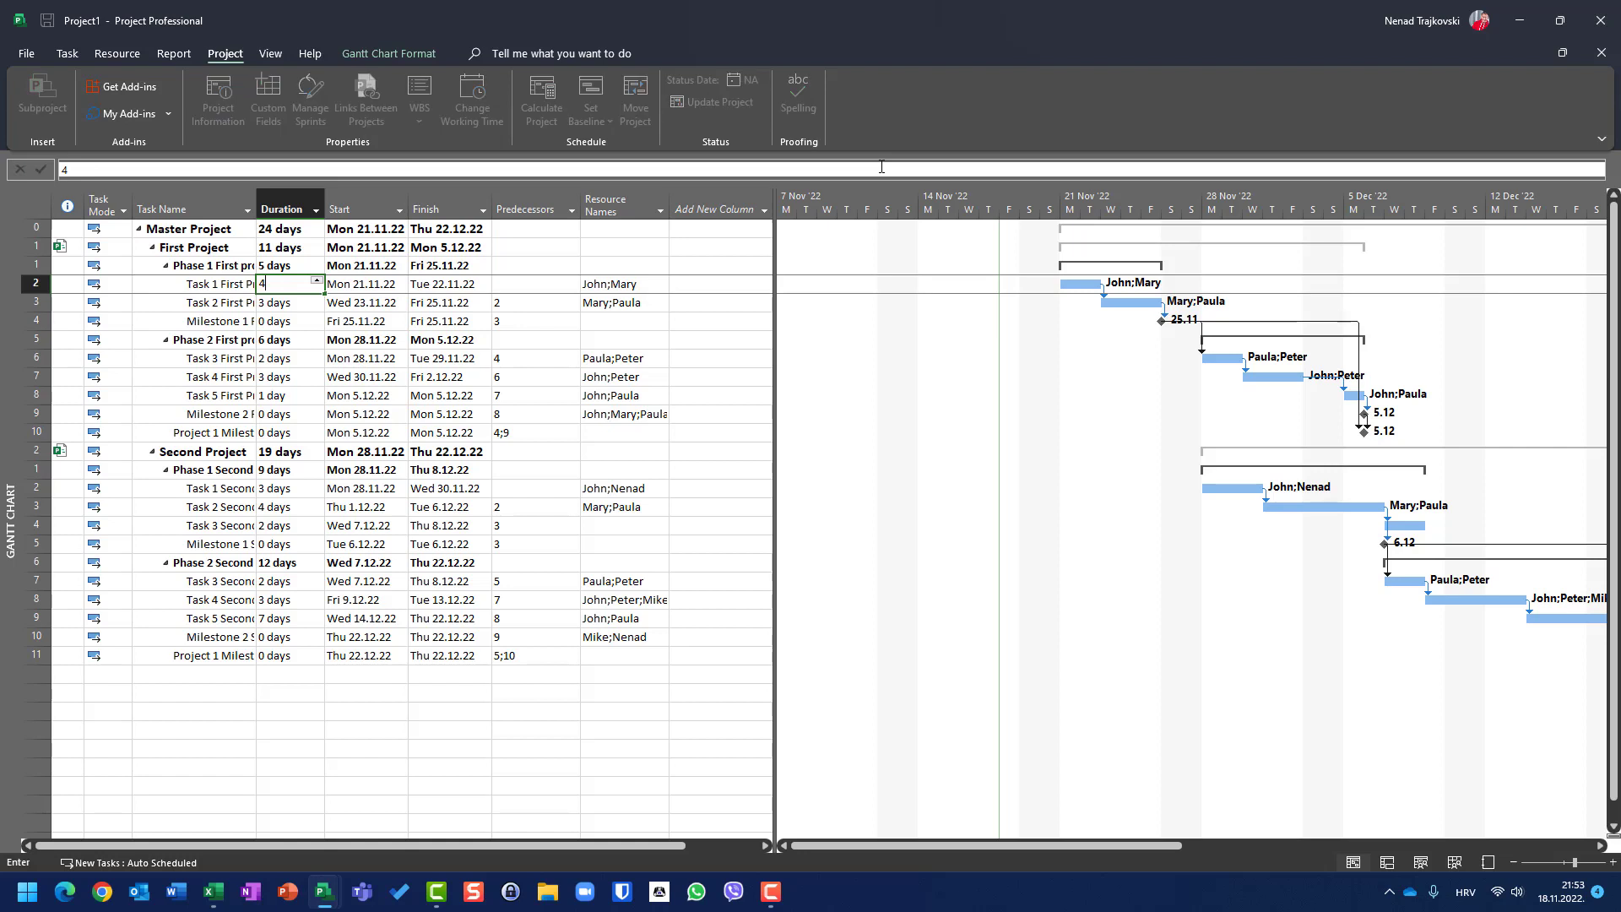
key("Return")
- Set the duration of Task 1 in Second Project to 1 day
key("Down")
key("Down")
key("Down")
key("Down")
key("Down")
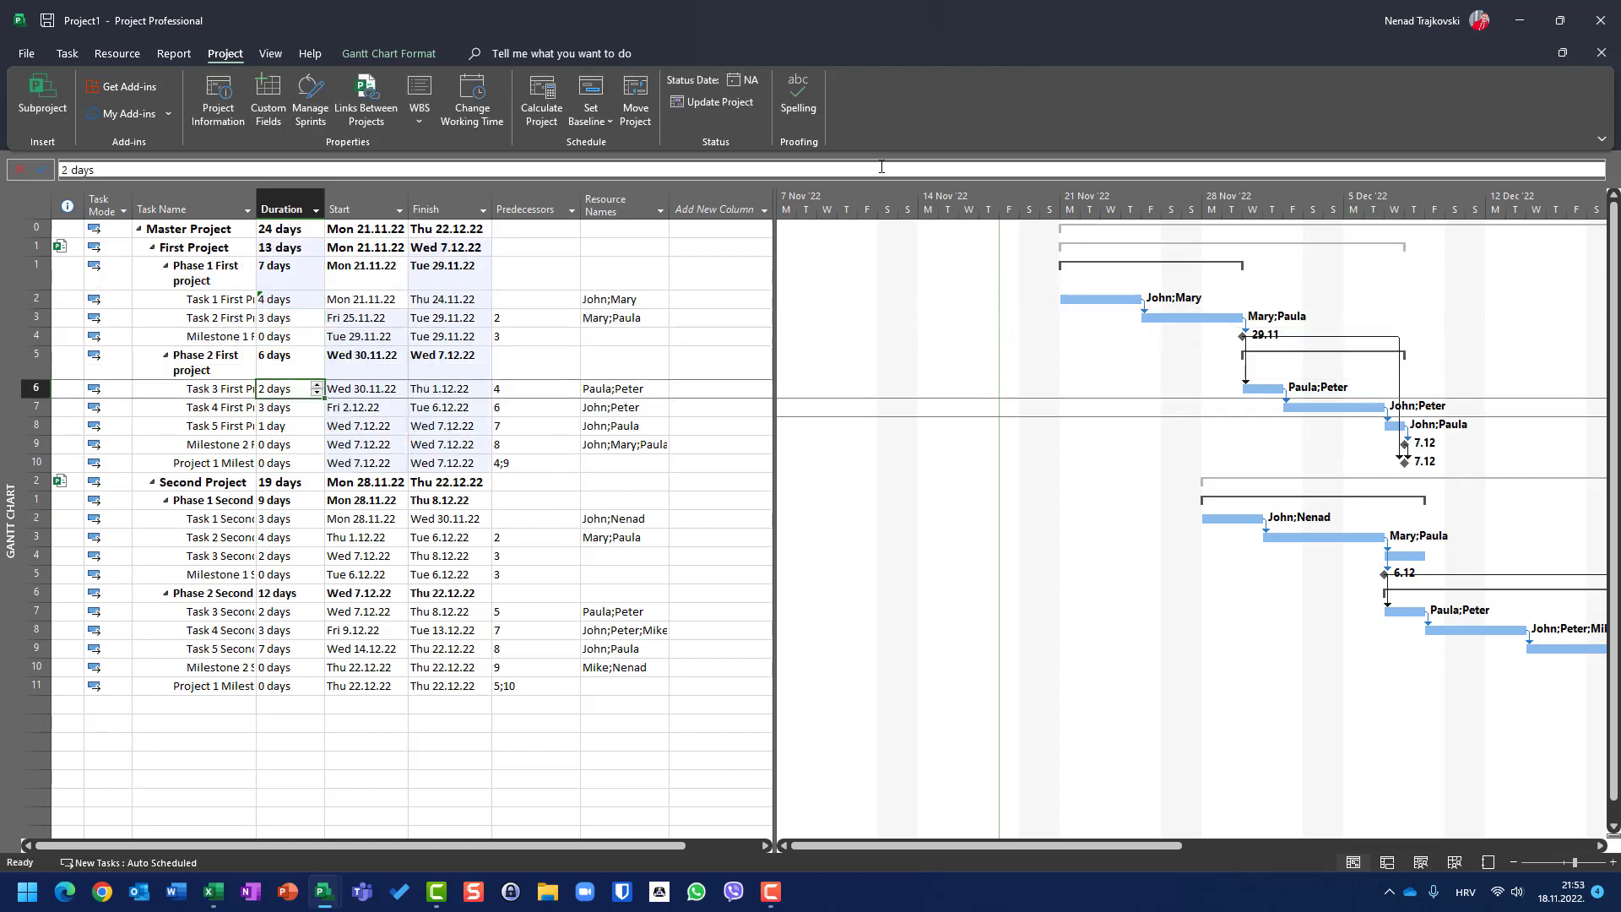
key("Down")
key("Down")
key("Down")
key("Down")
key("Down")
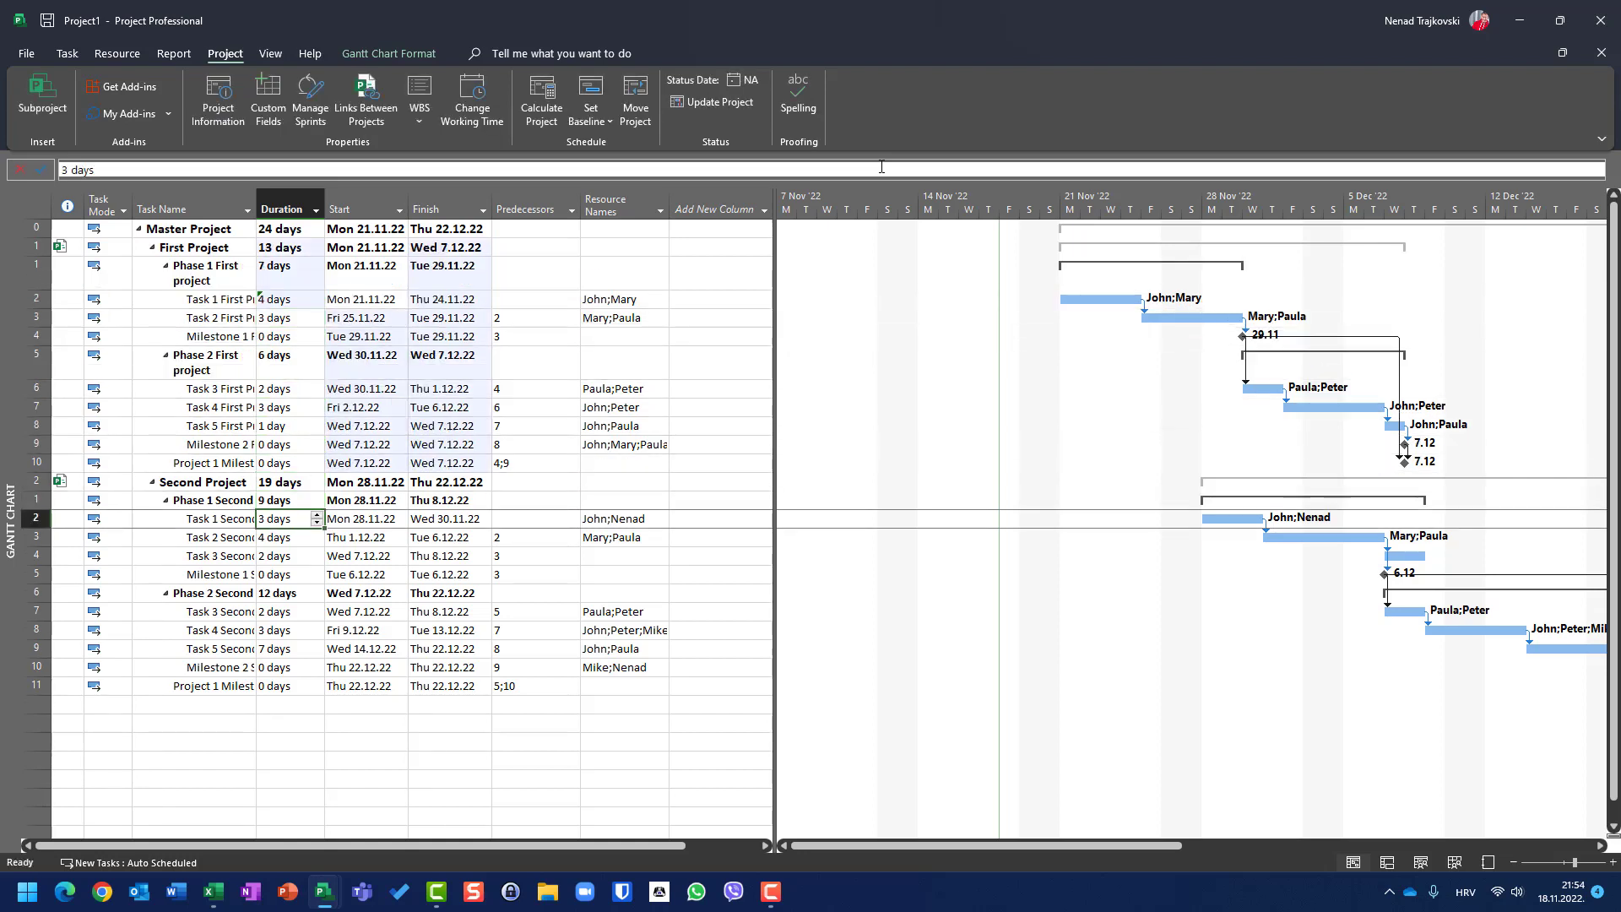
type("1")
key("Return")
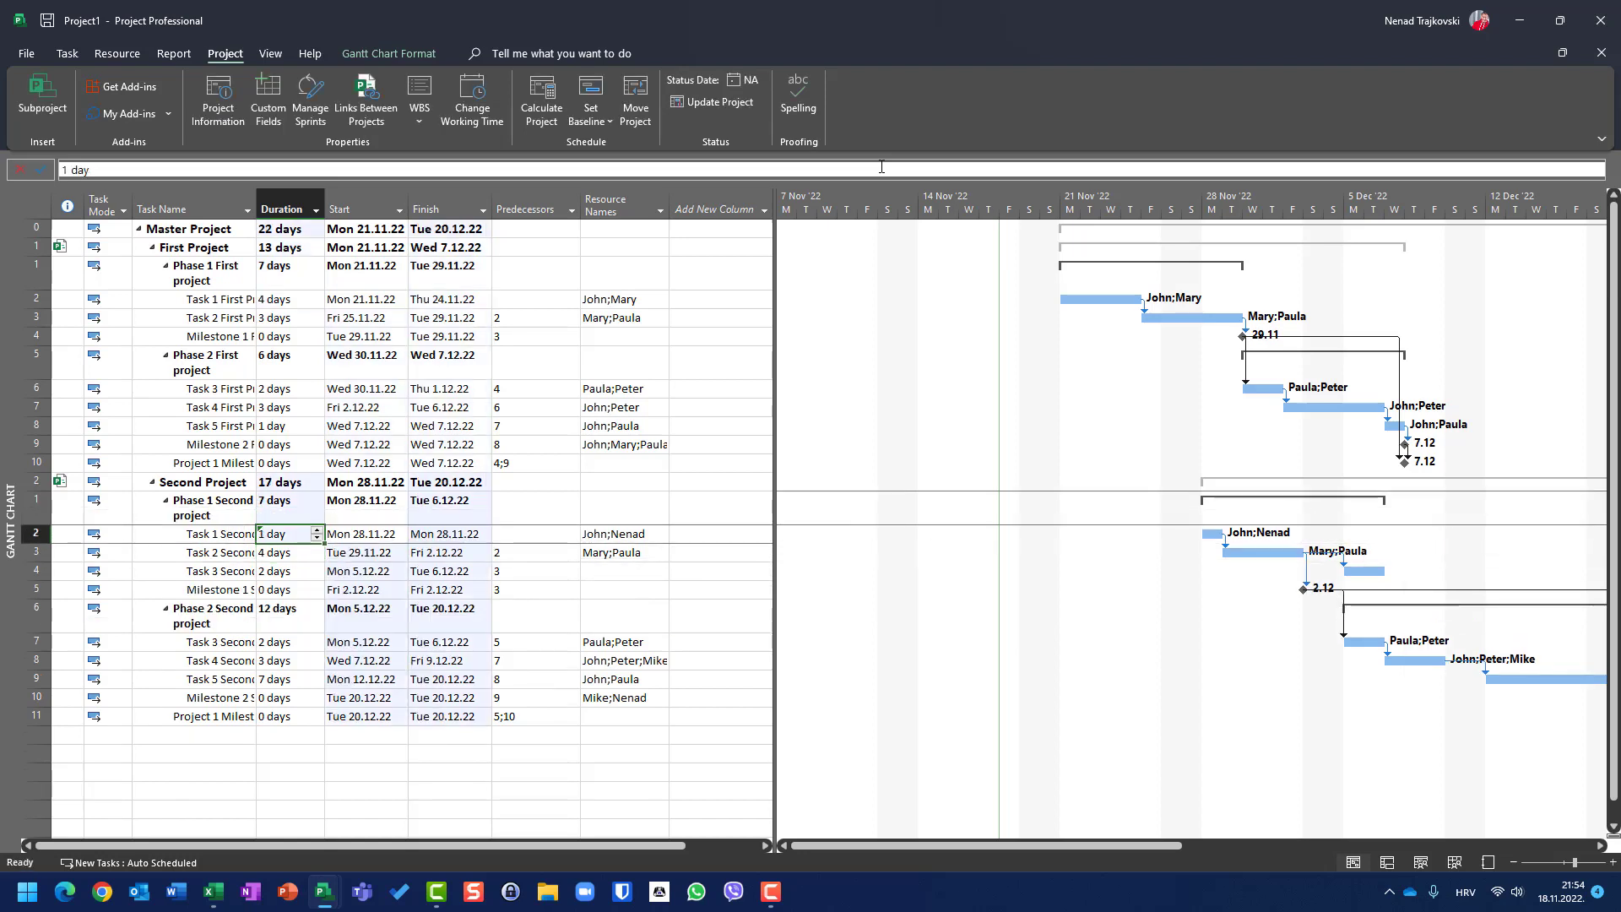
- Examine the recalculated durations of the master project, both subprojects and their phases
key("Up")
key("Up")
key("Up")
key("Up")
key("Up")
key("Up")
key("Up")
key("Up")
key("Up")
key("Up")
key("Up")
key("Down")
key("Down")
key("Down")
key("Down")
key("Down")
key("Down")
key("Down")
key("Down")
key("Down")
key("Down")
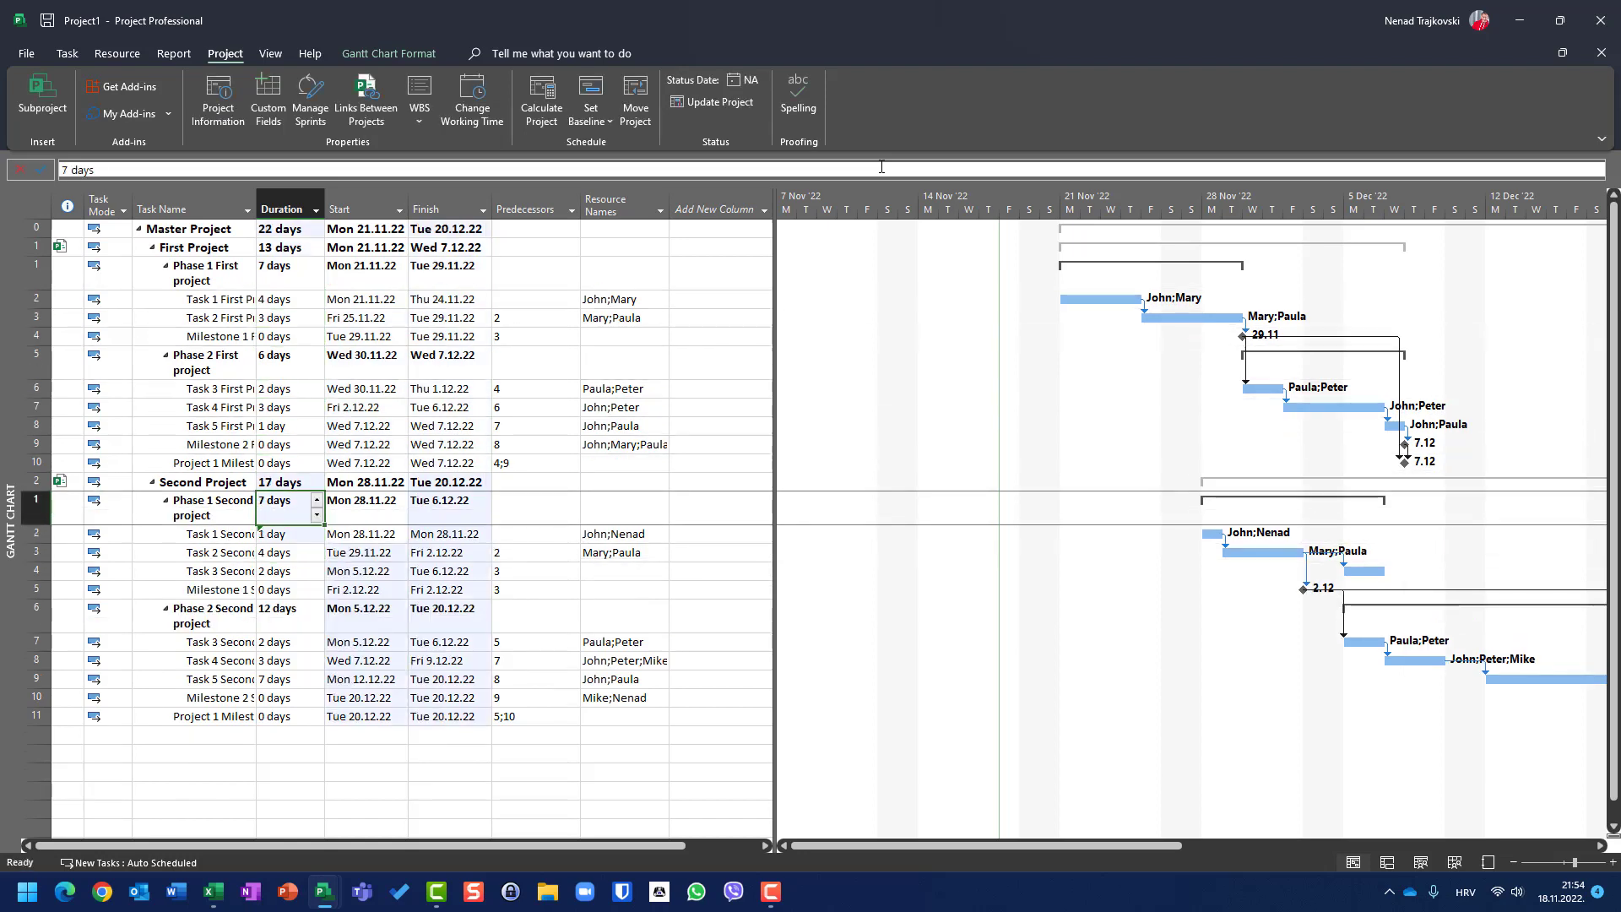
key("Down")
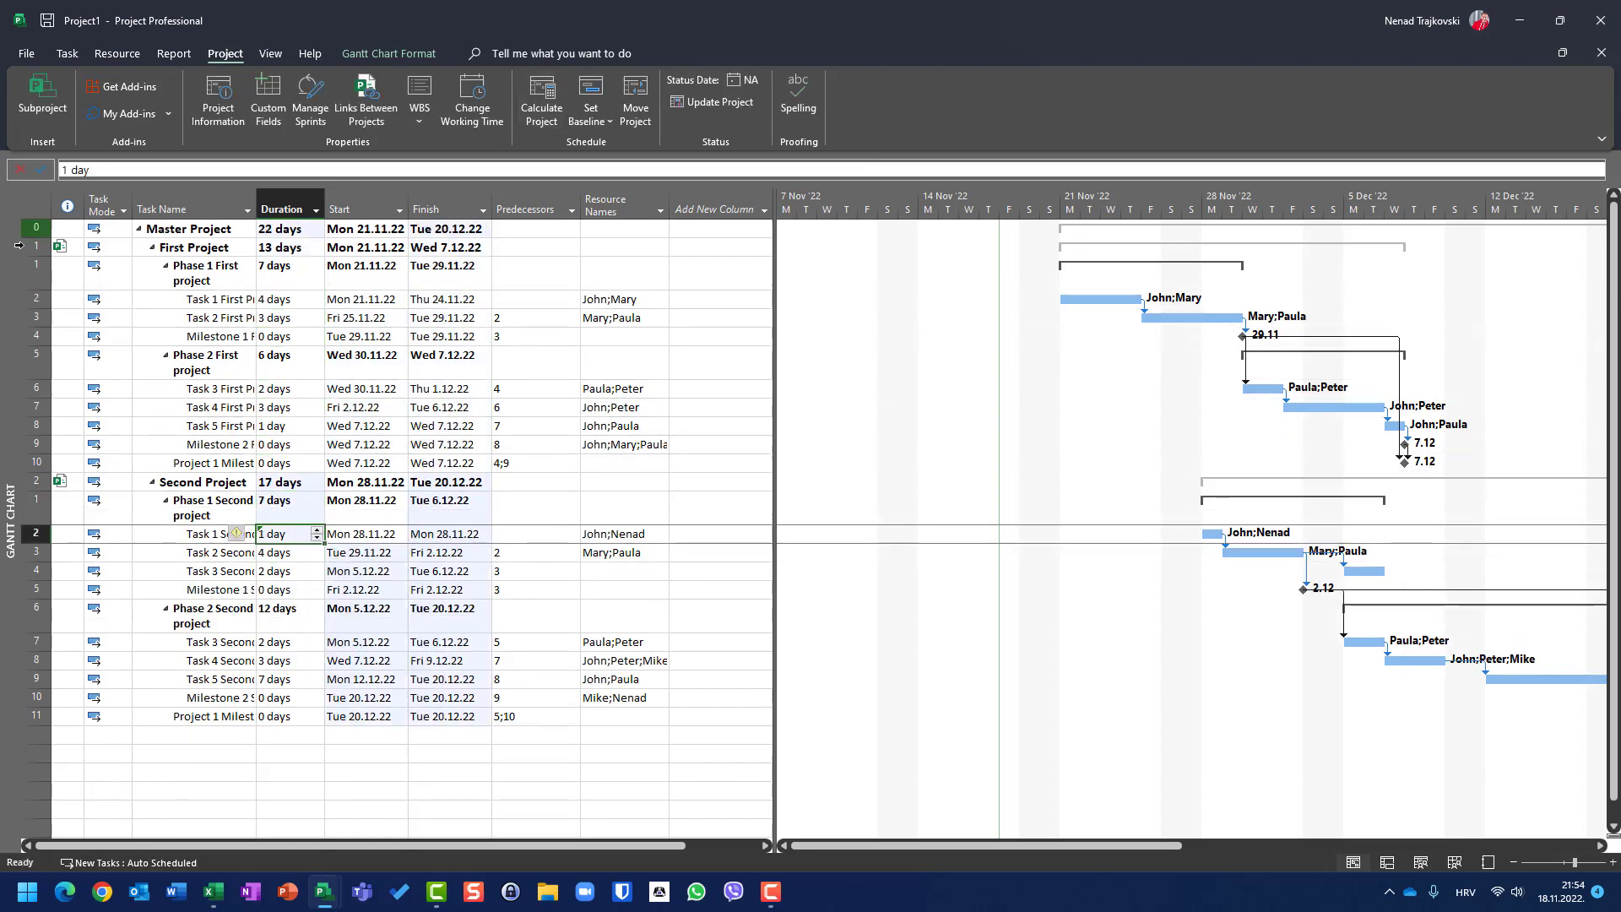
- Show the Cost table and compare the baseline, total cost and variance of Task 1 in First Project
right_click(25, 202)
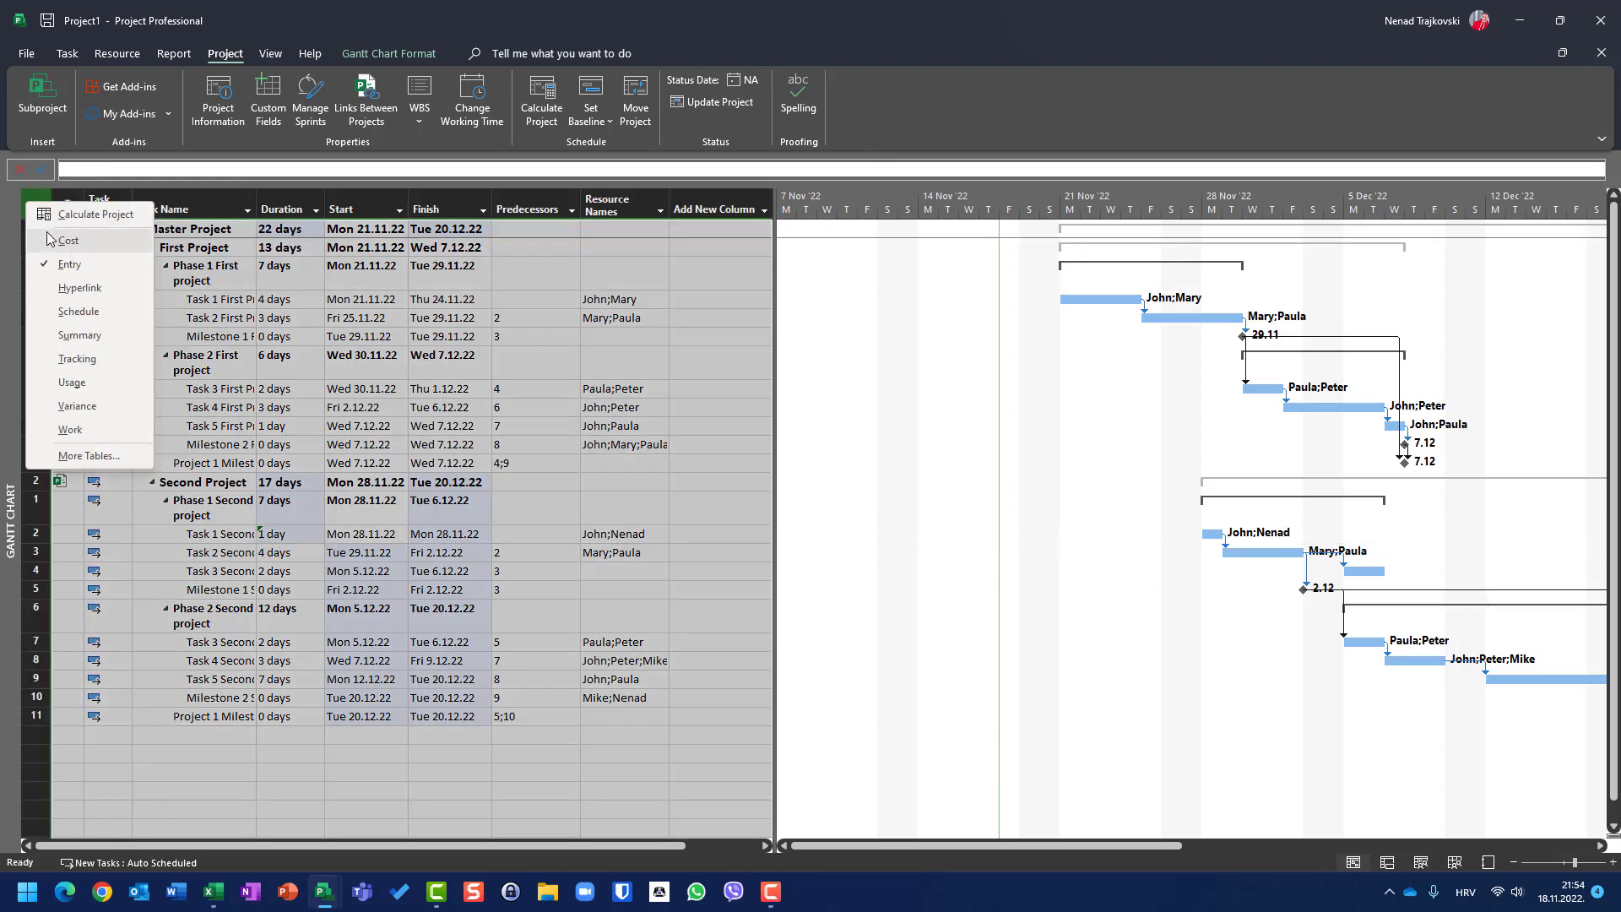
left_click(44, 235)
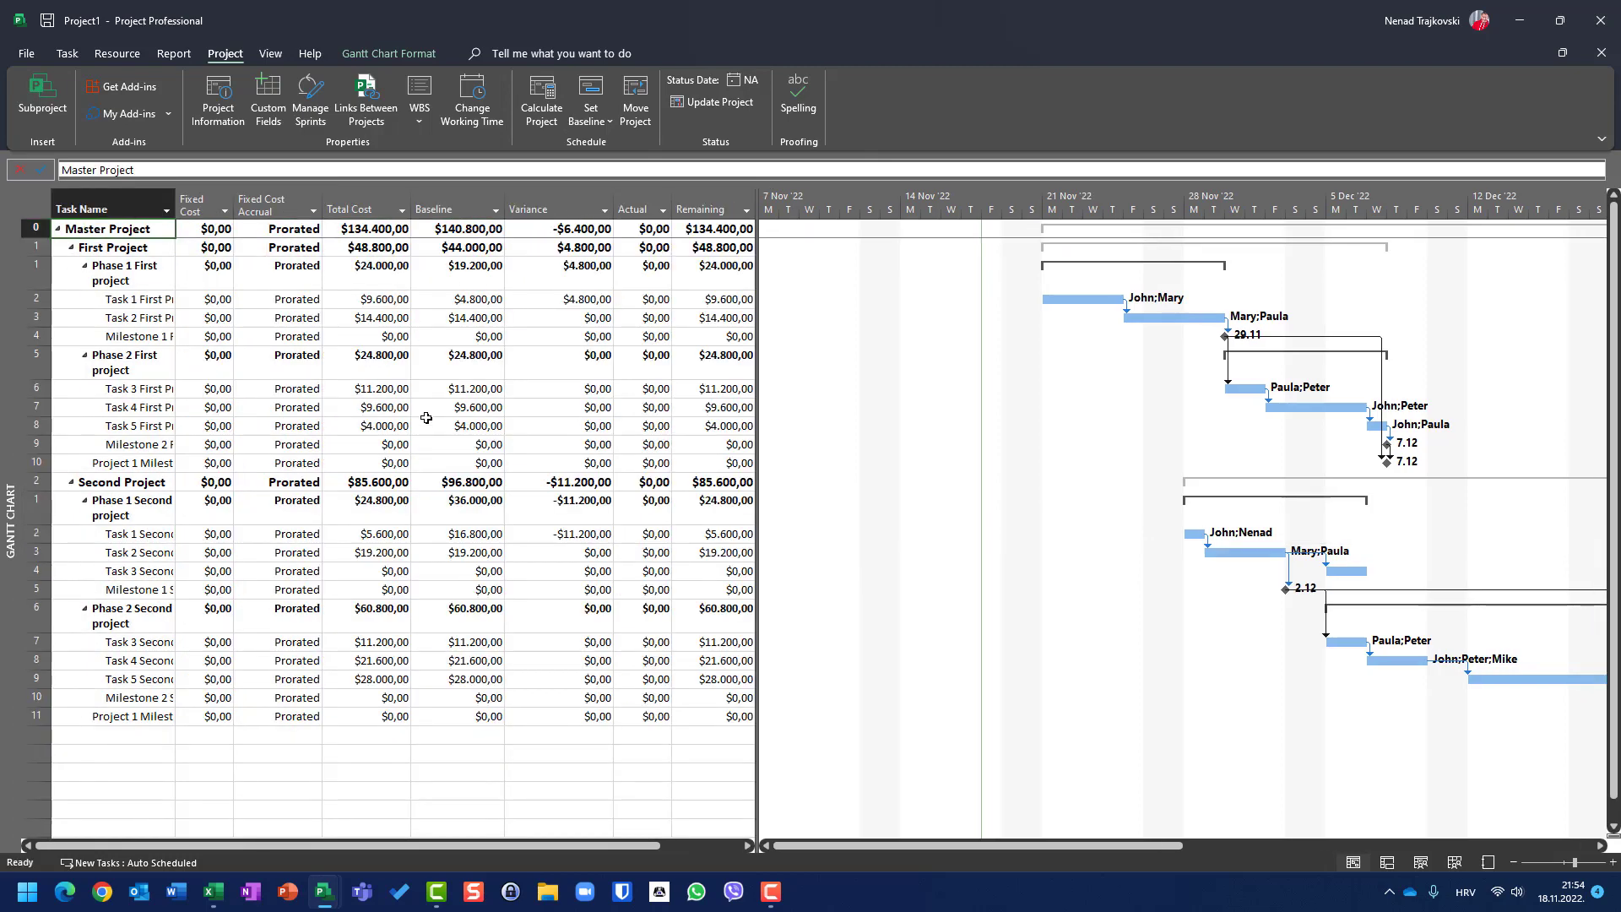
left_click(445, 302)
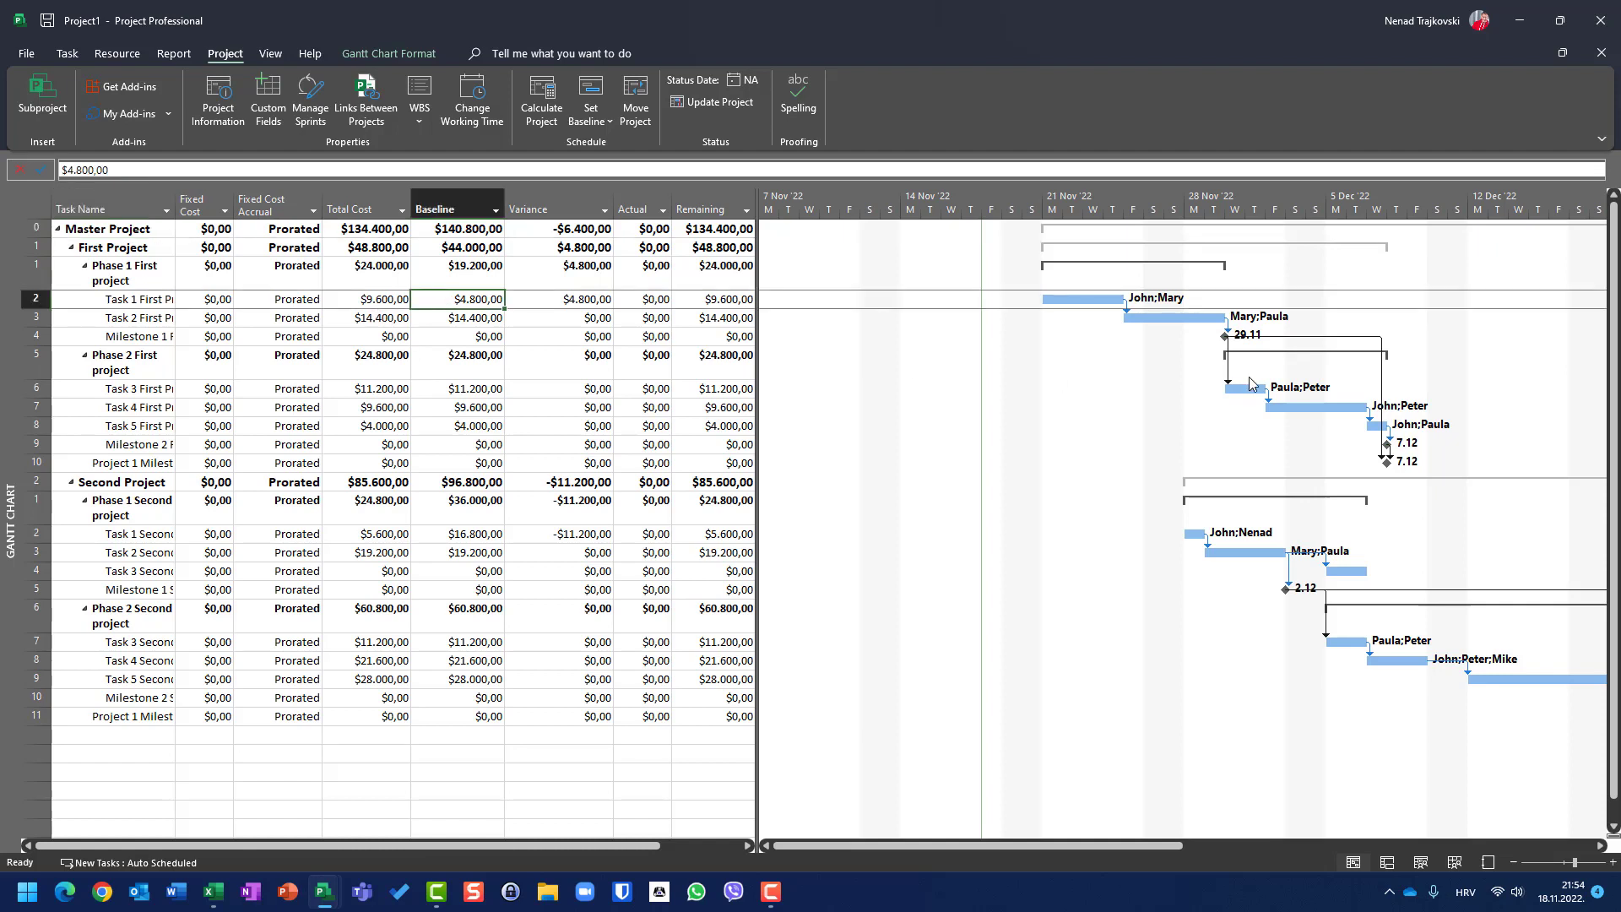
key("Left")
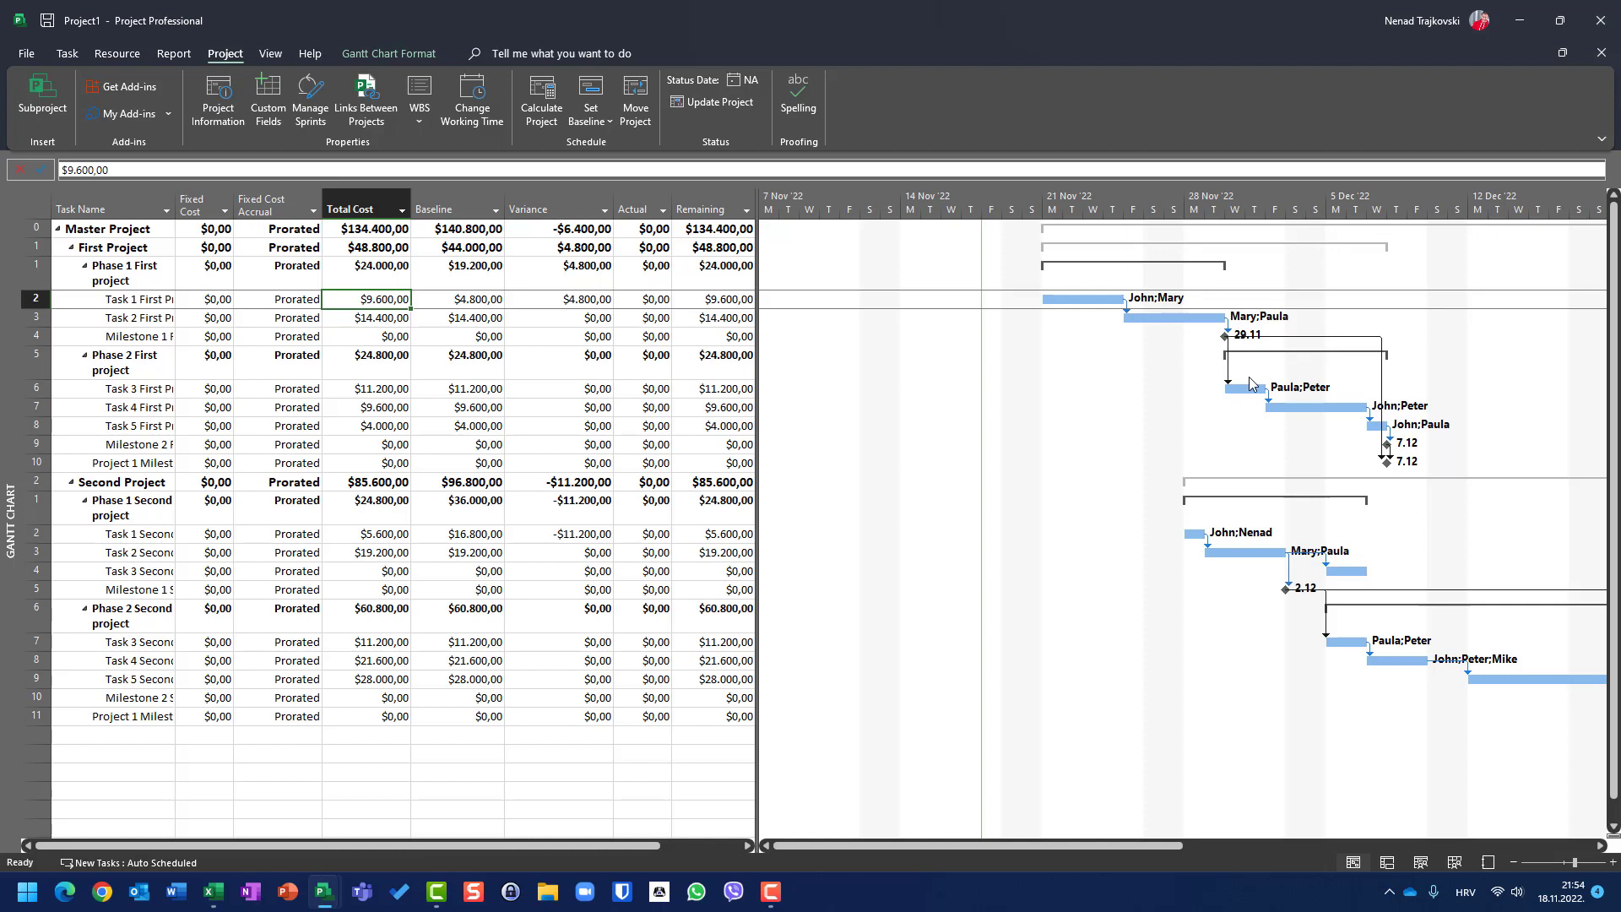
key("Right")
key("Right")
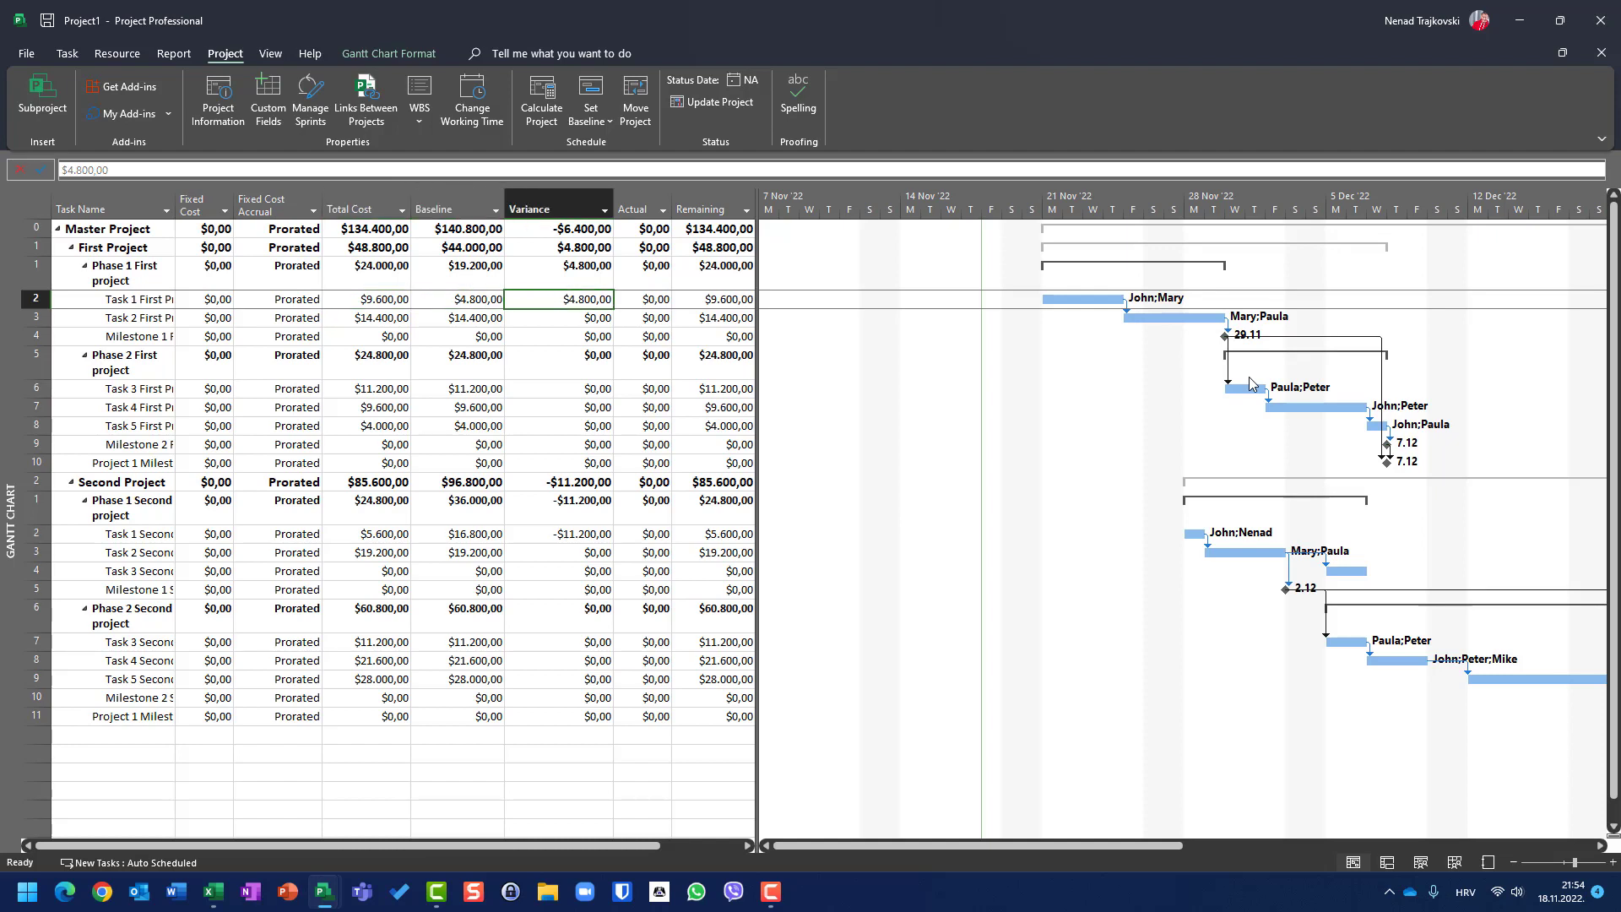
- Compare the total cost, baseline cost and variance of Task 1 in Second Project
key("Down")
key("Down")
key("Down")
key("Down")
key("Down")
key("Down")
key("Down")
key("Down")
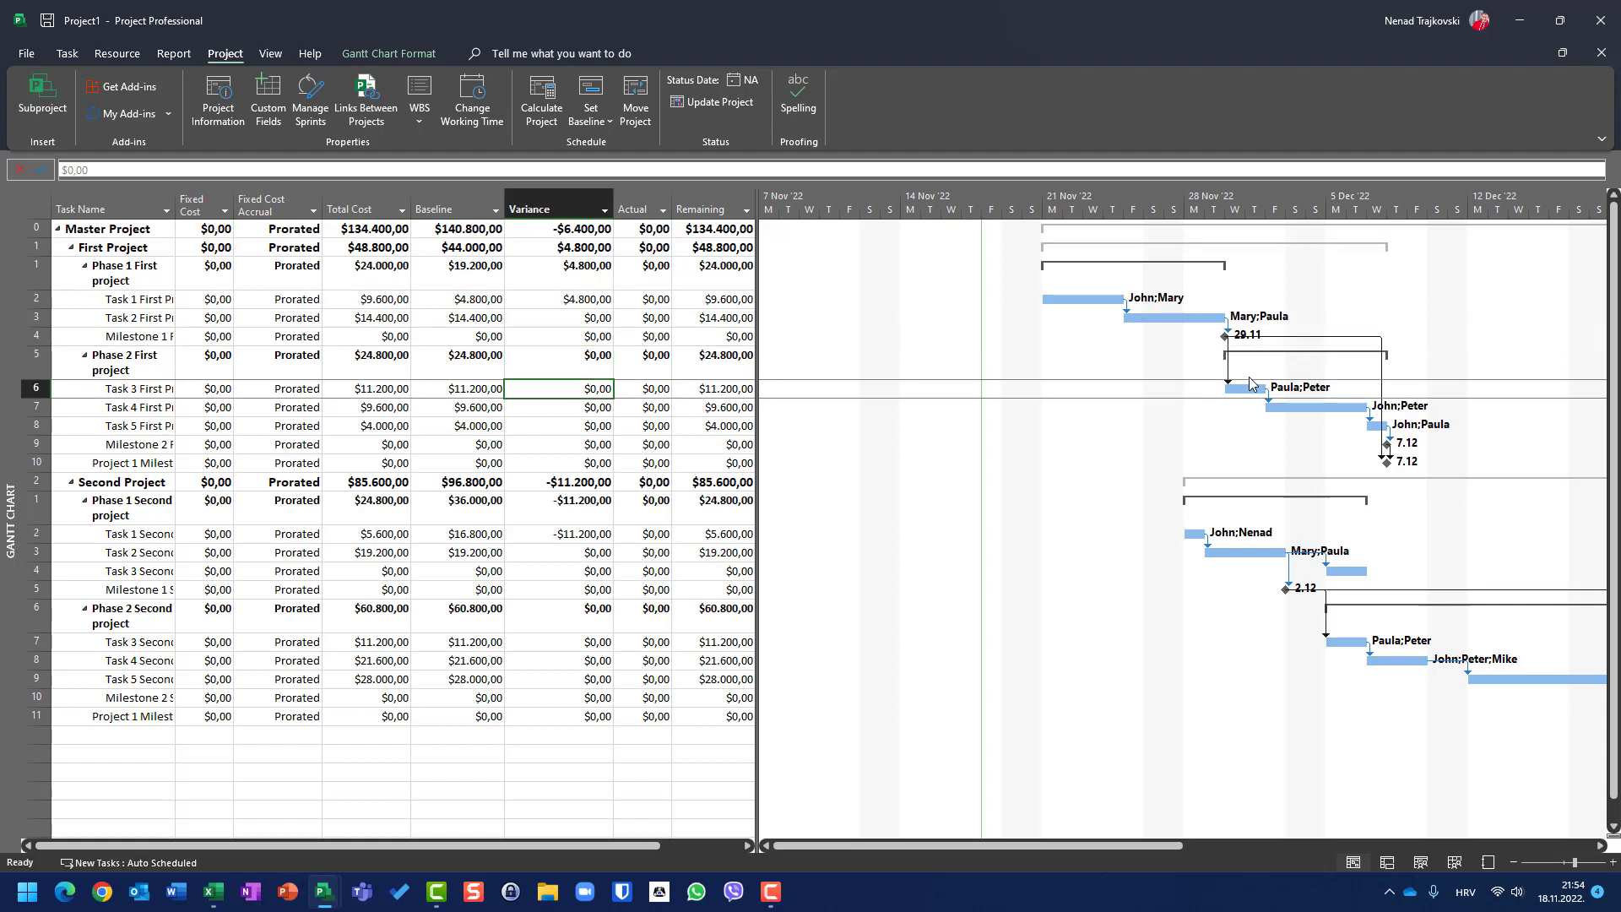
key("Down")
key("Down")
key("Down")
key("Down")
key("Up")
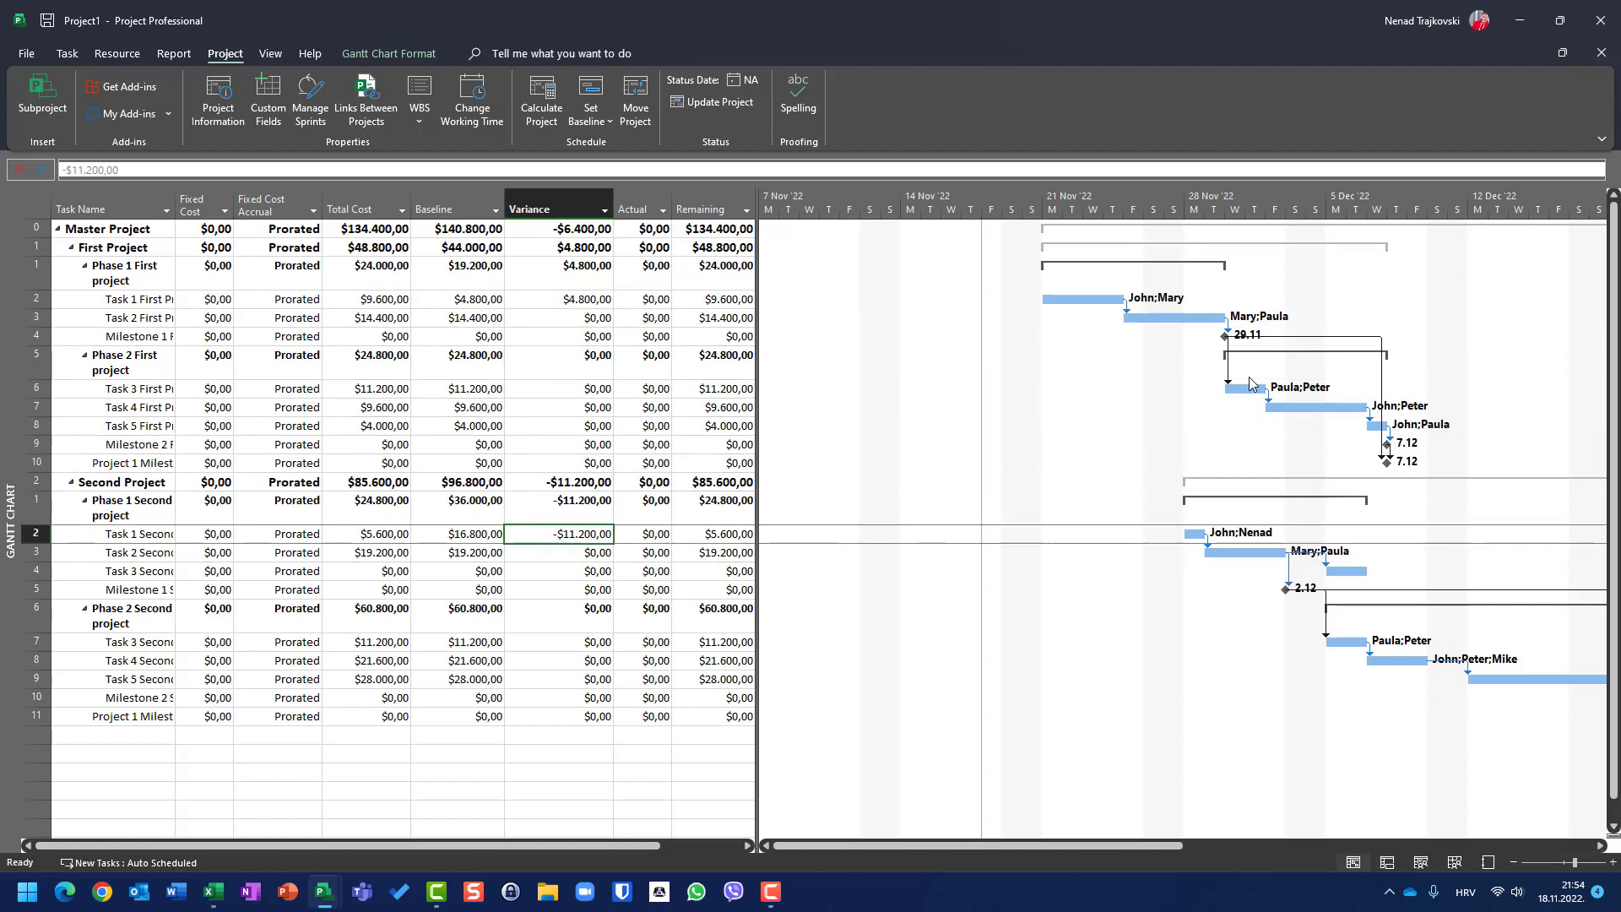
key("Left")
key("Left")
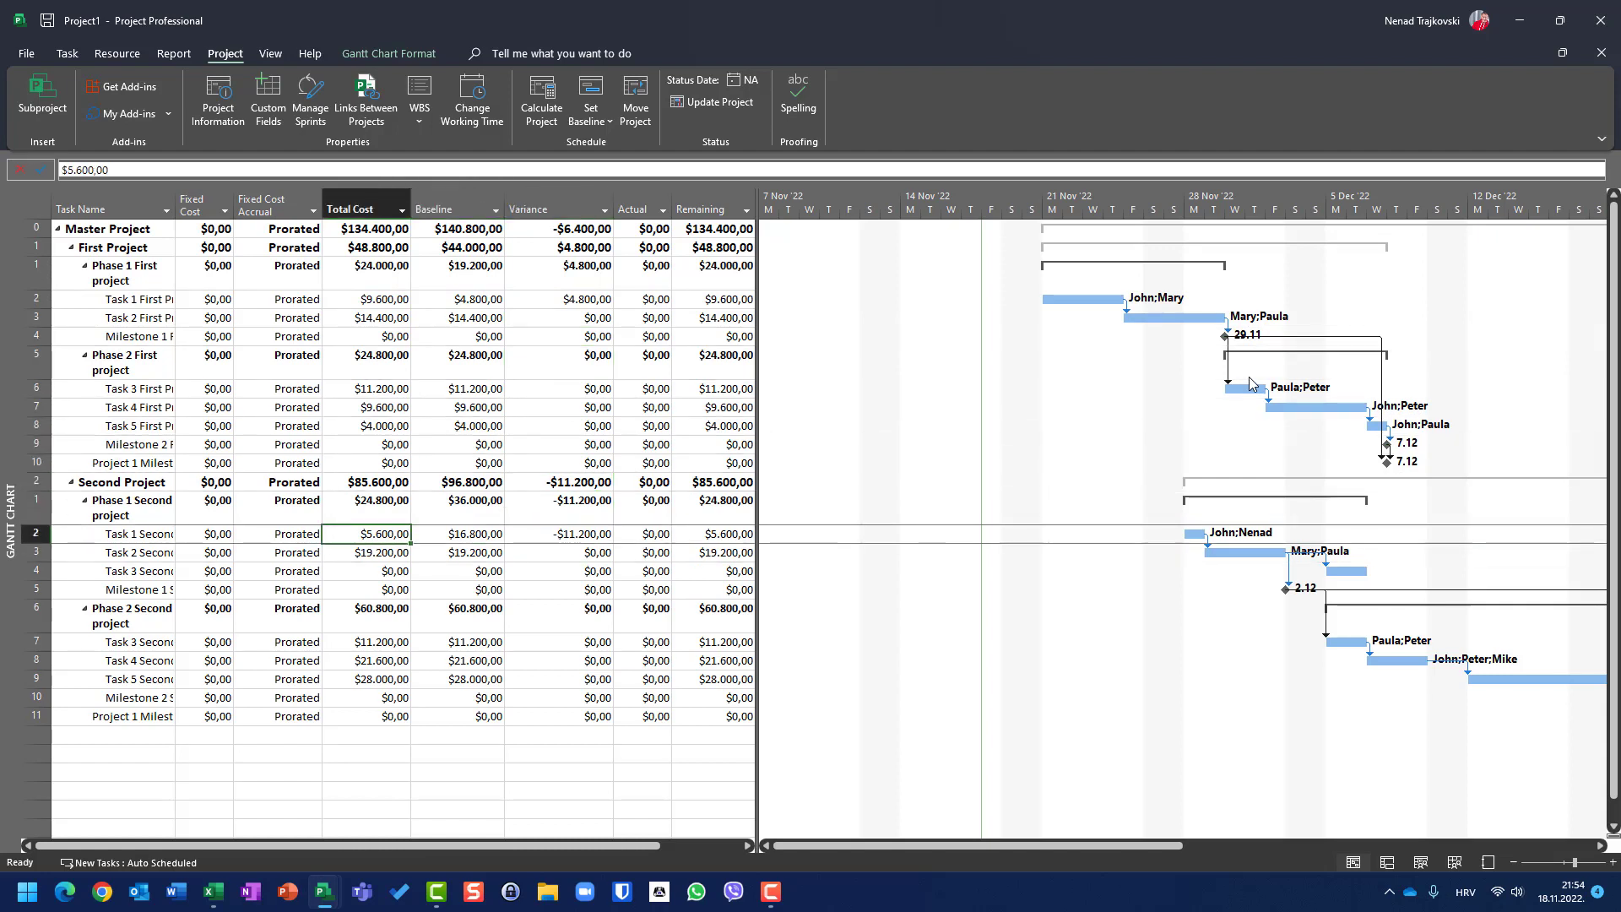
key("Right")
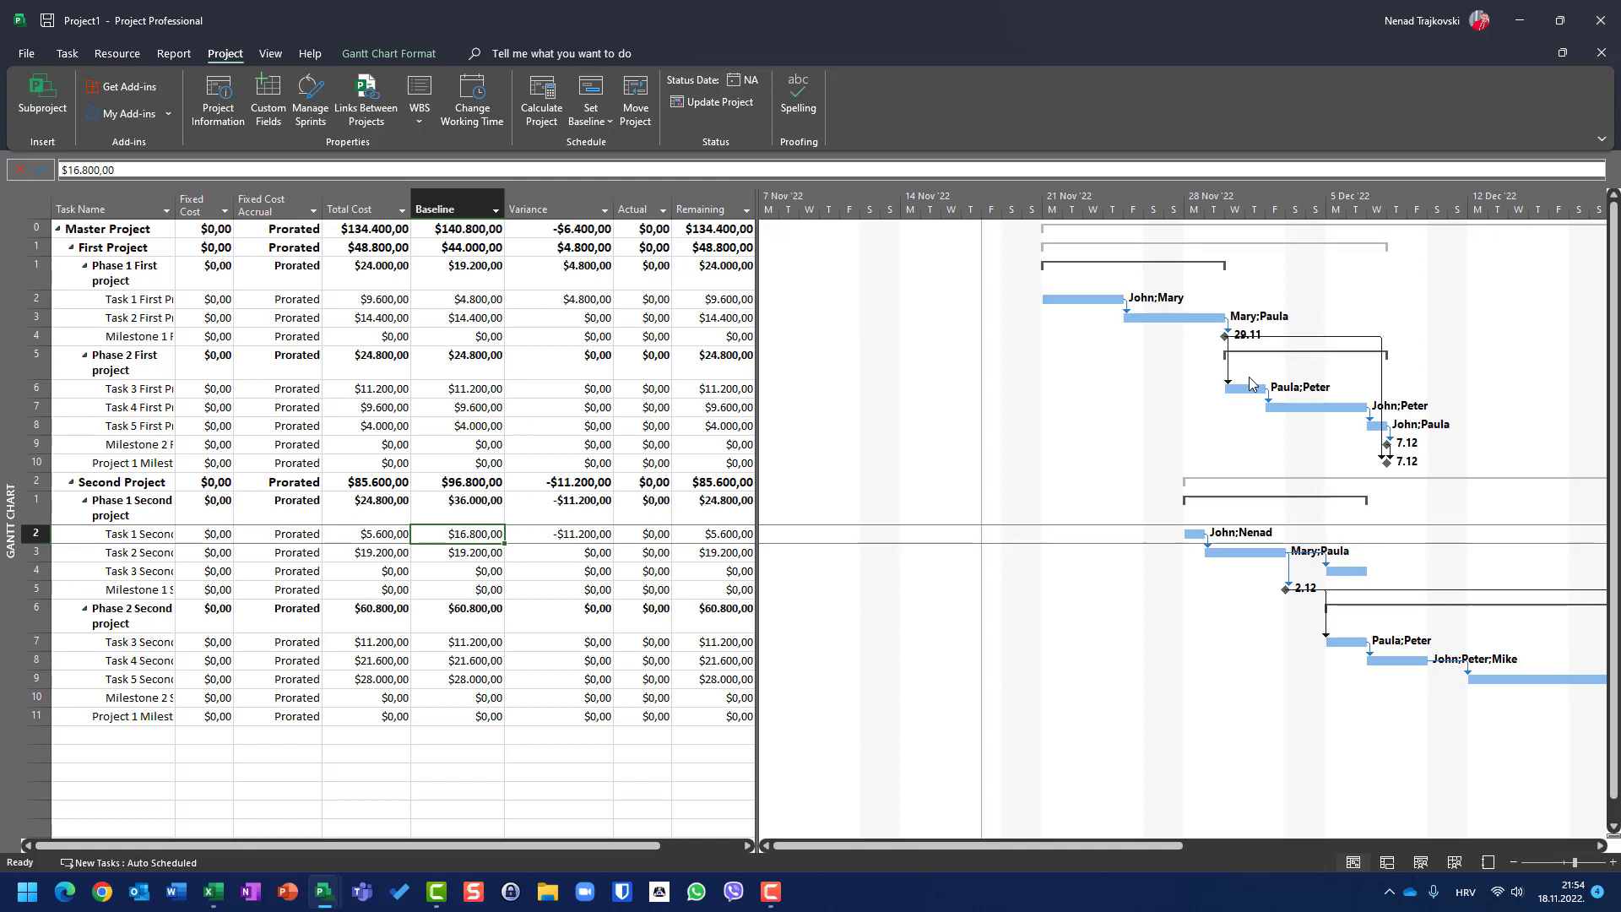
key("Left")
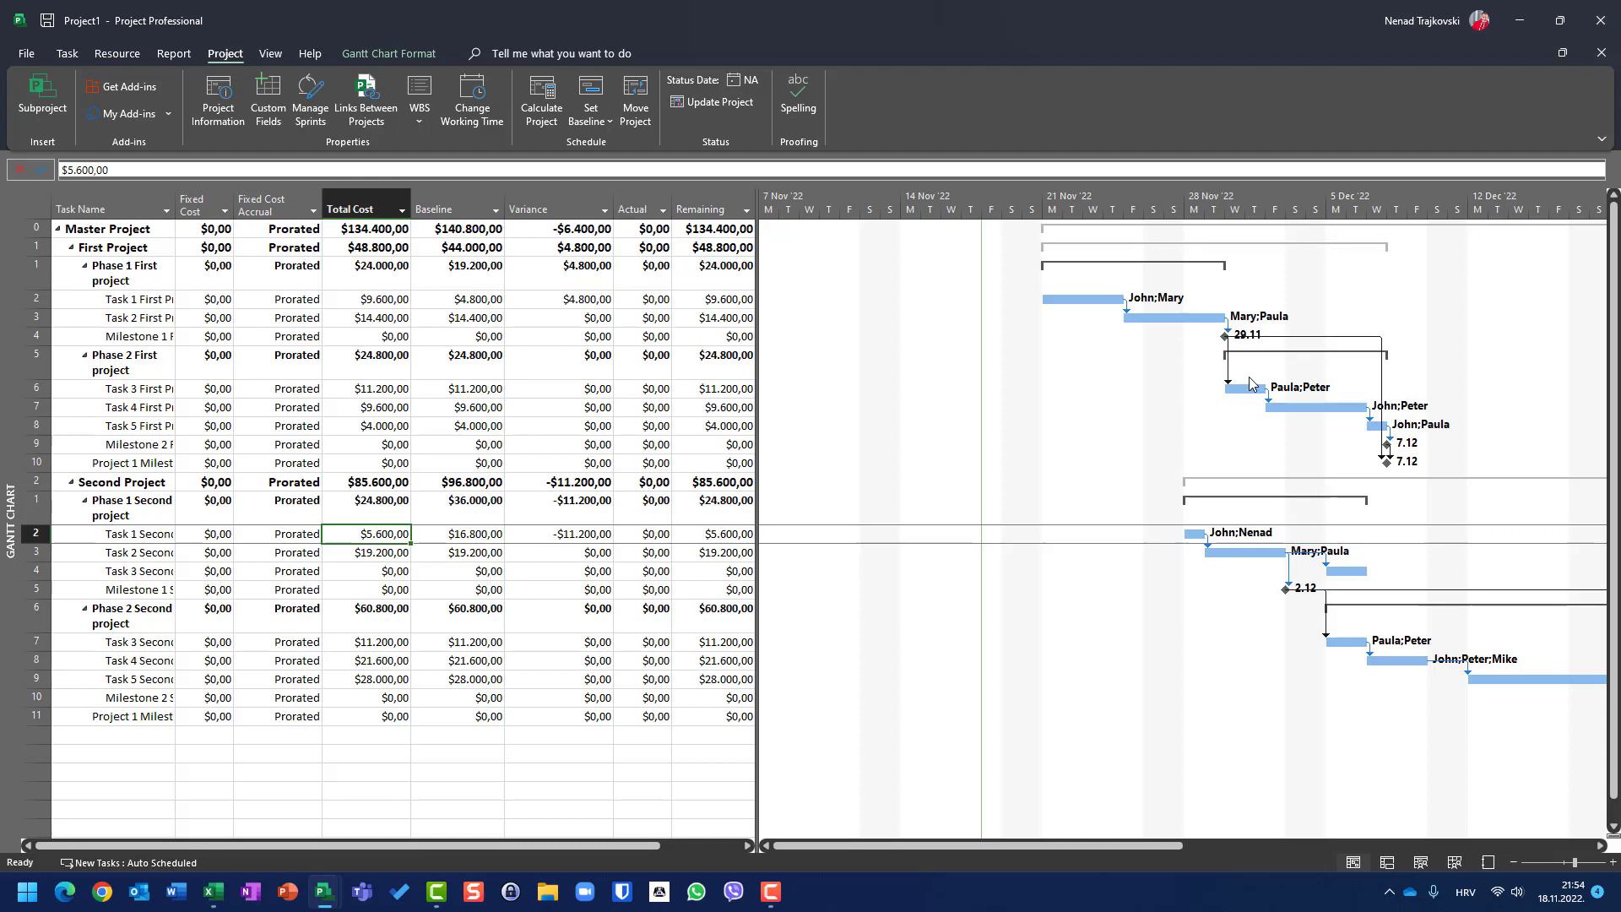
key("Right")
key("Right")
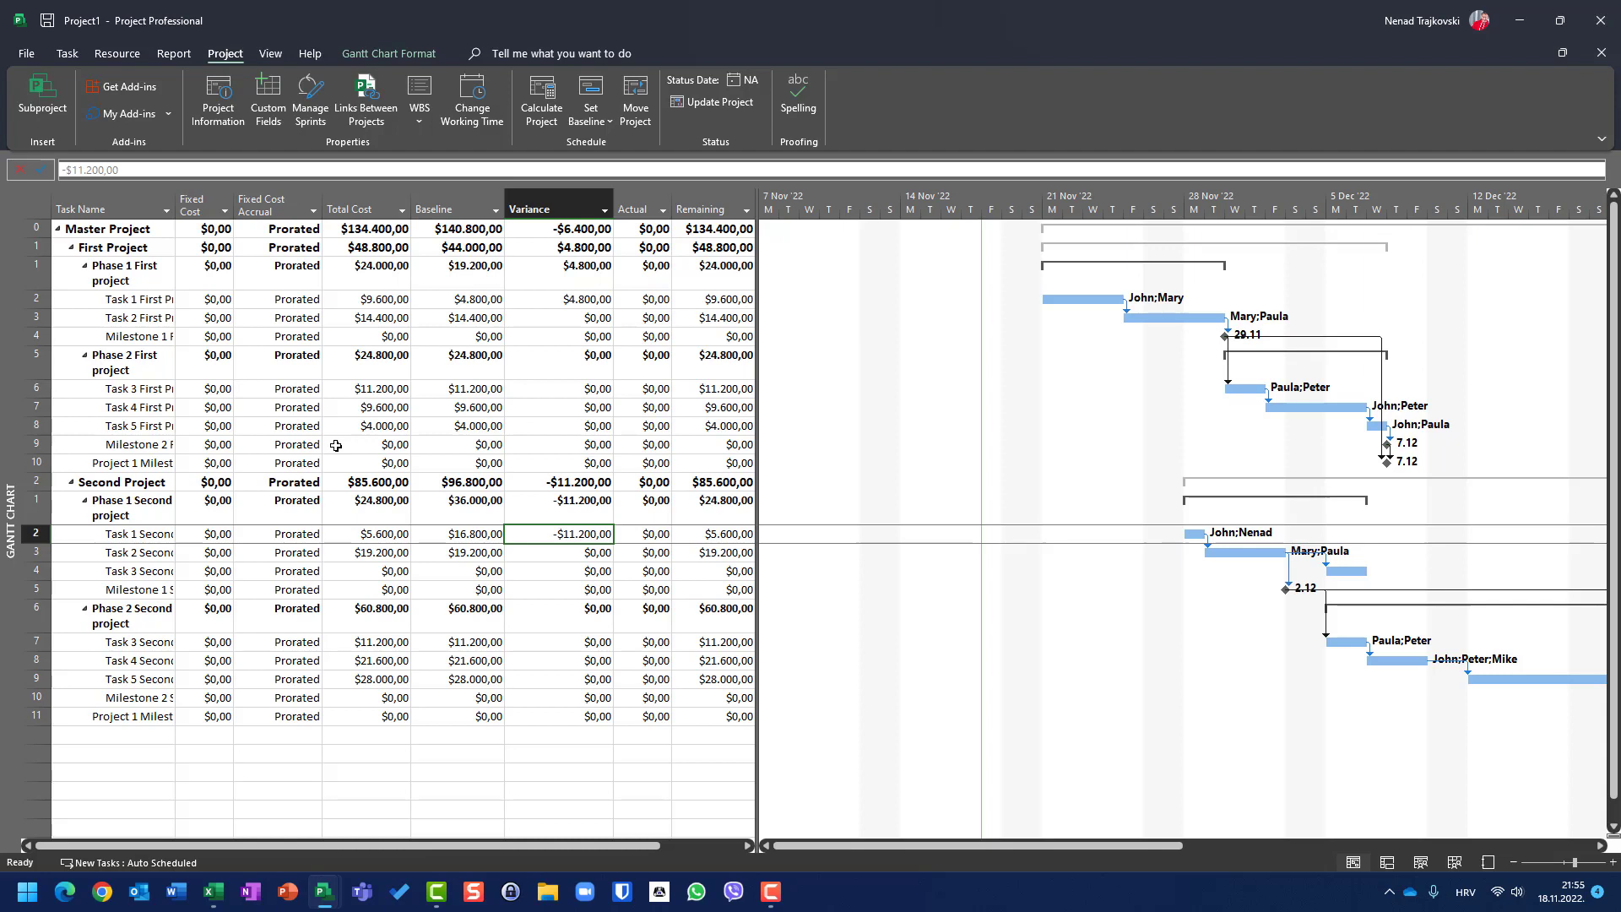
- Insert Third Project as a linked subproject in the empty row below the Second Project tasks and expand it
left_click(34, 734)
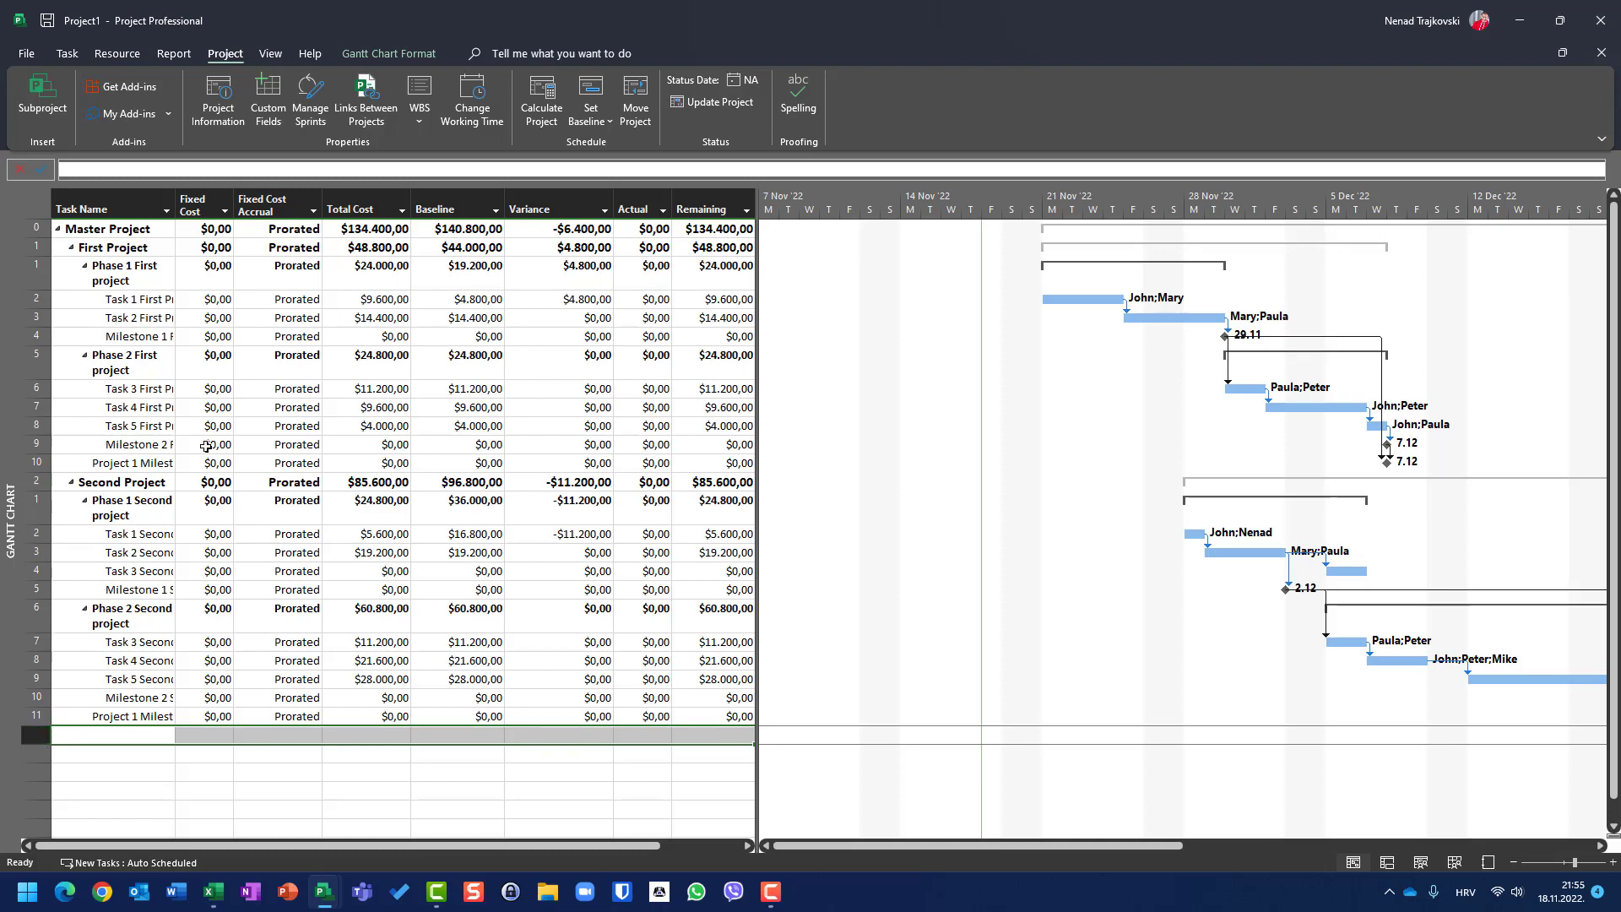
left_click(62, 105)
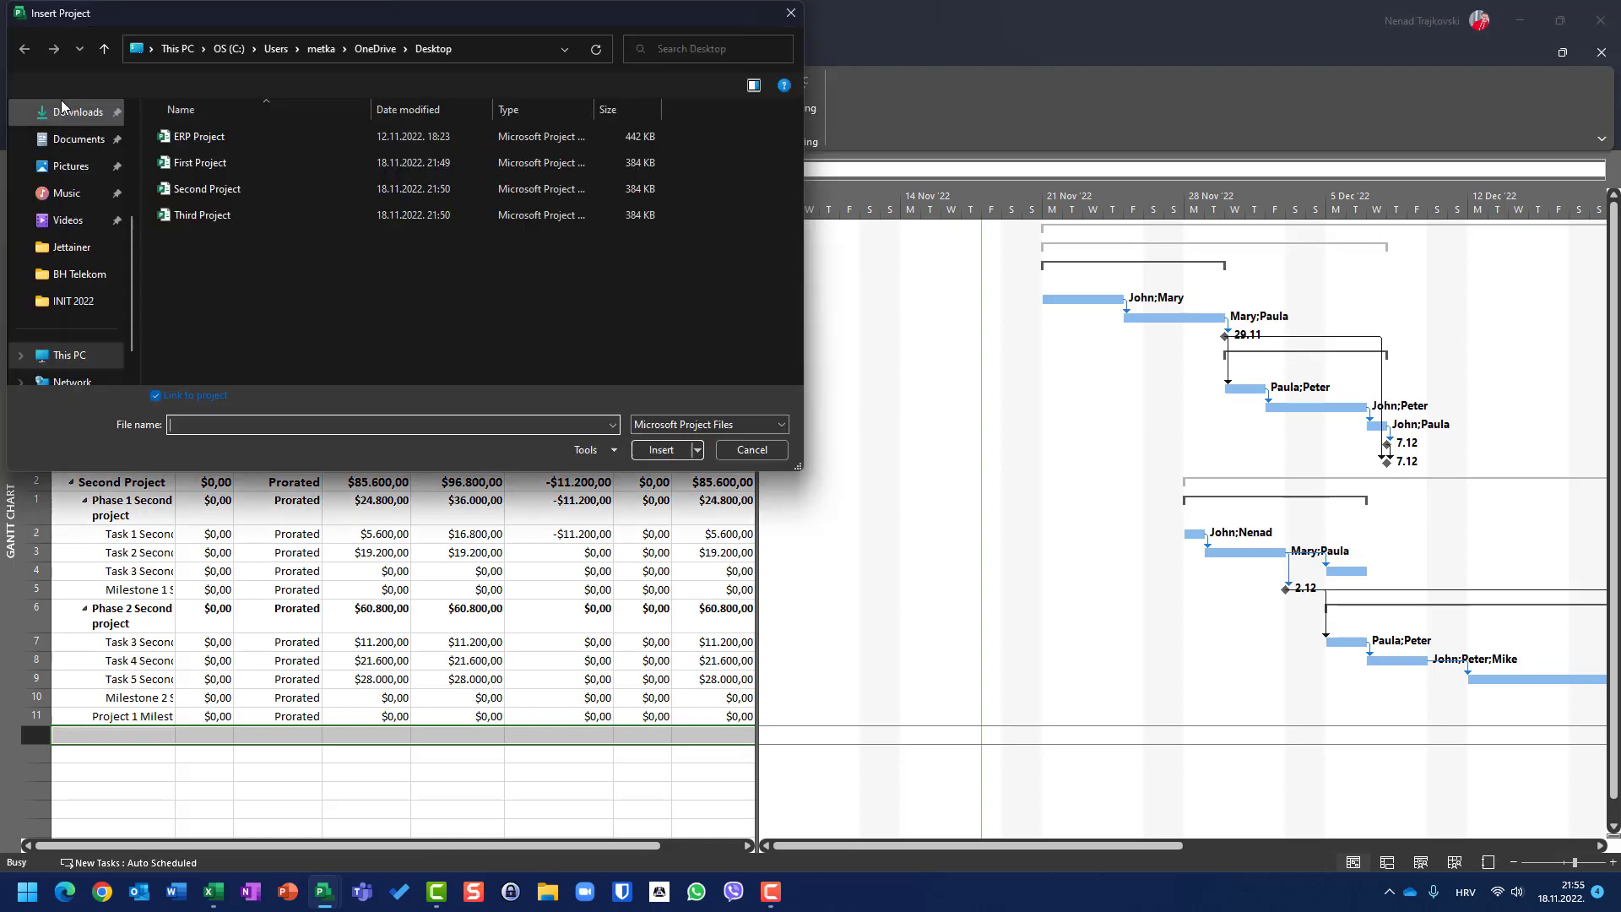
left_click(201, 215)
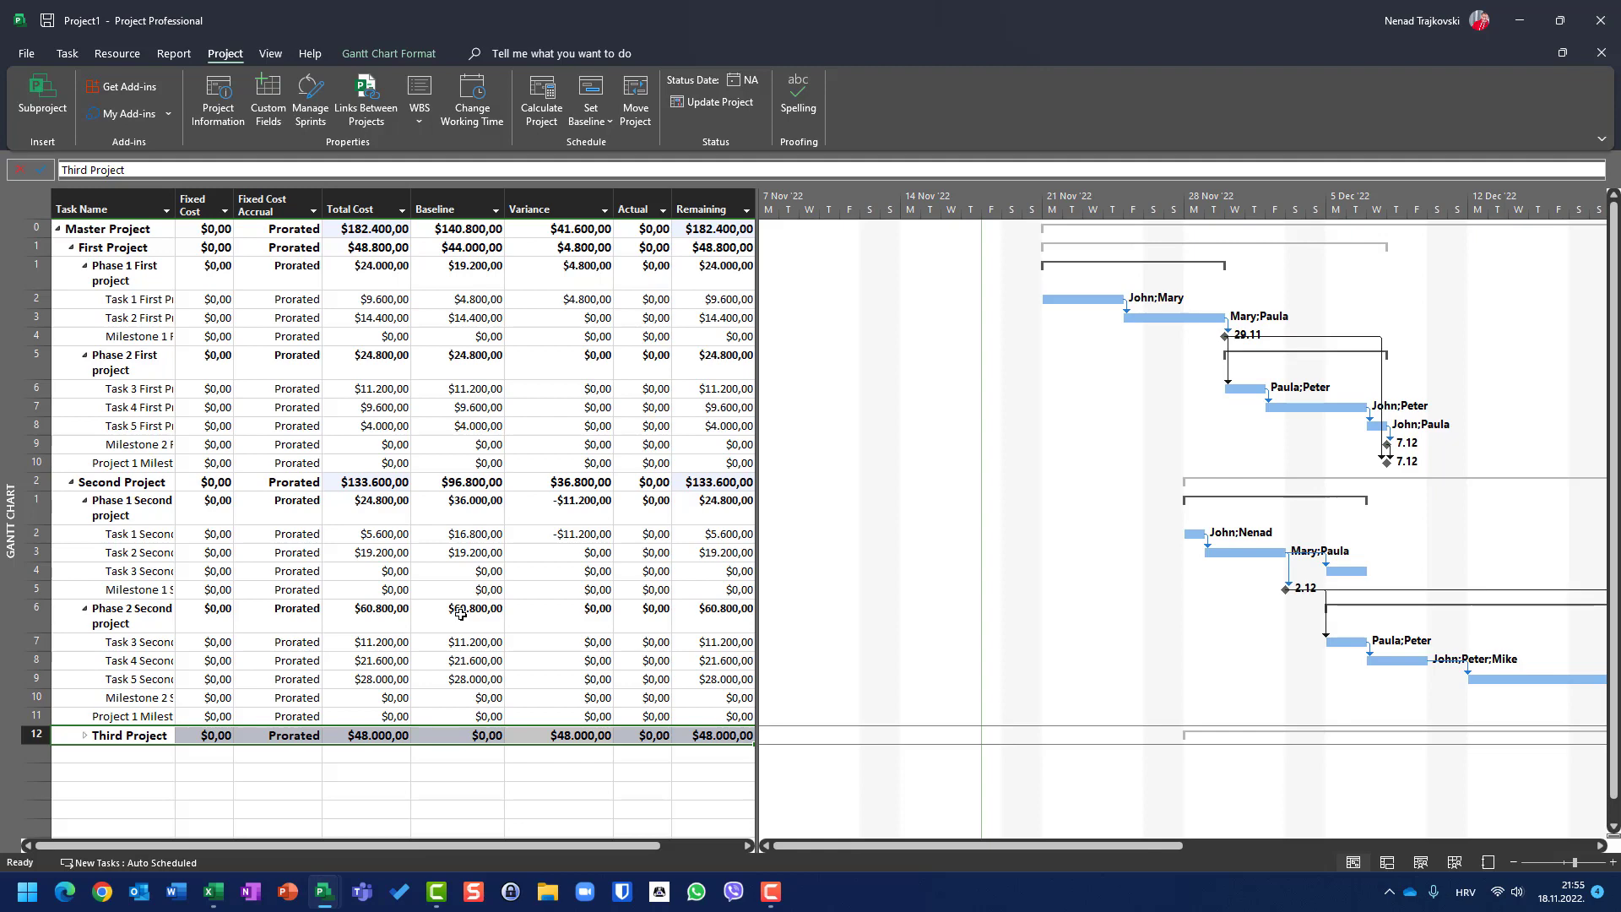
left_click(85, 736)
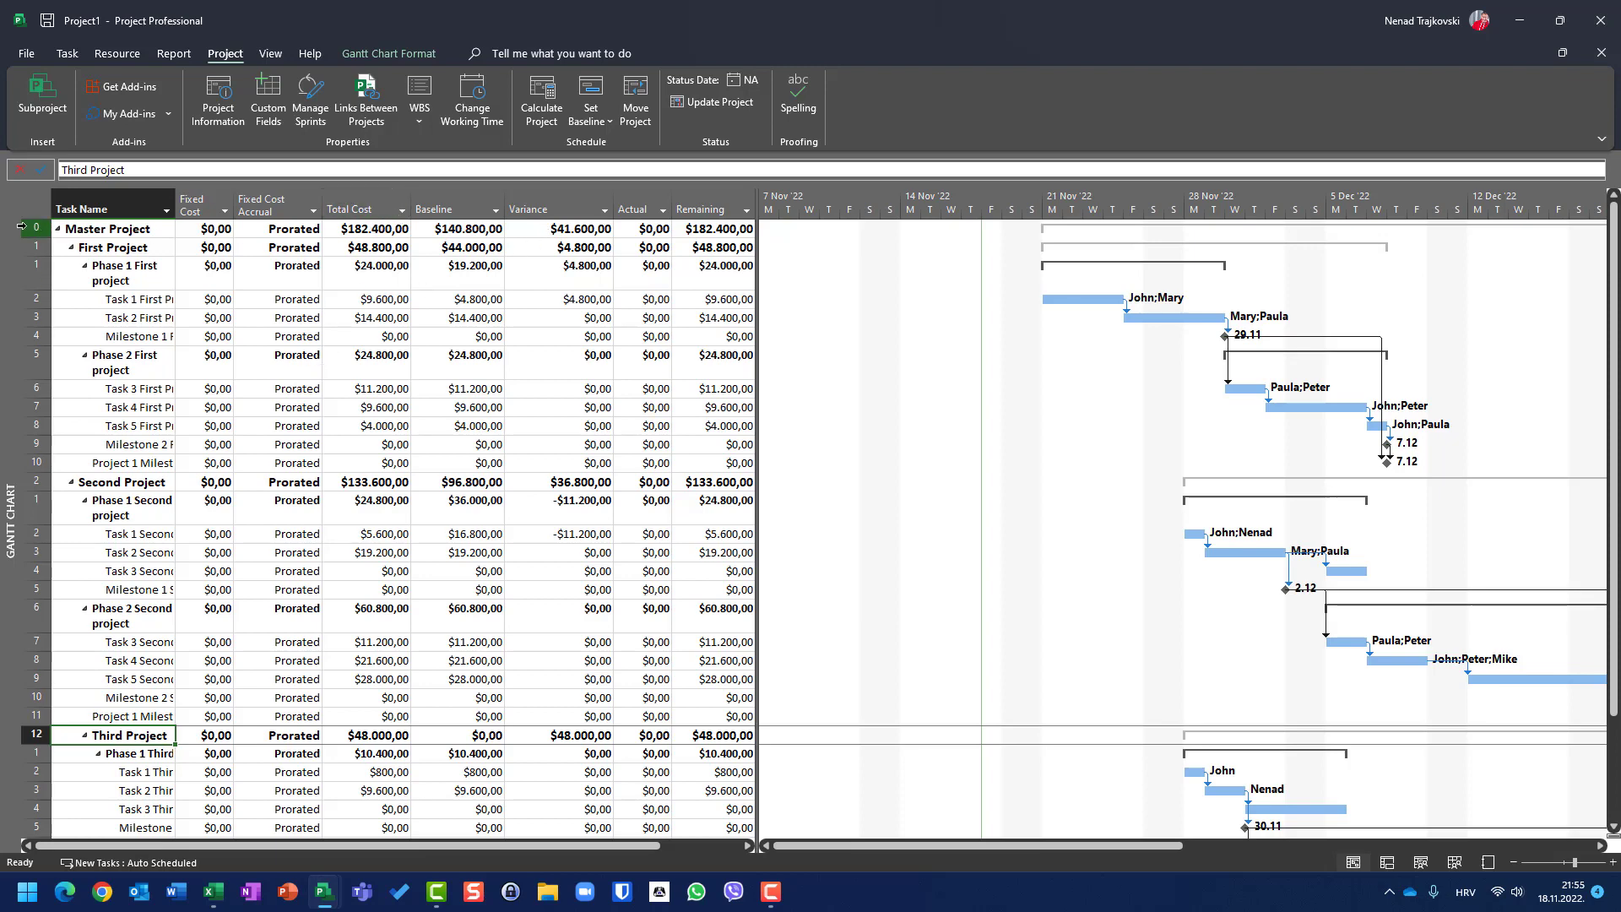
- Show the Work table and examine the work variance of Task 1 in First Project
right_click(32, 208)
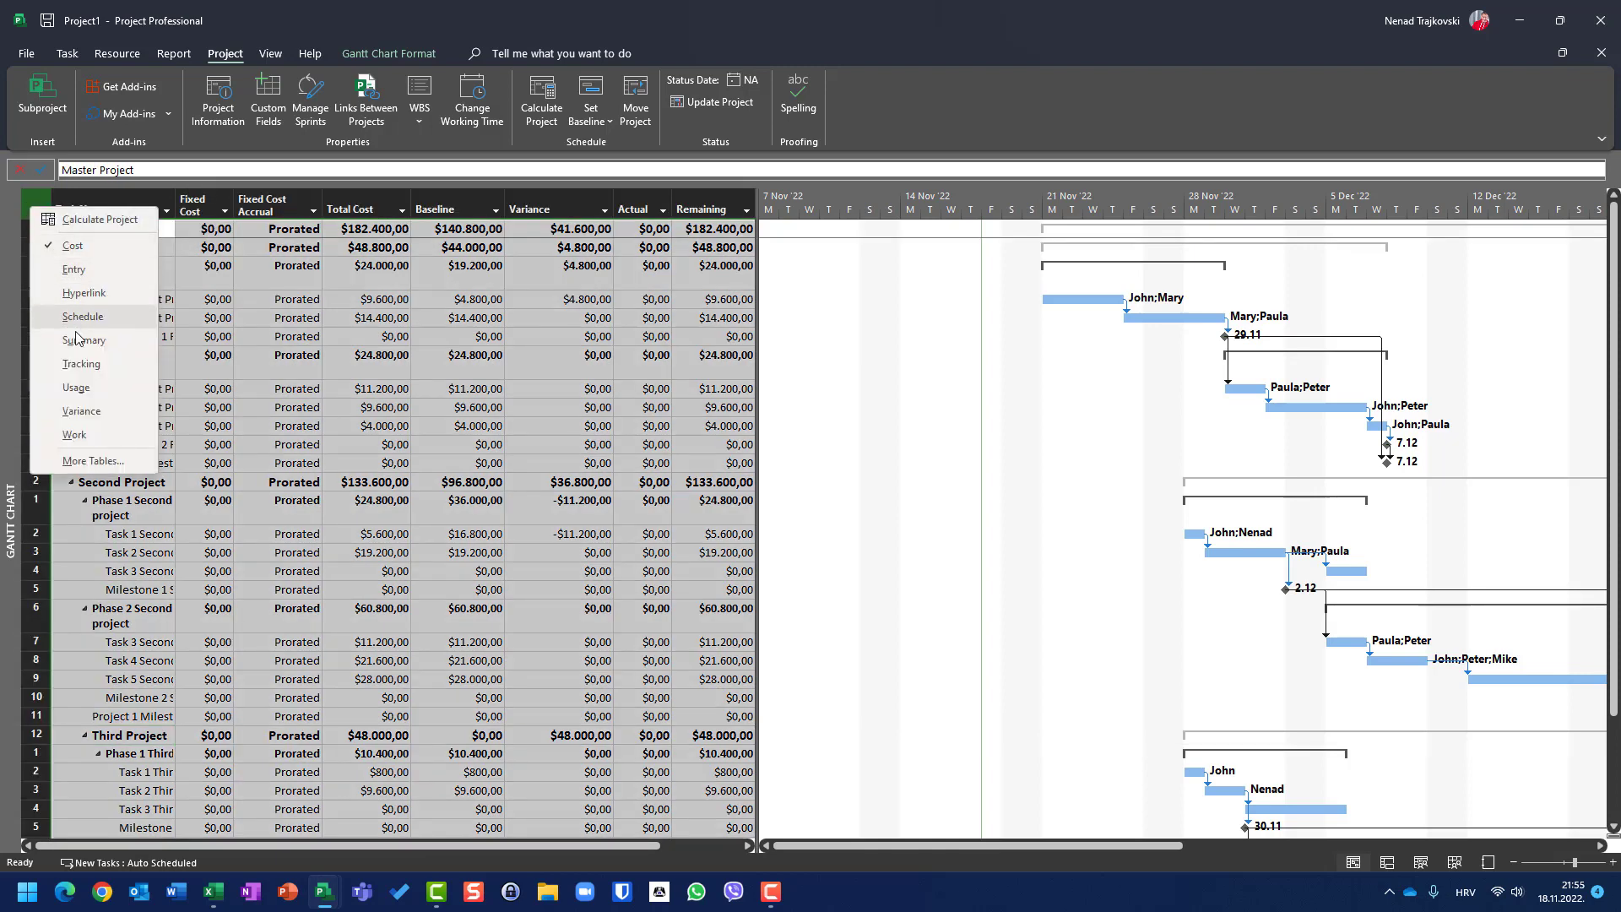
left_click(91, 437)
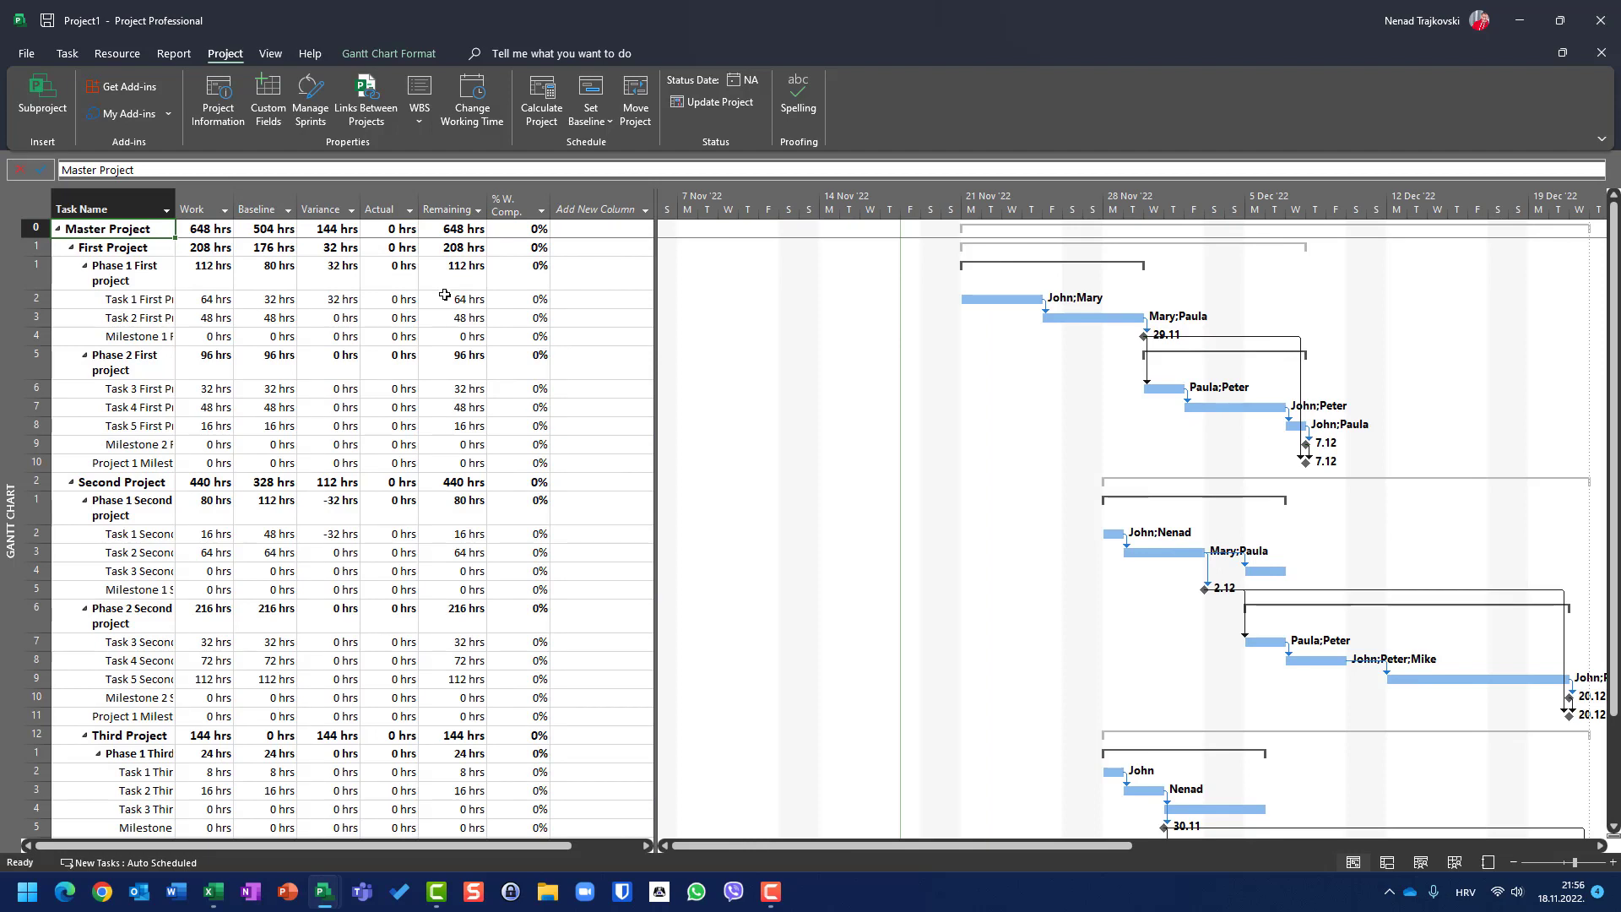
left_click(336, 300)
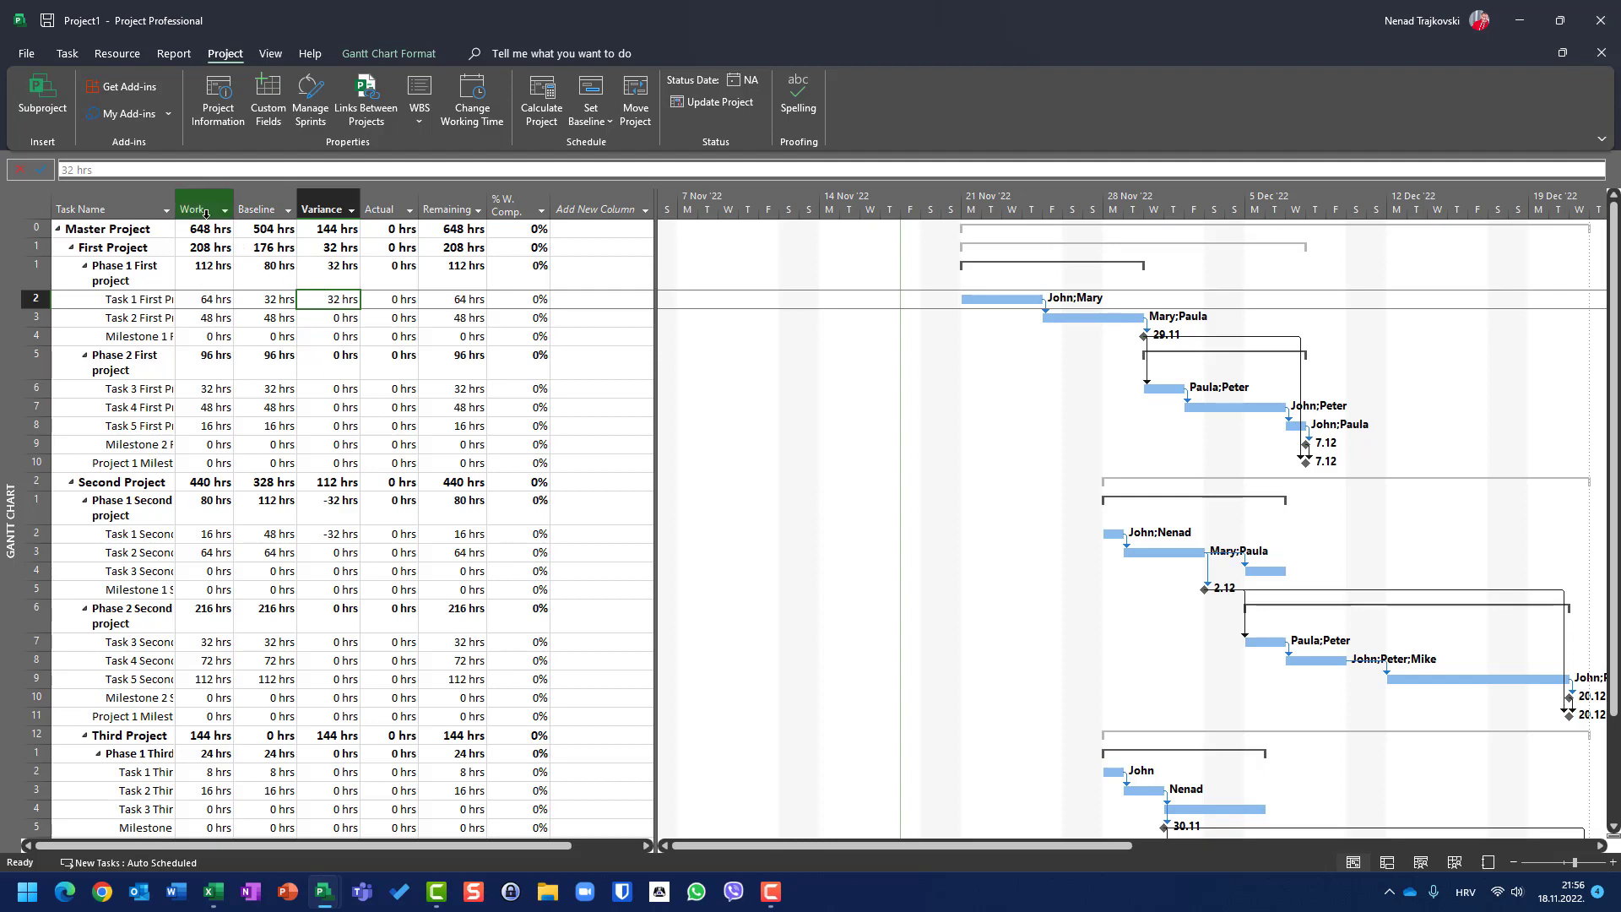
- Show the Cost table again and compare total cost with baseline cost across the master project and all three subprojects
left_click(43, 209)
right_click(45, 210)
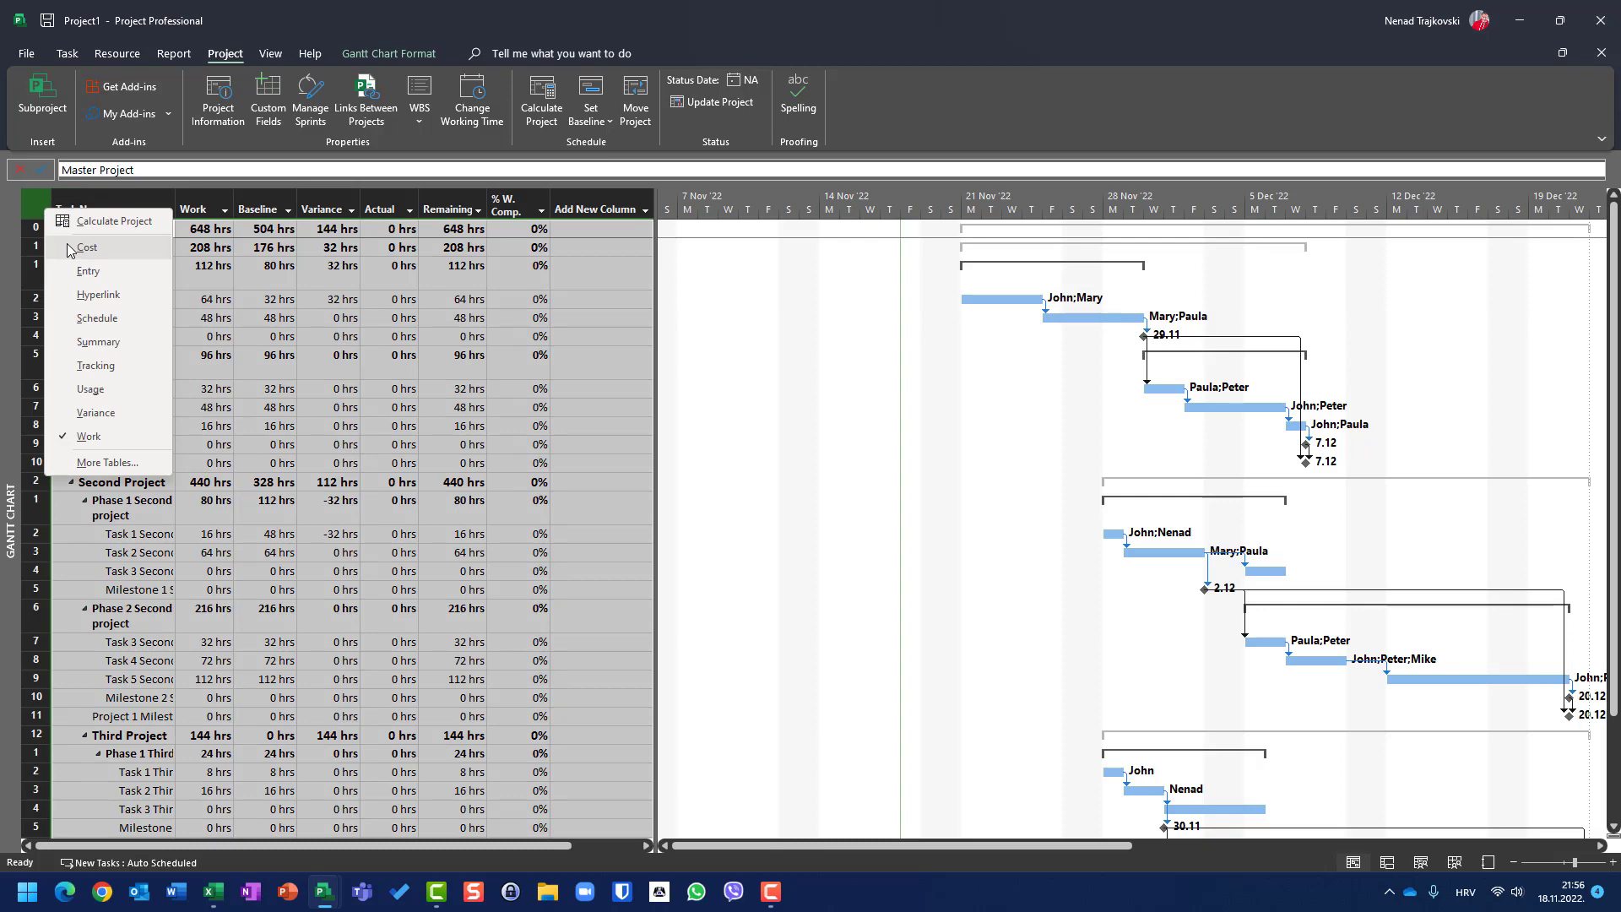
left_click(84, 247)
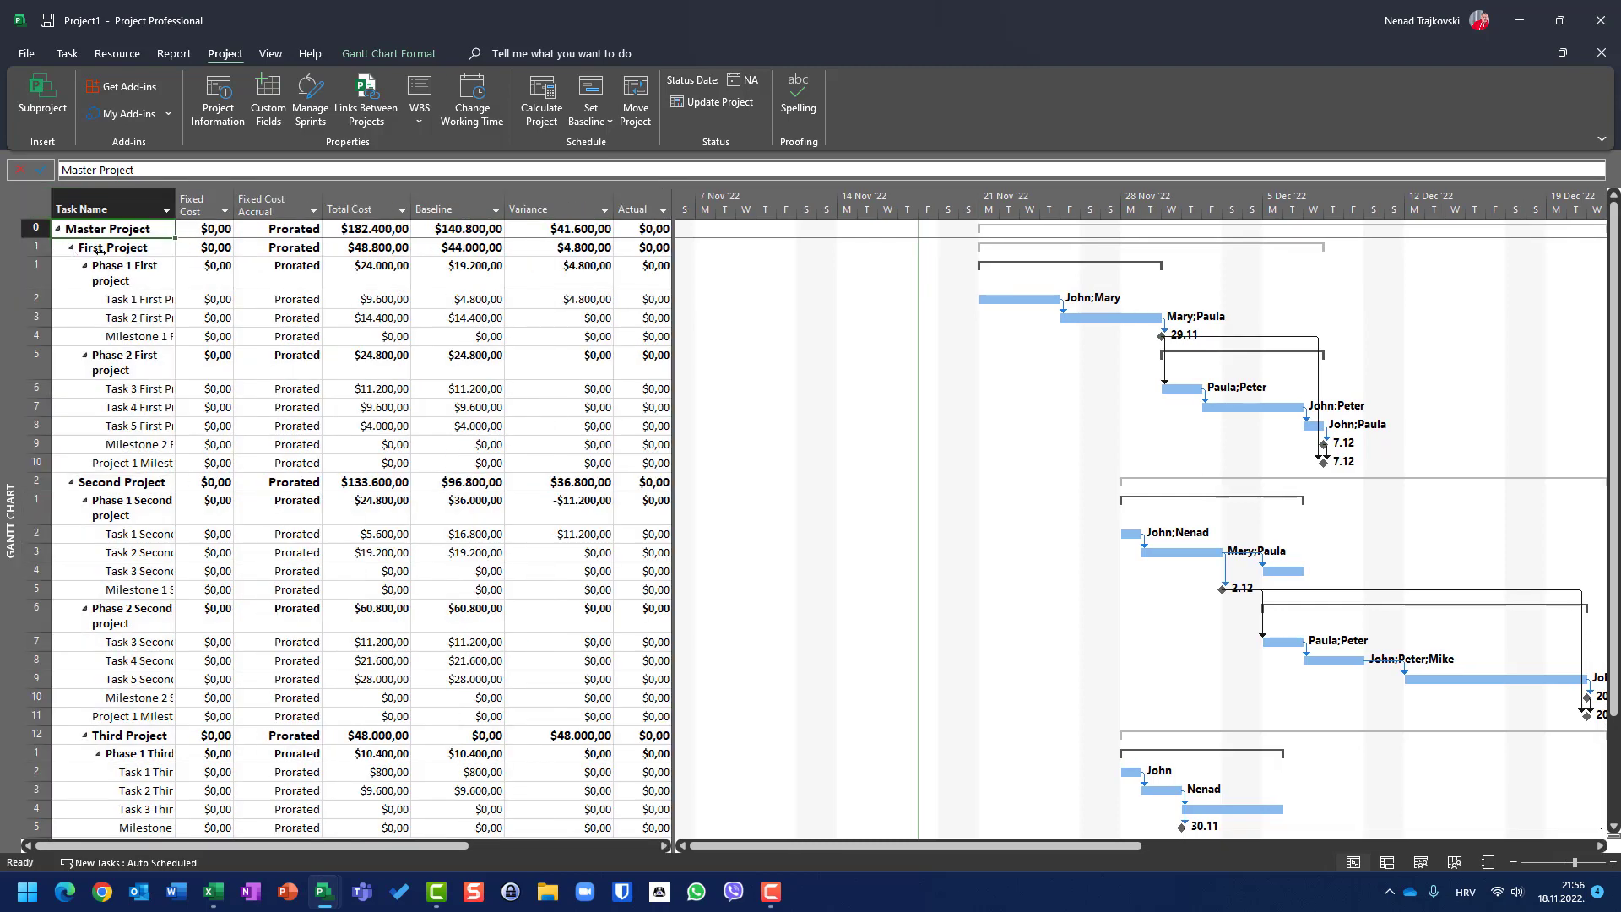
left_click(365, 209)
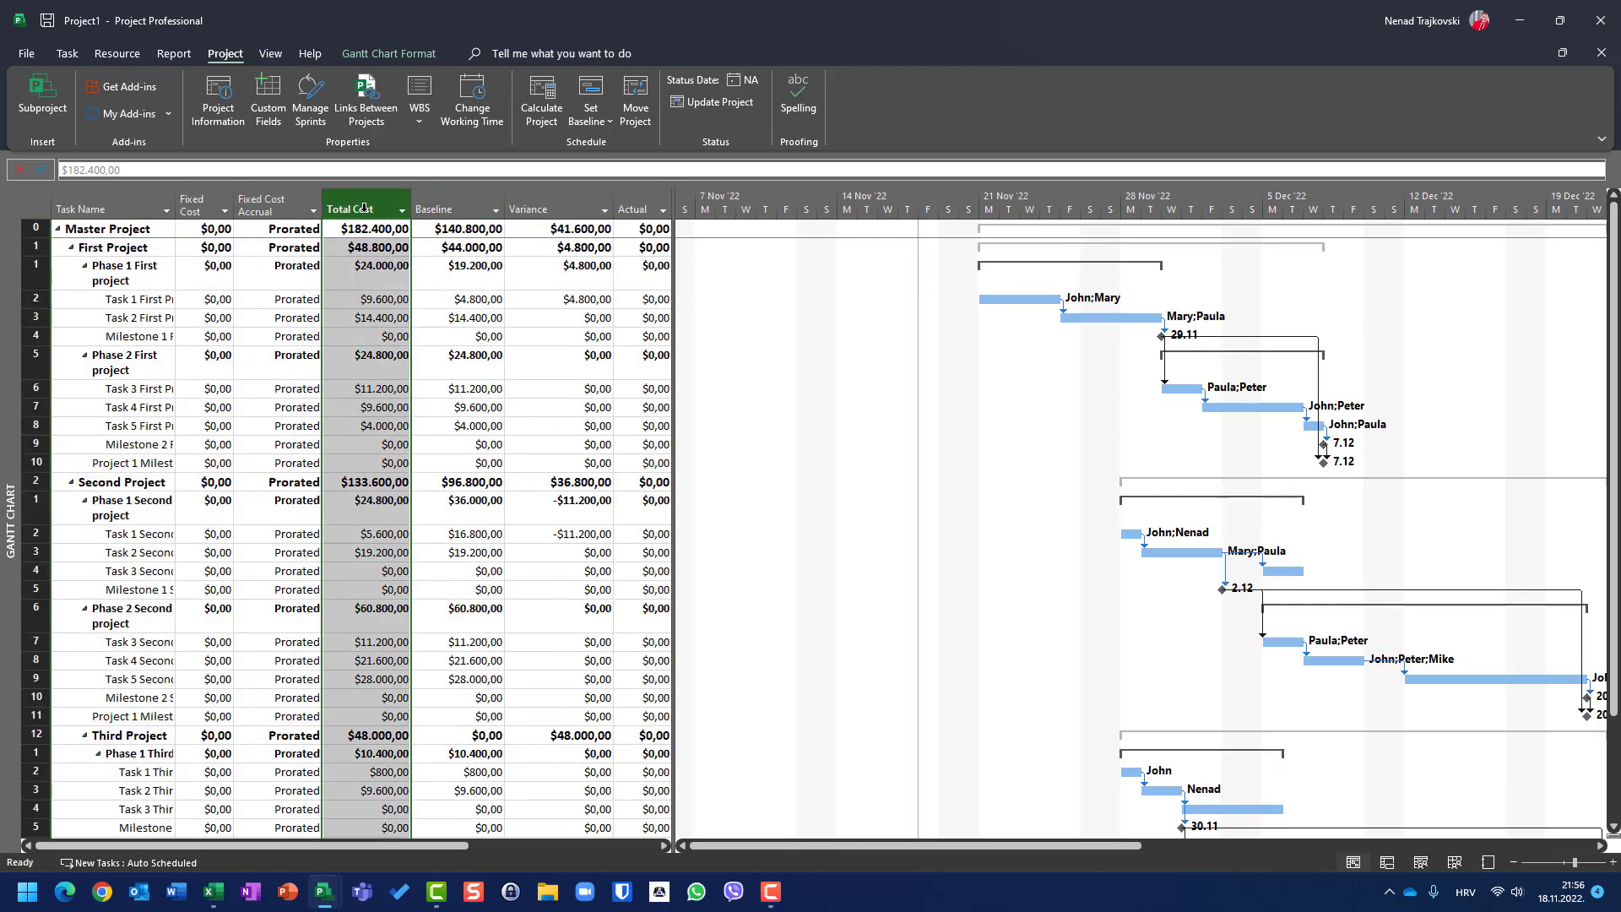
left_click(441, 207)
scroll(107, 589, "down", 4)
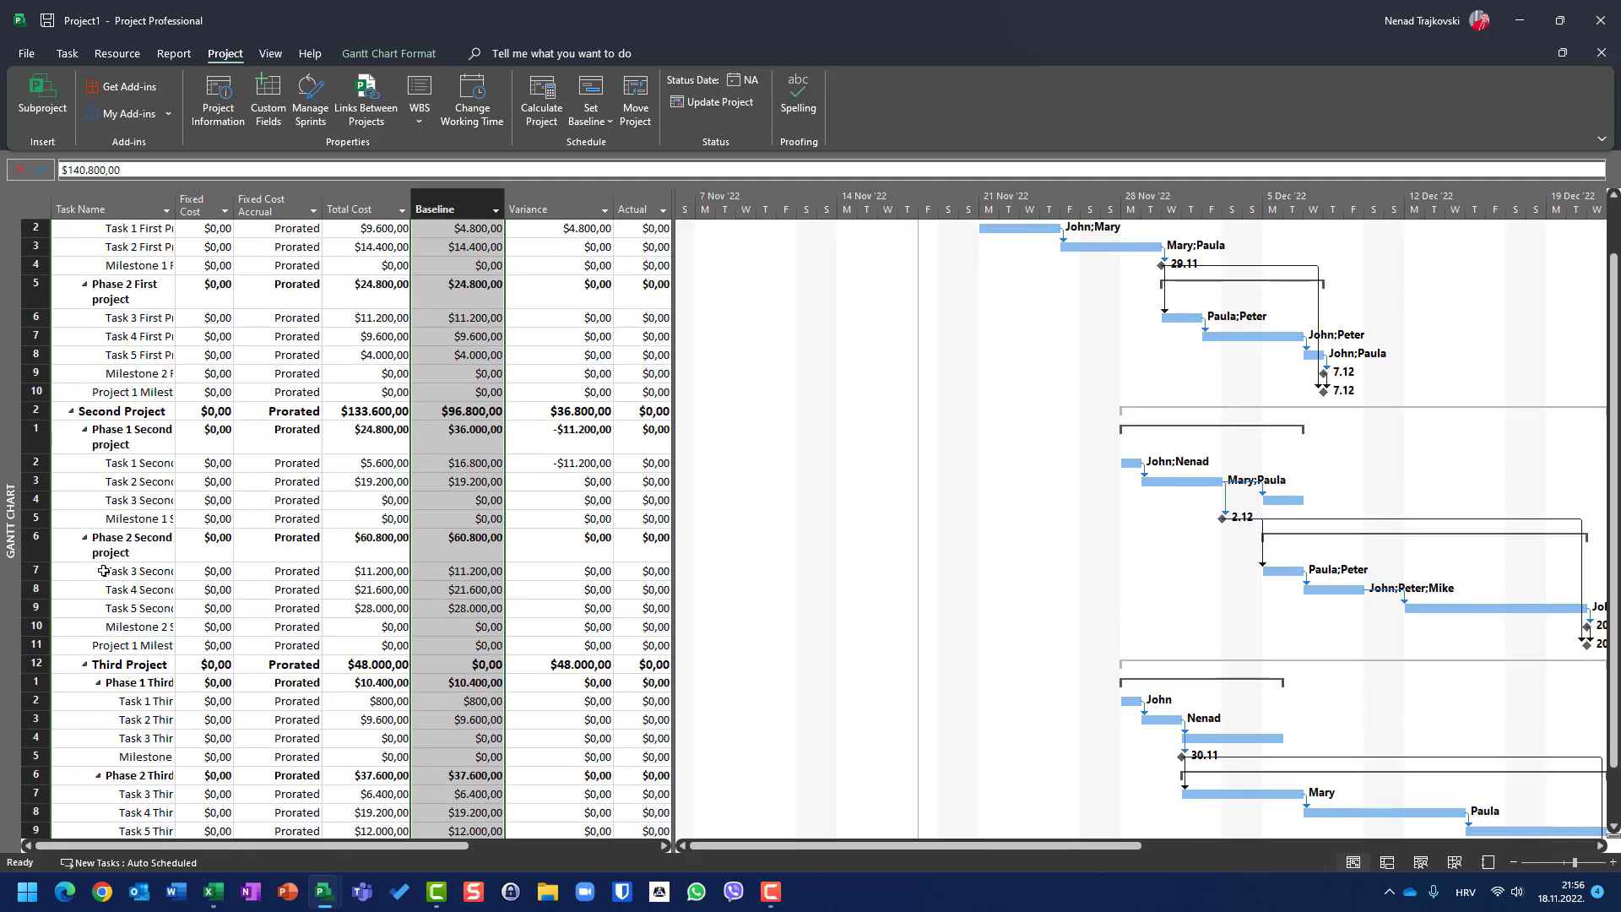
- With the Third Project row selected, set the baseline for the entire project, overwriting the existing one, and check the costs
left_click(37, 537)
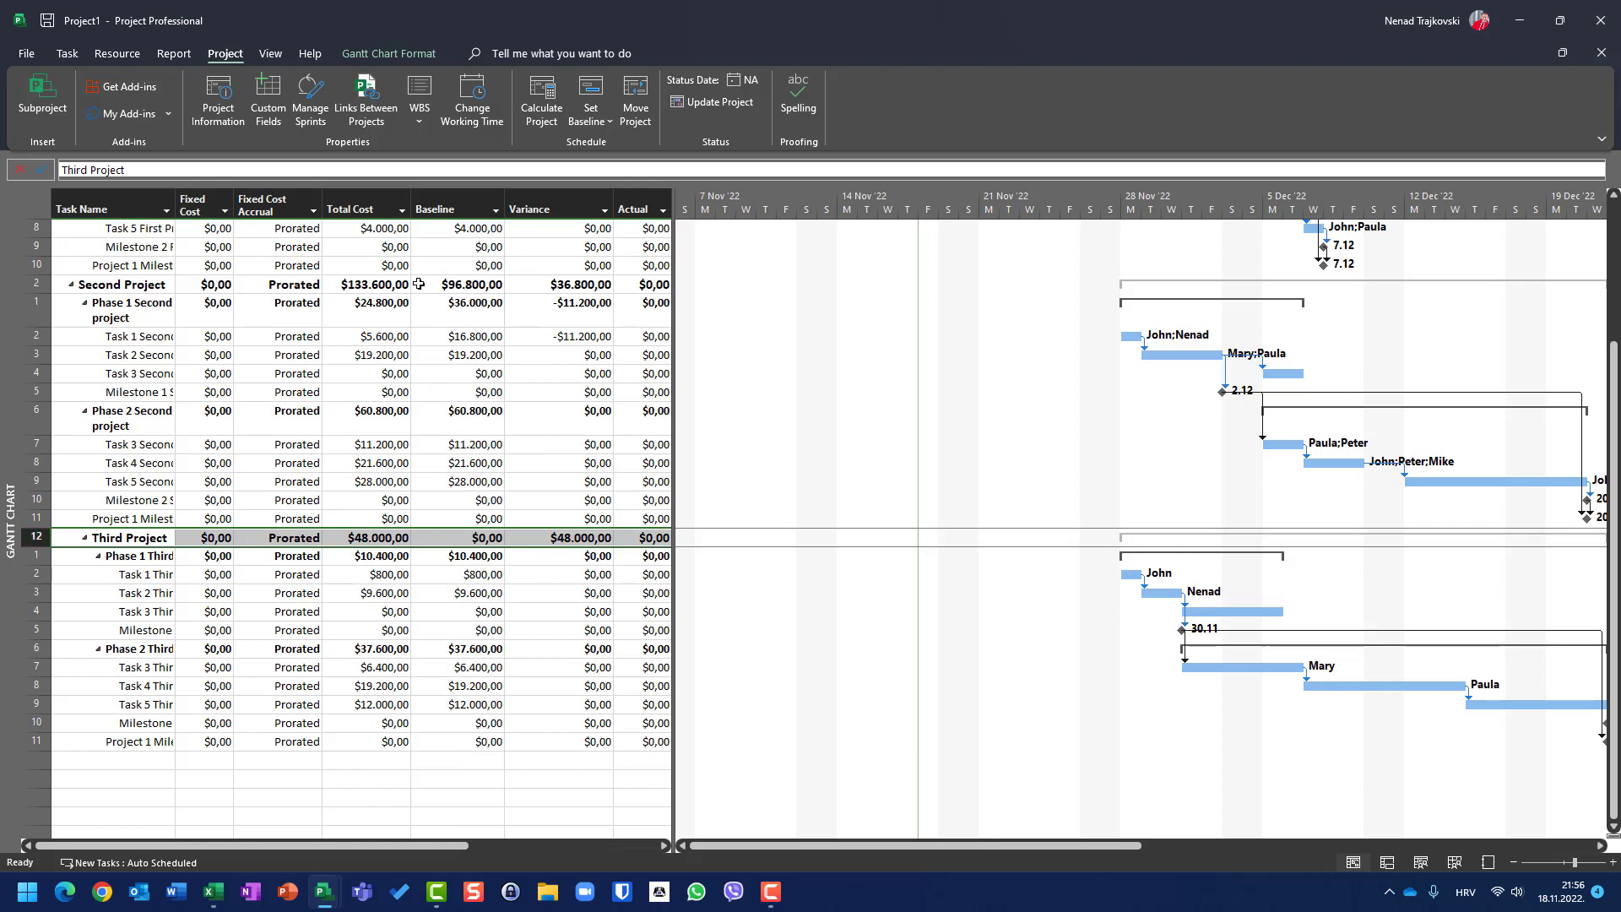
left_click(570, 127)
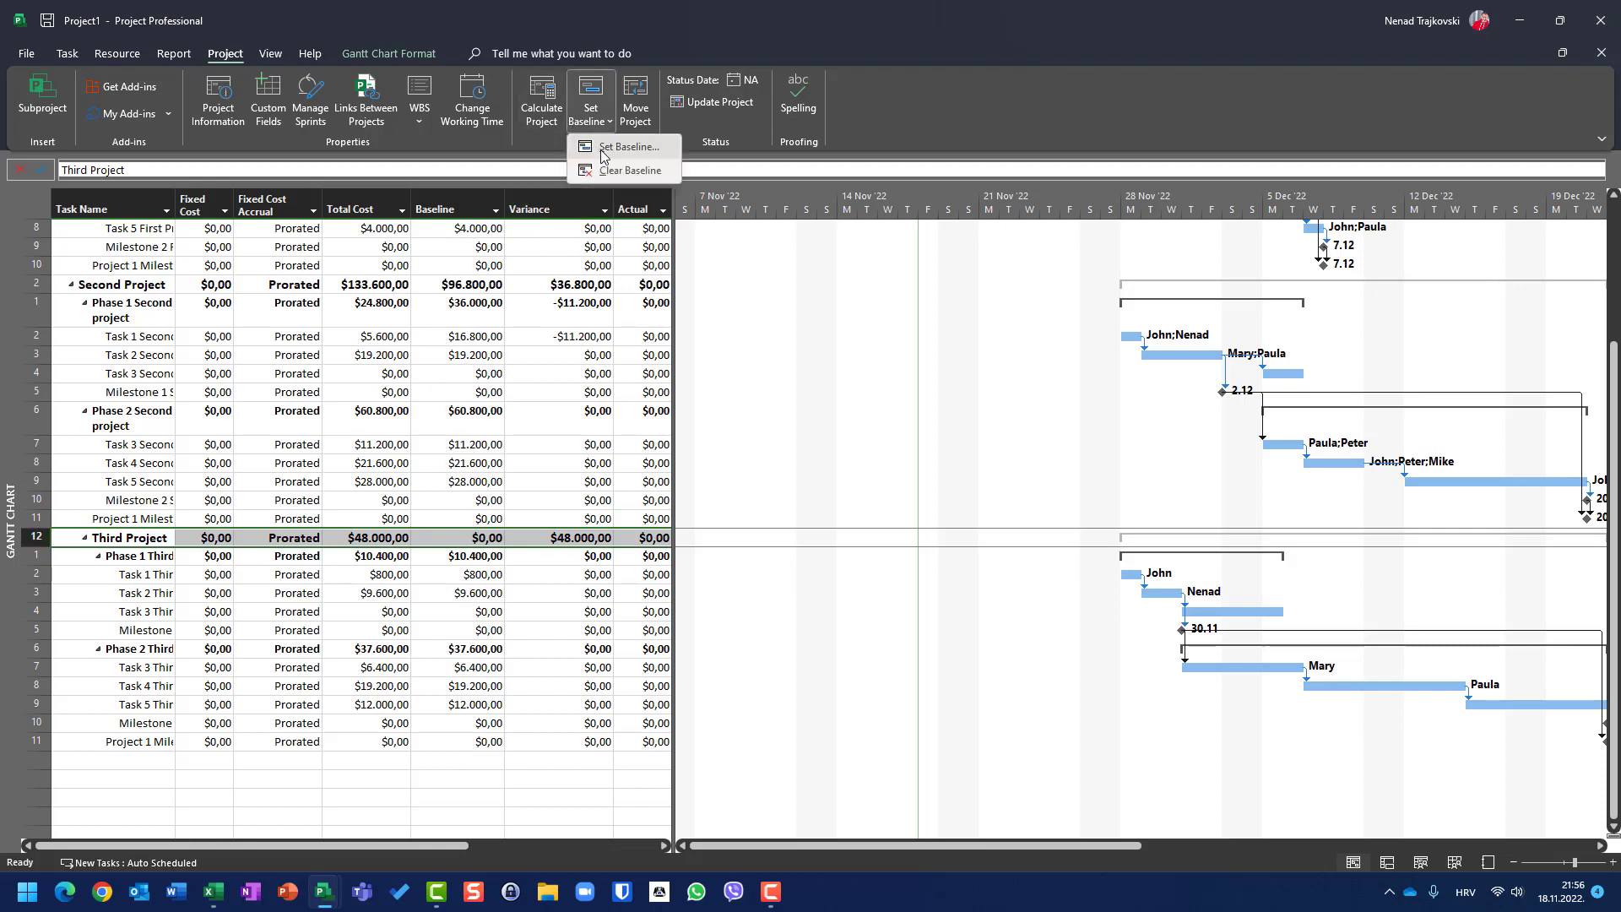
left_click(604, 148)
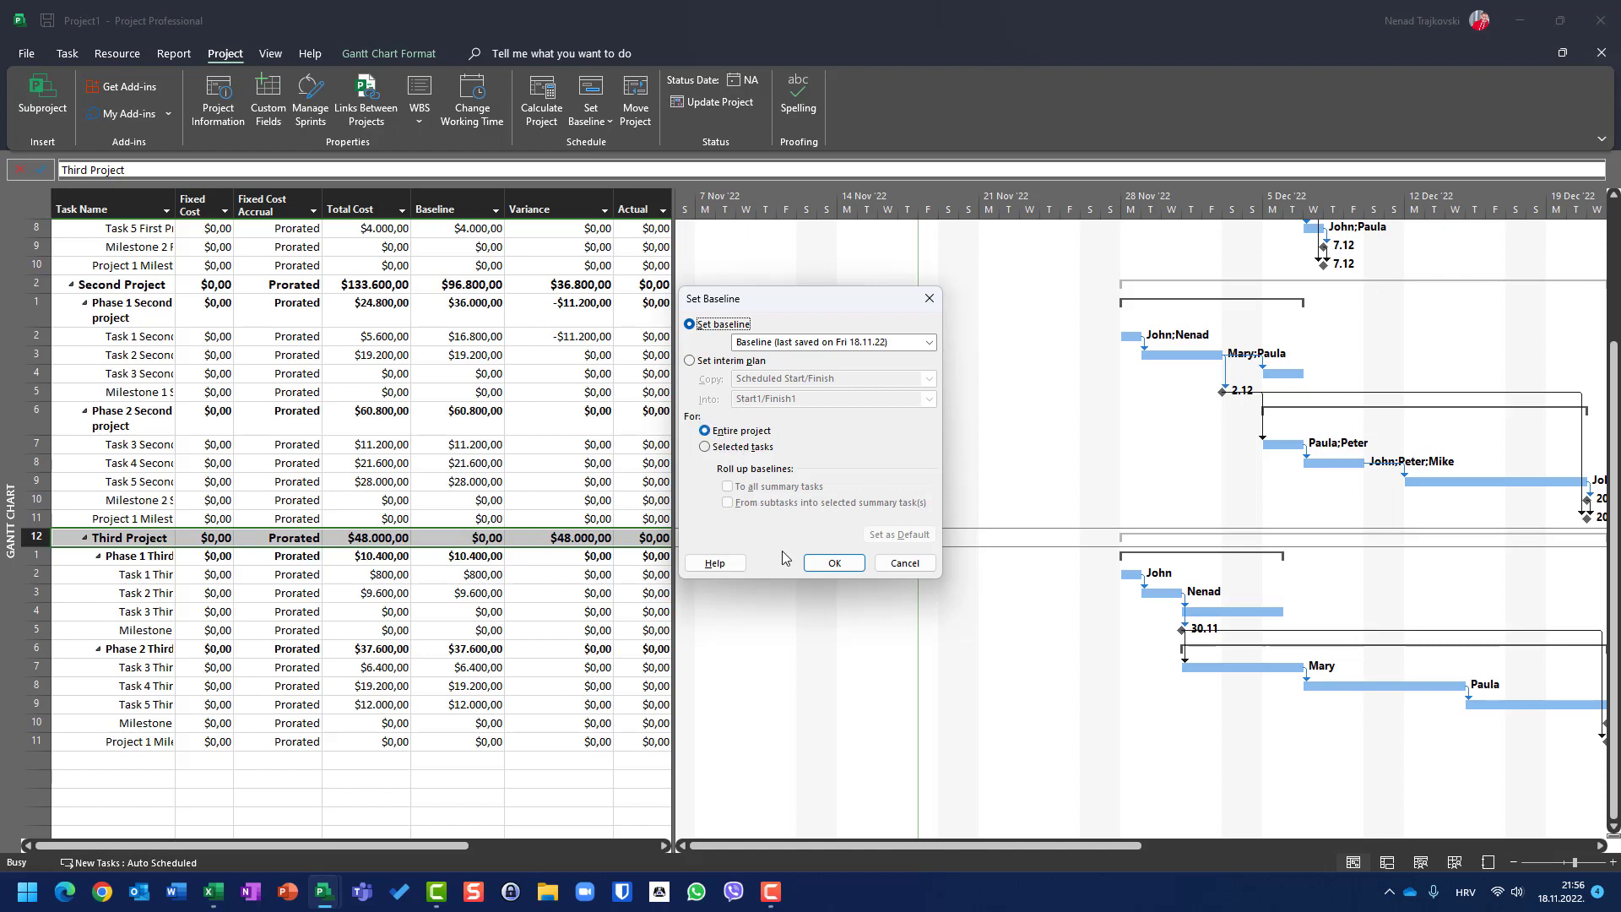
left_click(827, 566)
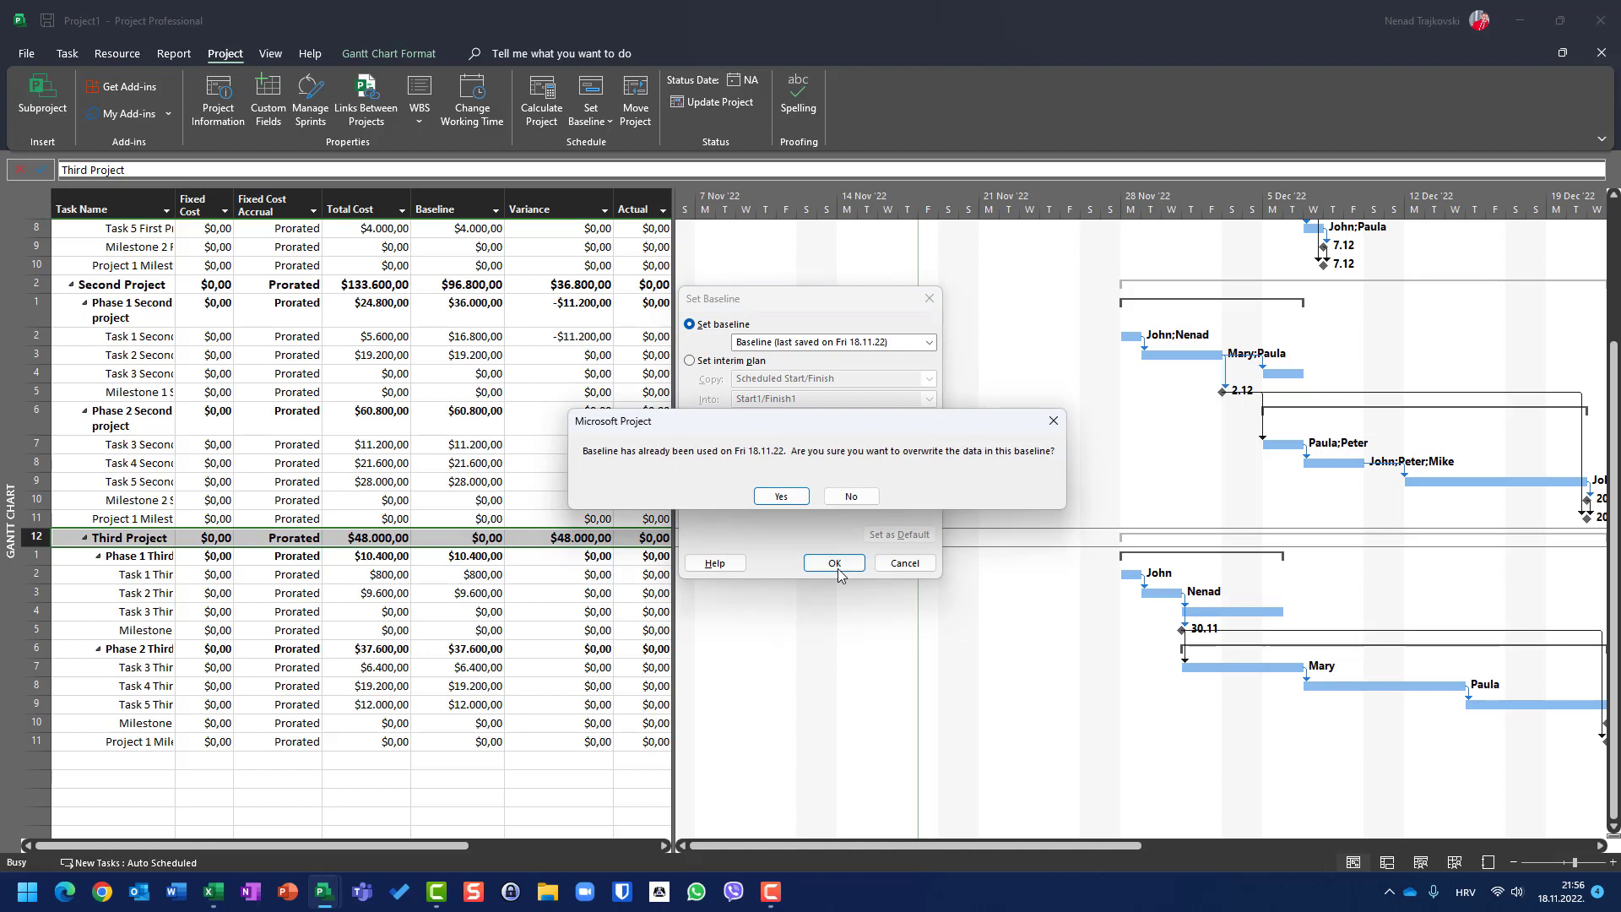
left_click(781, 496)
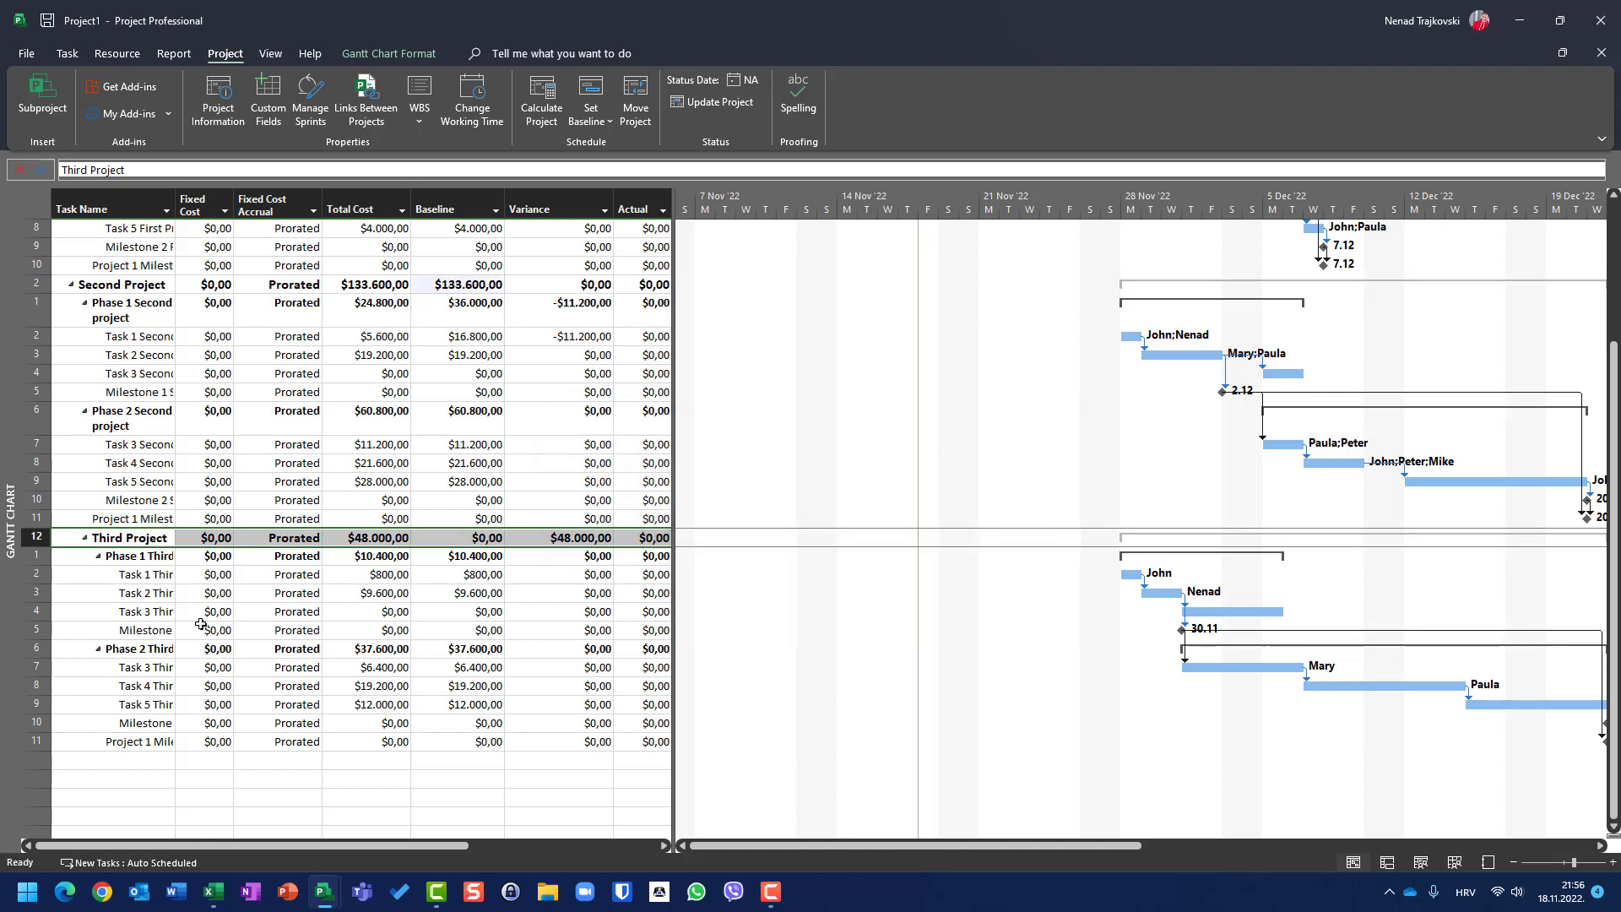
scroll(417, 449, "up", 4)
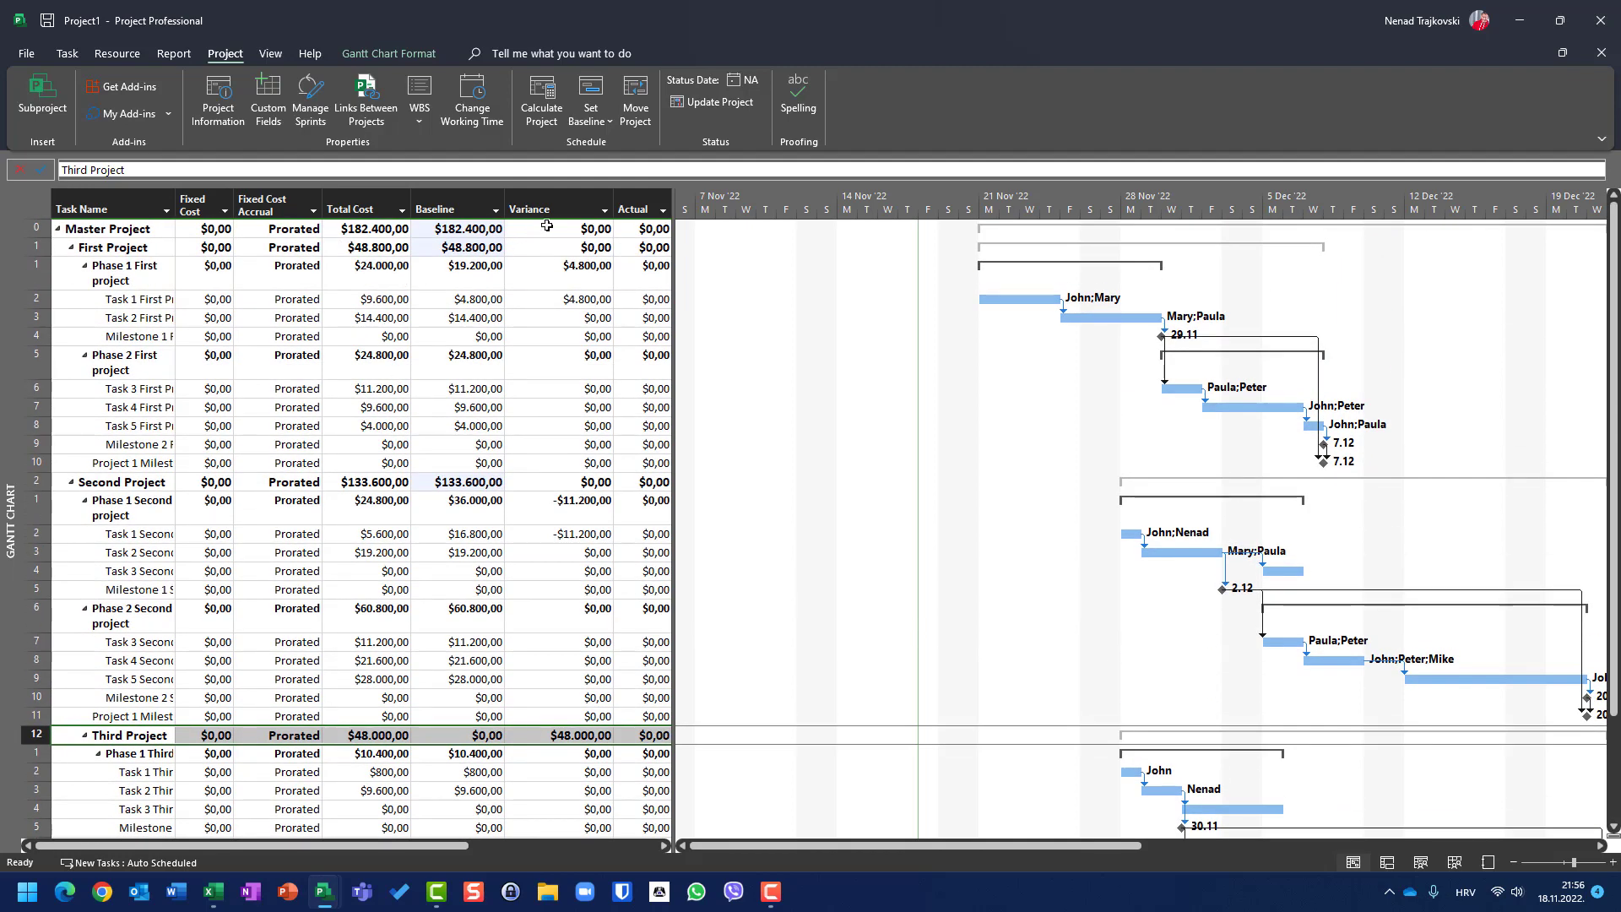
scroll(546, 226, "down", 3)
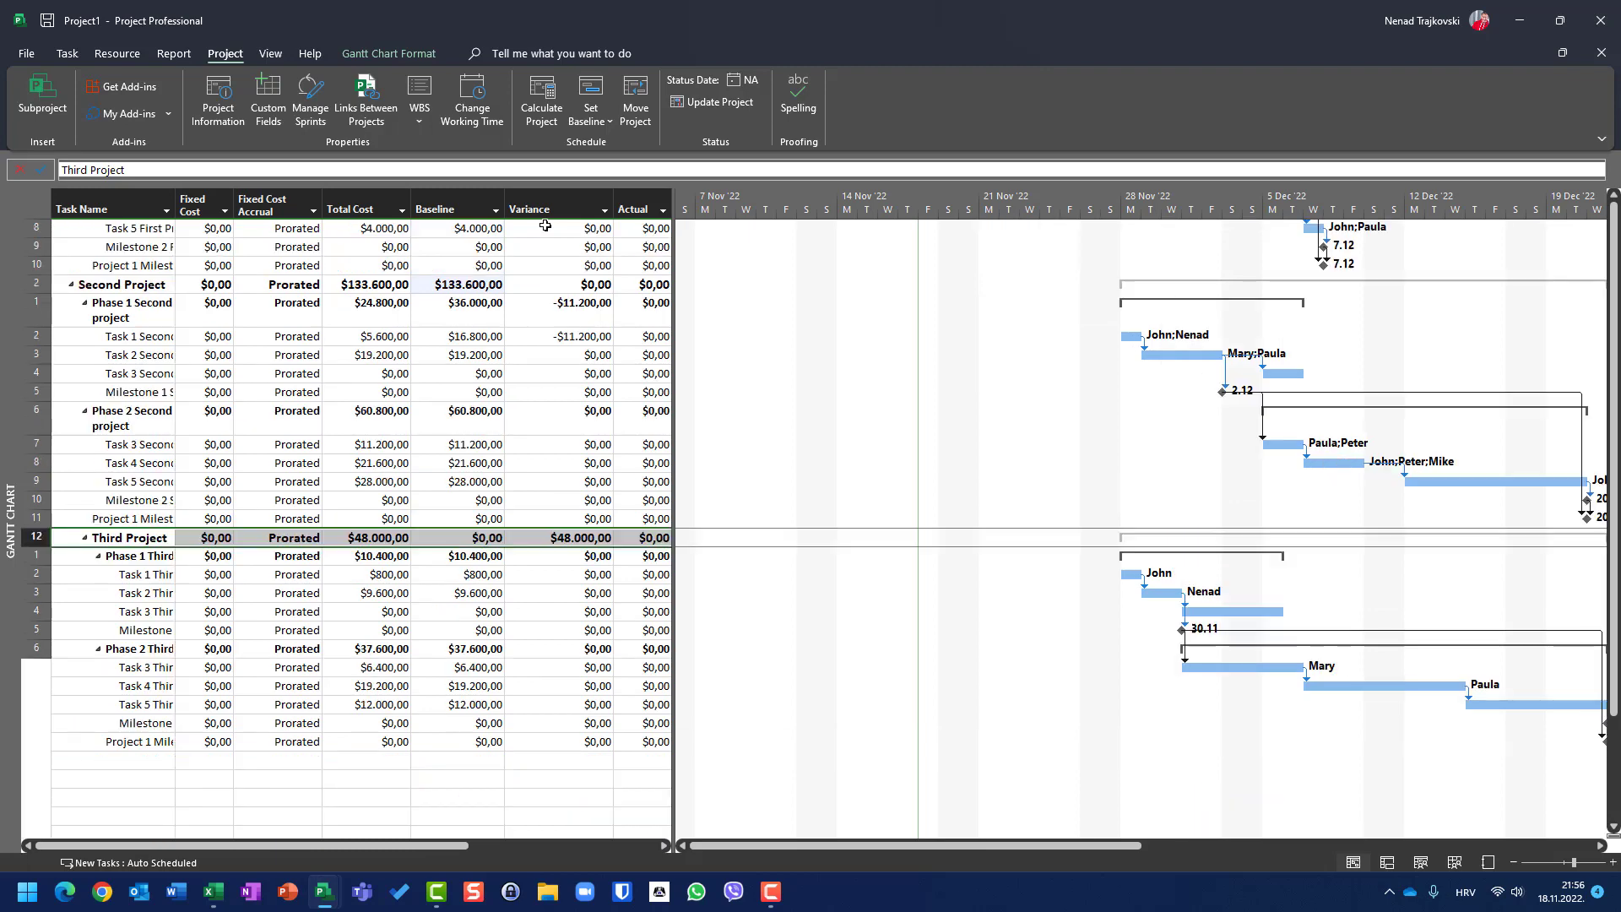
- Undo the baseline just set for the entire project and select the milestone row directly above Third Project
key("Up")
key("Up")
key("Up")
key("Up")
key("Up")
key("Up")
key("Up")
key("Up")
key("Up")
key("Up")
key("Up")
key("Up")
key("Up")
key("Up")
key("Up")
key("Up")
key("Up")
key("Up")
key("Up")
key("Up")
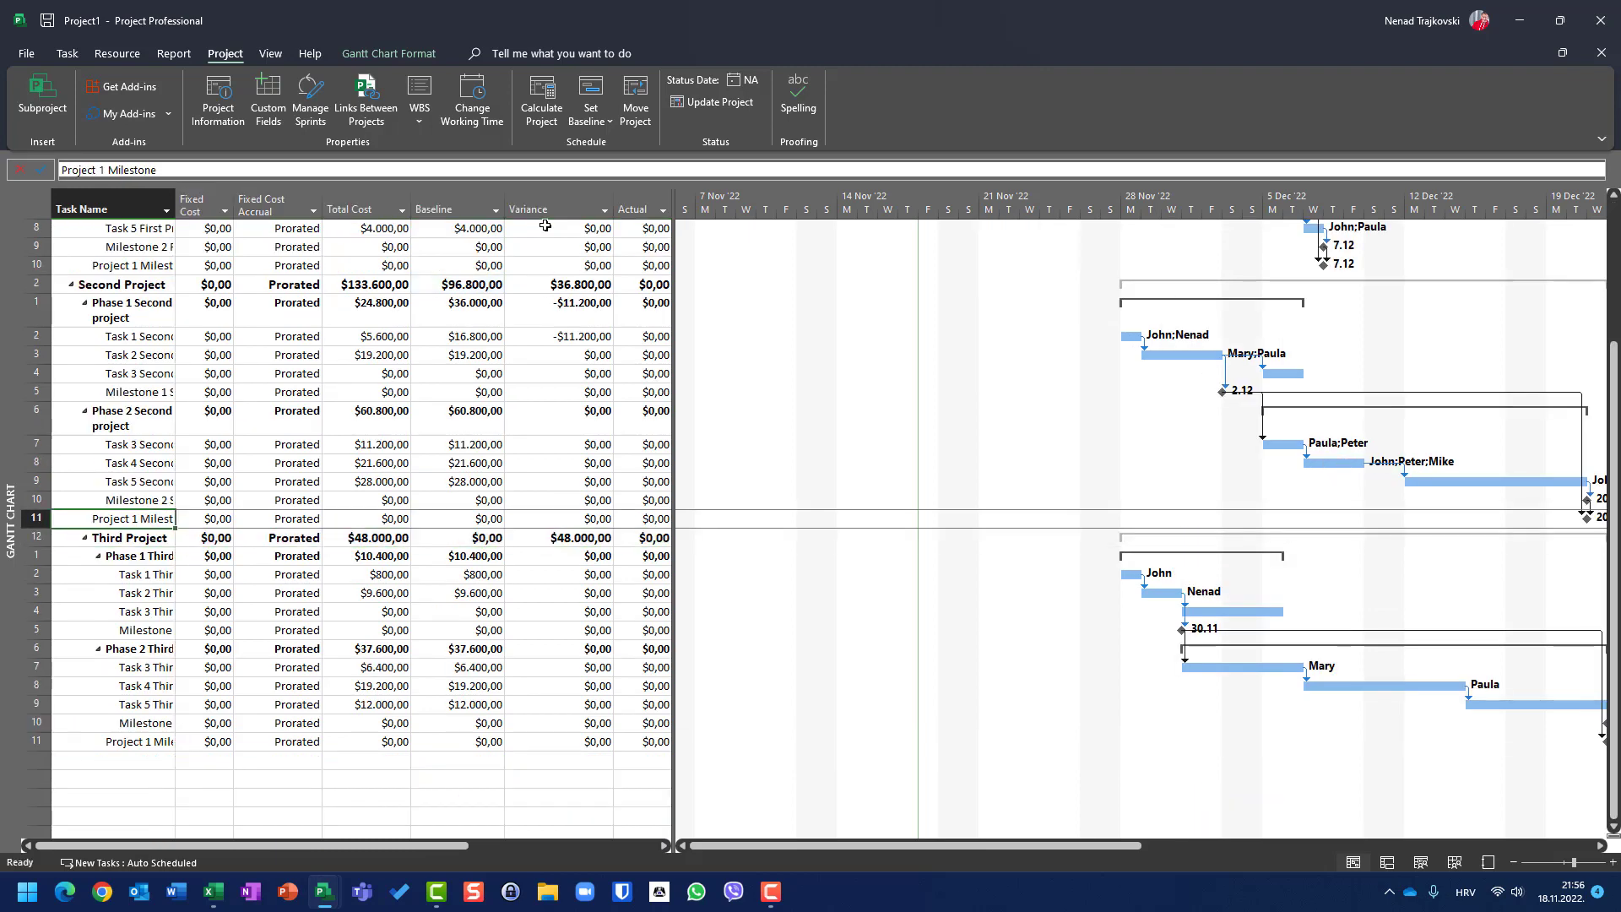
- Go through the task rows from First Project to the end of Third Project and examine their total cost, baseline and variance
key("Down")
key("Down")
key("Down")
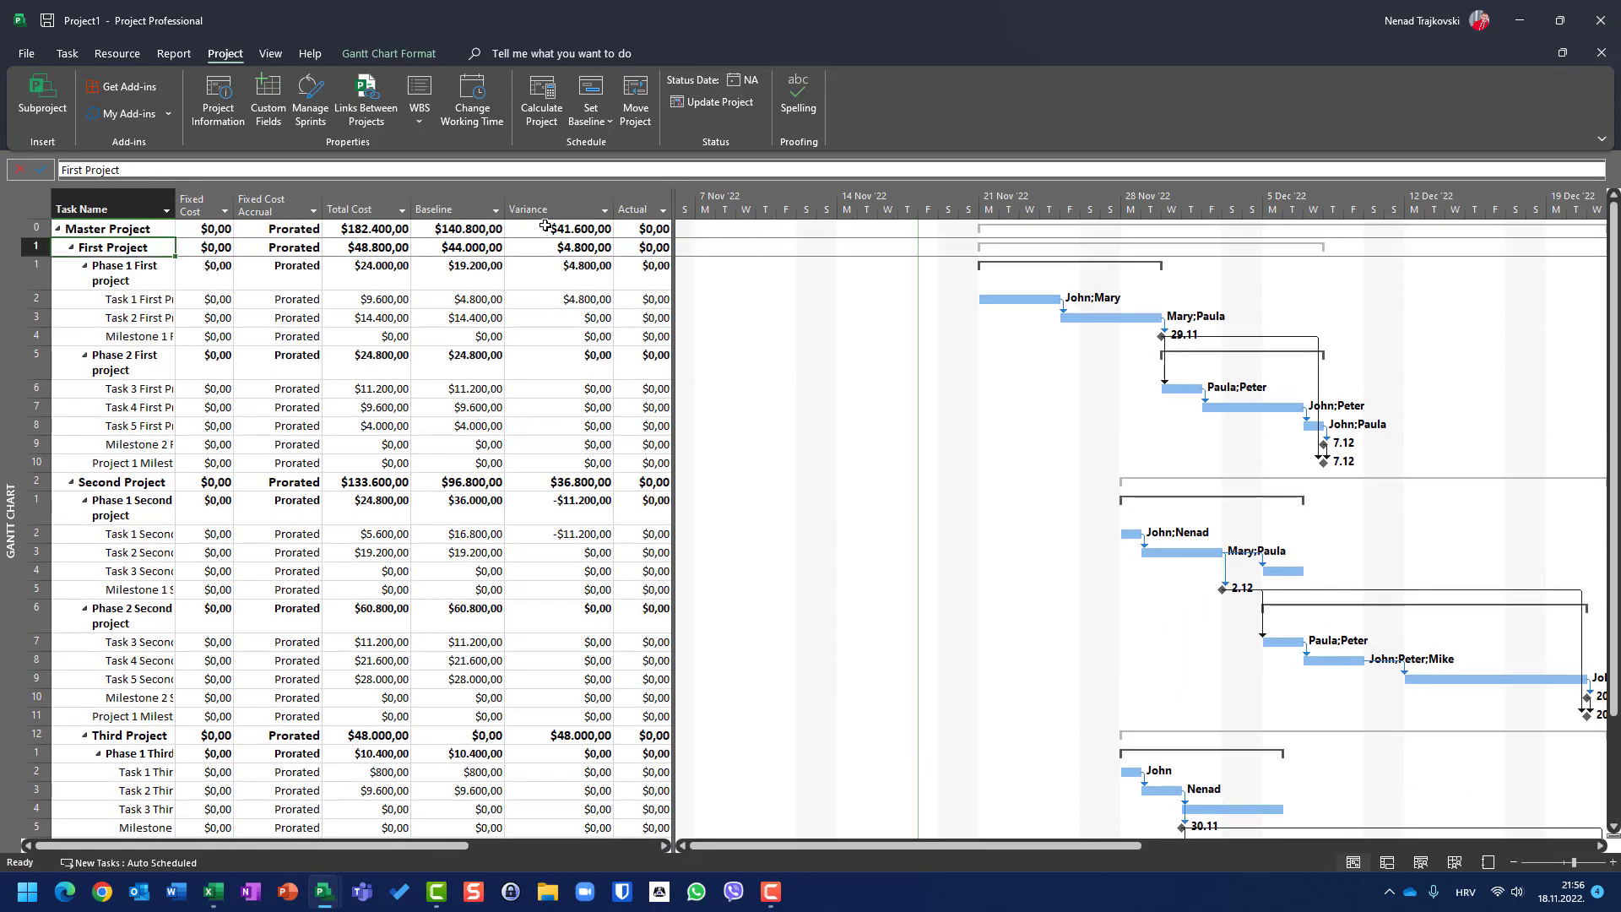
key("Right")
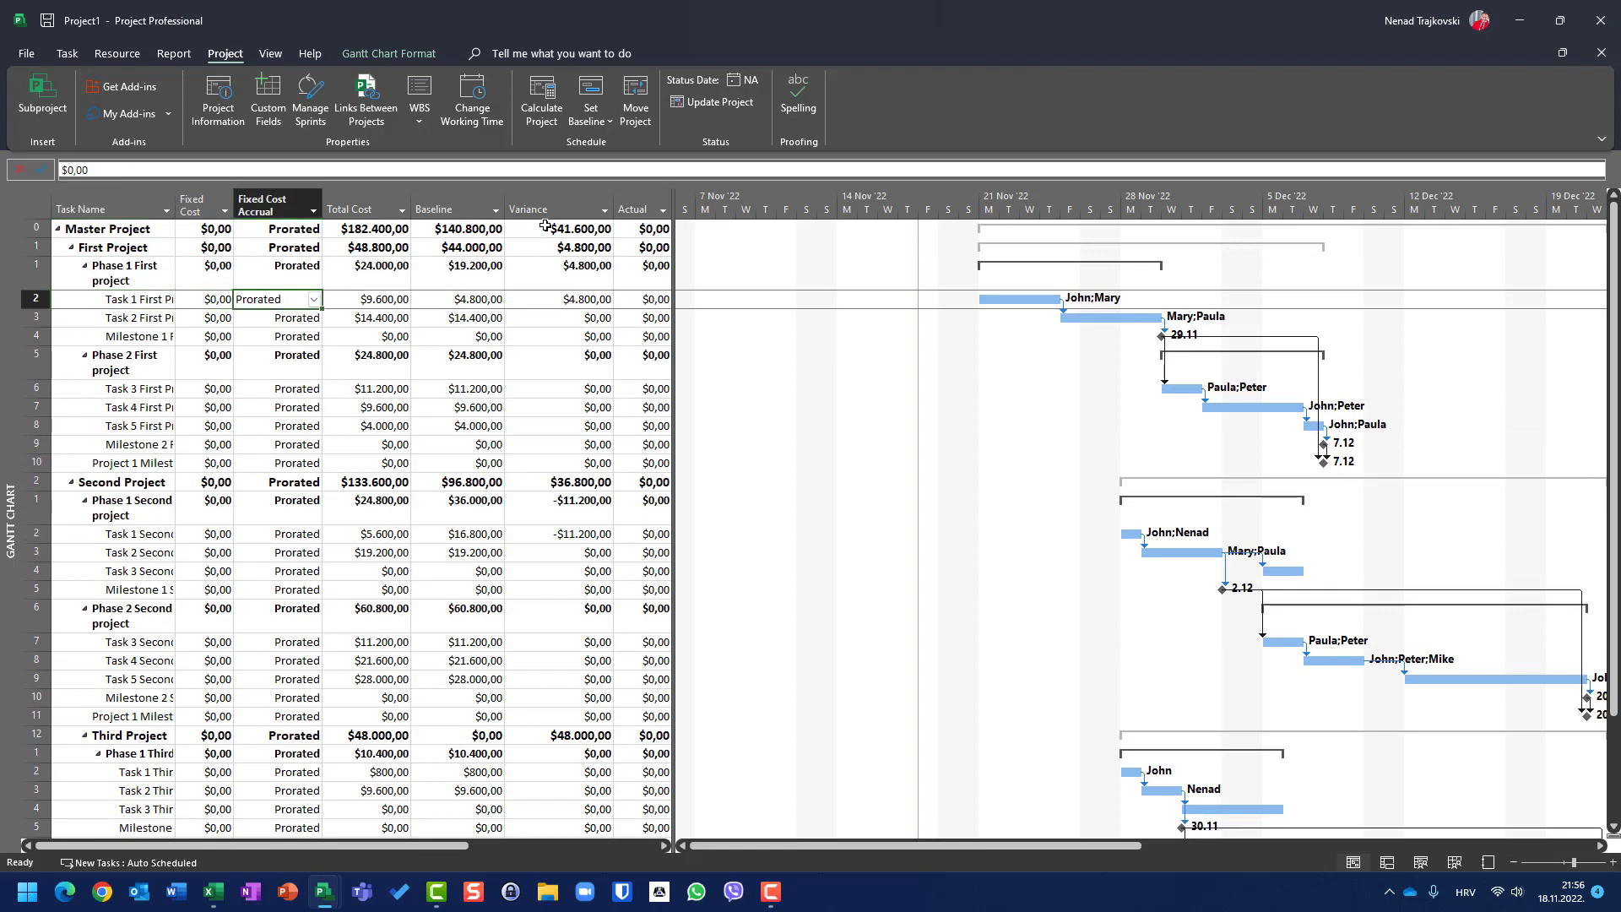
key("Left")
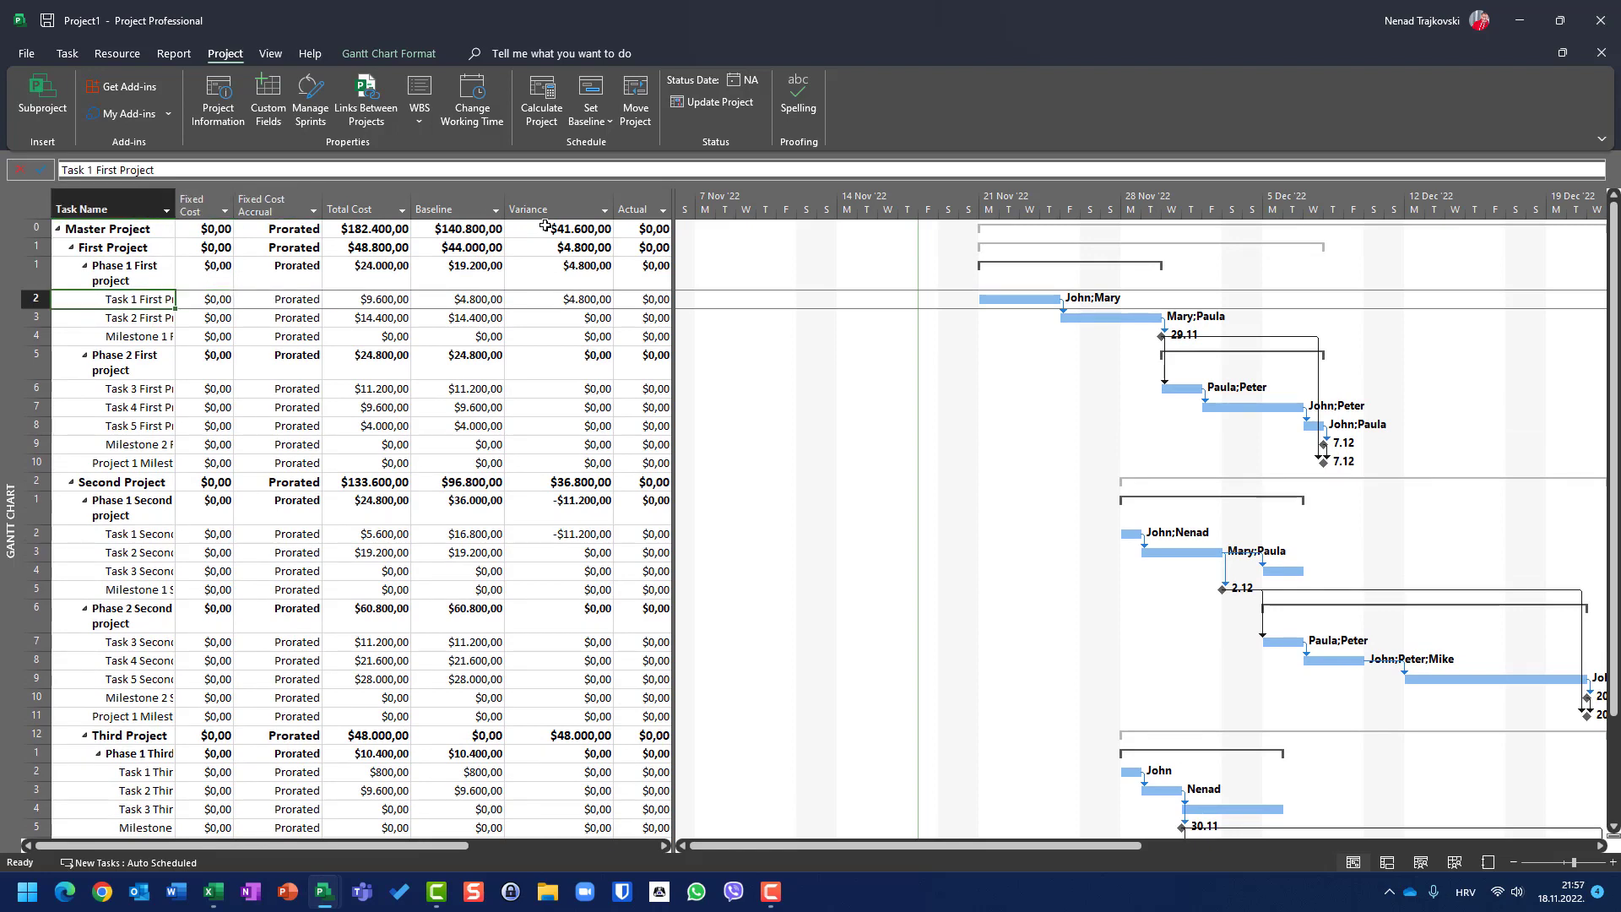
key("Down")
key("Down")
key("Down")
key("Down")
key("Down")
key("Down")
key("Down")
key("Down")
key("Down")
key("Down")
key("Down")
key("Down")
key("Down")
key("Down")
key("Down")
key("Down")
key("Down")
key("Down")
key("Down")
key("Down")
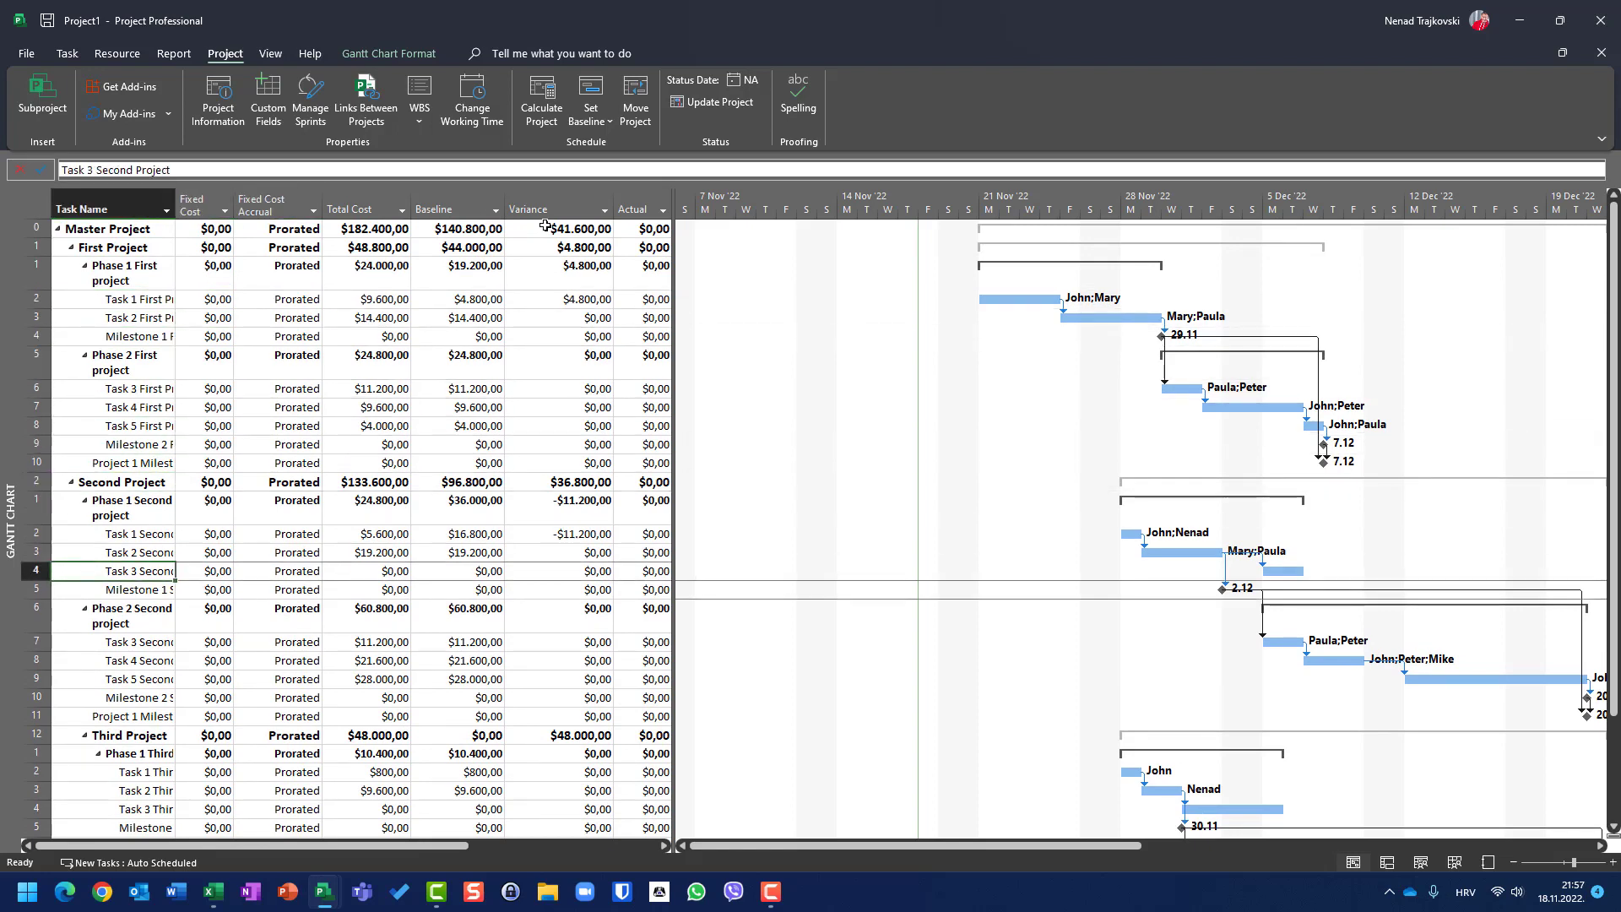
key("Down")
key("Down")
key("Down")
key("Down")
key("Down")
key("Down")
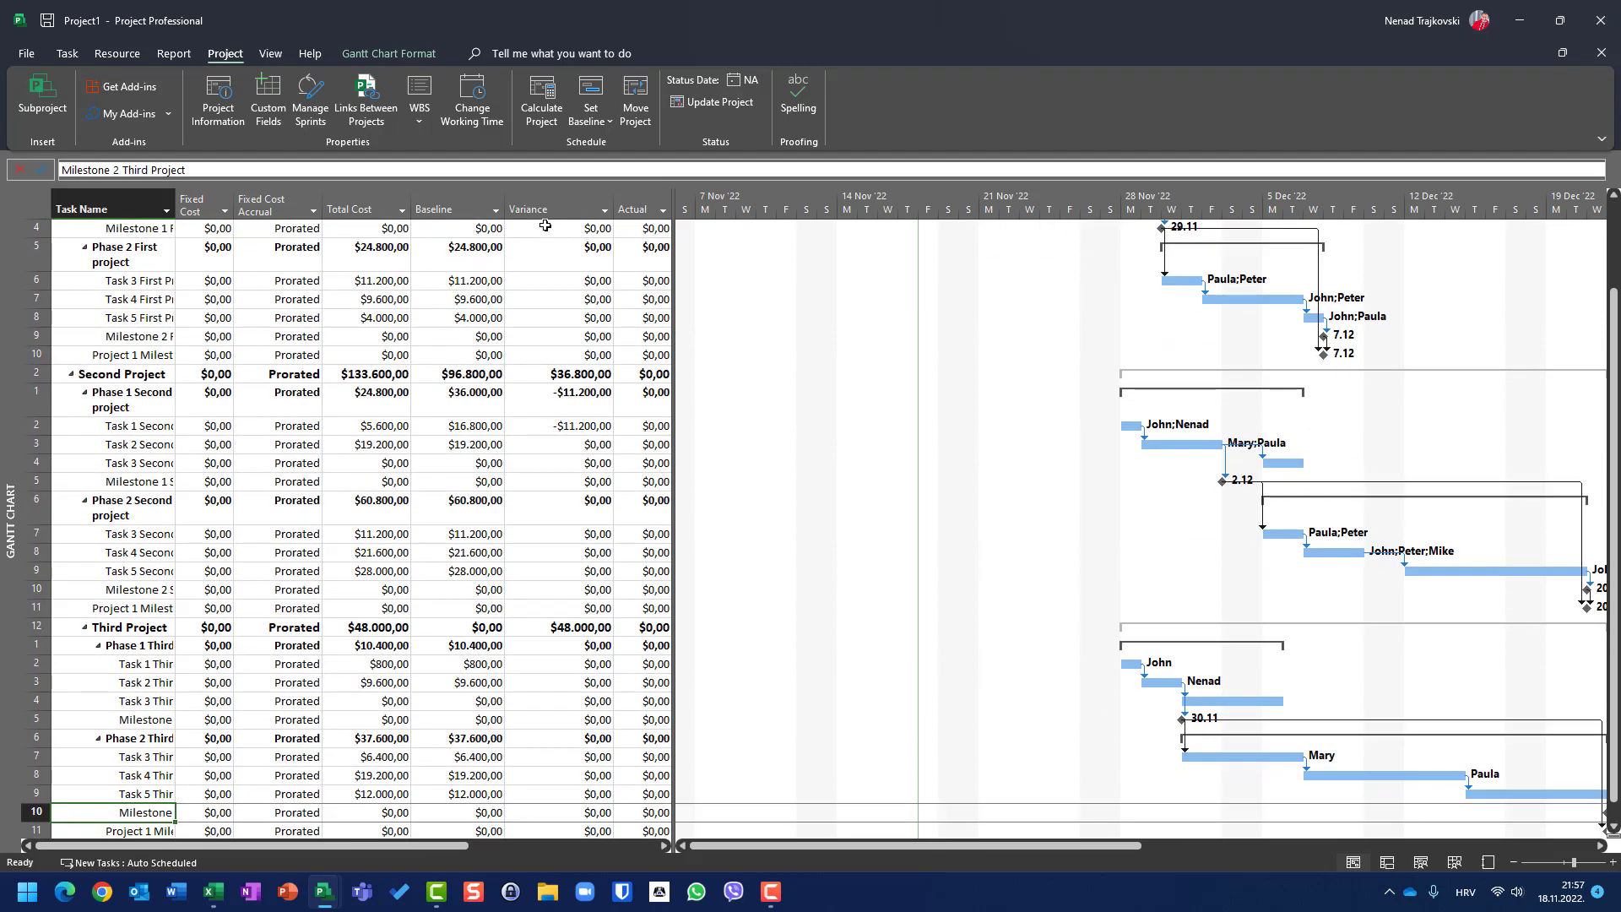
- Turn text wrapping off and back on for the Task Name column, then select Task 1 in Second Project
left_click(81, 206)
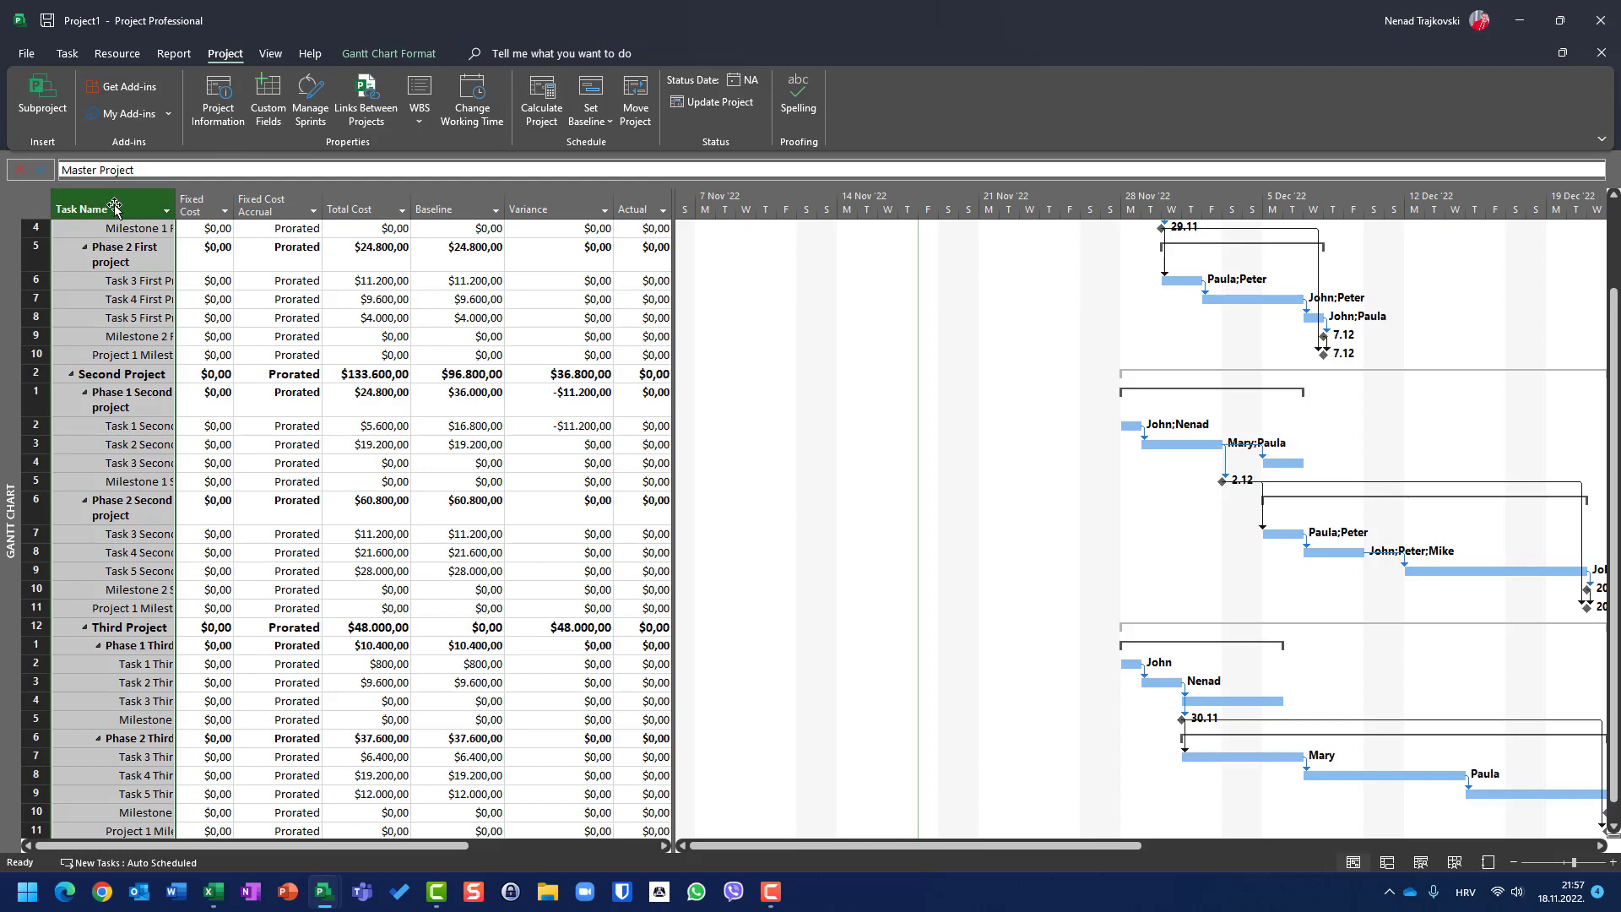
right_click(114, 207)
left_click(169, 316)
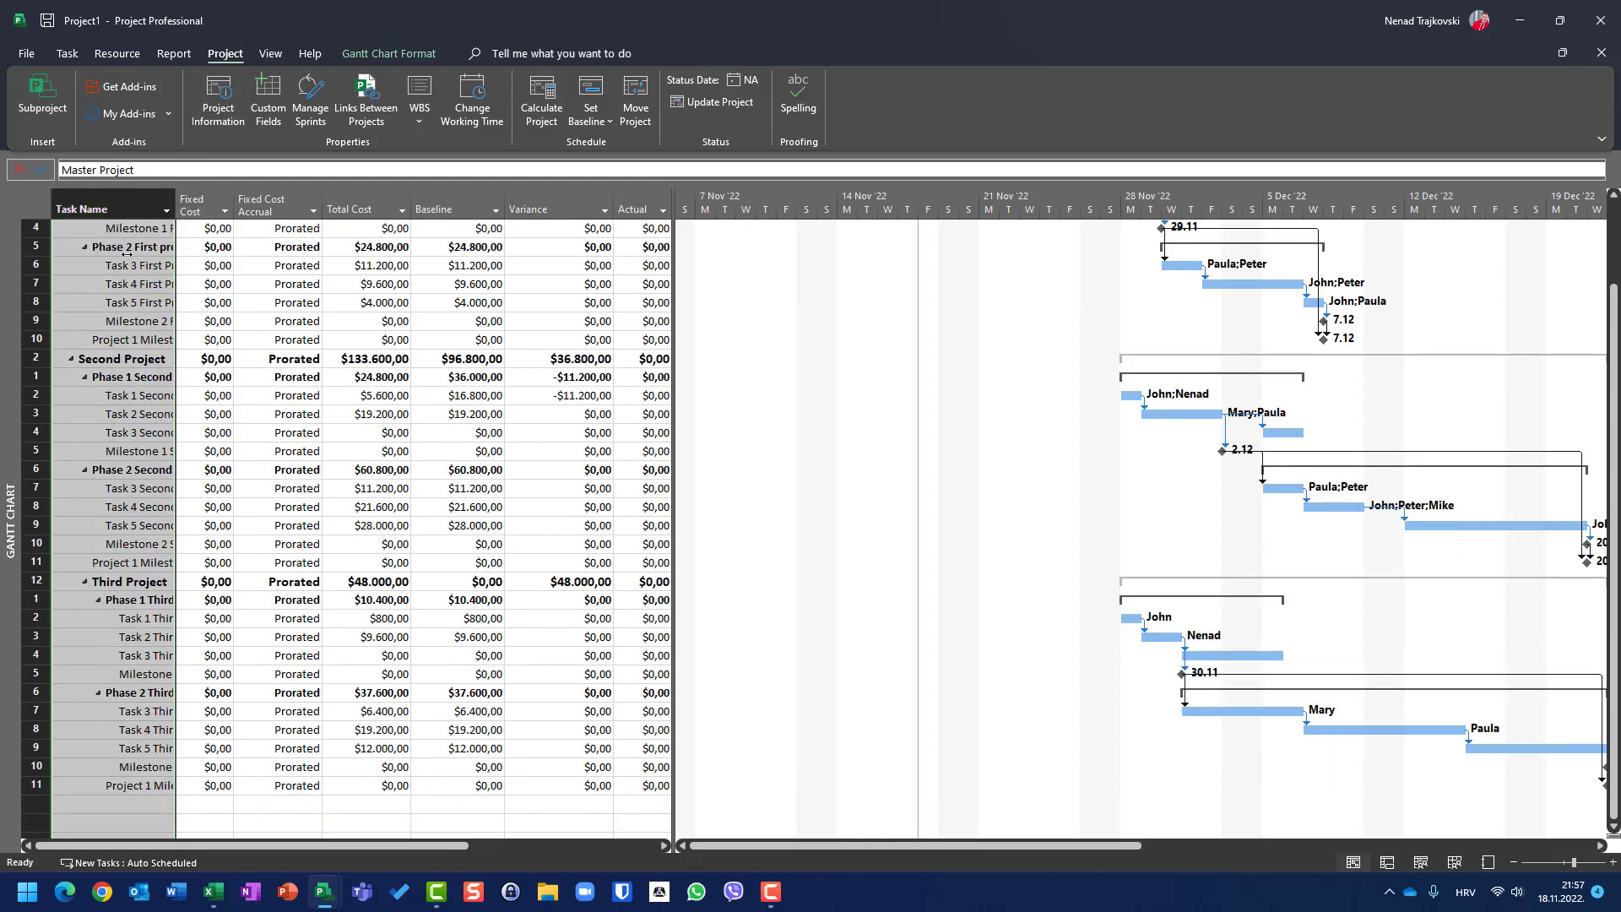
right_click(127, 209)
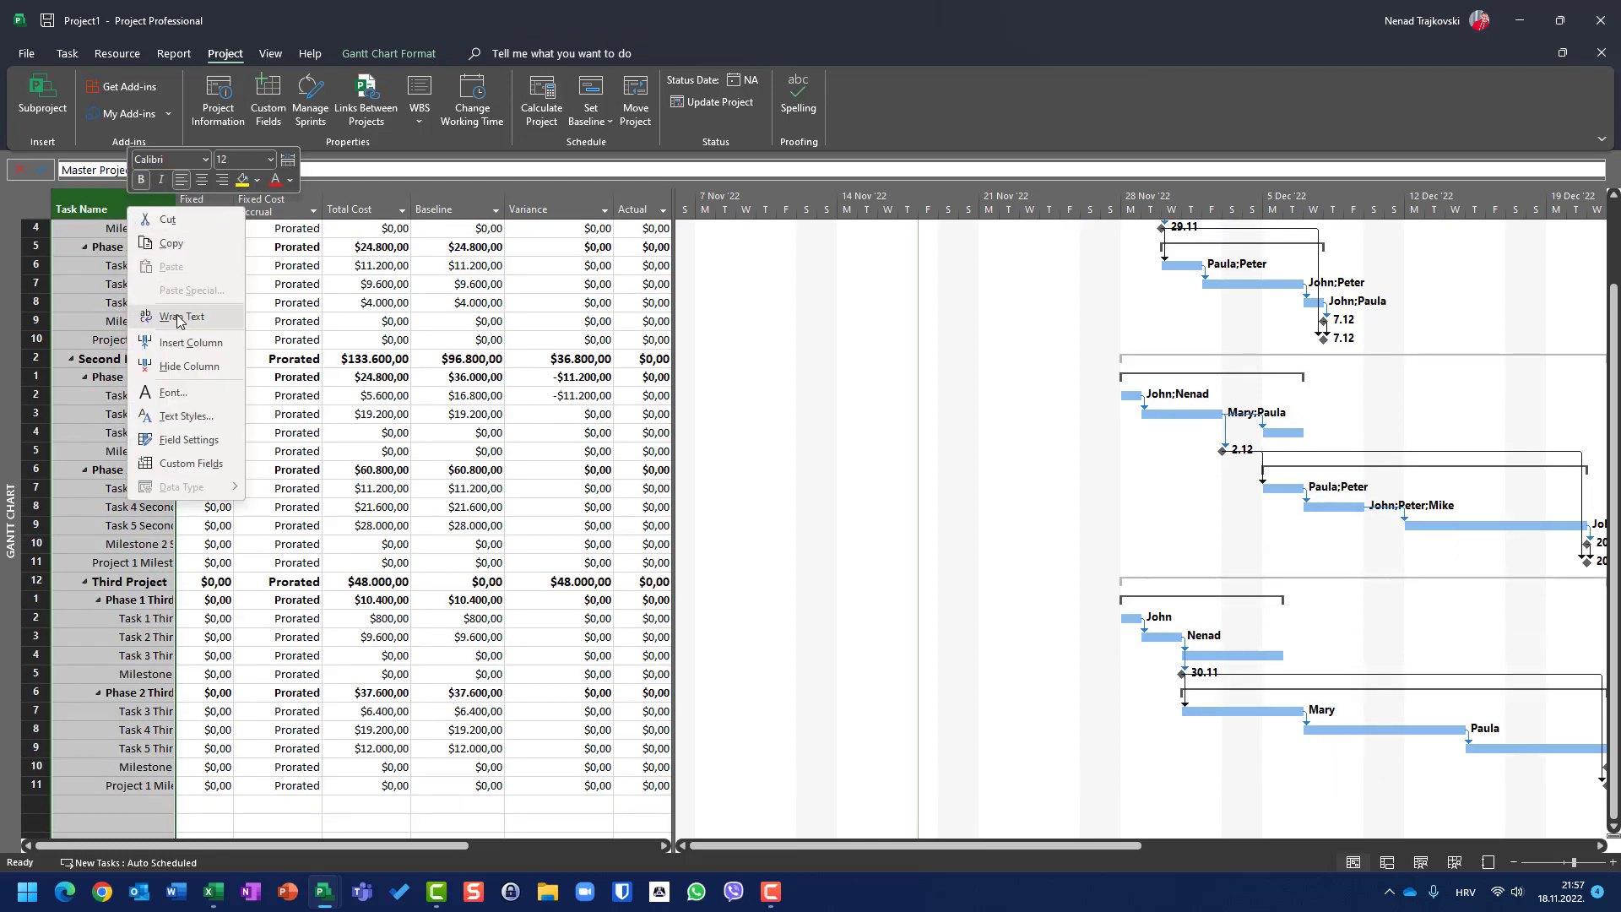
left_click(173, 314)
left_click(99, 526)
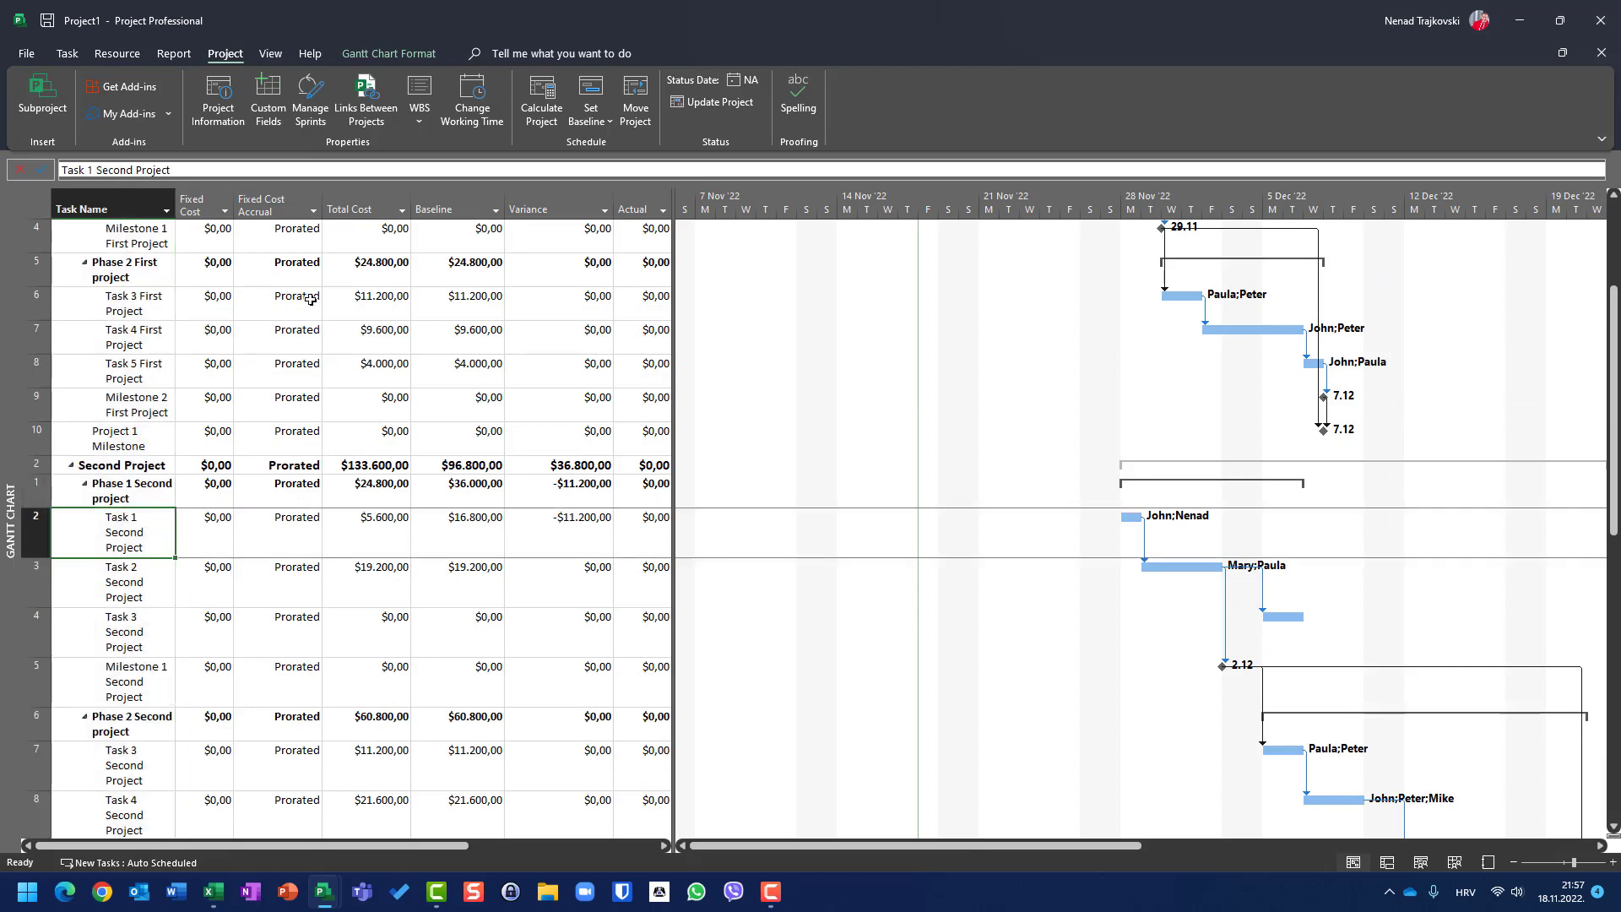
- Compare total cost, baseline and variance of the Master Project row with those of First, Second and Third Project
scroll(409, 329, "up", 2)
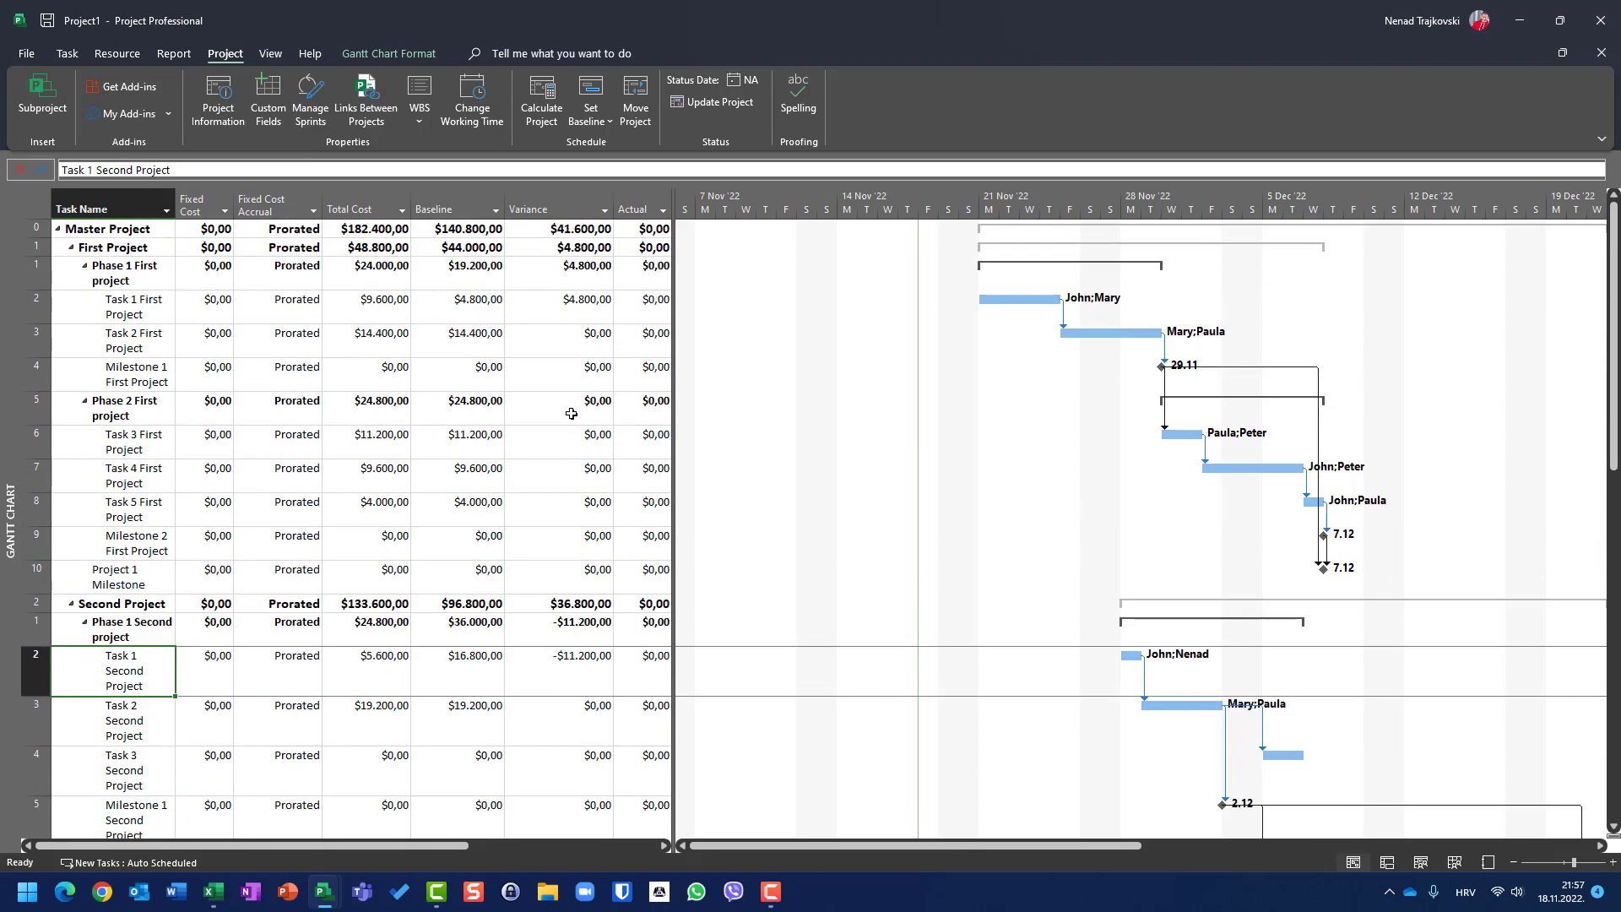
scroll(567, 405, "down", 4)
scroll(566, 386, "up", 4)
scroll(420, 358, "down", 5)
scroll(412, 354, "down", 5)
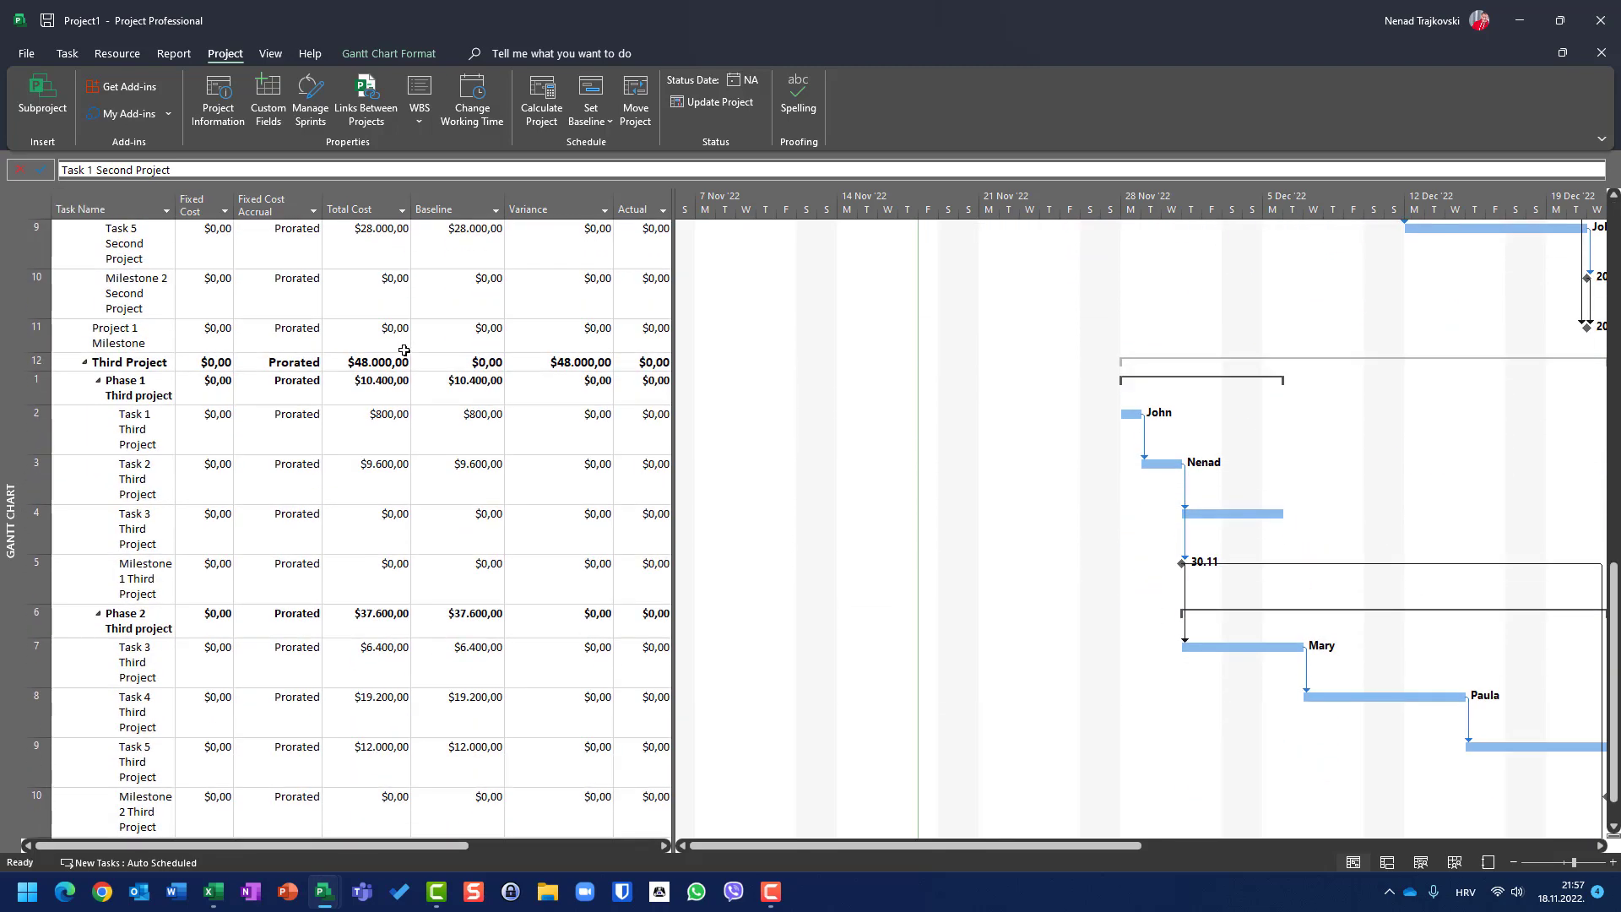
scroll(399, 346, "up", 5)
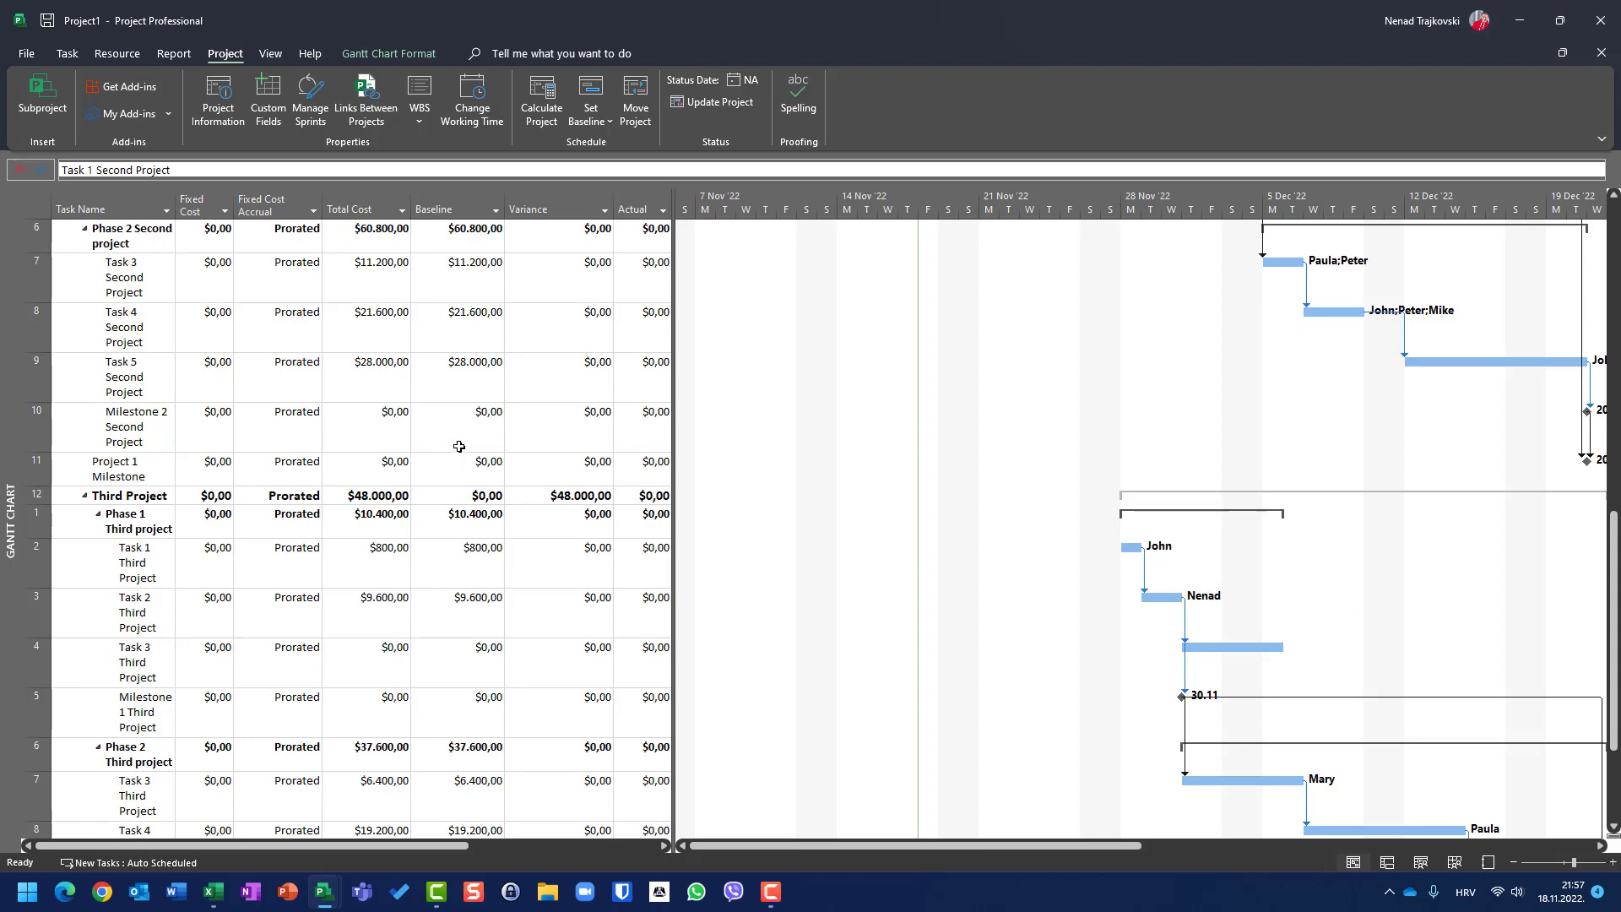
scroll(459, 447, "up", 6)
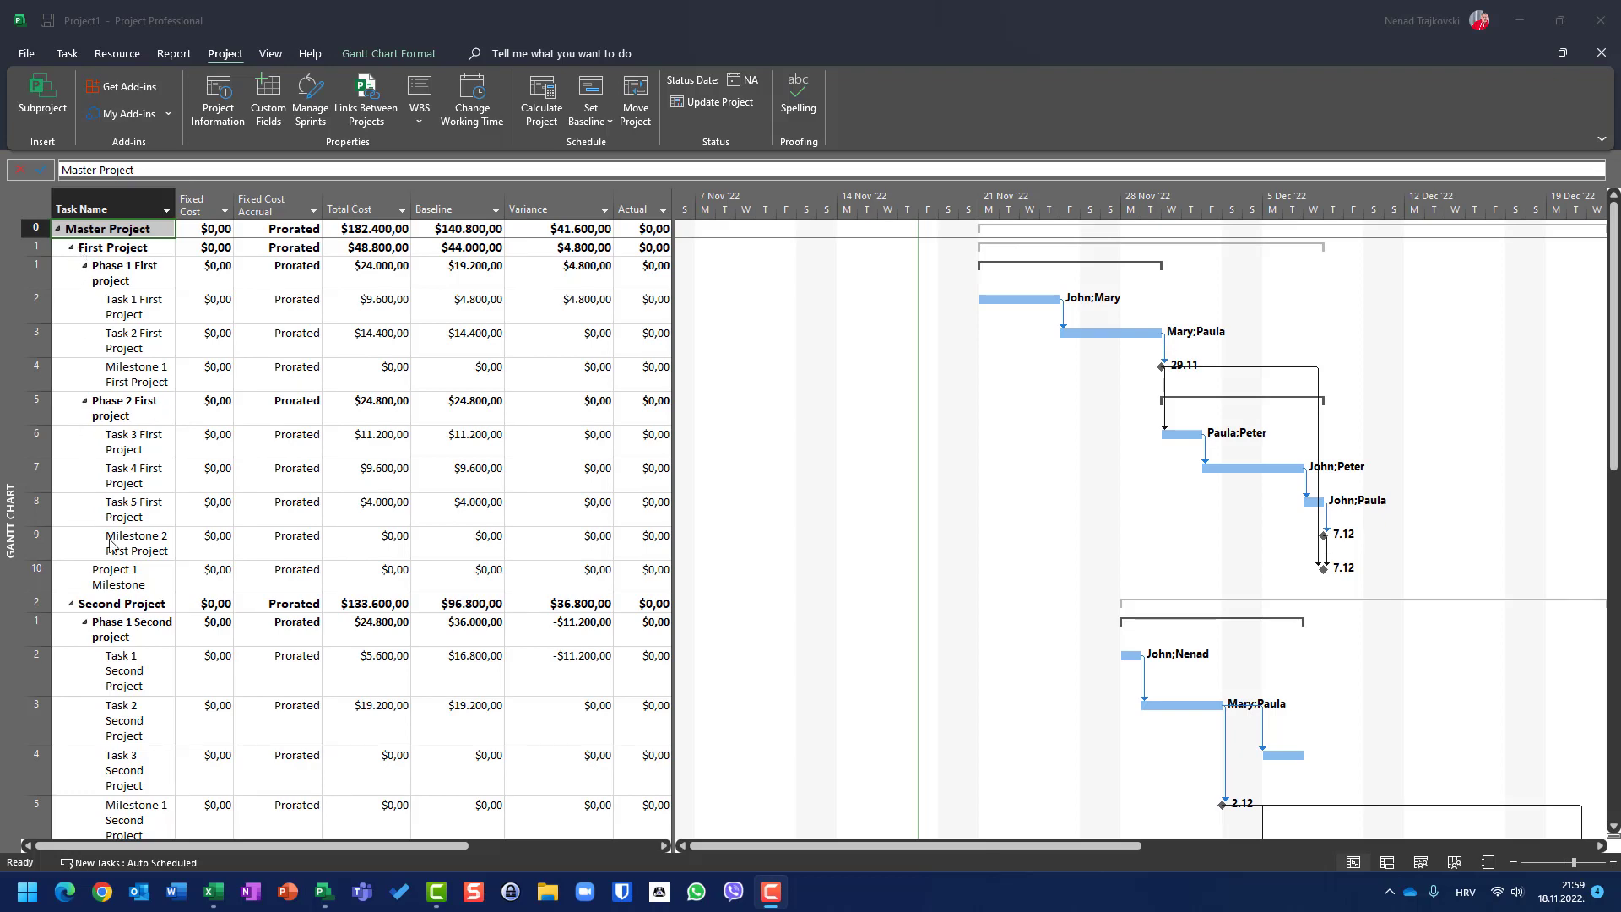
scroll(110, 545, "down", 3)
scroll(96, 560, "down", 3)
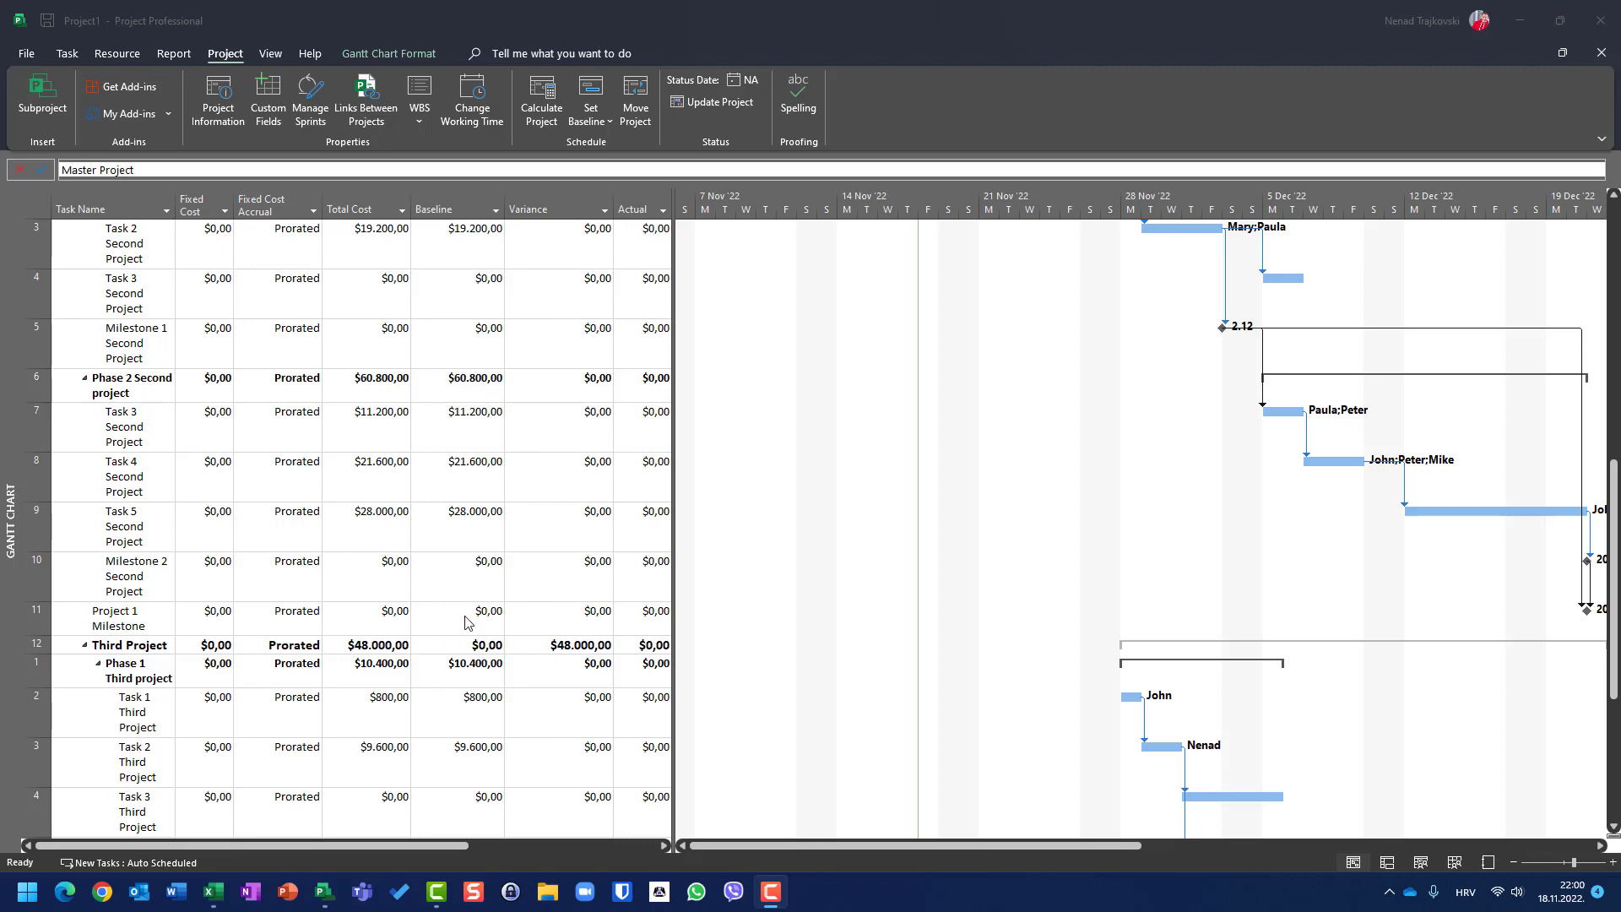
scroll(469, 642, "up", 6)
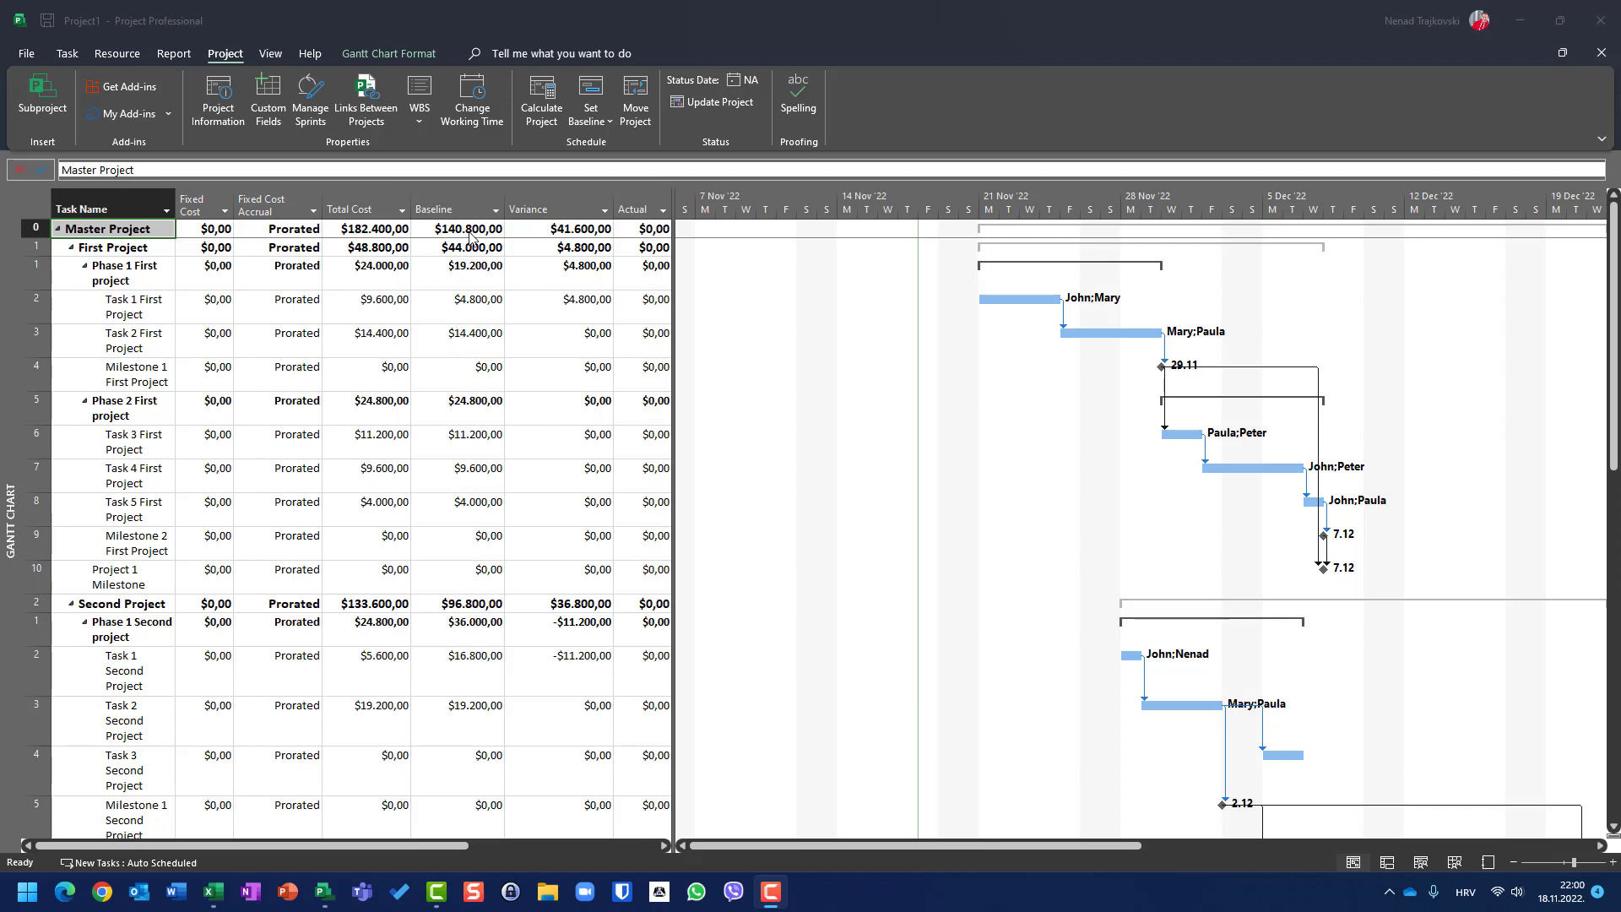
scroll(439, 372, "down", 7)
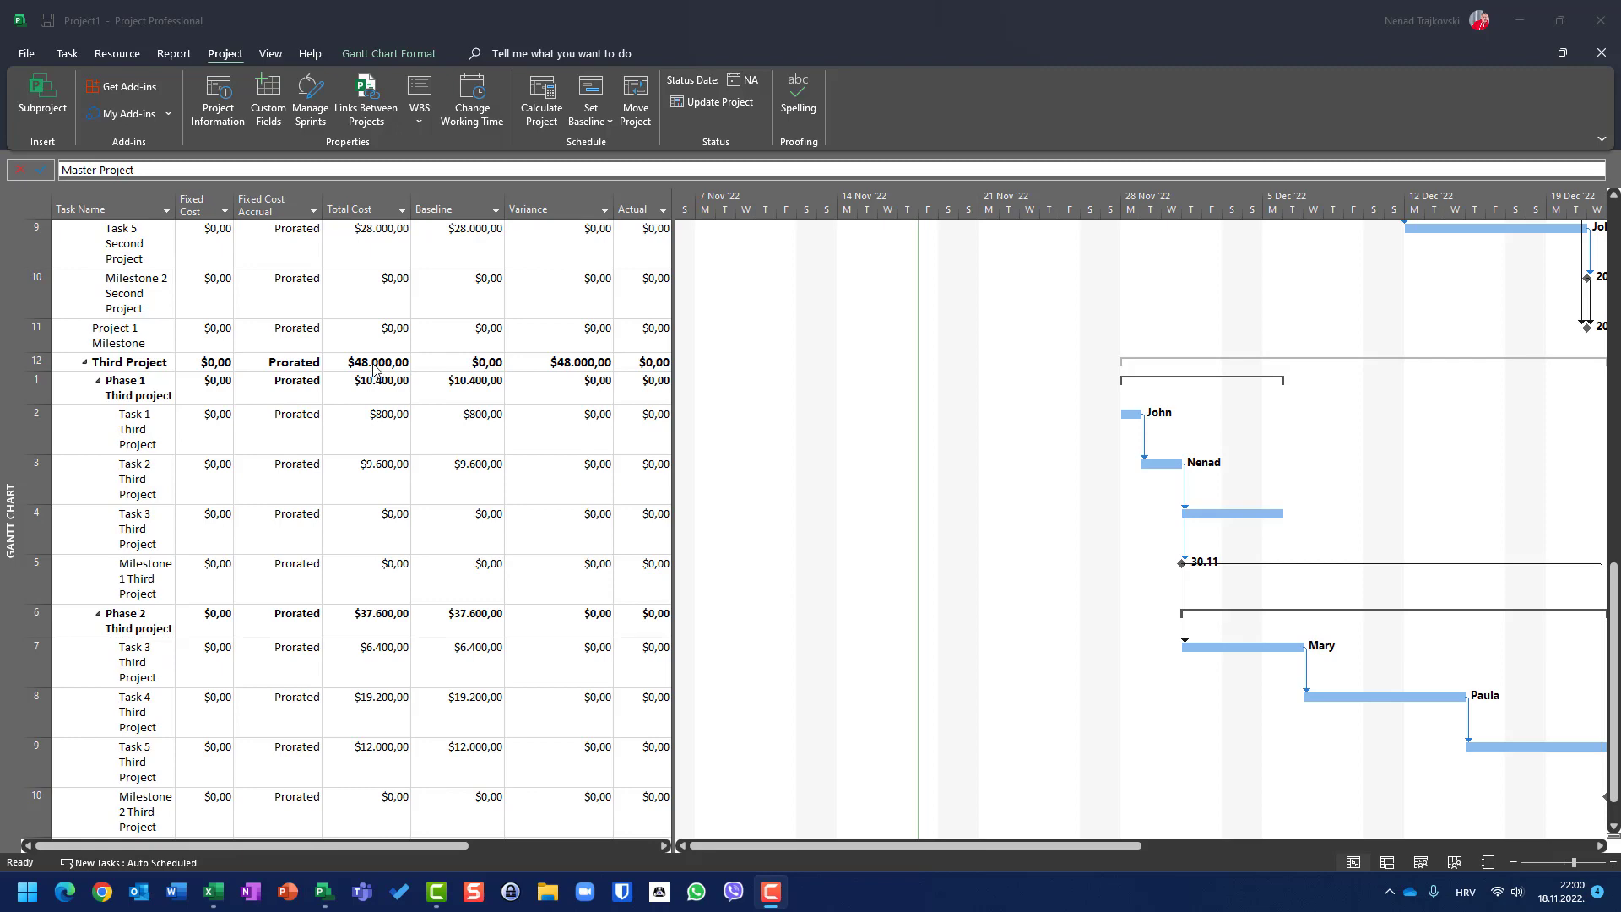
scroll(374, 369, "up", 7)
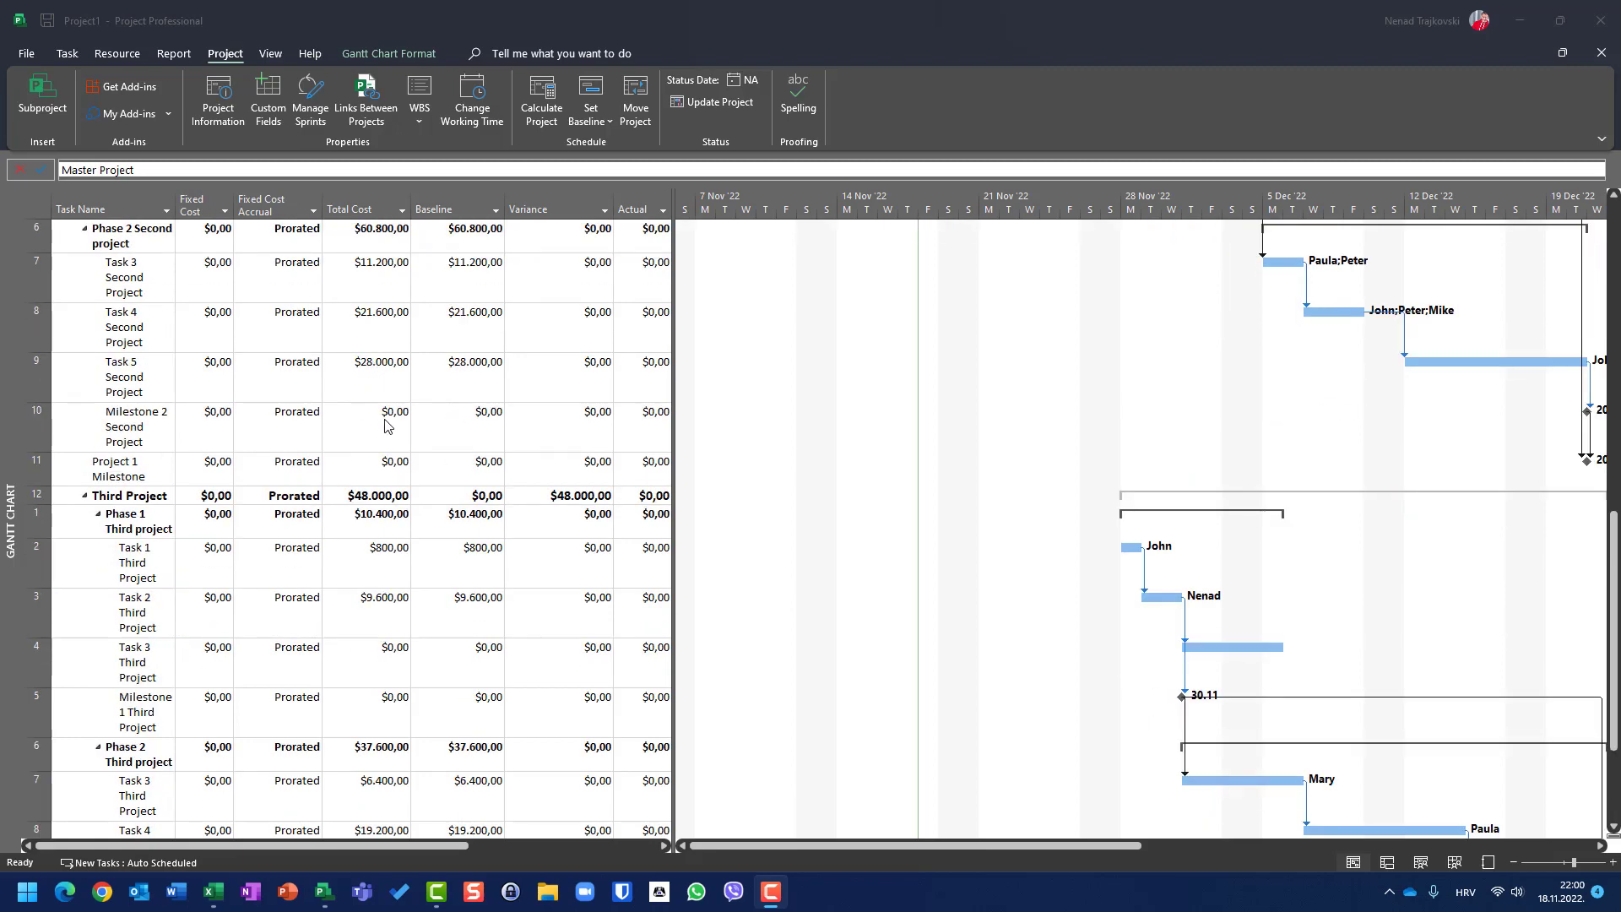
- With Master Project selected, set the baseline for the entire project, overwriting the existing one, and undo it after checking the costs
left_click(591, 118)
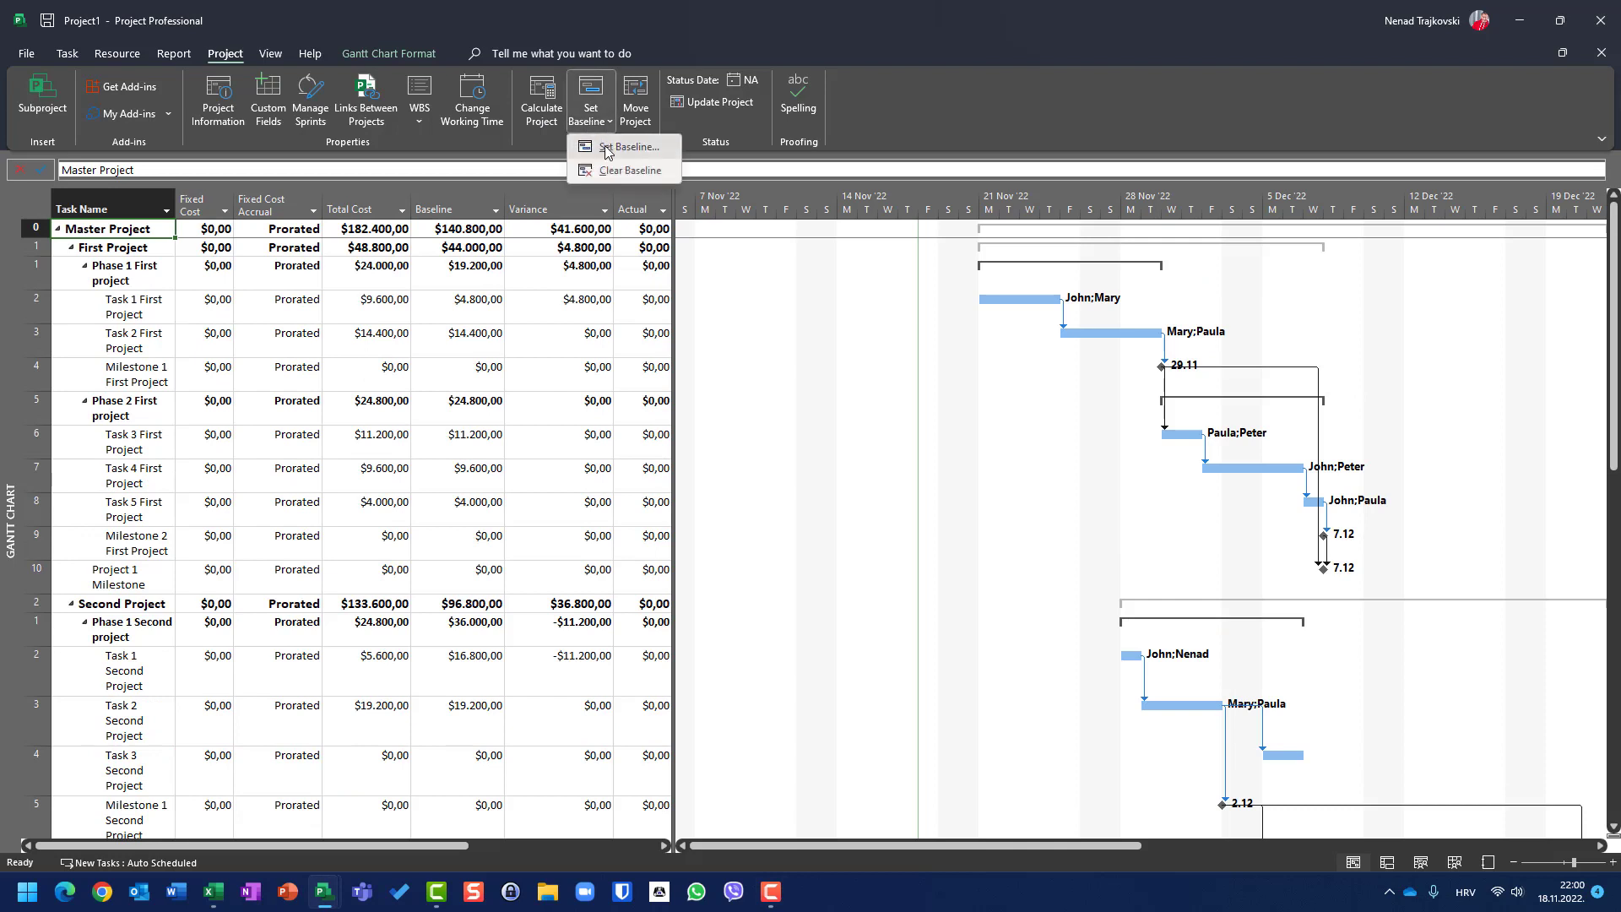
left_click(606, 148)
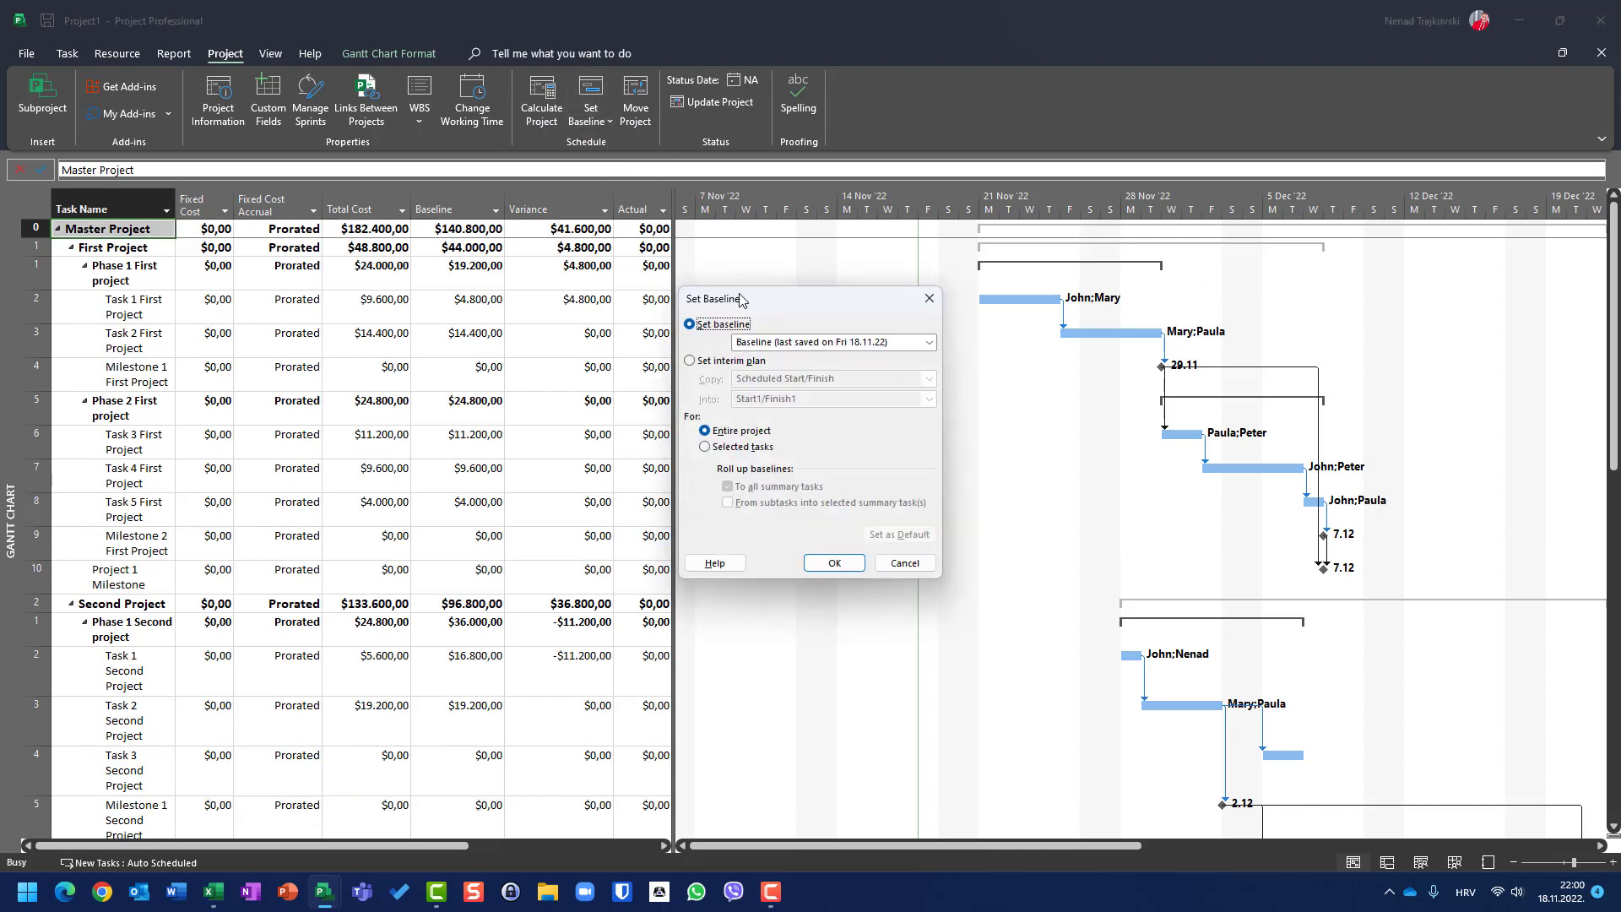
left_click(831, 563)
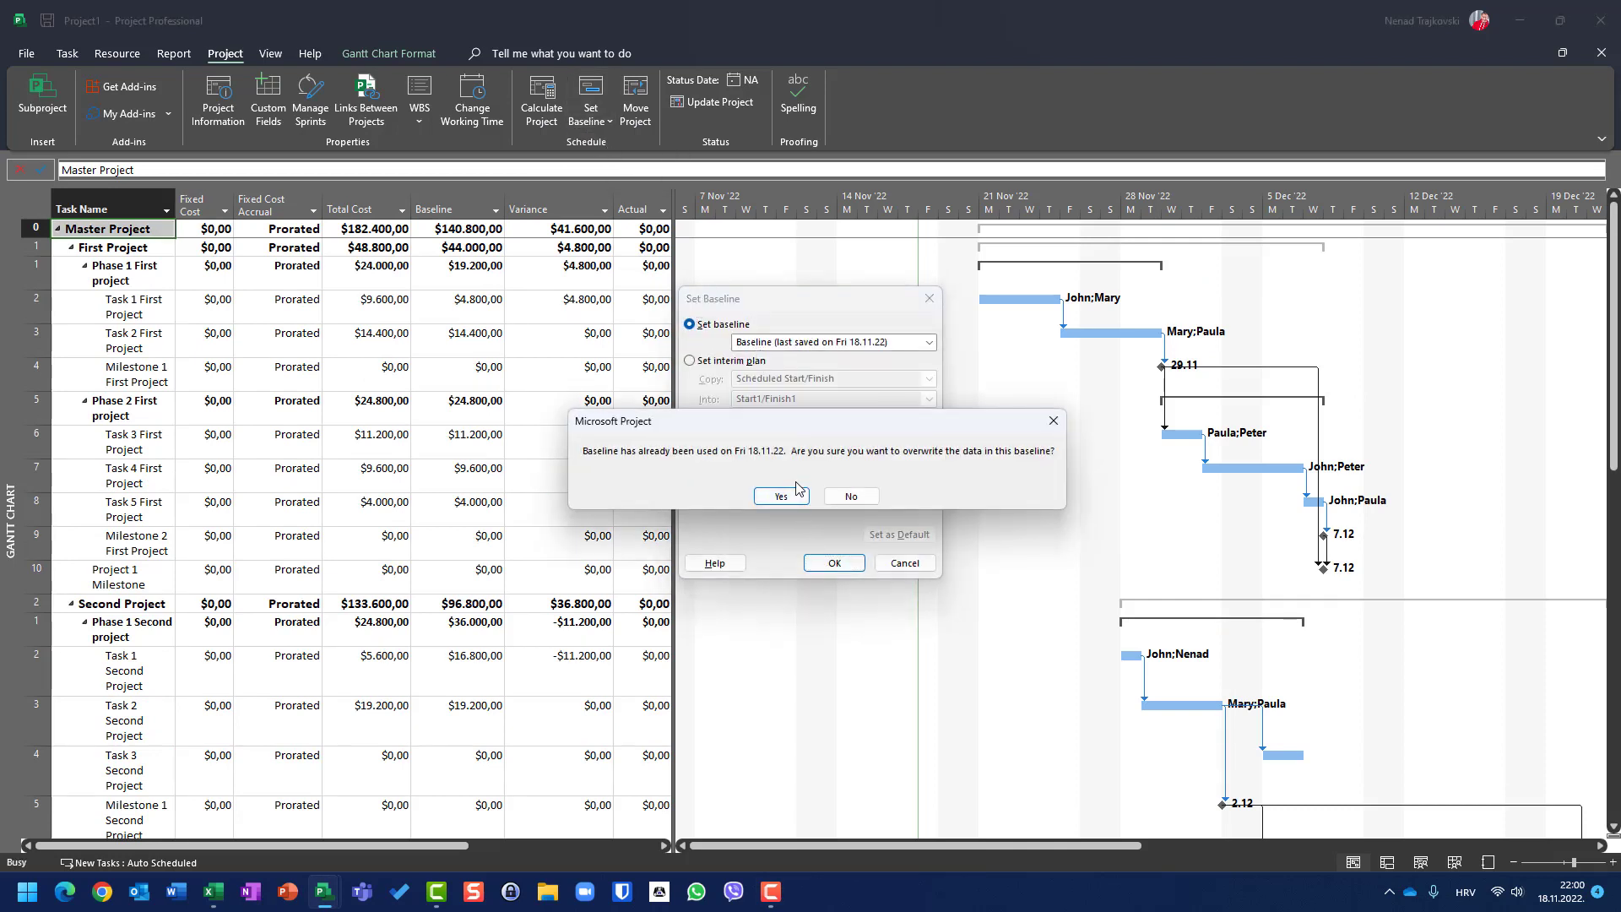
left_click(780, 496)
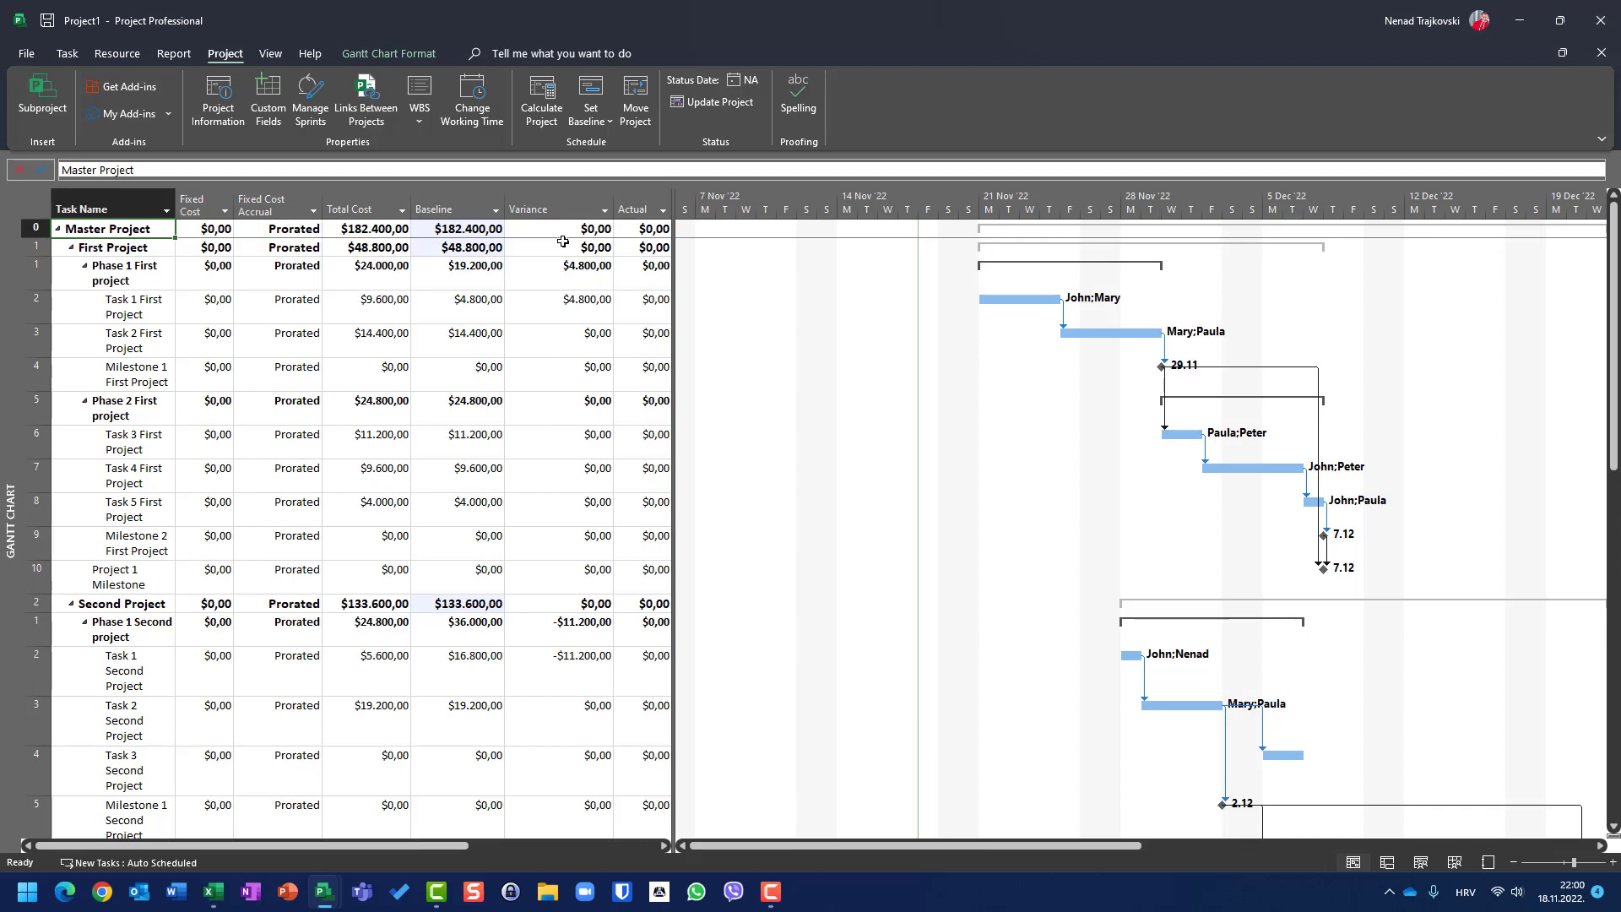
key("ctrl+z")
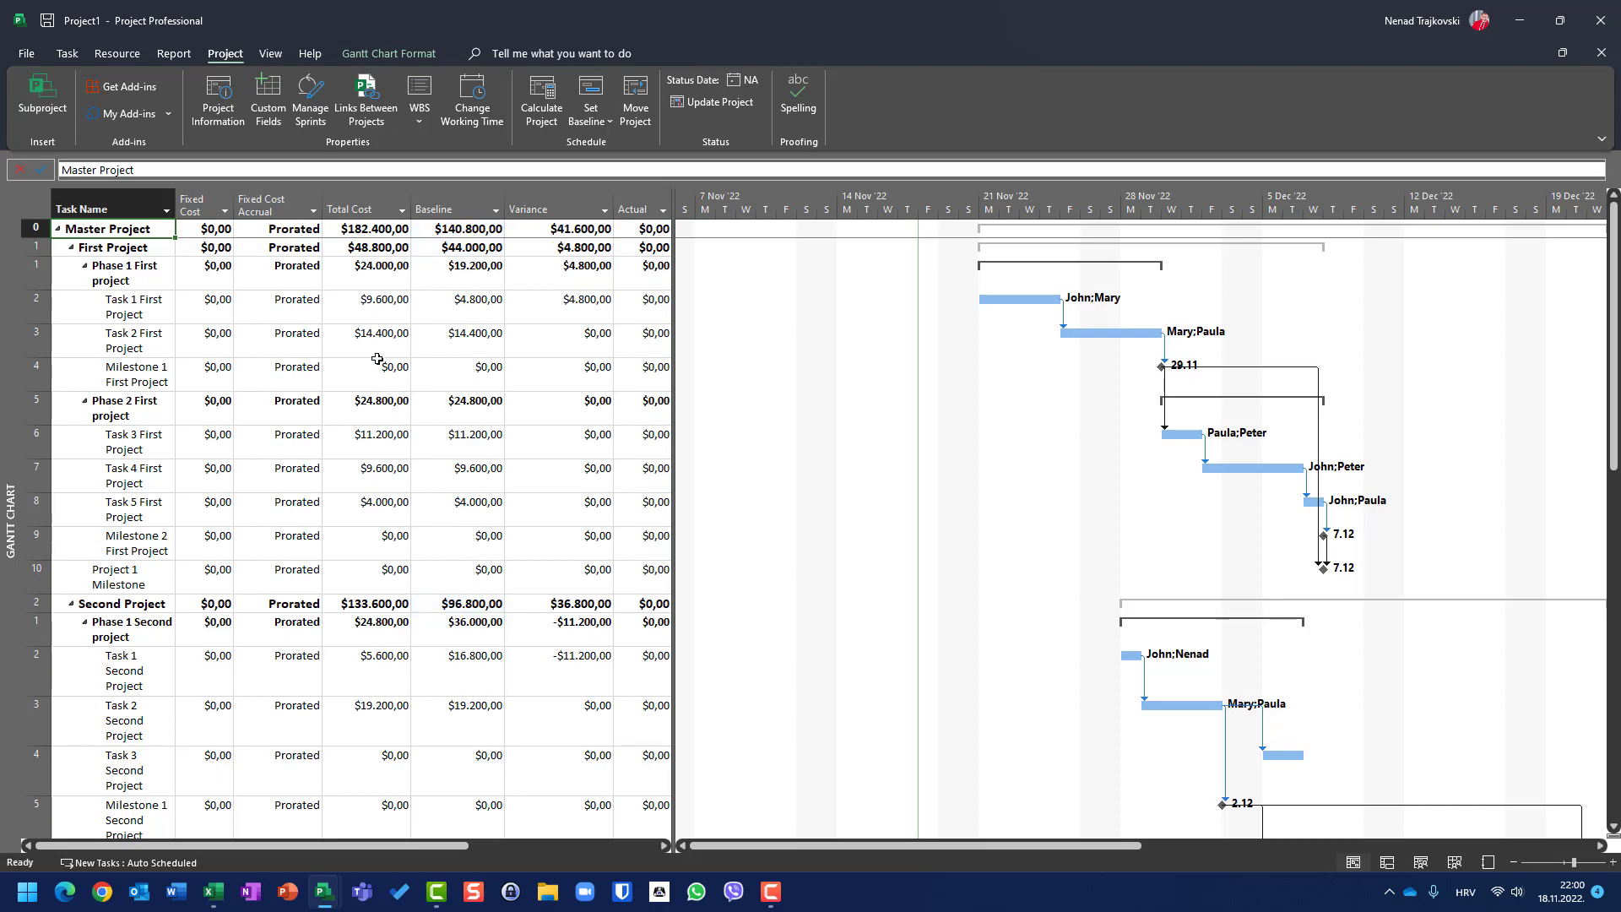
- Select the Third Project summary row together with all its phases, tasks and milestones
scroll(377, 359, "down", 6)
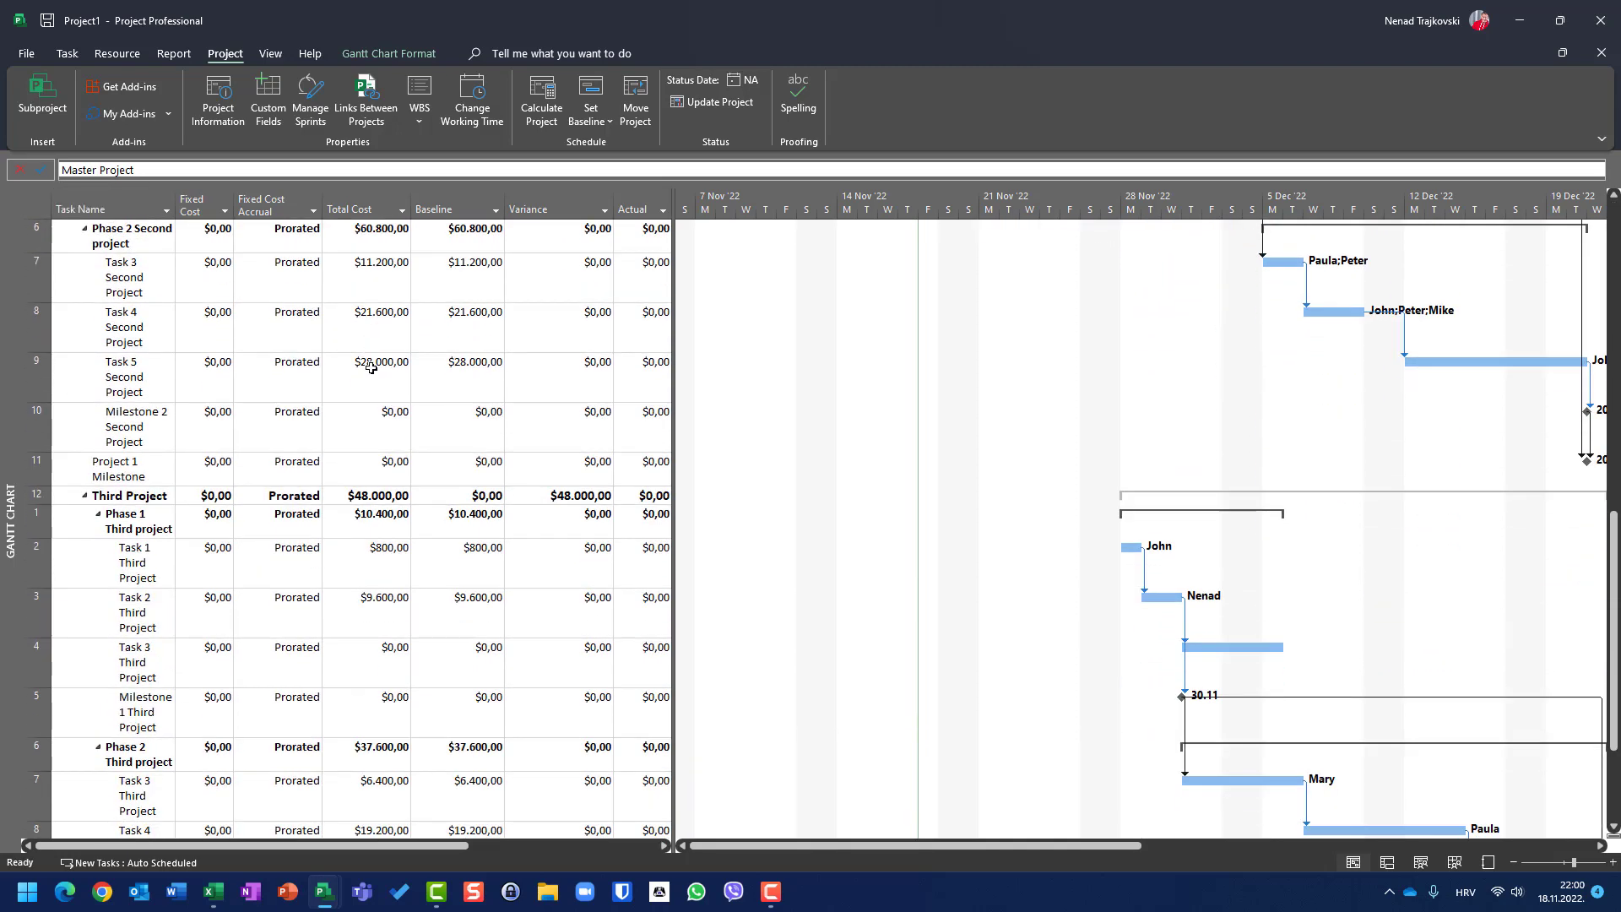
left_click(33, 495)
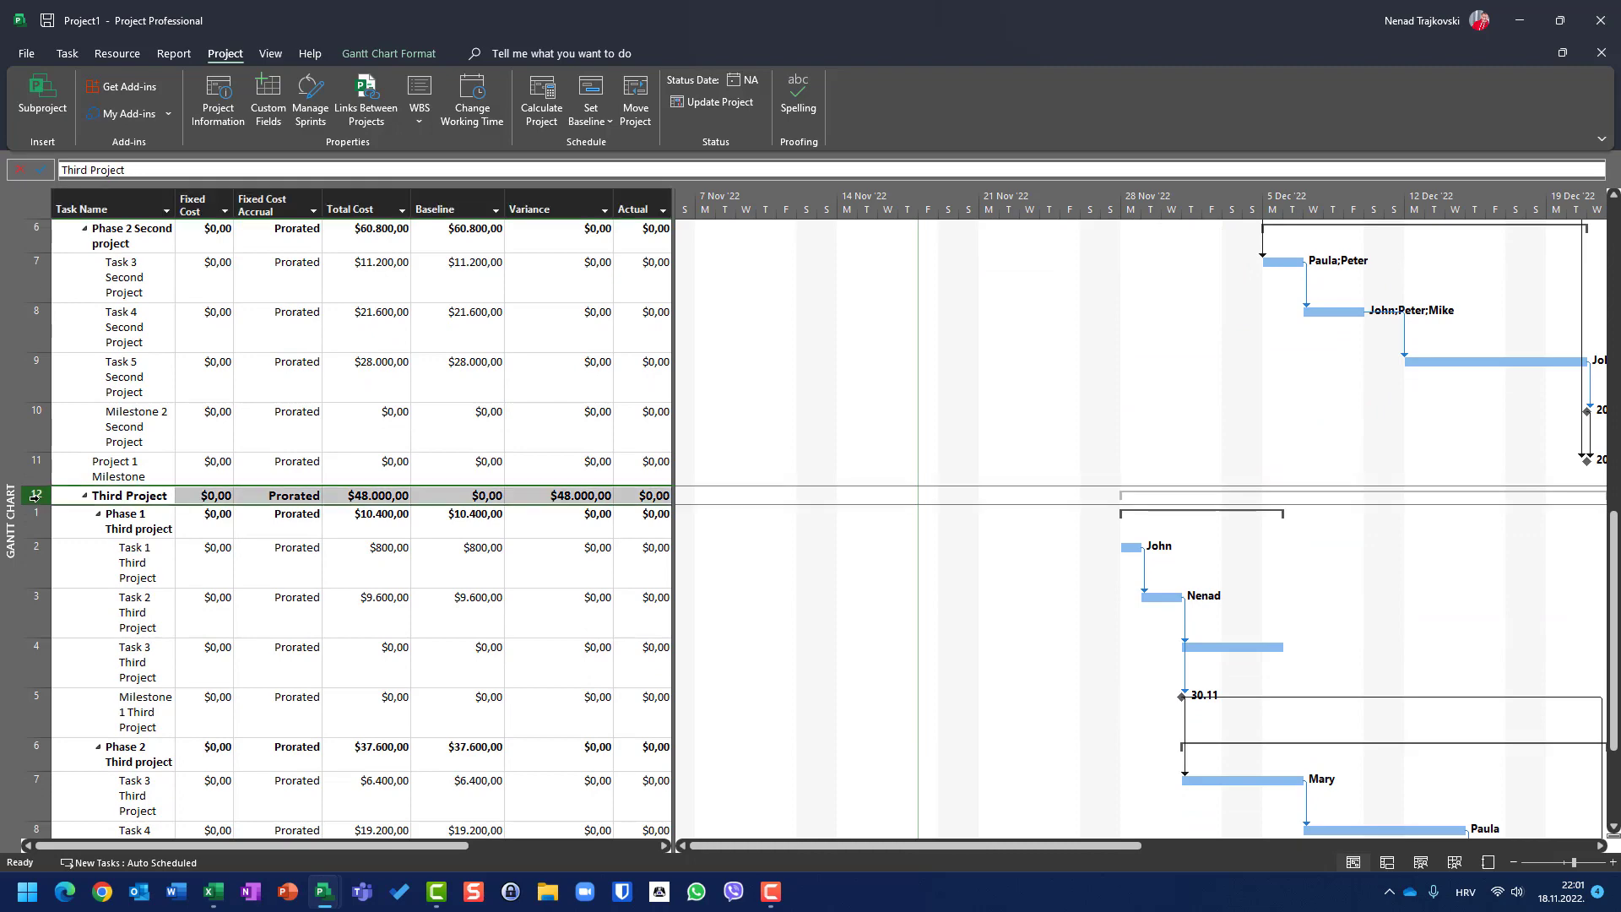
key("shift+Down")
key("shift+Down")
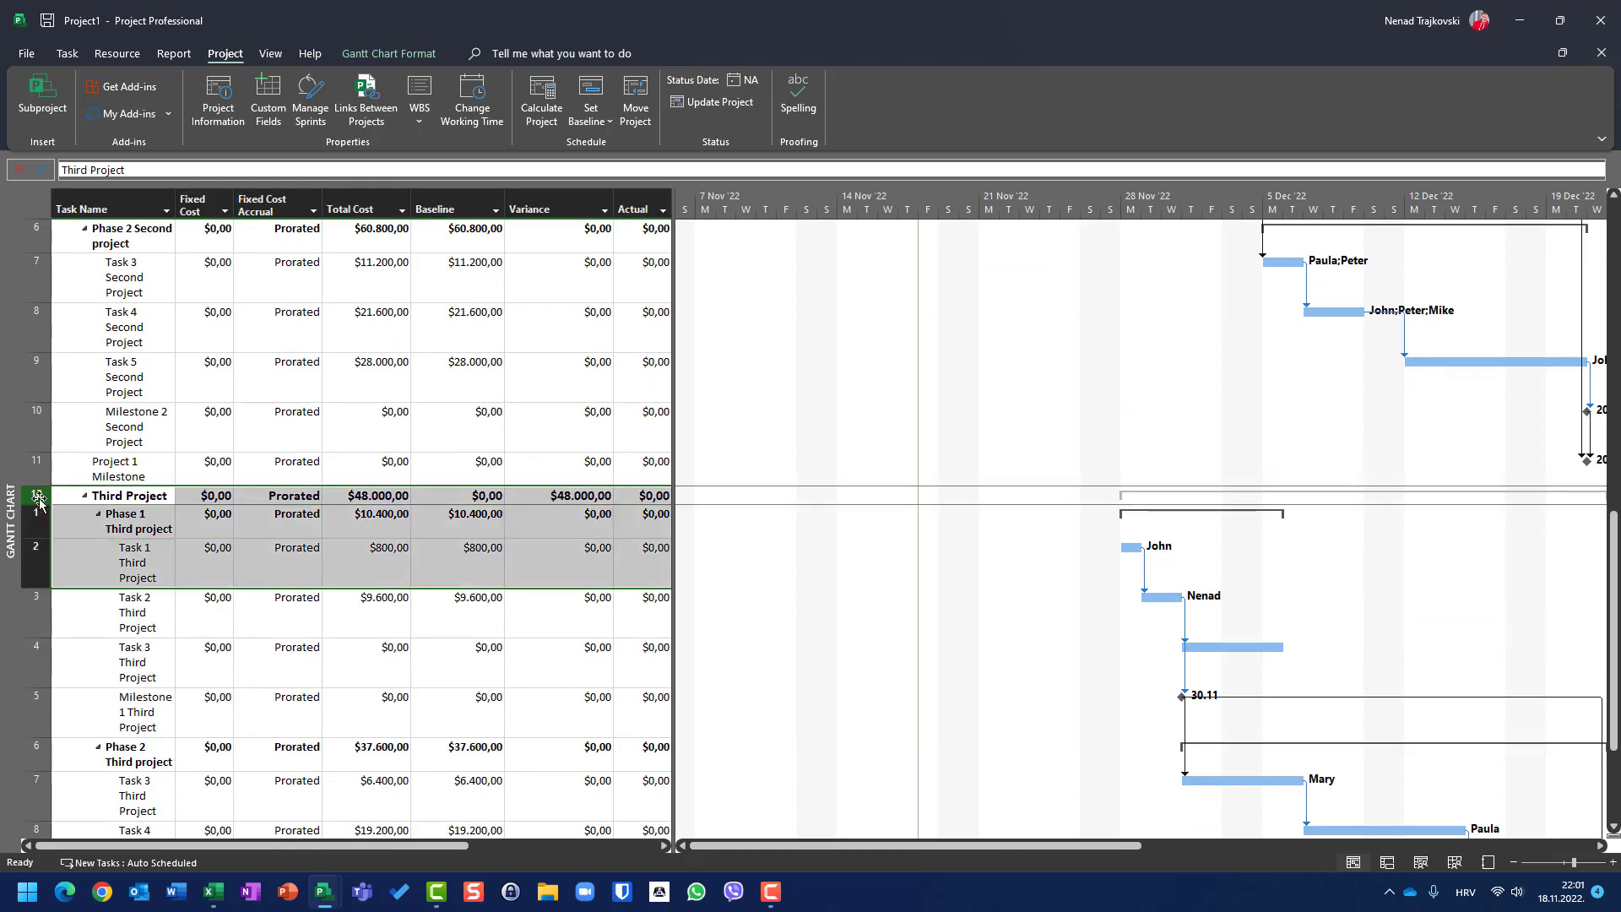
key("shift+Down")
key("shift+Down")
key("shift+Down")
key("shift+Down")
key("shift+Down")
key("shift+Down")
key("shift+Down")
key("shift+Down")
key("shift+Down")
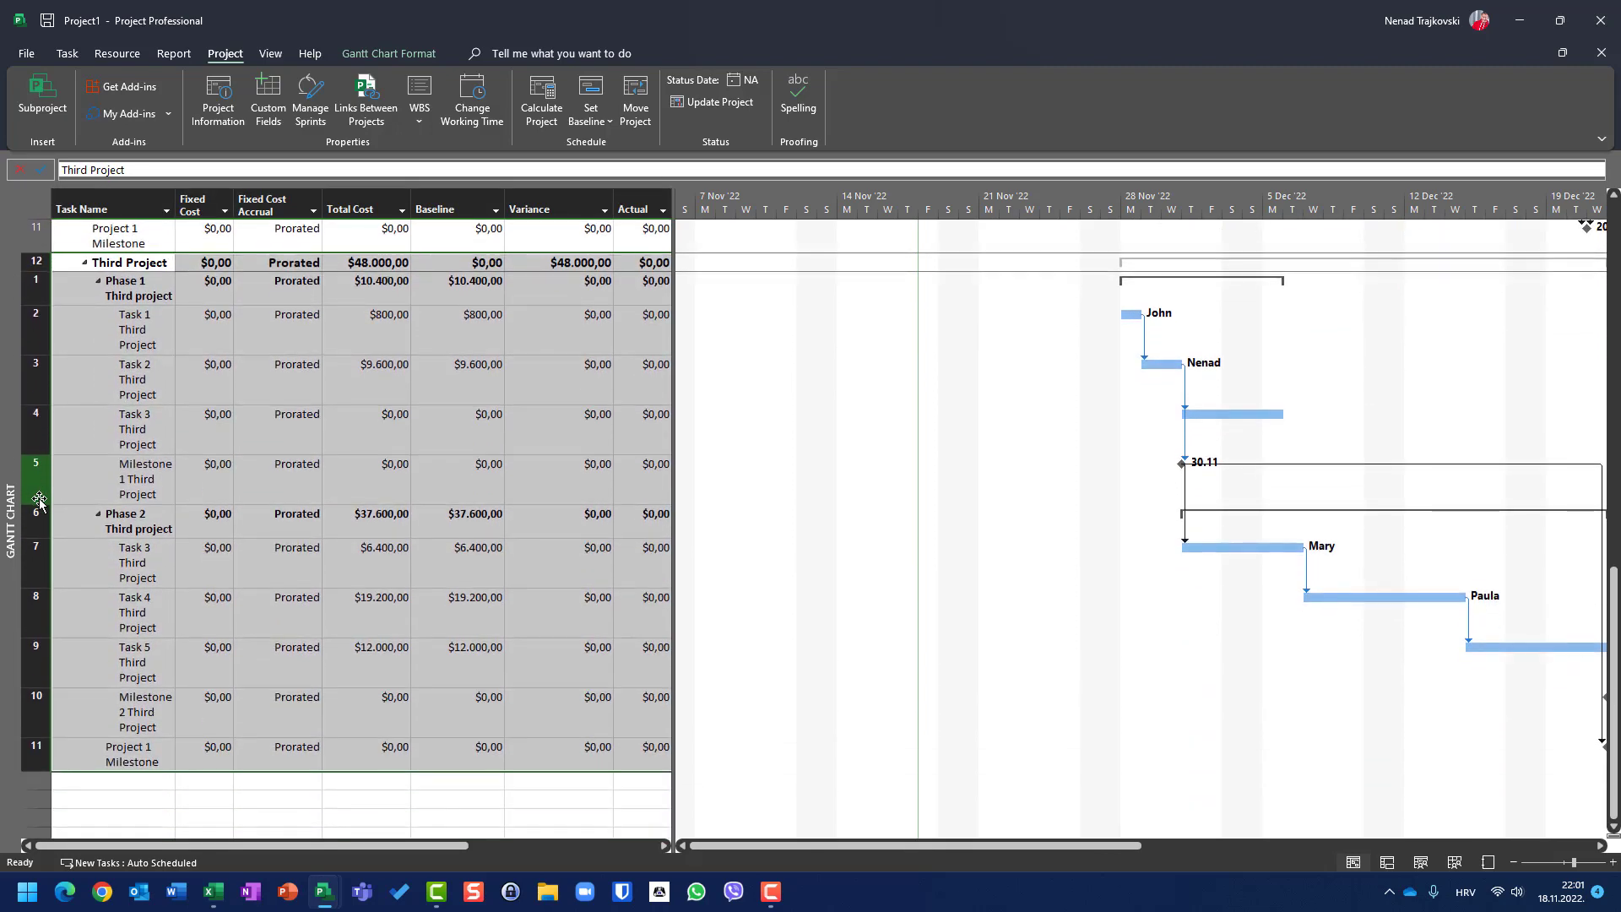
- Set the baseline for the selected tasks only, rolled up to all summary tasks, overwriting the existing baseline
left_click(606, 127)
left_click(618, 150)
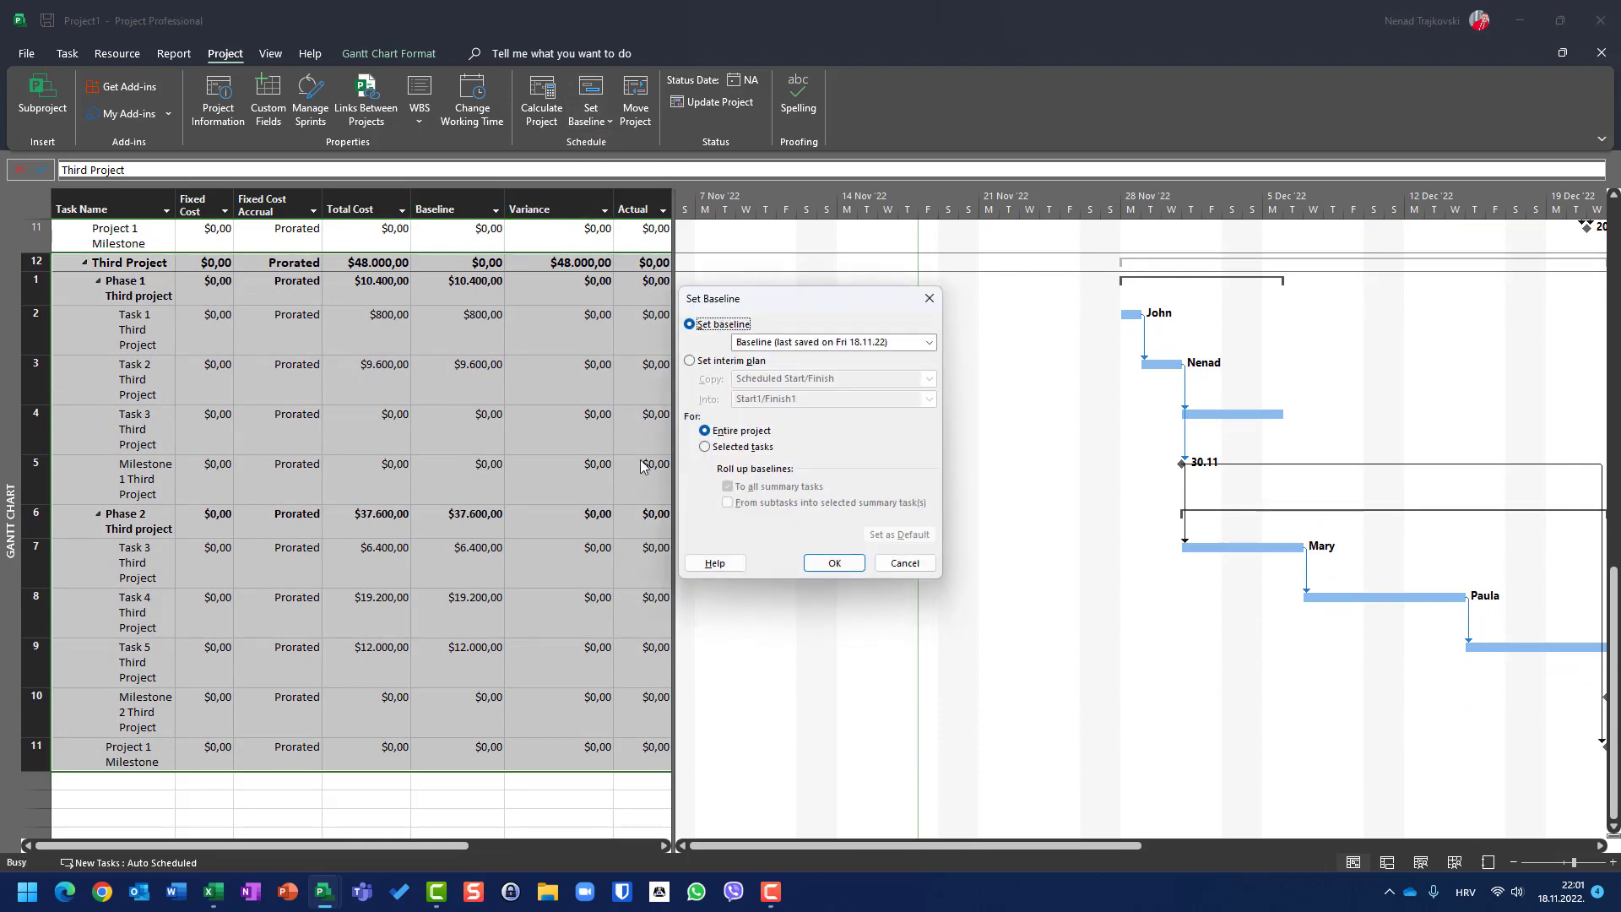
left_click(706, 448)
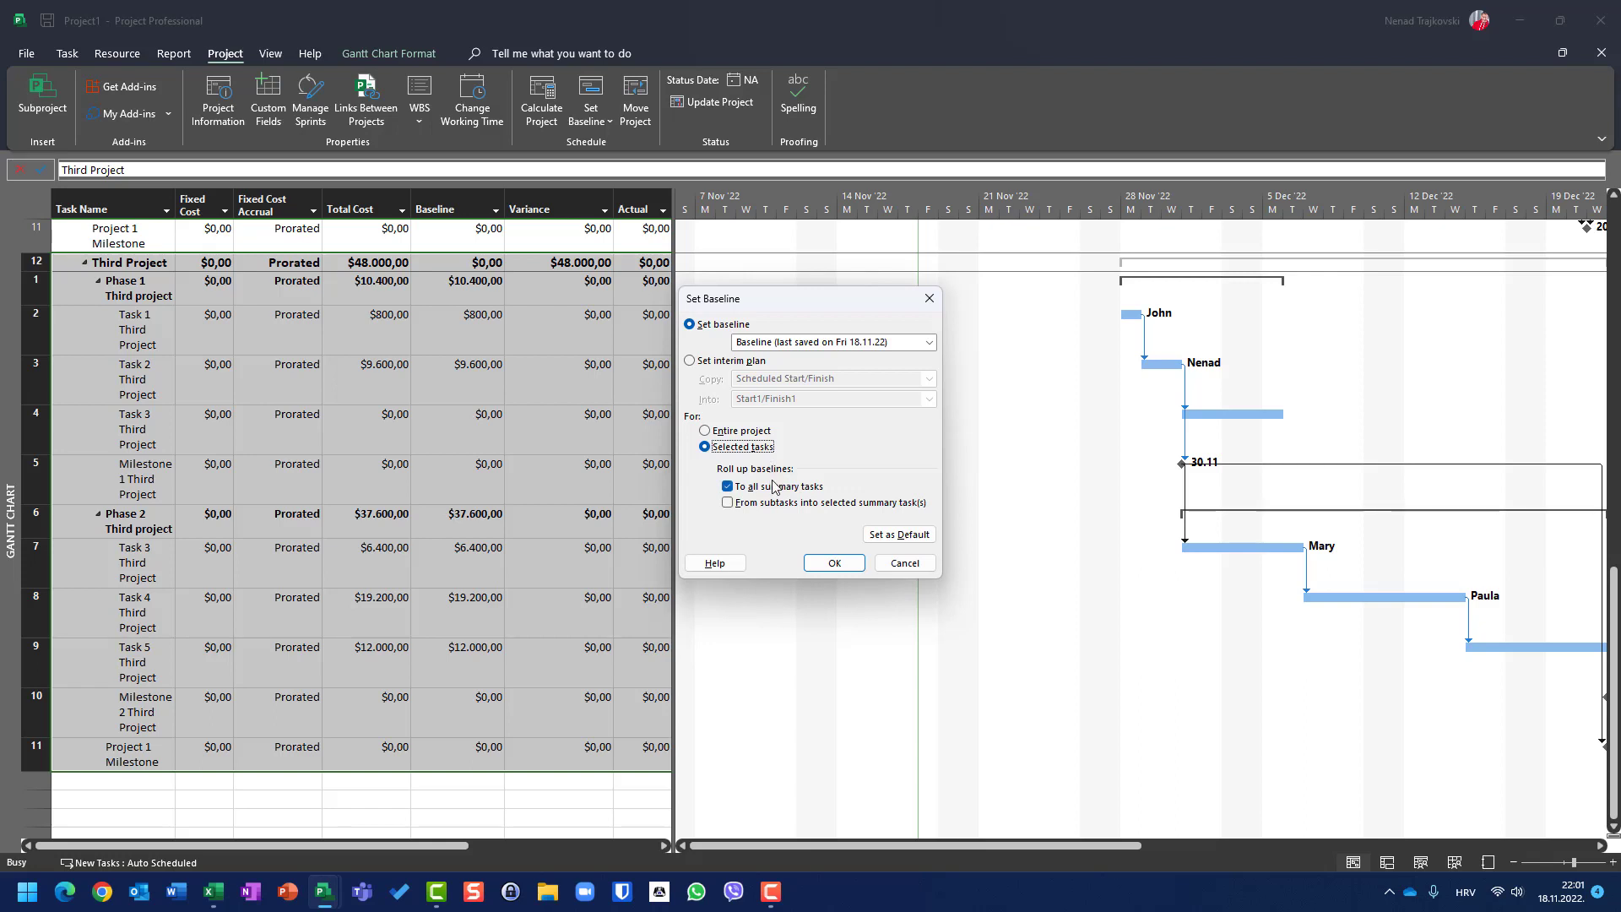
left_click(826, 565)
left_click(826, 565)
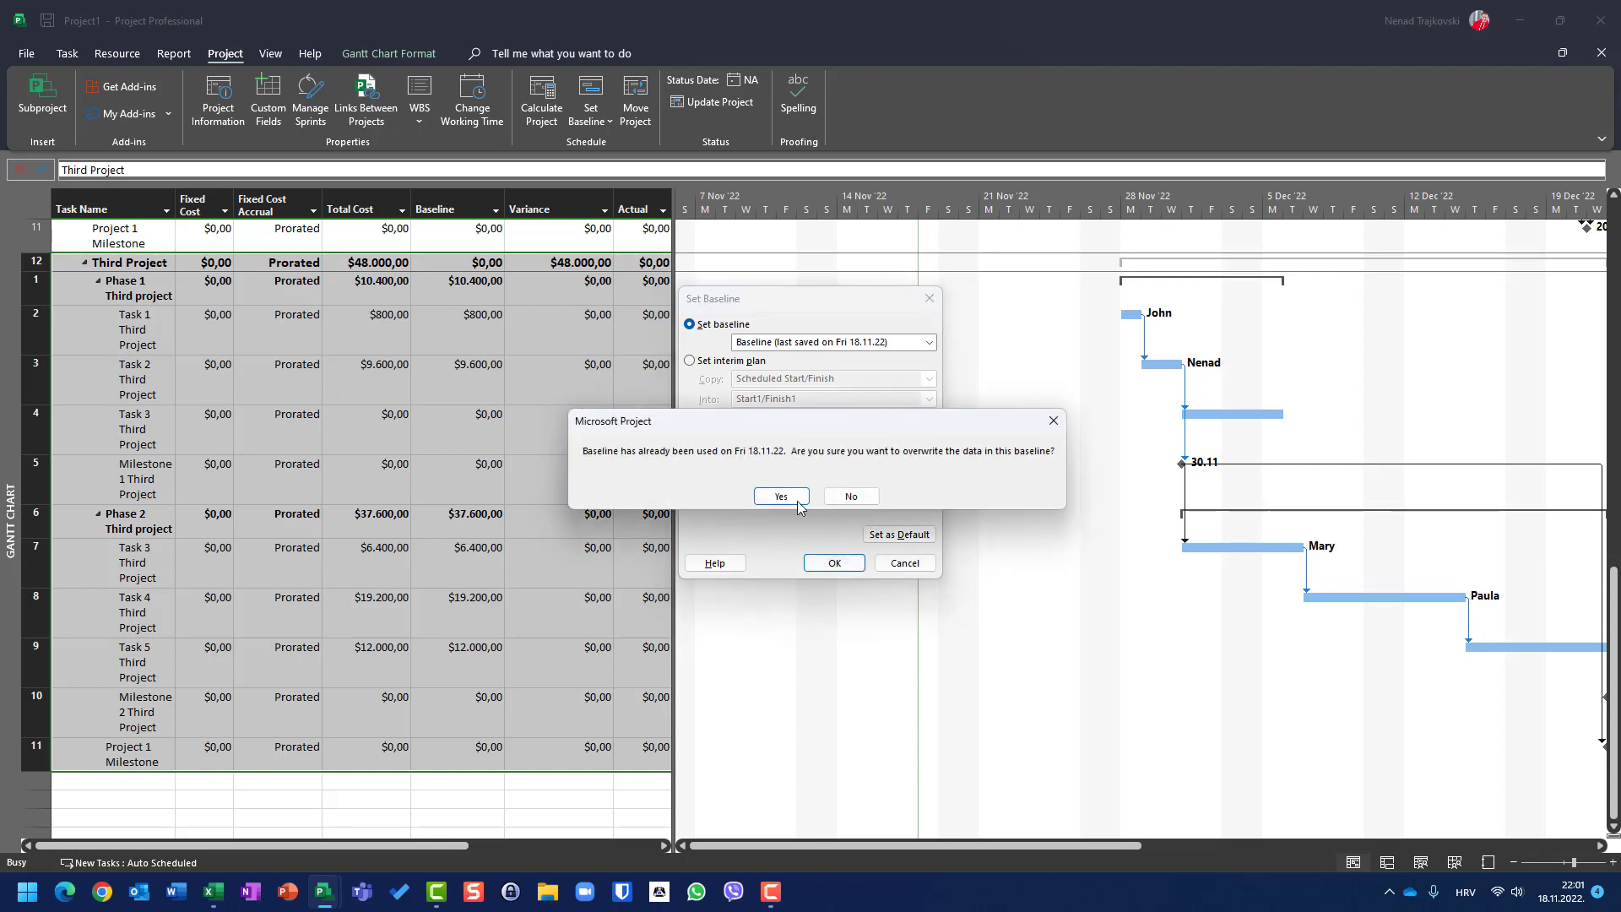
left_click(781, 497)
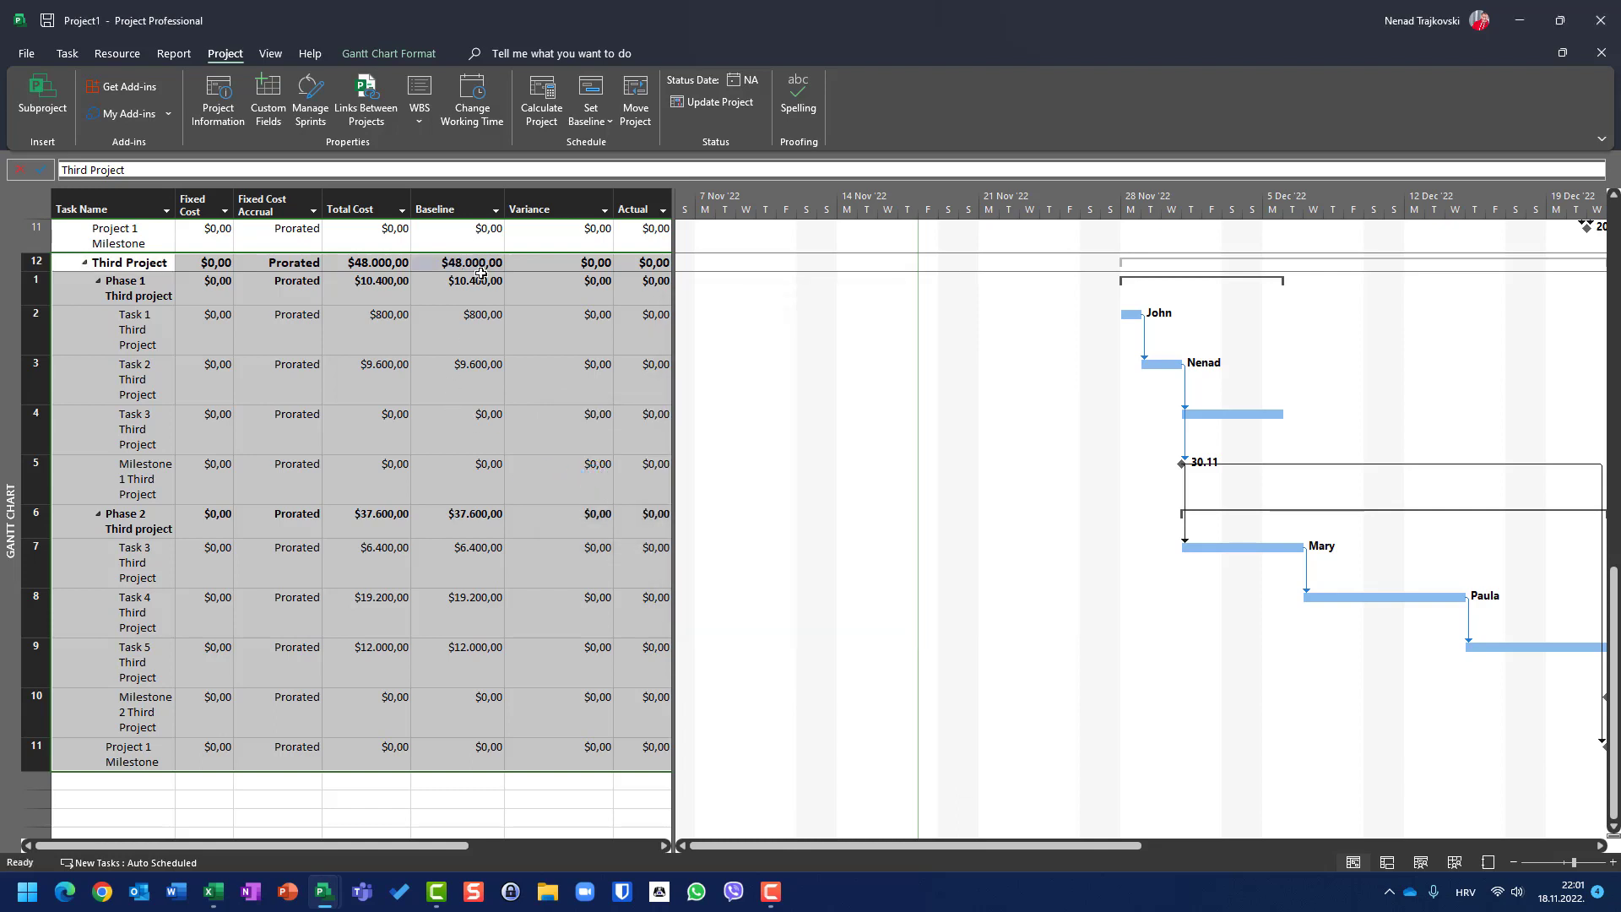
- Examine the baseline cost and variance of the master project and its subprojects, down to the variance of Task 1 in First Project
scroll(476, 269, "up", 1)
scroll(475, 268, "up", 6)
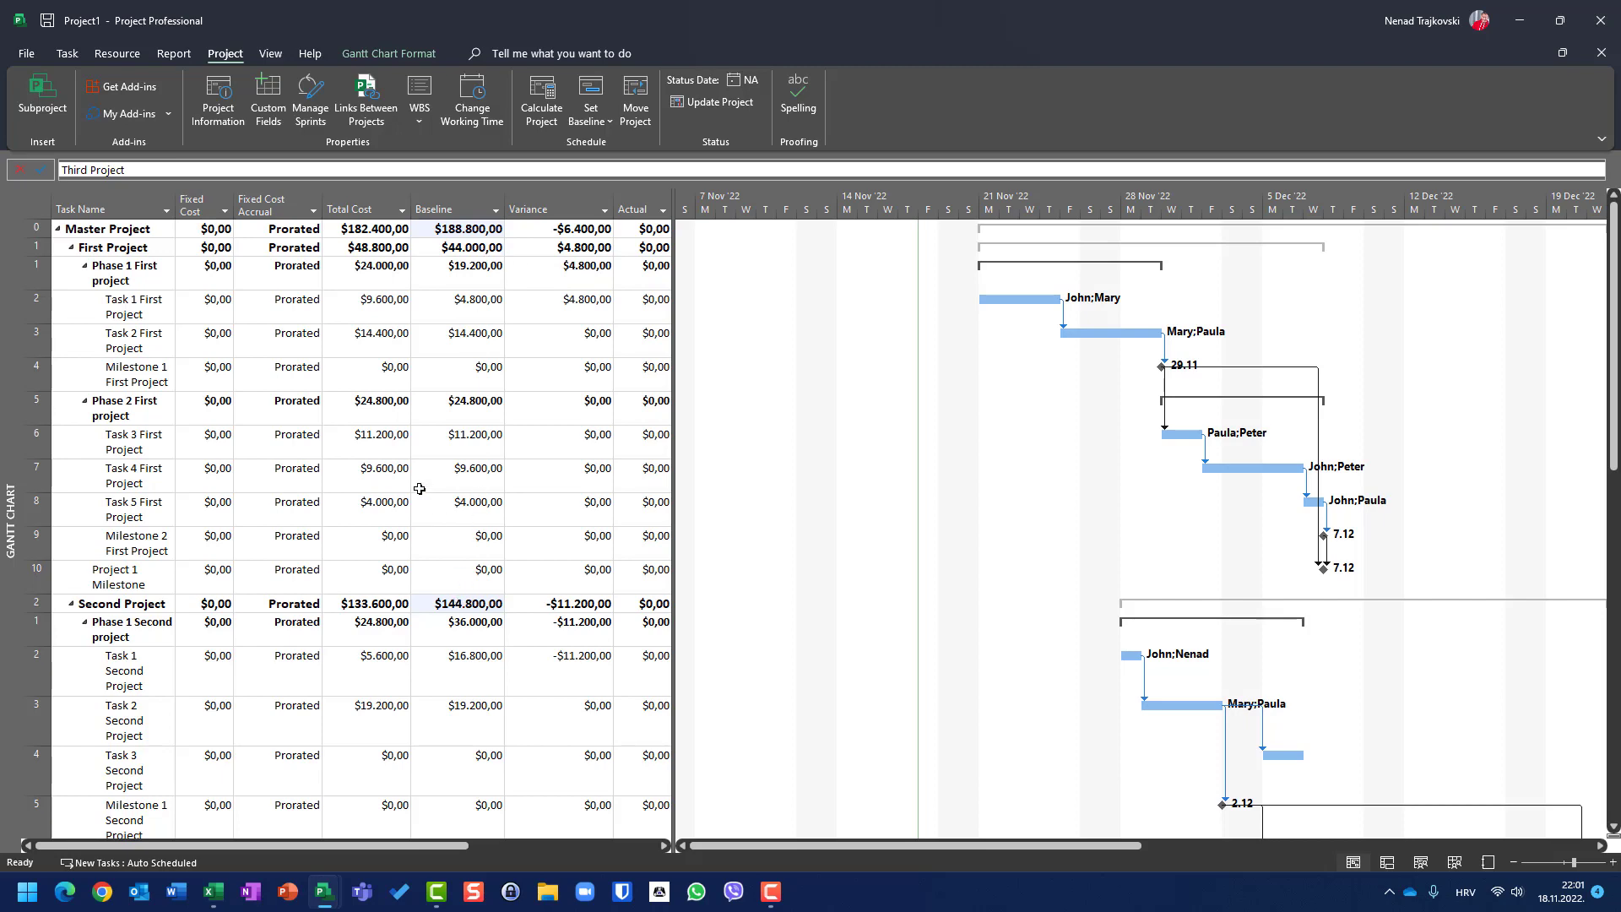
scroll(411, 473, "down", 2)
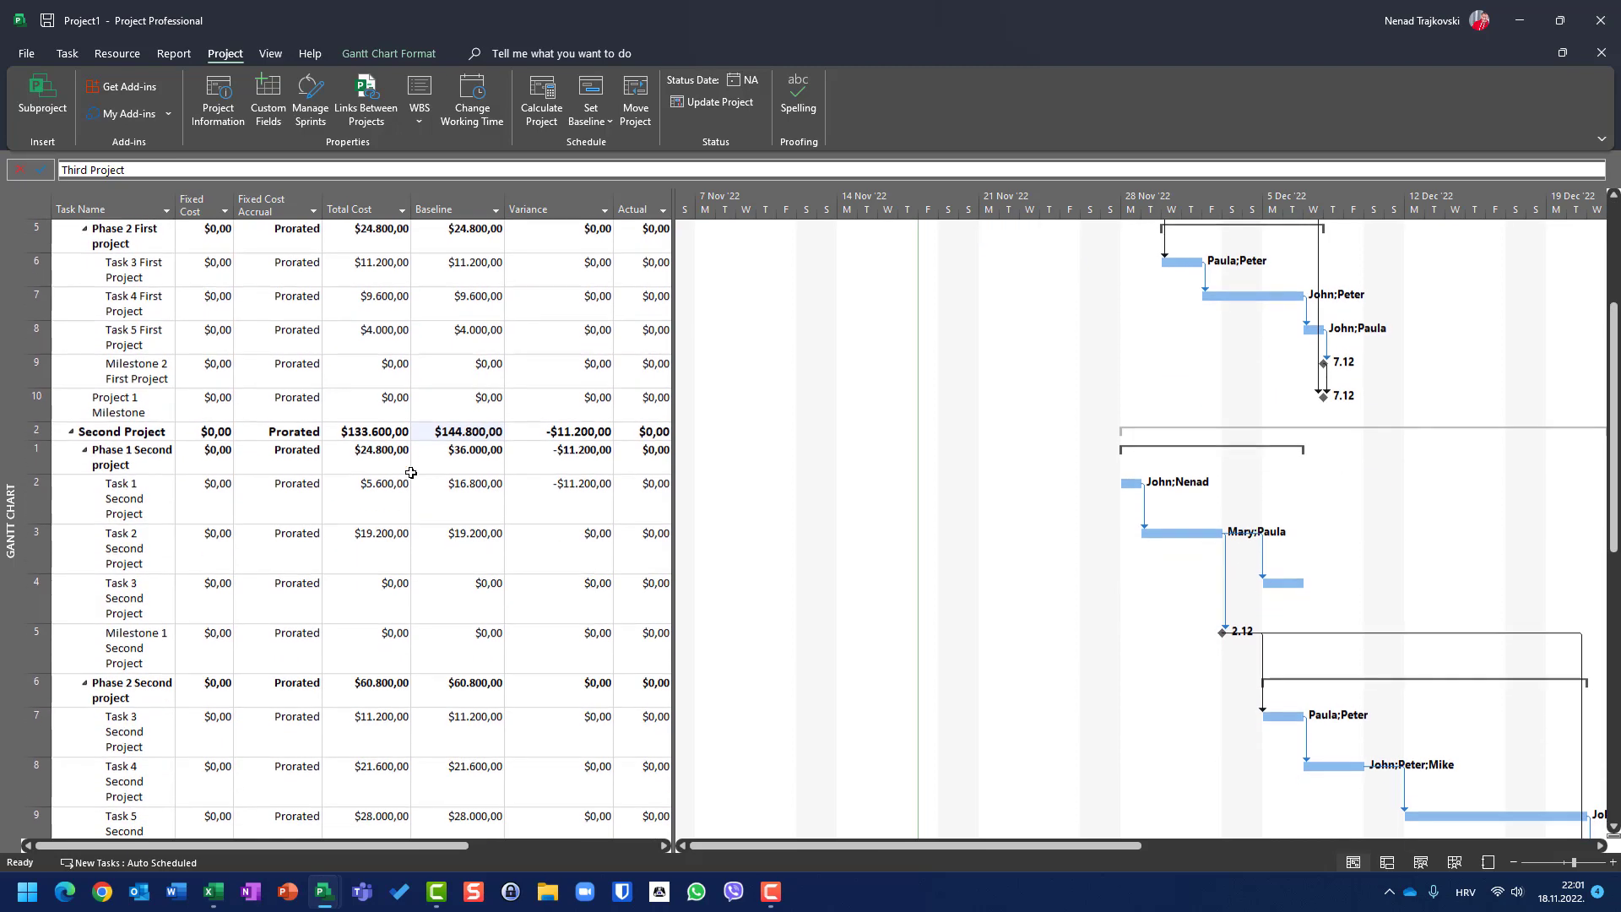
scroll(385, 448, "down", 3)
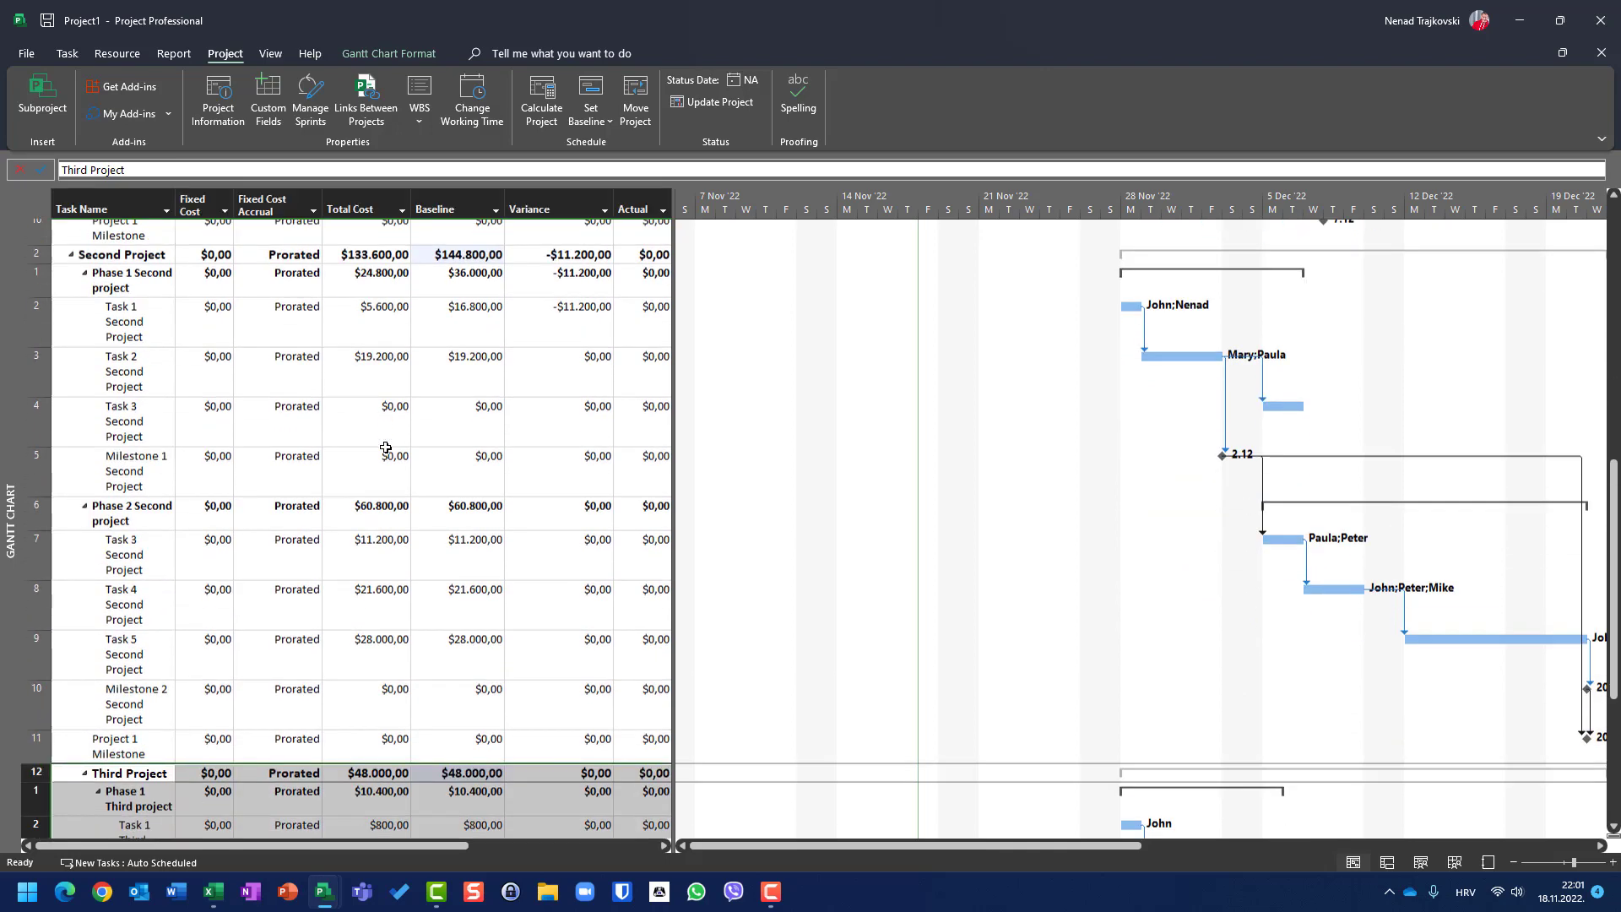
scroll(385, 445, "up", 6)
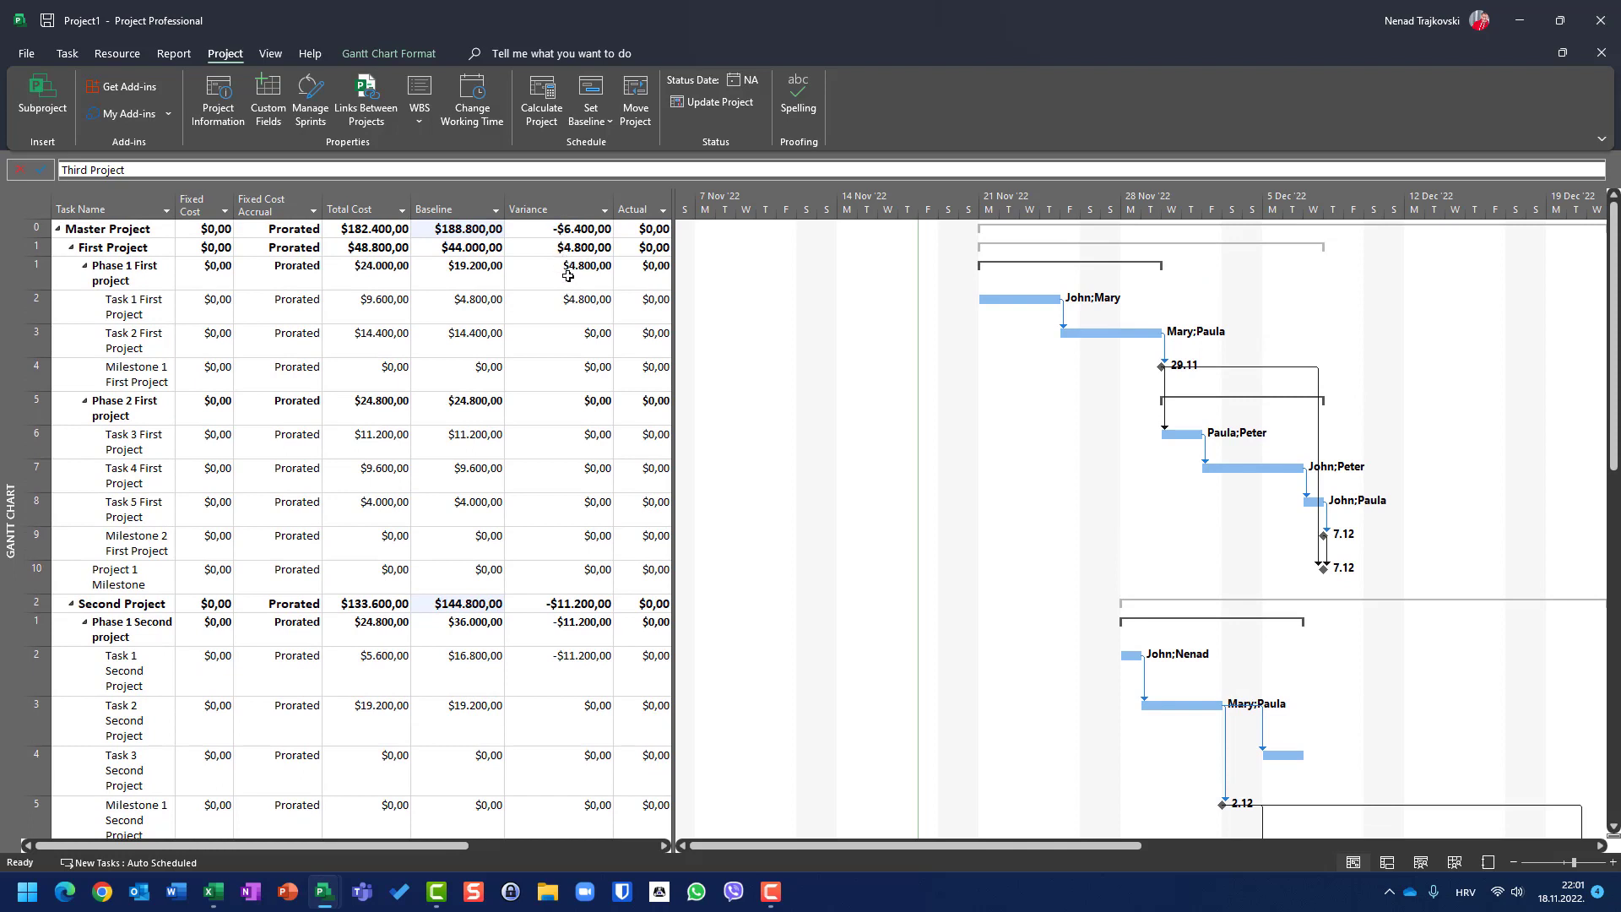
left_click(581, 315)
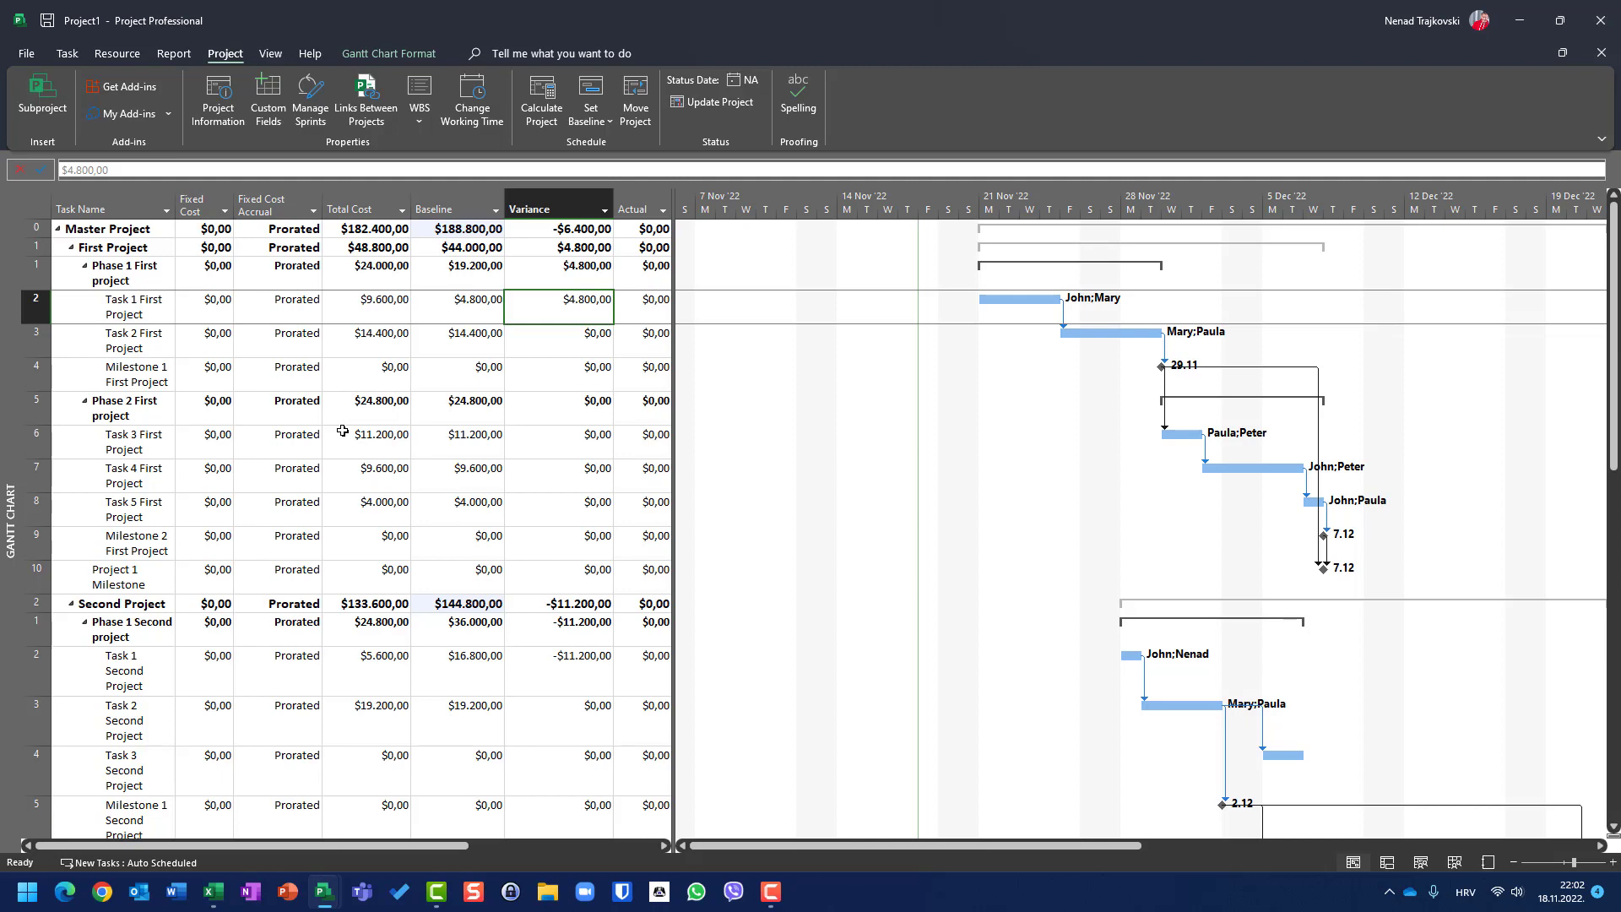
- Compare the baseline costs and variances of all three subprojects and review the entire-project baseline option without applying it
scroll(291, 456, "down", 6)
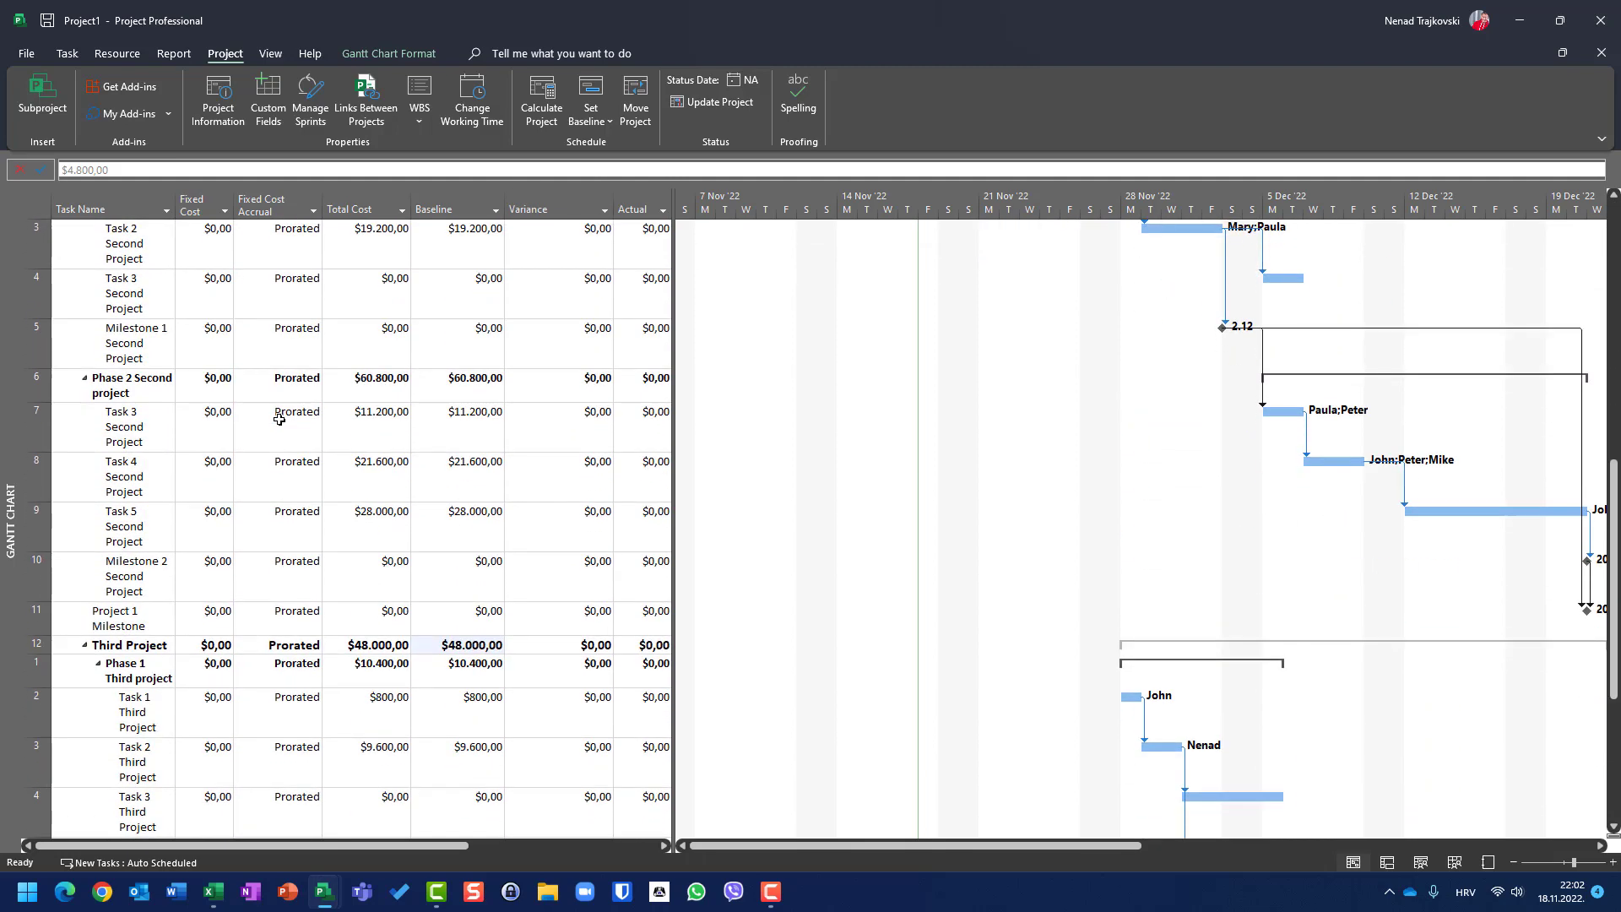
scroll(279, 417, "up", 6)
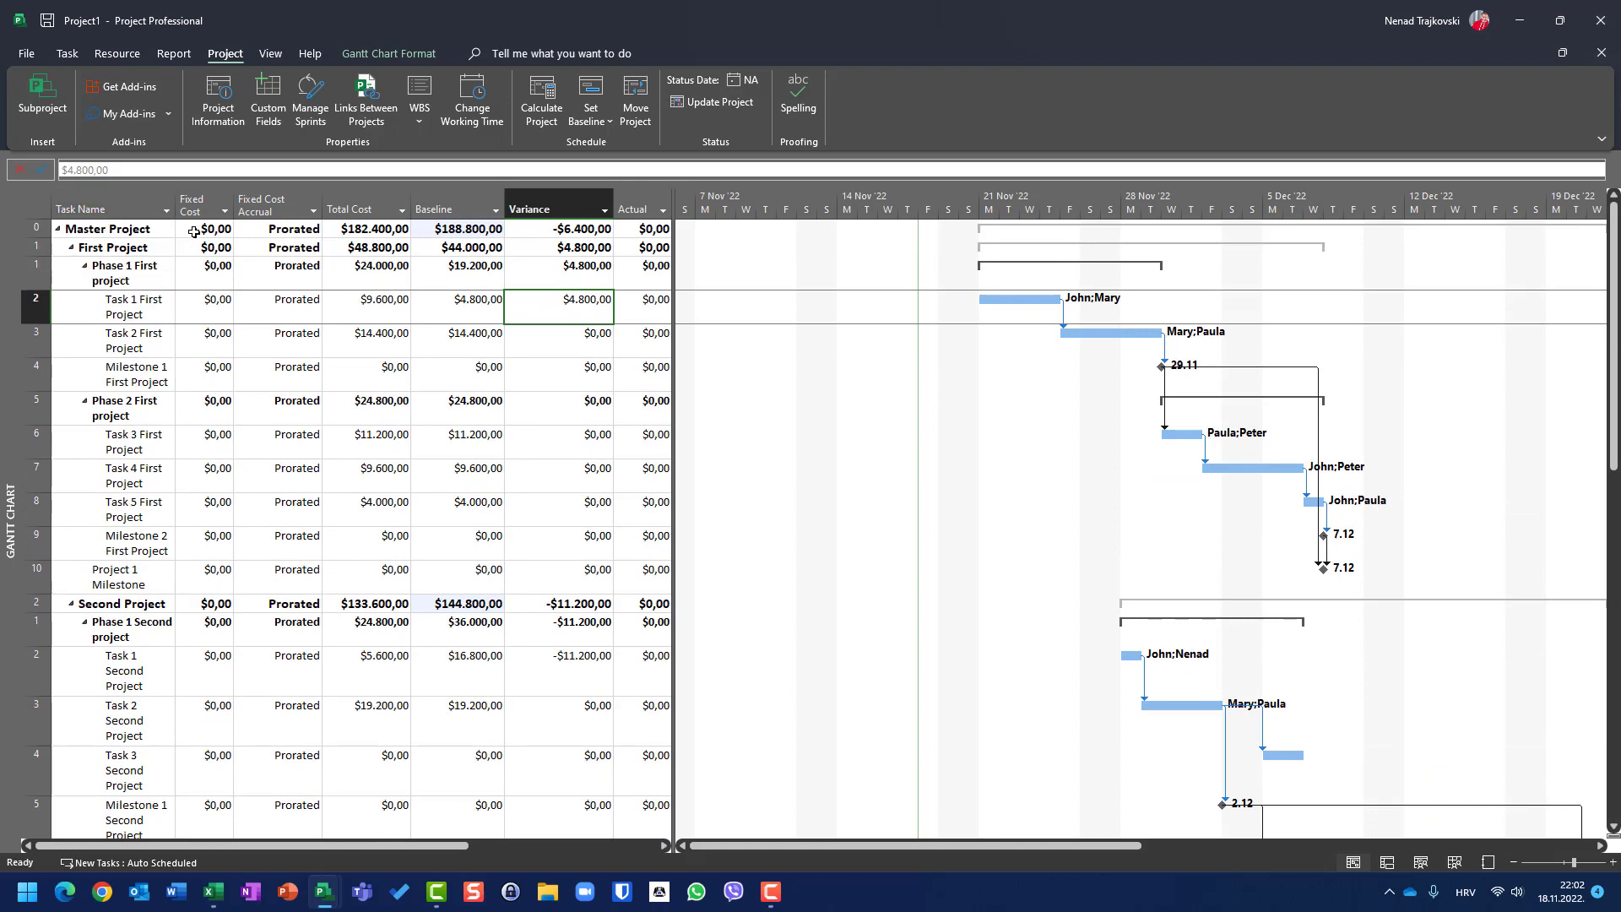
left_click(598, 127)
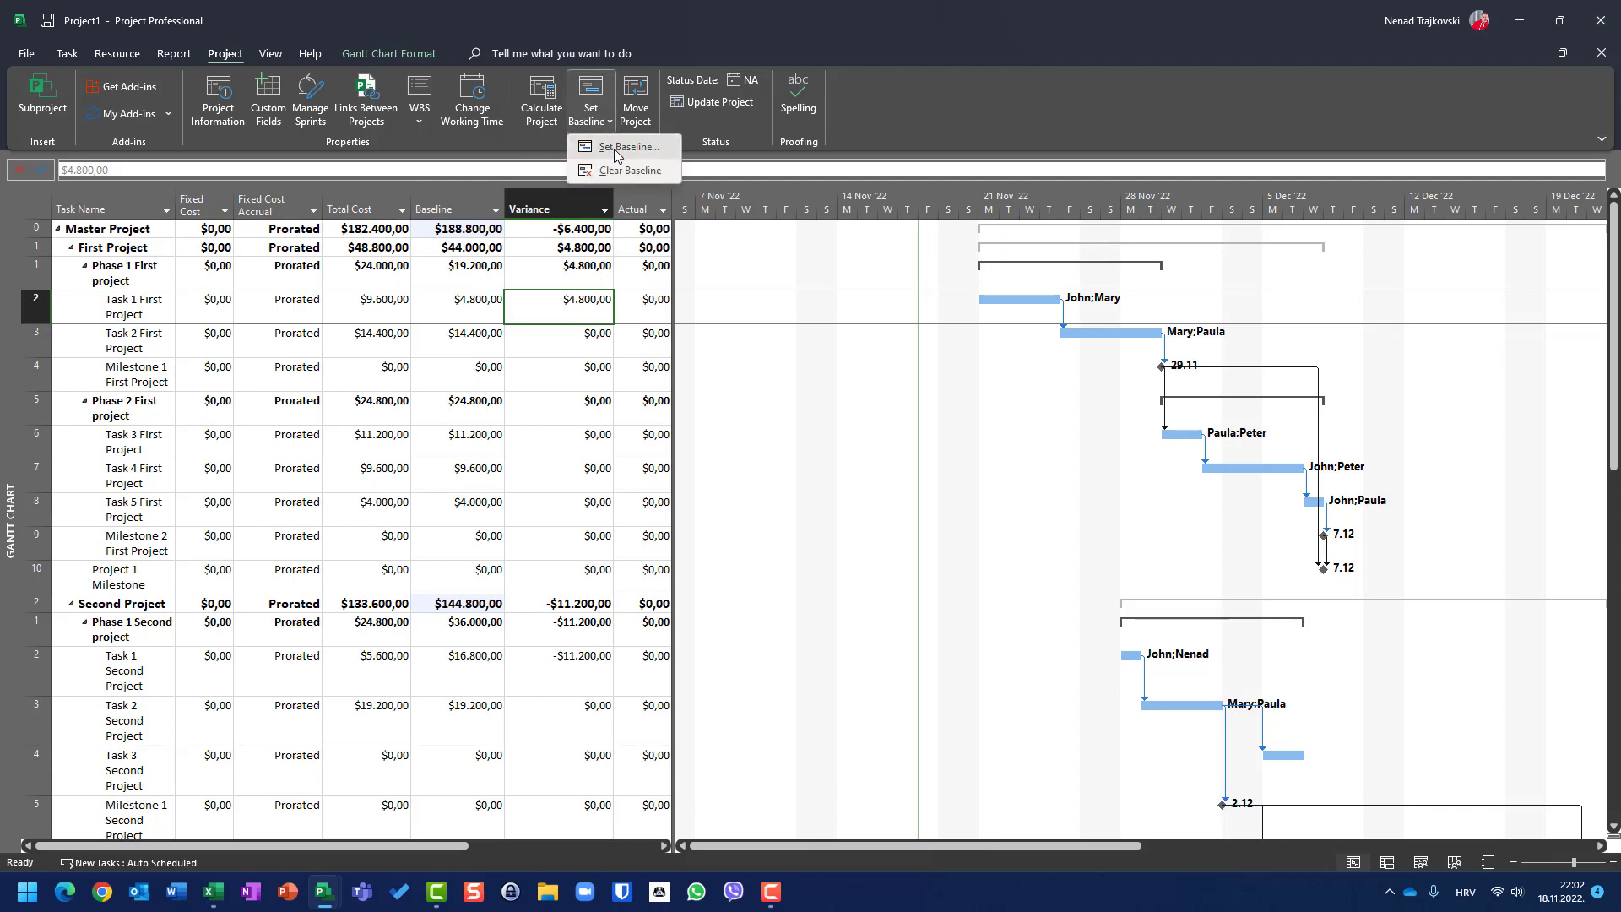
left_click(617, 148)
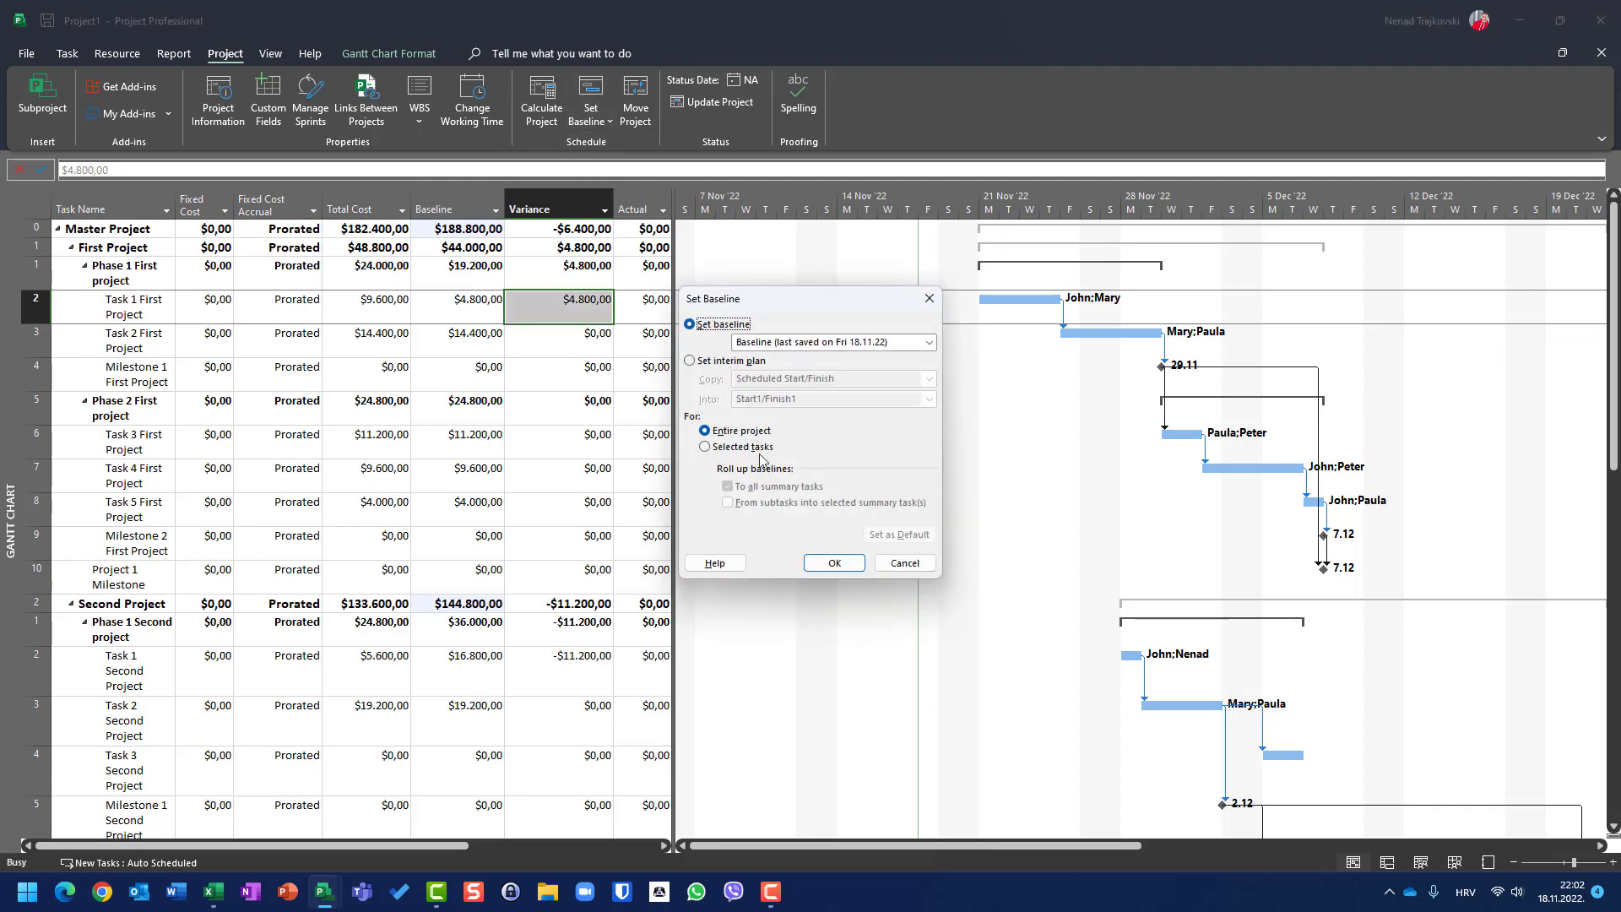
left_click(898, 563)
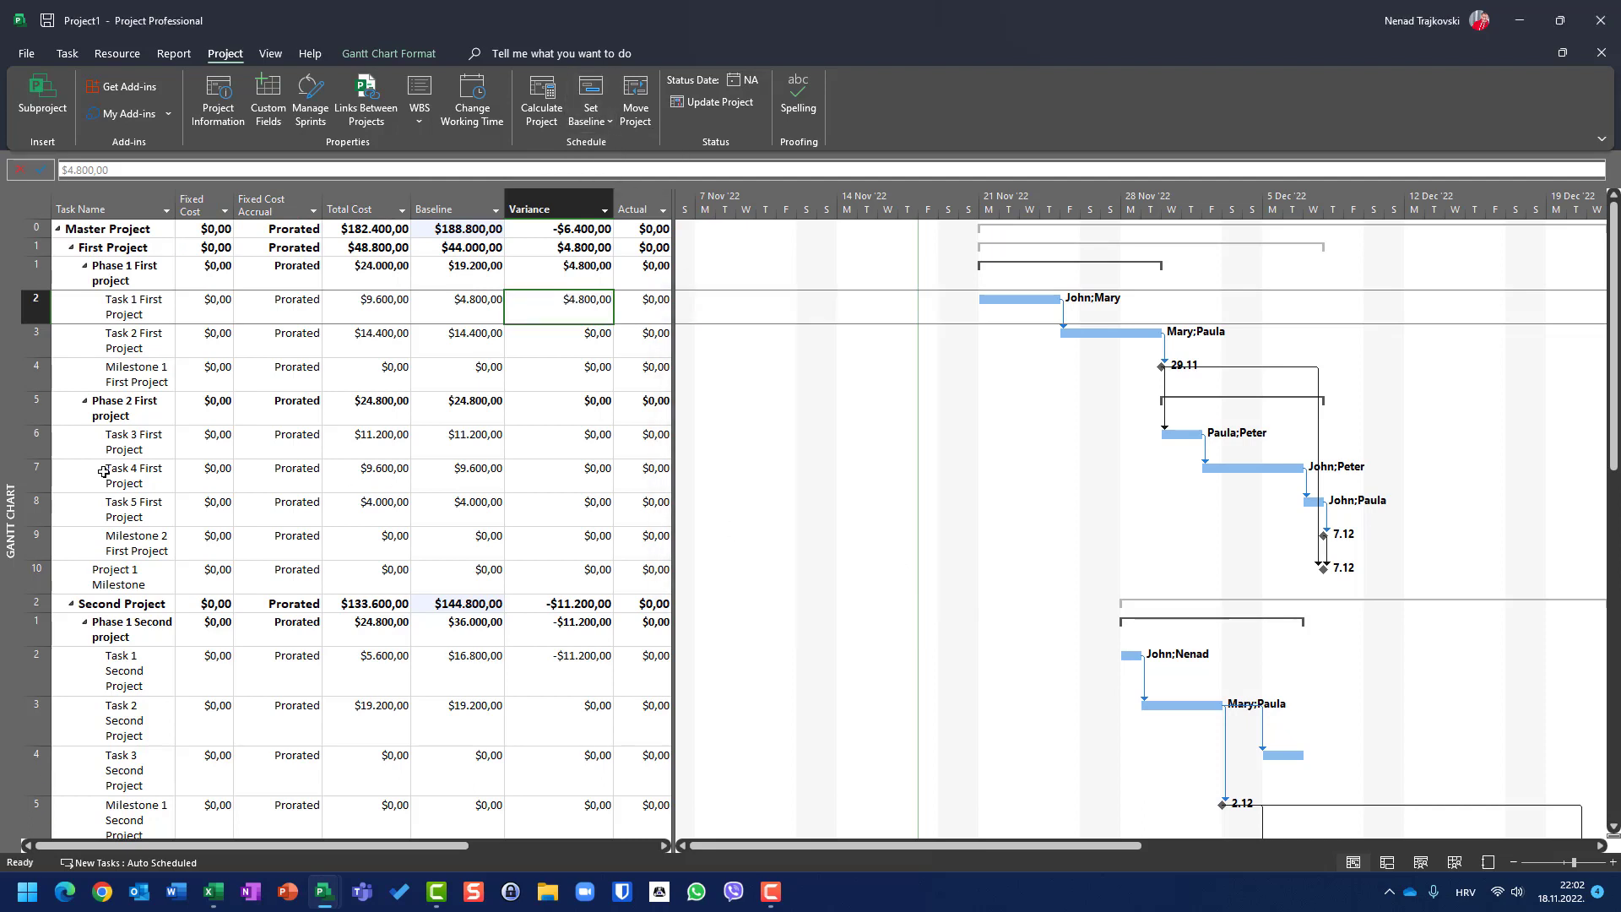
- Review the Set Baseline options for selected tasks, cancel without applying them, and look over the Second and Third Project costs
scroll(101, 460, "down", 1)
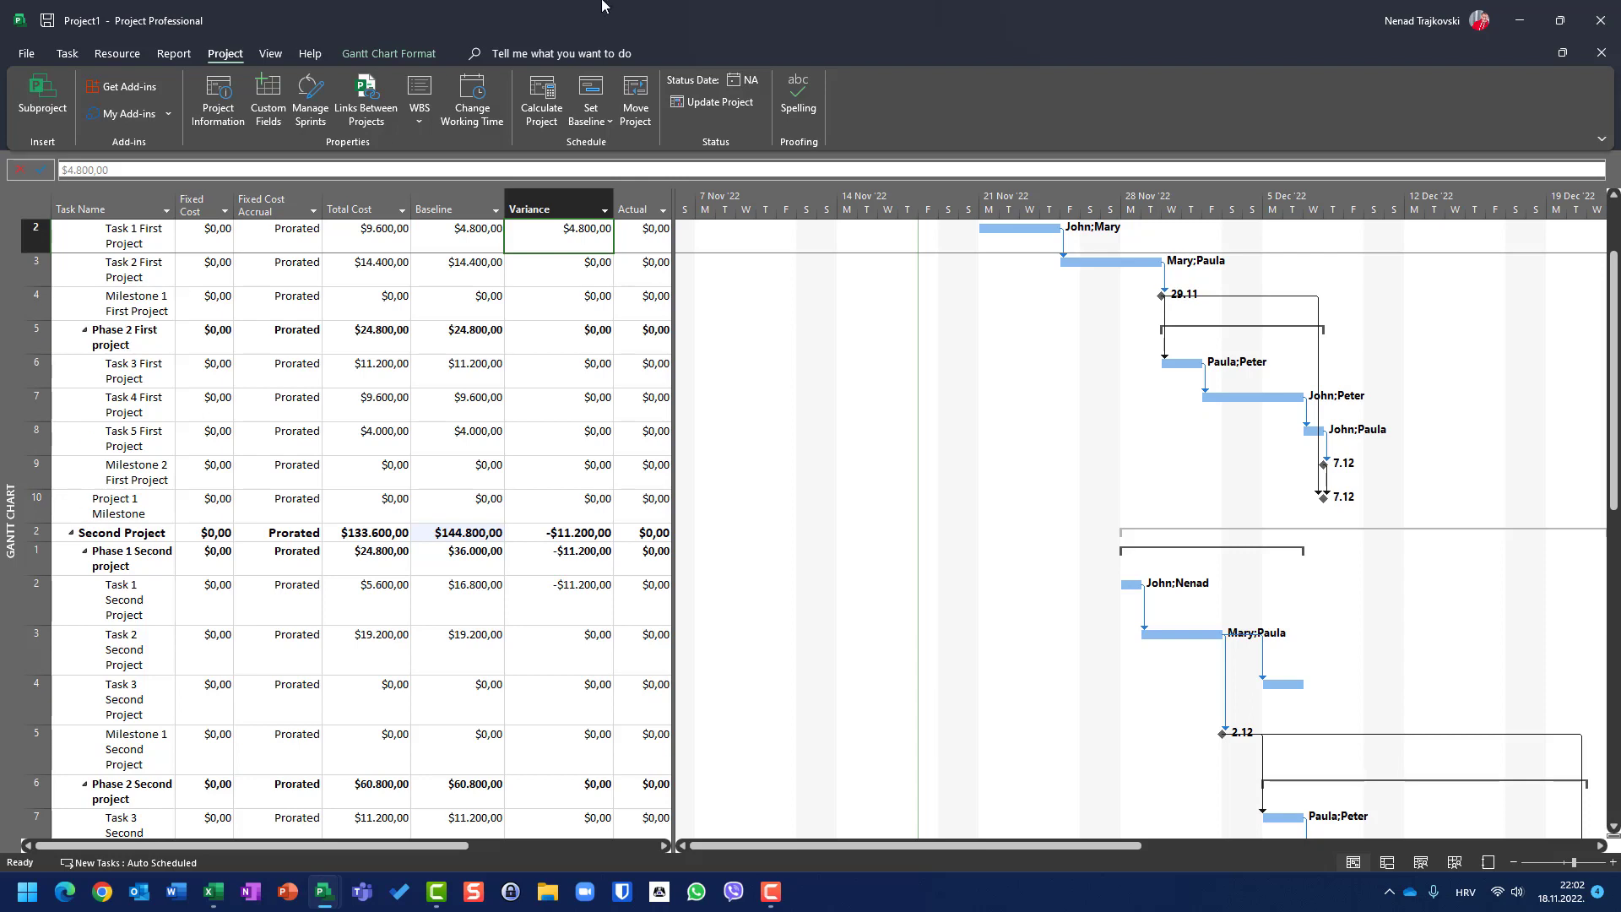
left_click(591, 120)
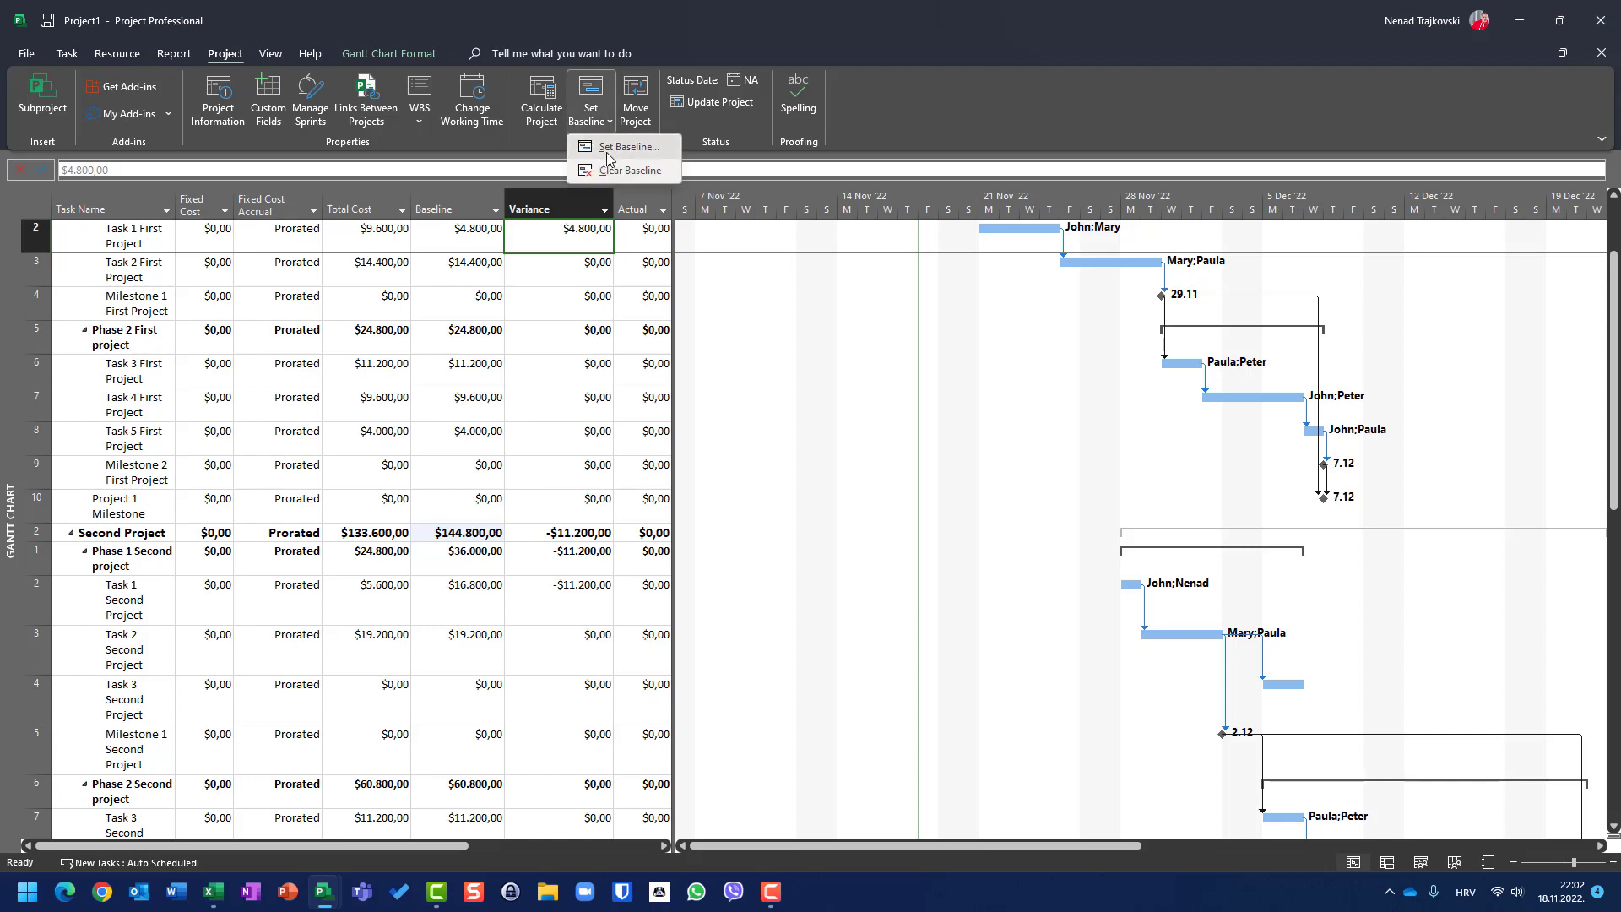
left_click(621, 147)
left_click(740, 451)
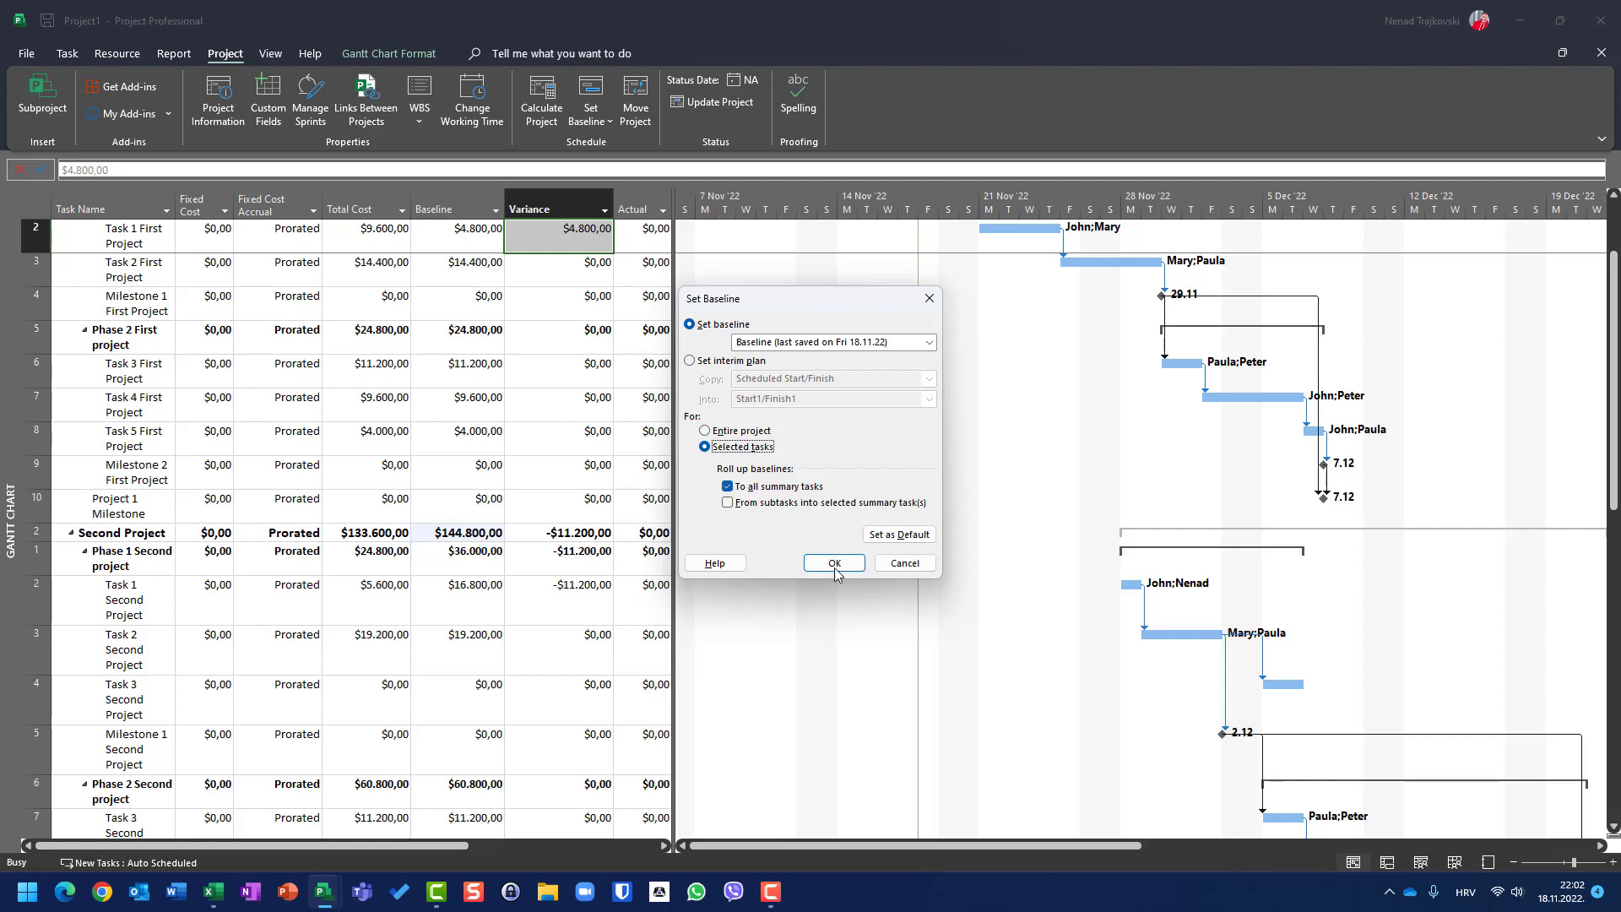
left_click(905, 564)
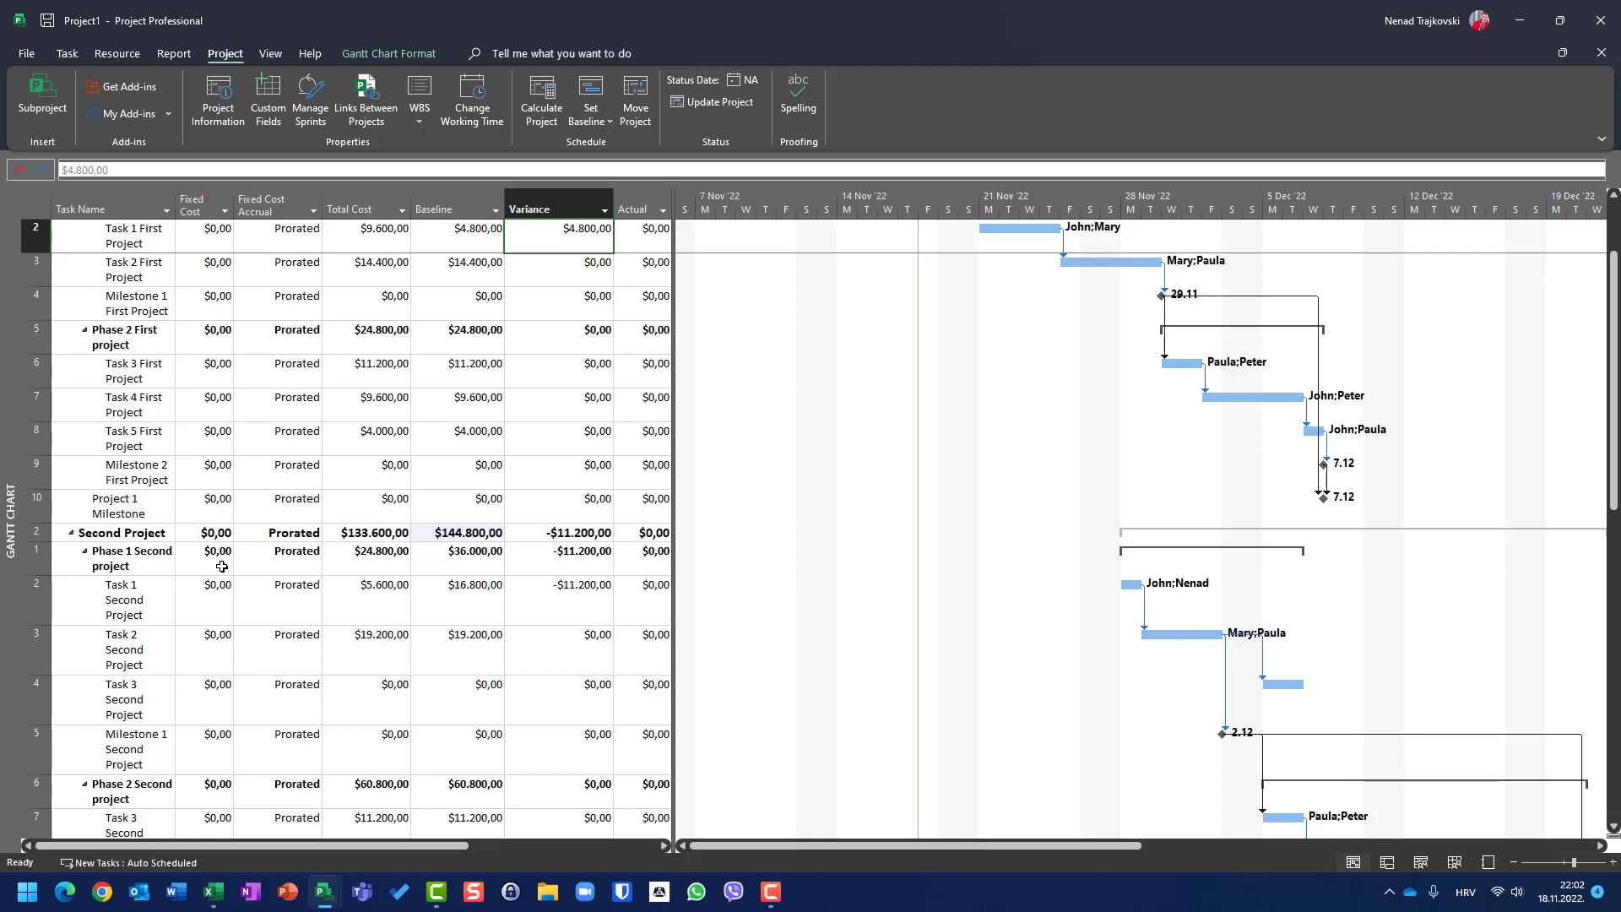
scroll(221, 567, "down", 5)
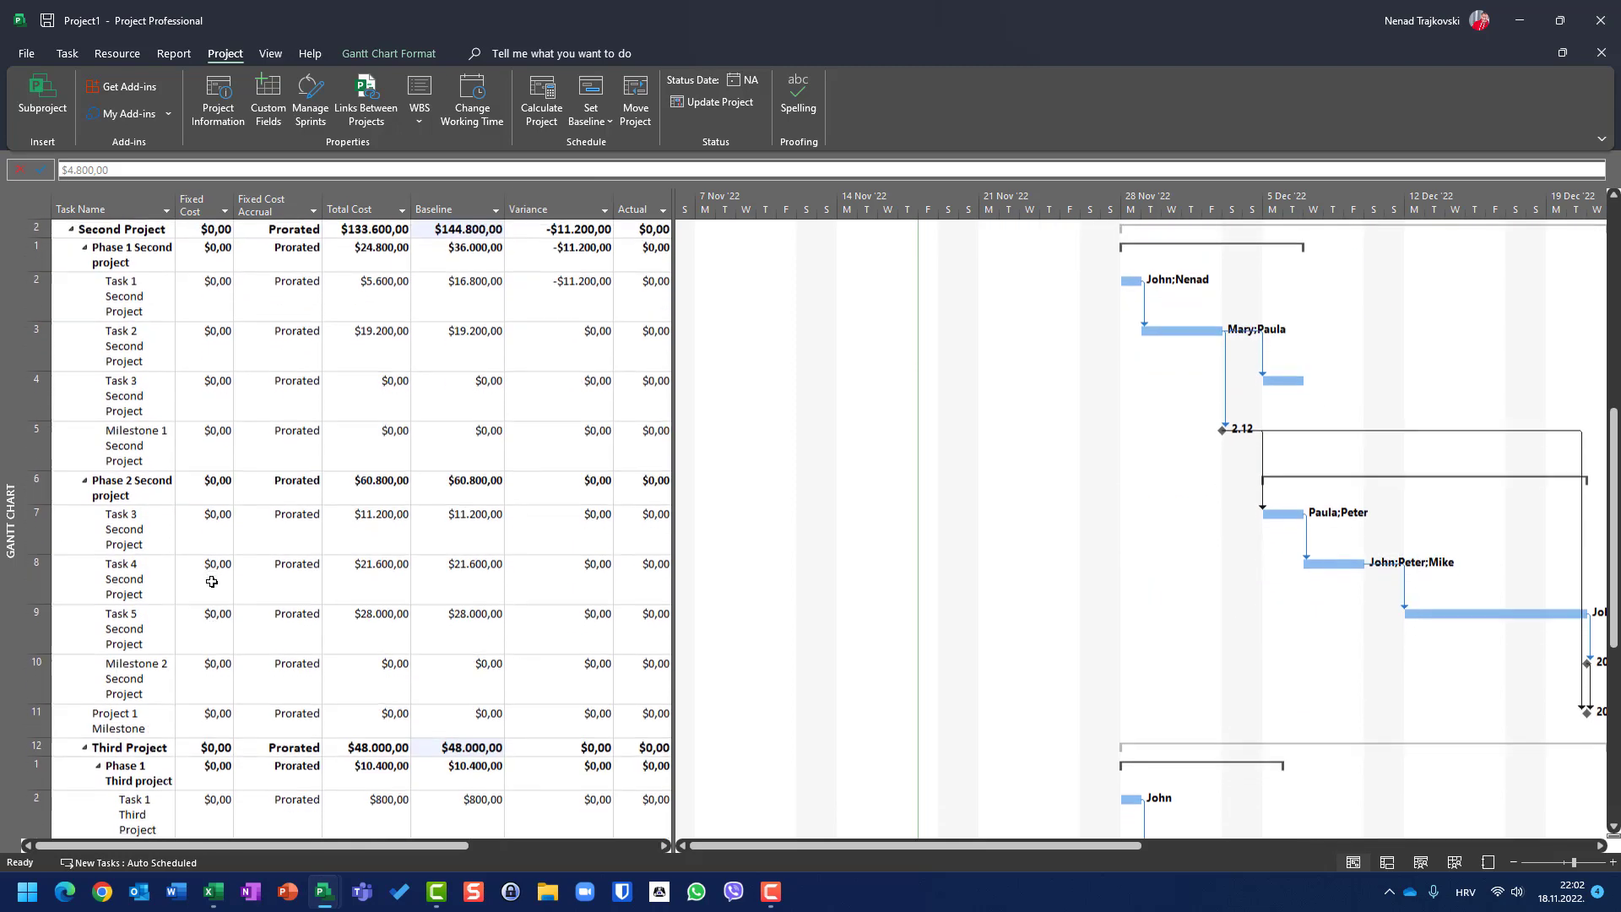
scroll(208, 573, "down", 1)
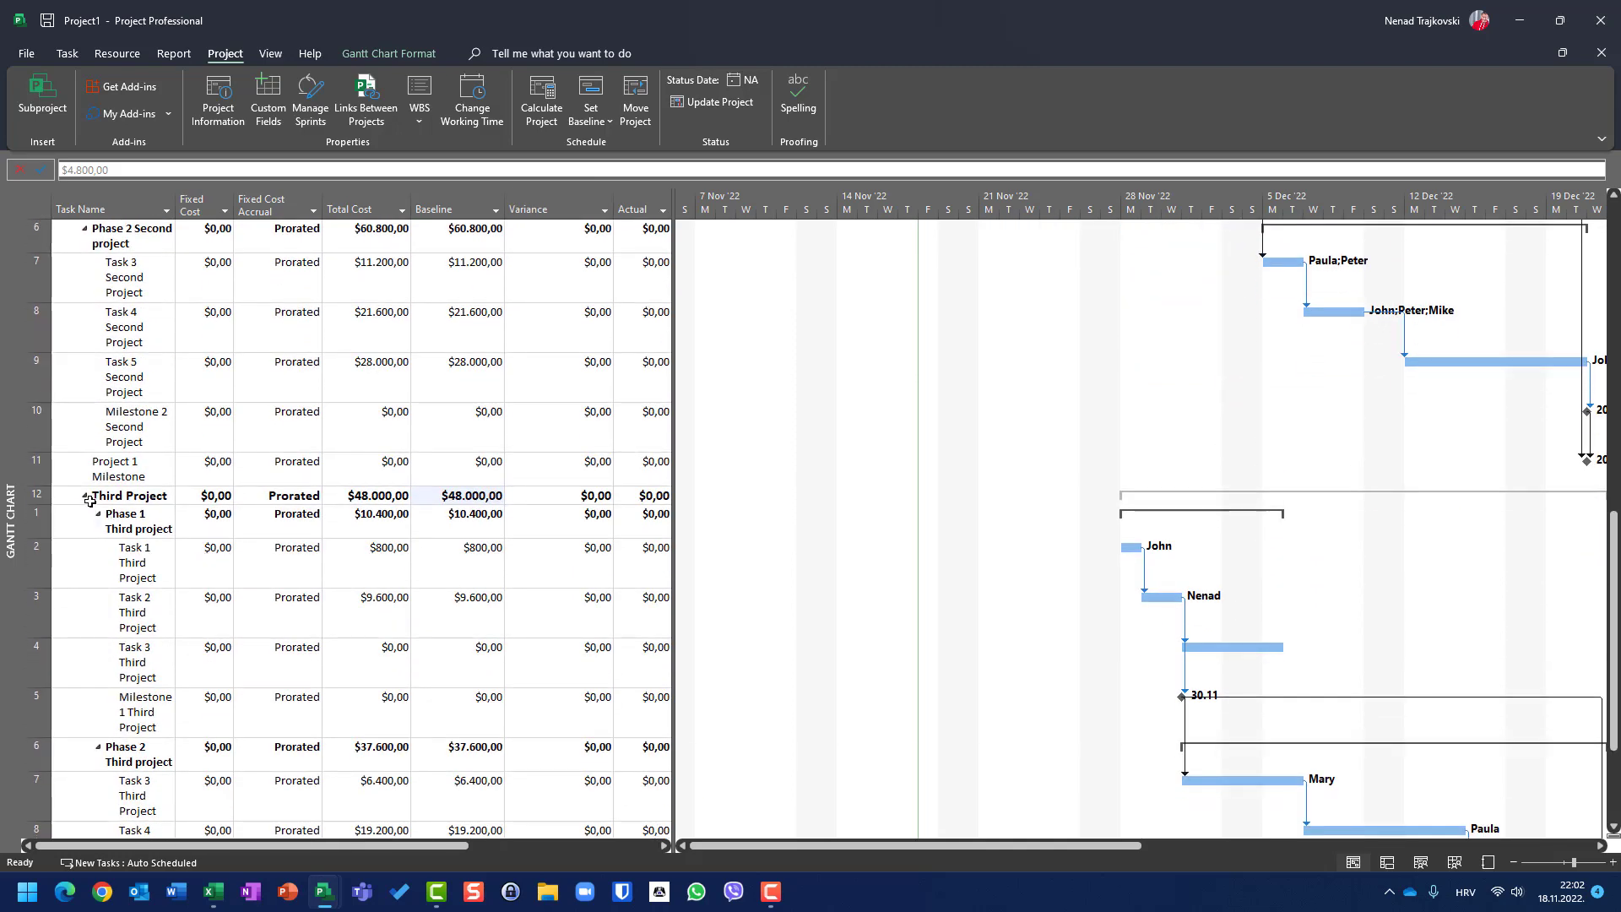